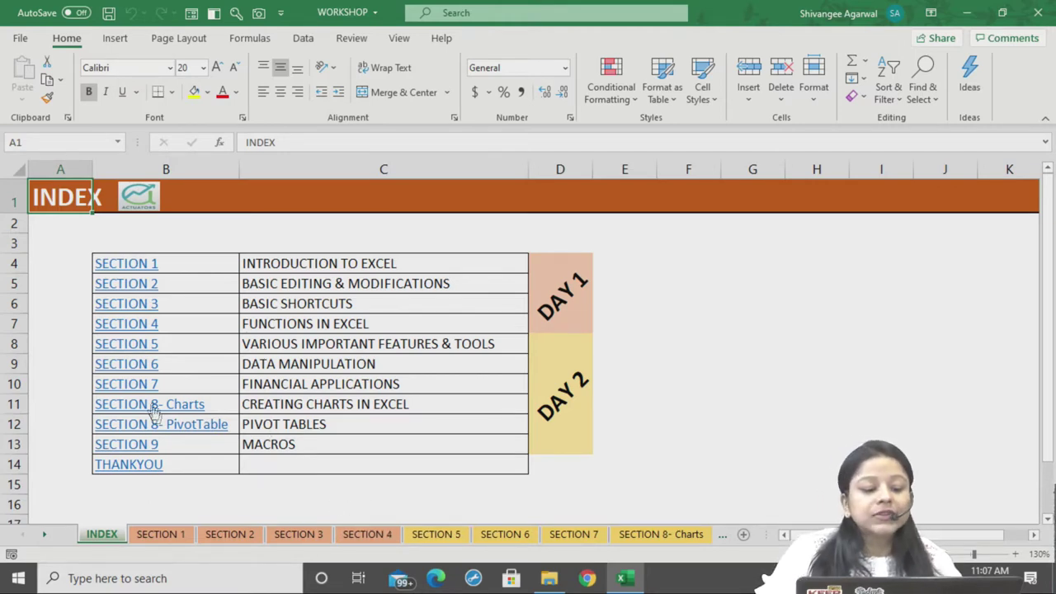
Open the SECTION 4 sheet from INDEX and scroll down to the Date Functions section
{"action": "left_click", "coordinate": [142, 324]}
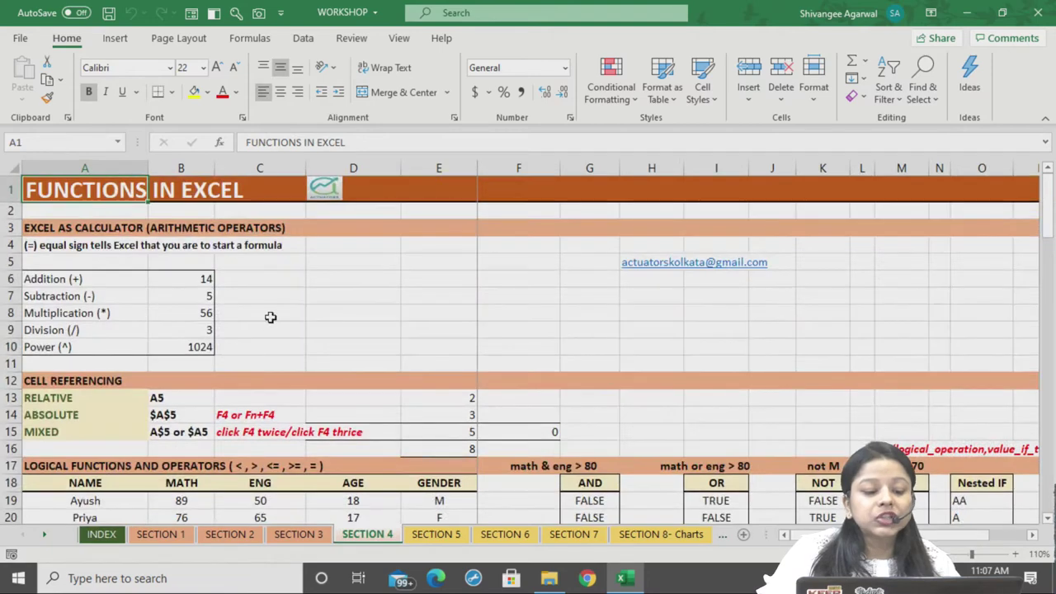
{"action": "scroll", "coordinate": [270, 316], "scroll_direction": "down", "scroll_amount": 5}
{"action": "scroll", "coordinate": [271, 317], "scroll_direction": "down", "scroll_amount": 6}
{"action": "scroll", "coordinate": [270, 317], "scroll_direction": "down", "scroll_amount": 3}
{"action": "scroll", "coordinate": [271, 317], "scroll_direction": "down", "scroll_amount": 2}
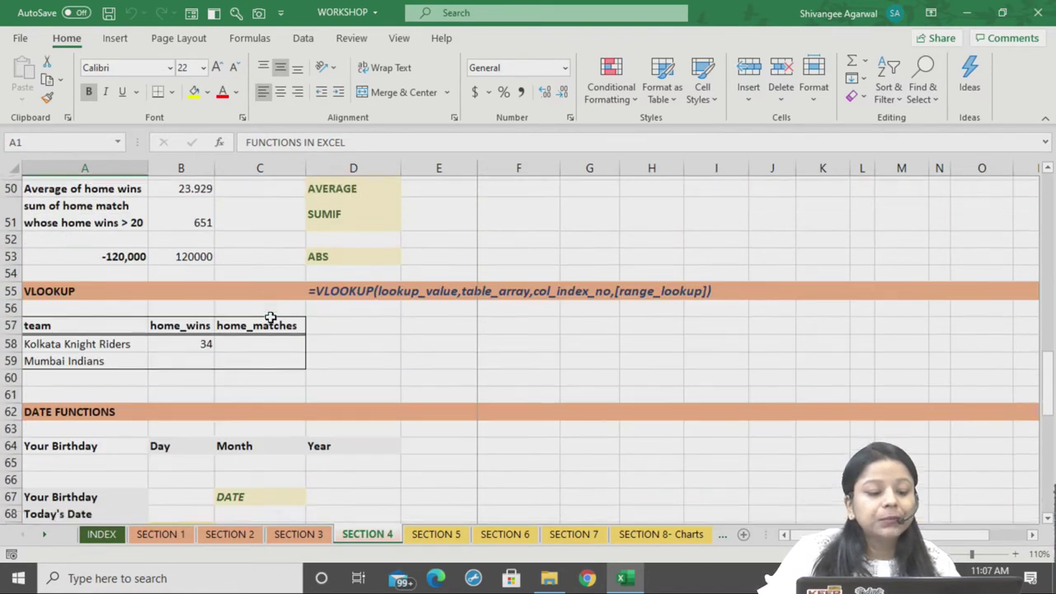
{"action": "scroll", "coordinate": [271, 317], "scroll_direction": "down", "scroll_amount": 3}
{"action": "scroll", "coordinate": [271, 316], "scroll_direction": "down", "scroll_amount": 1}
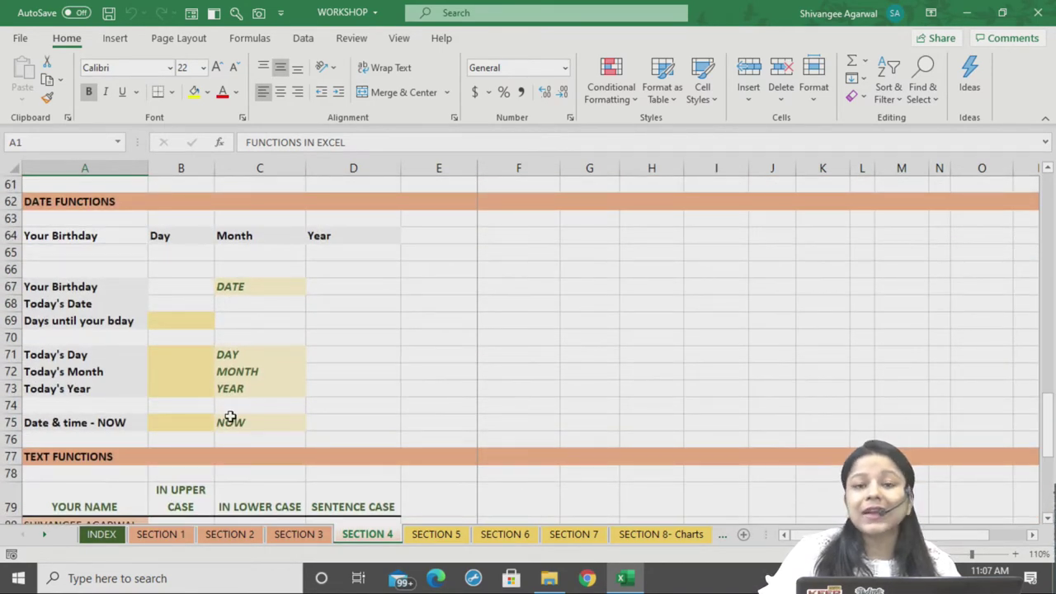
Zoom the sheet in to 130% and select cell F64
{"action": "left_click", "coordinate": [1015, 553]}
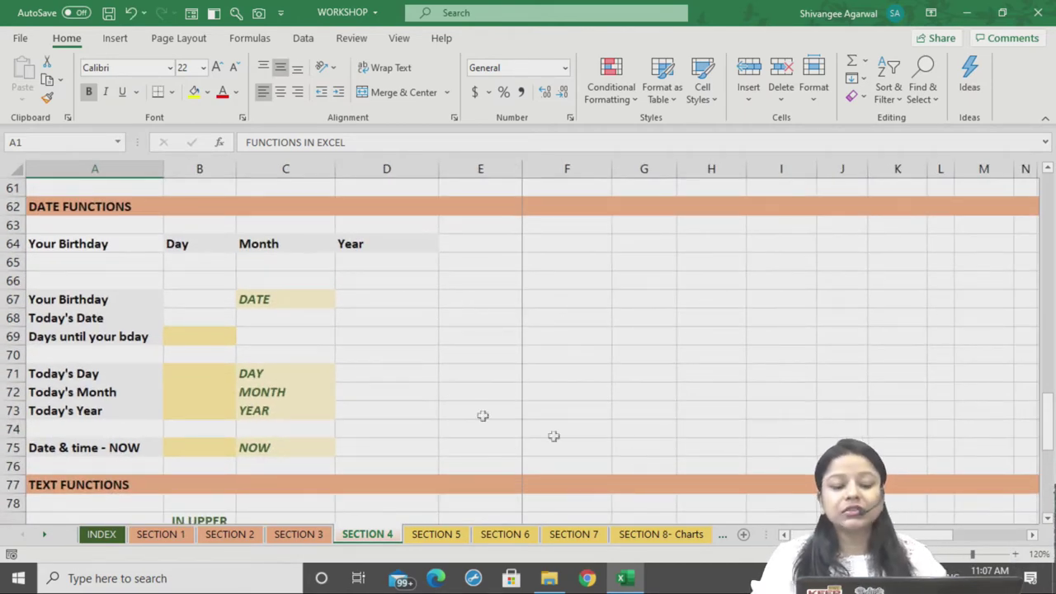
{"action": "left_click", "coordinate": [1014, 553]}
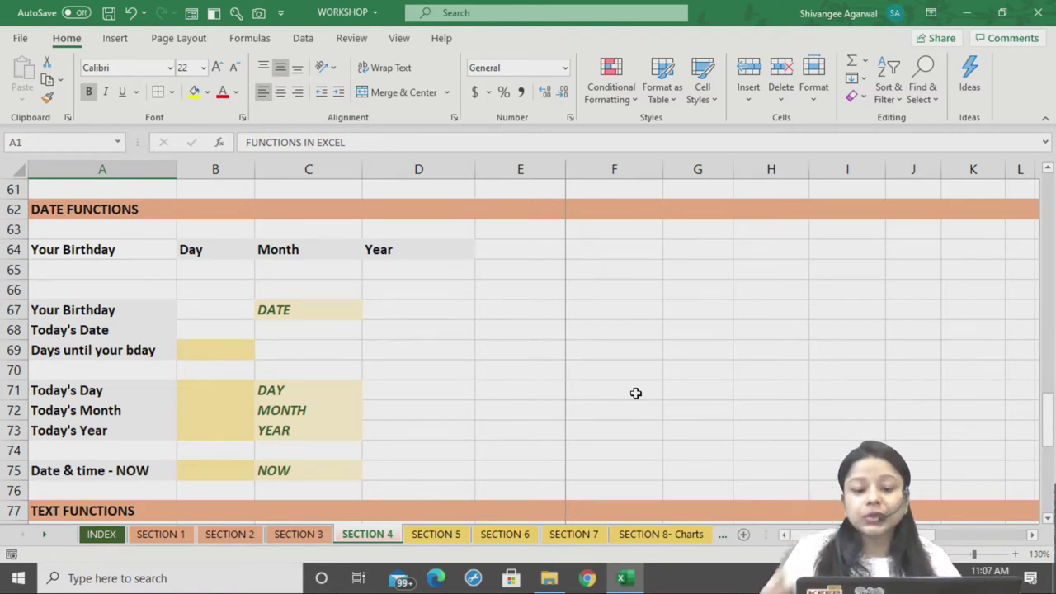
{"action": "left_click", "coordinate": [607, 248]}
Enter 1 in F64 and apply Short Date so it shows 01-01-1900
{"action": "type", "text": "1"}
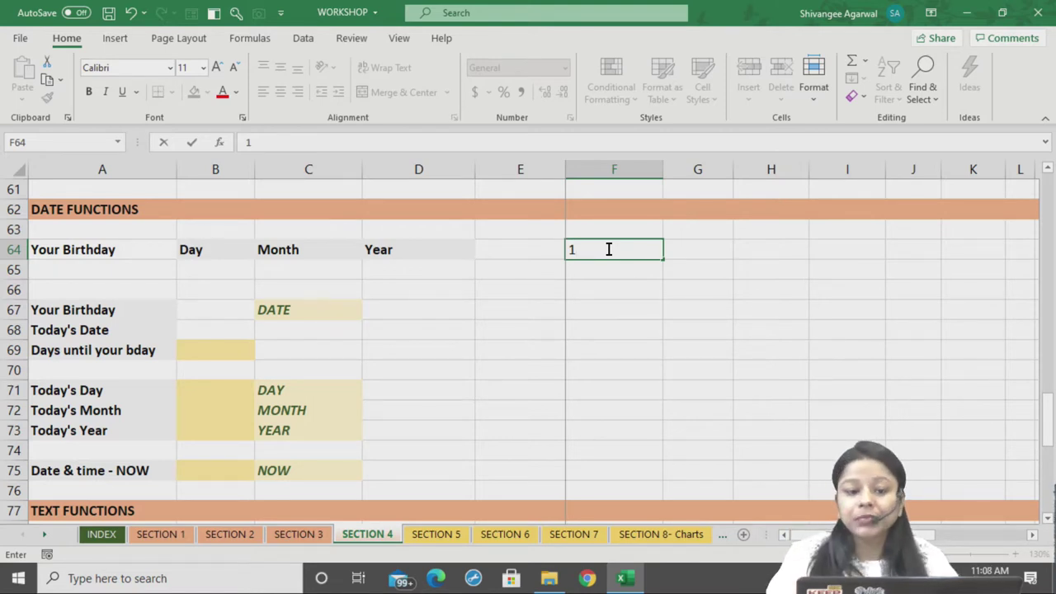
{"action": "left_click", "coordinate": [610, 309]}
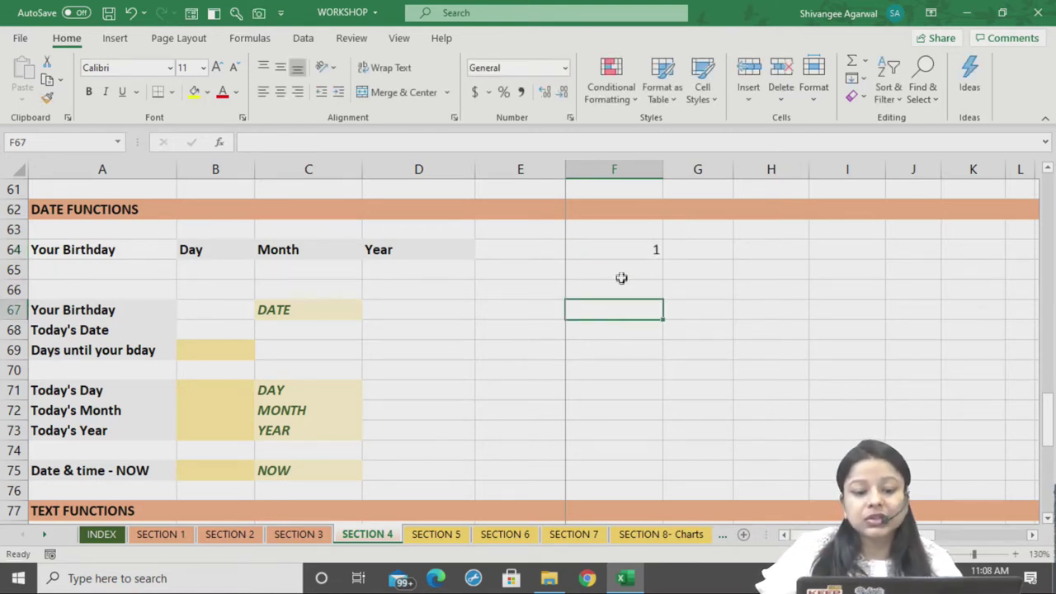
{"action": "left_click", "coordinate": [640, 245]}
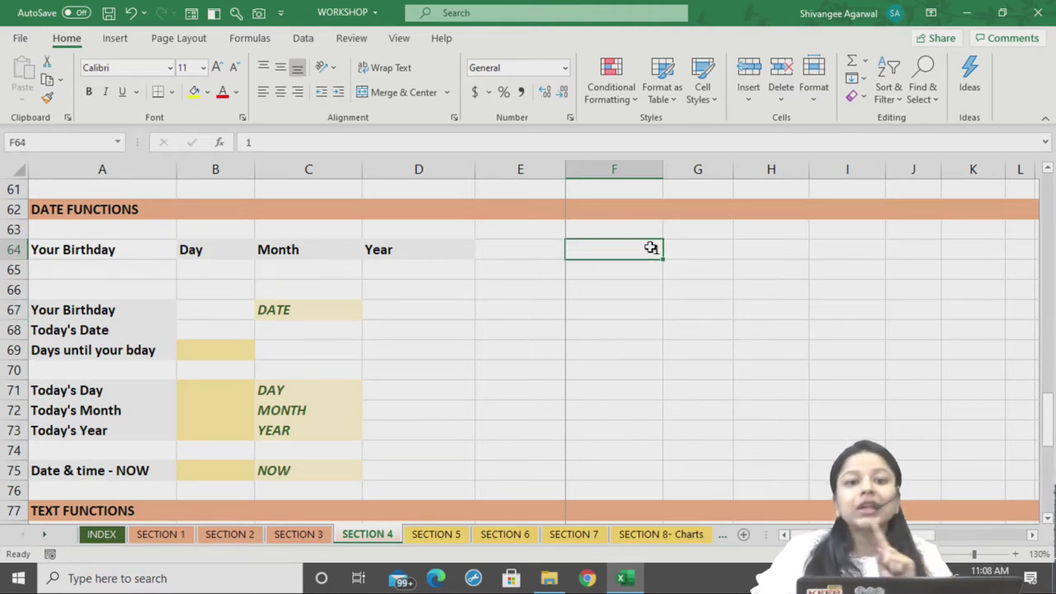
{"action": "left_click", "coordinate": [565, 70]}
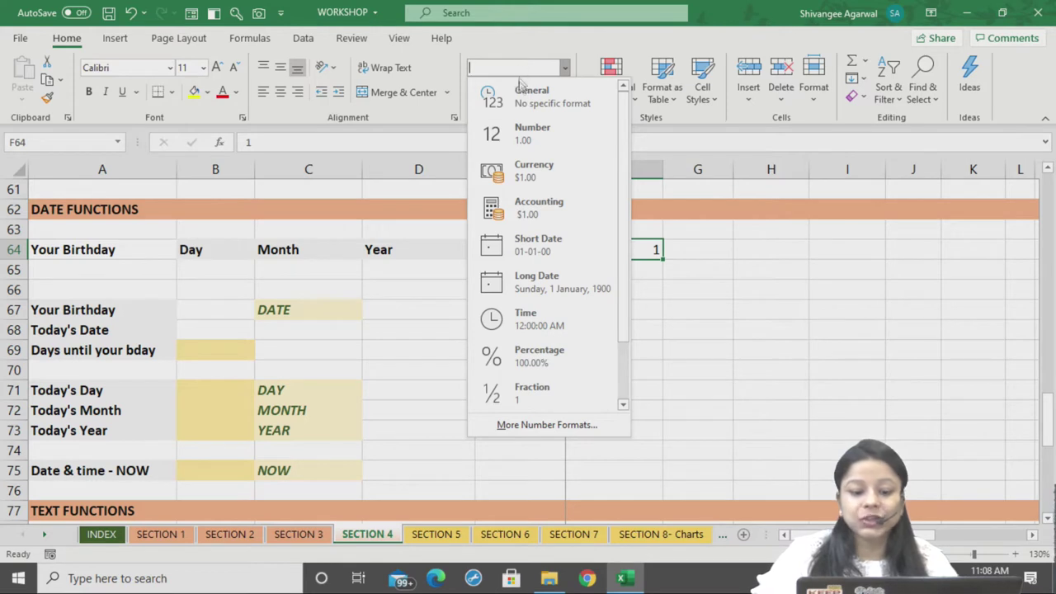
{"action": "left_click", "coordinate": [549, 258]}
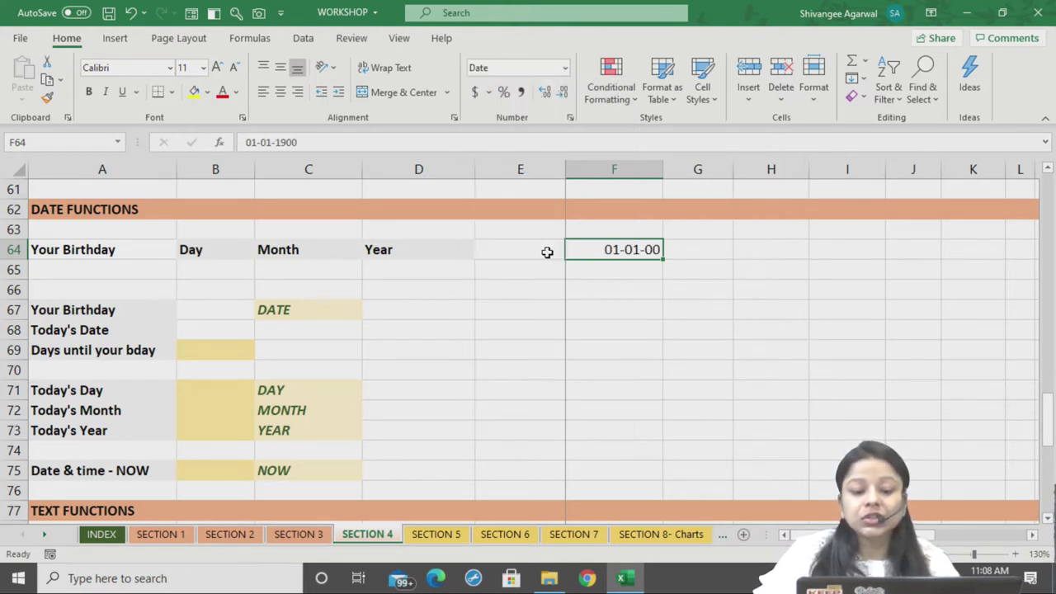
{"action": "left_click", "coordinate": [565, 67]}
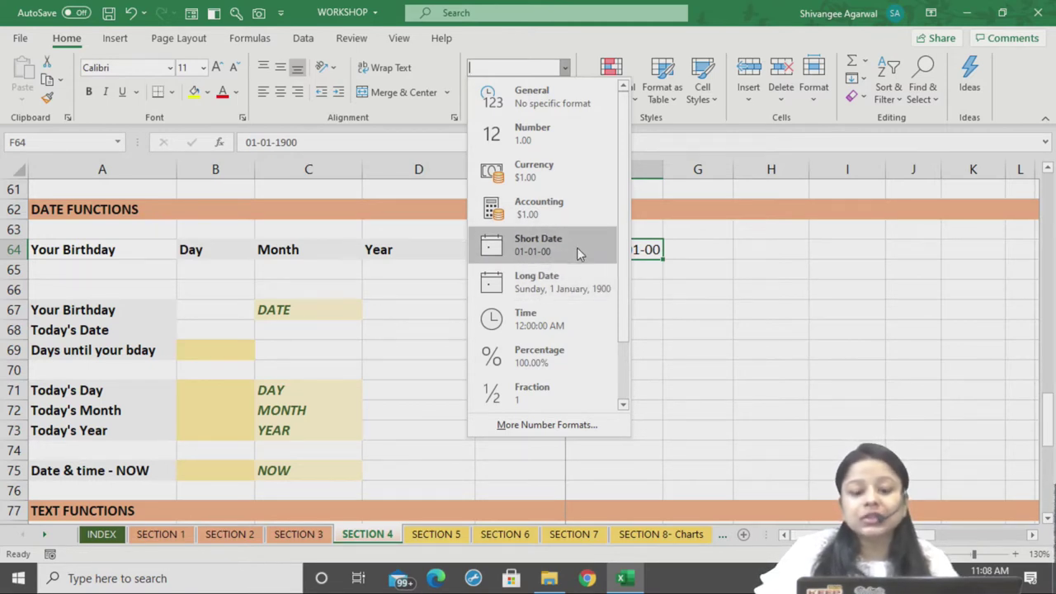
{"action": "left_click", "coordinate": [667, 269]}
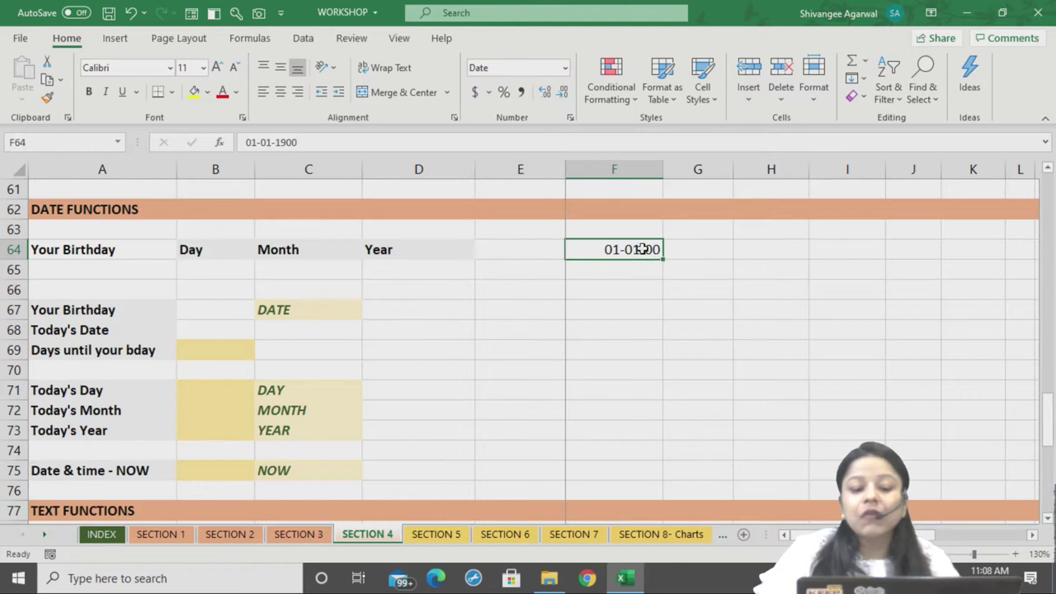
{"action": "right_click", "coordinate": [643, 251]}
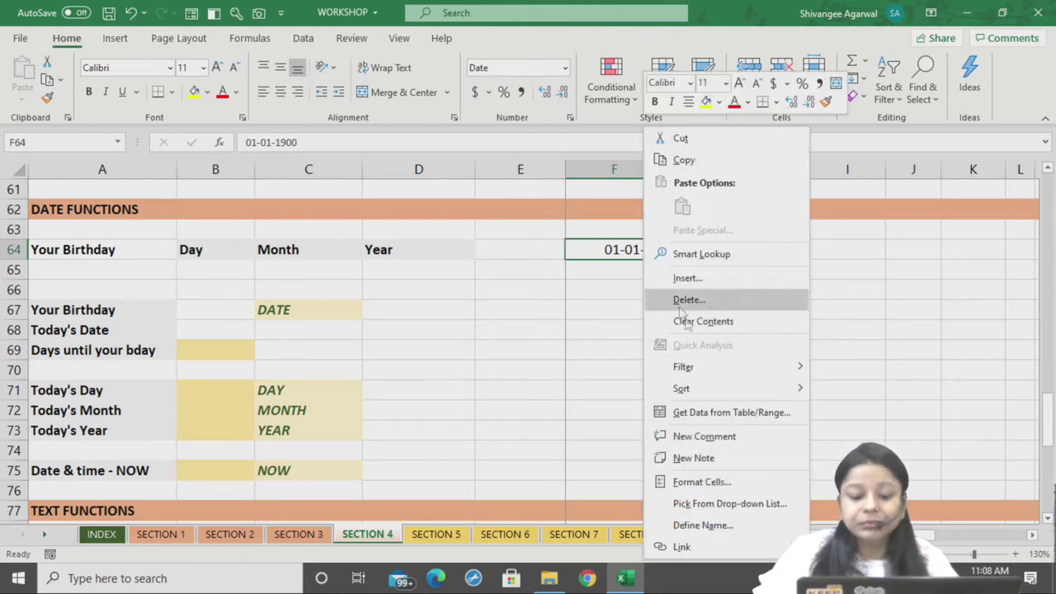
Give F64 the 3-14-2012 date type in Format Cells so it reads 1-1-1900
{"action": "left_click", "coordinate": [725, 480]}
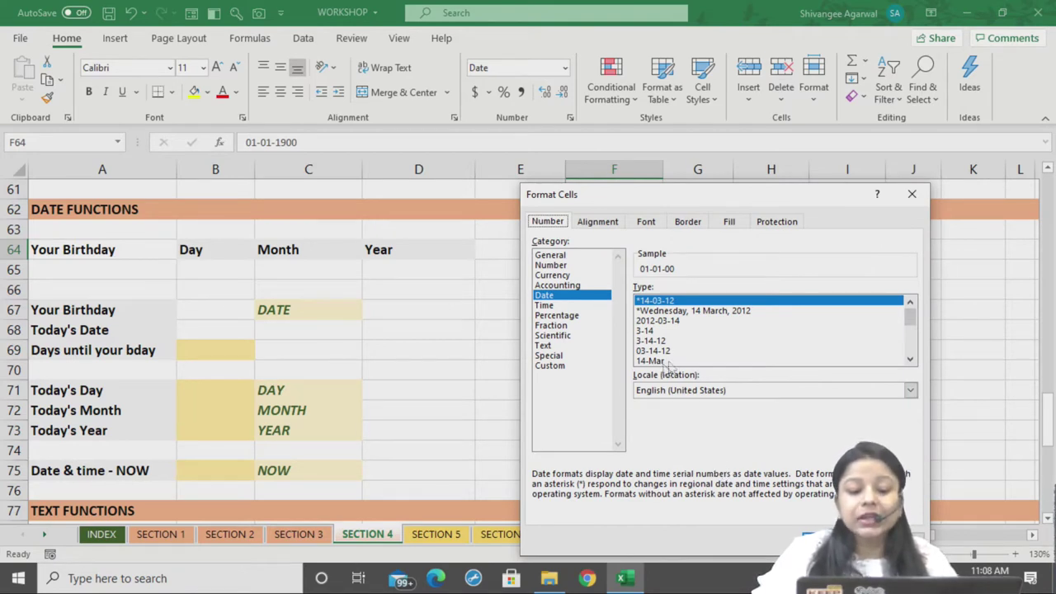
{"action": "scroll", "coordinate": [659, 341], "scroll_direction": "down", "scroll_amount": 2}
{"action": "scroll", "coordinate": [660, 342], "scroll_direction": "down", "scroll_amount": 1}
{"action": "scroll", "coordinate": [660, 342], "scroll_direction": "down", "scroll_amount": 1}
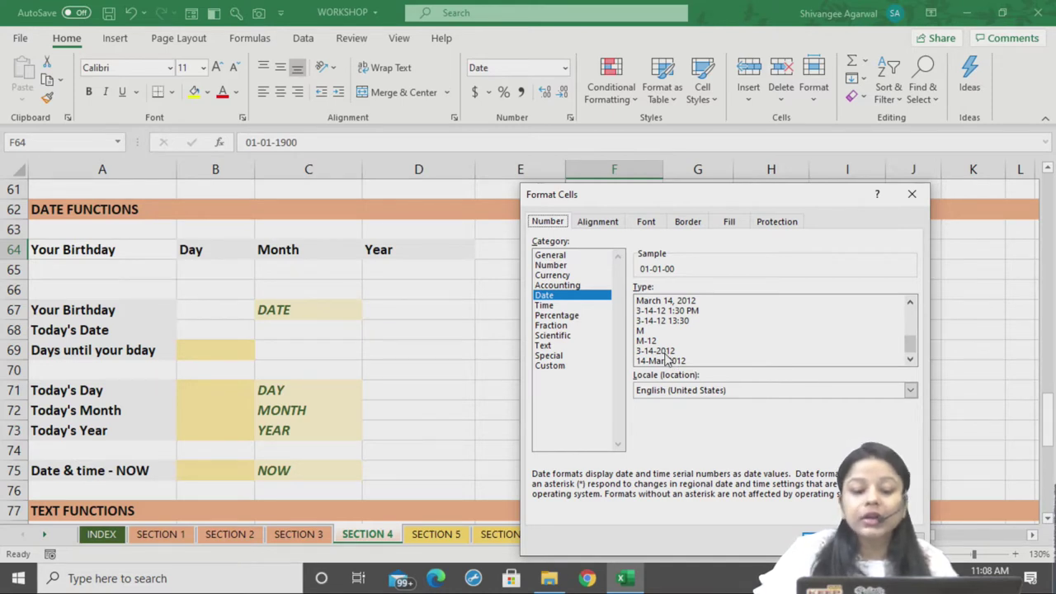
{"action": "left_click", "coordinate": [667, 355]}
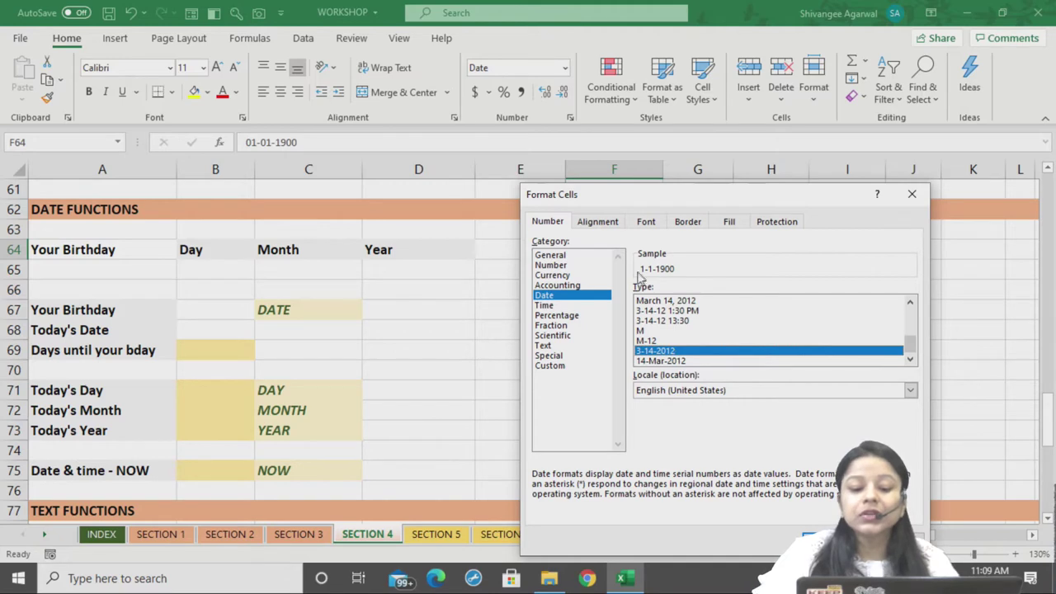
{"action": "left_click", "coordinate": [812, 534]}
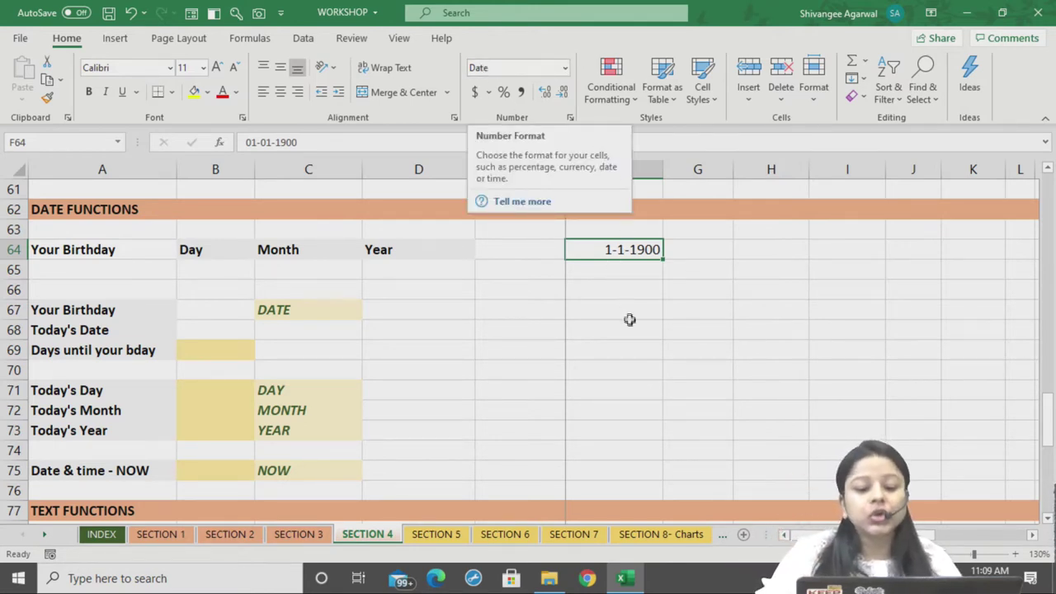
{"action": "left_click", "coordinate": [107, 280]}
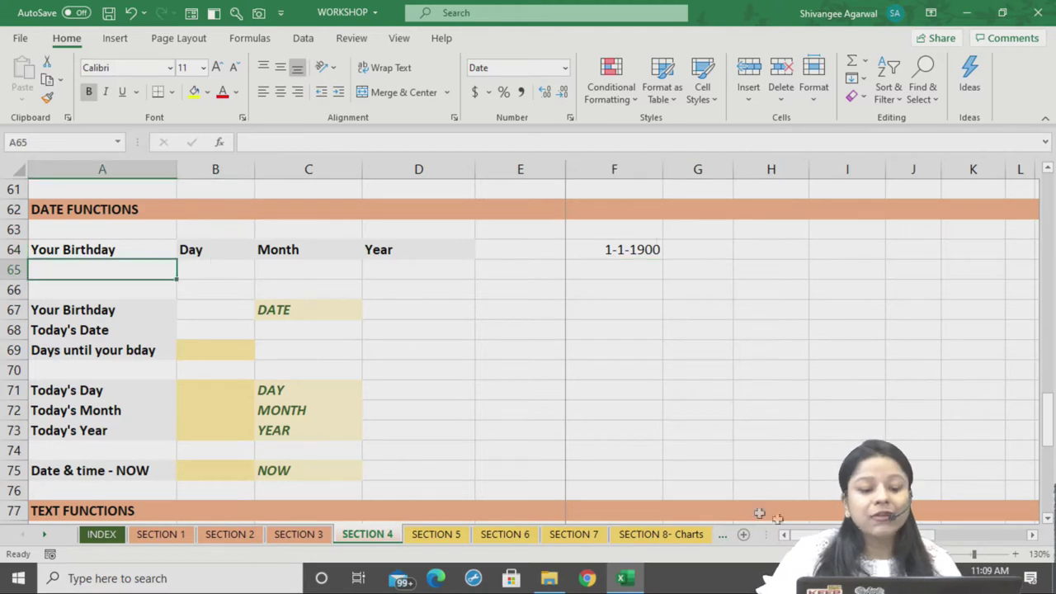
Enter the birthday 15-09-1997 in A65, where it displays as 9-15-1997
{"action": "left_click", "coordinate": [1010, 555]}
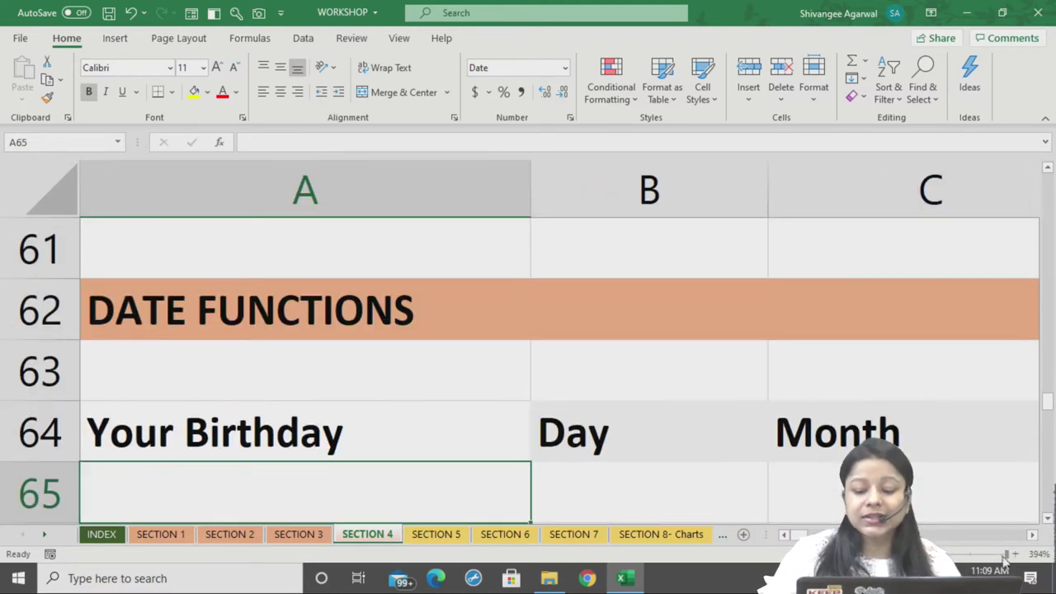
{"action": "mouse_move", "coordinate": [1012, 558]}
{"action": "left_mouse_down"}
{"action": "mouse_move", "coordinate": [967, 556]}
{"action": "mouse_move", "coordinate": [981, 555]}
{"action": "left_mouse_up"}
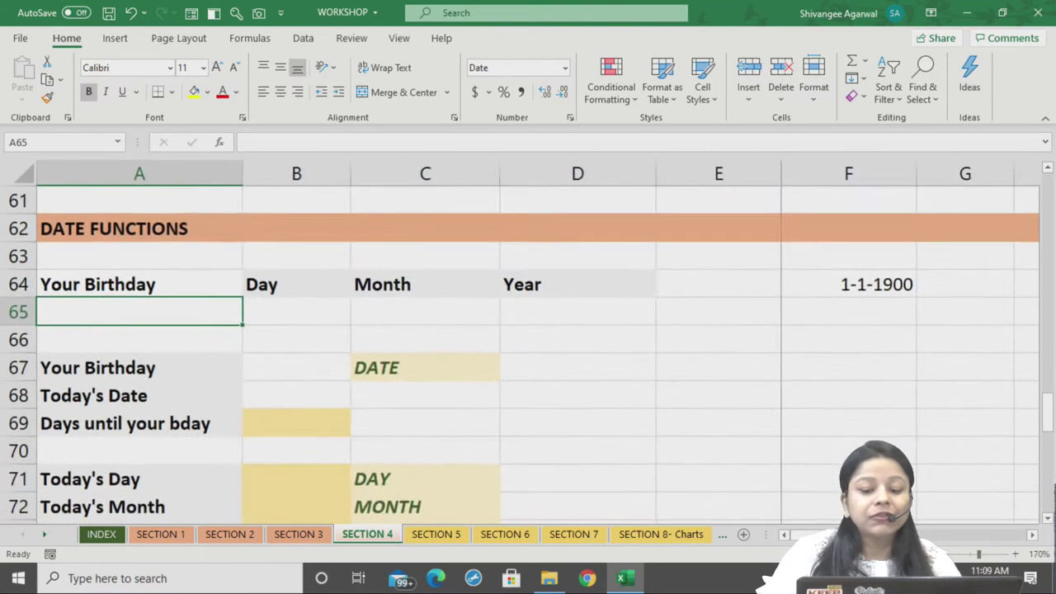
{"action": "left_click_drag", "start_coordinate": [982, 554], "coordinate": [973, 554]}
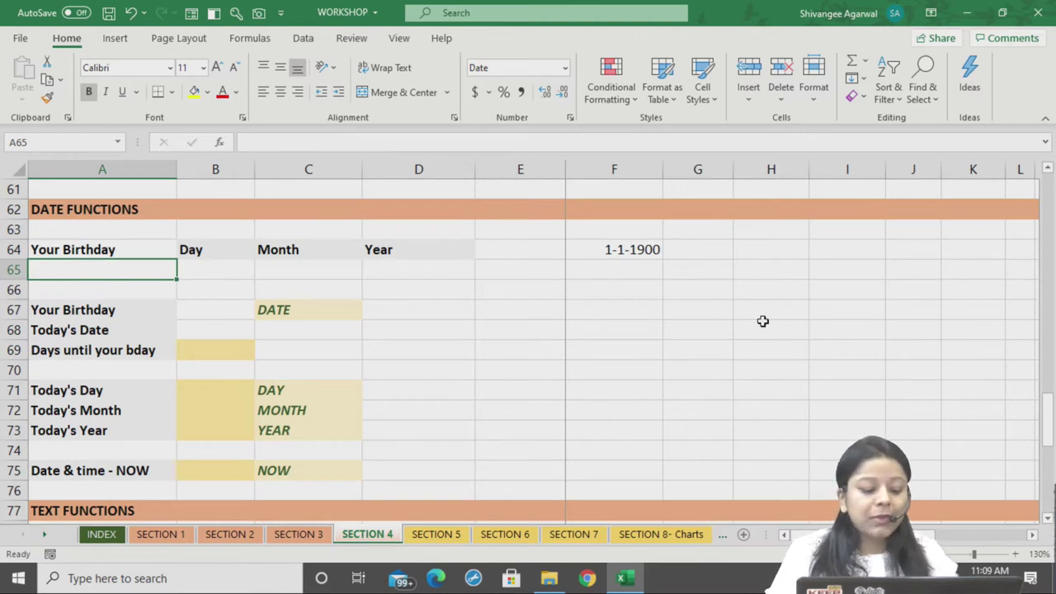
{"action": "type", "text": "15"}
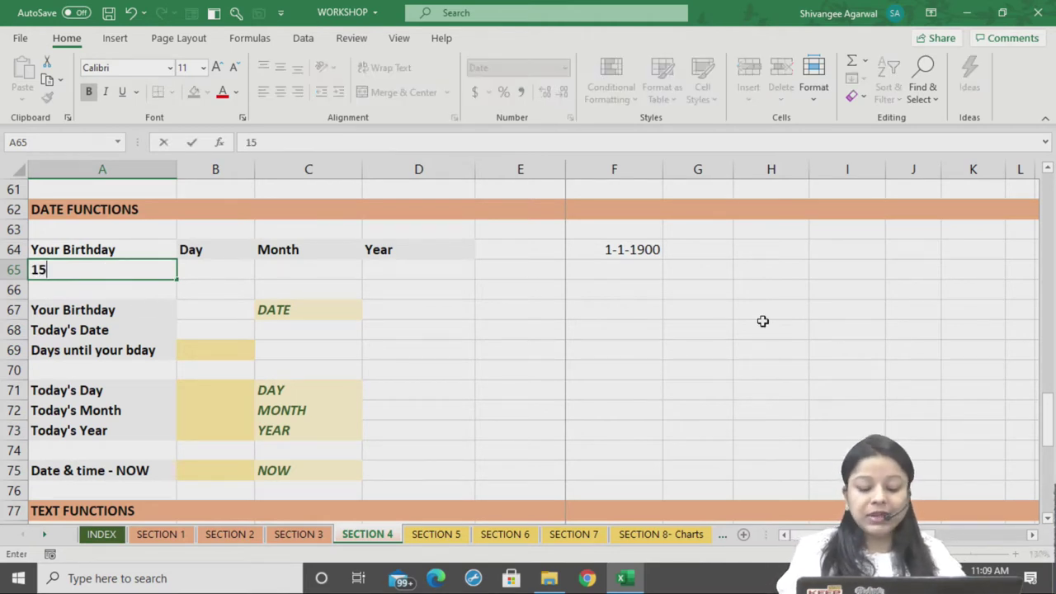
{"action": "type", "text": "-09-1997"}
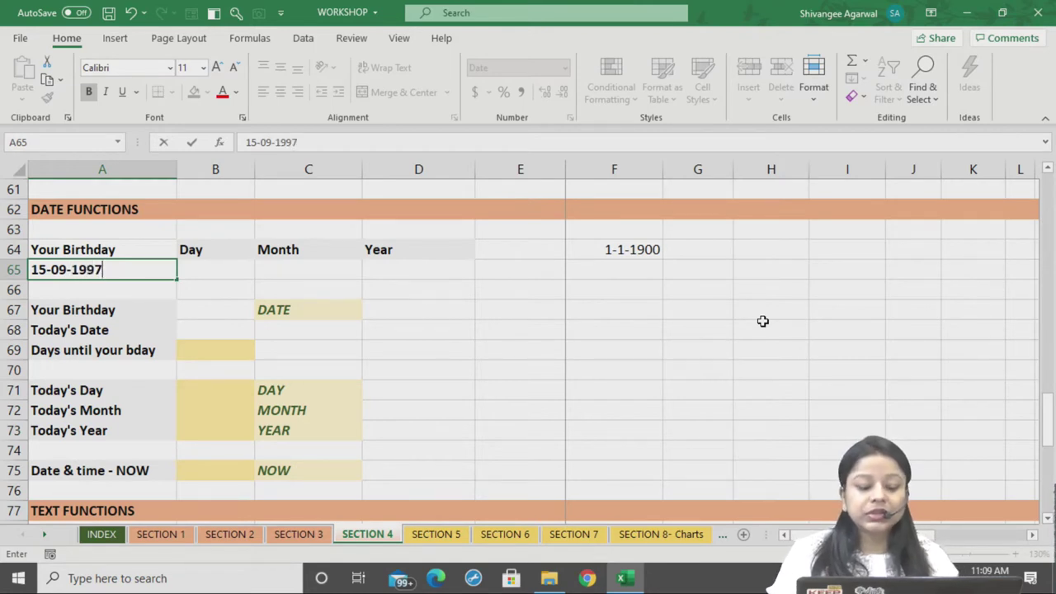
{"action": "key", "text": "ctrl+Return"}
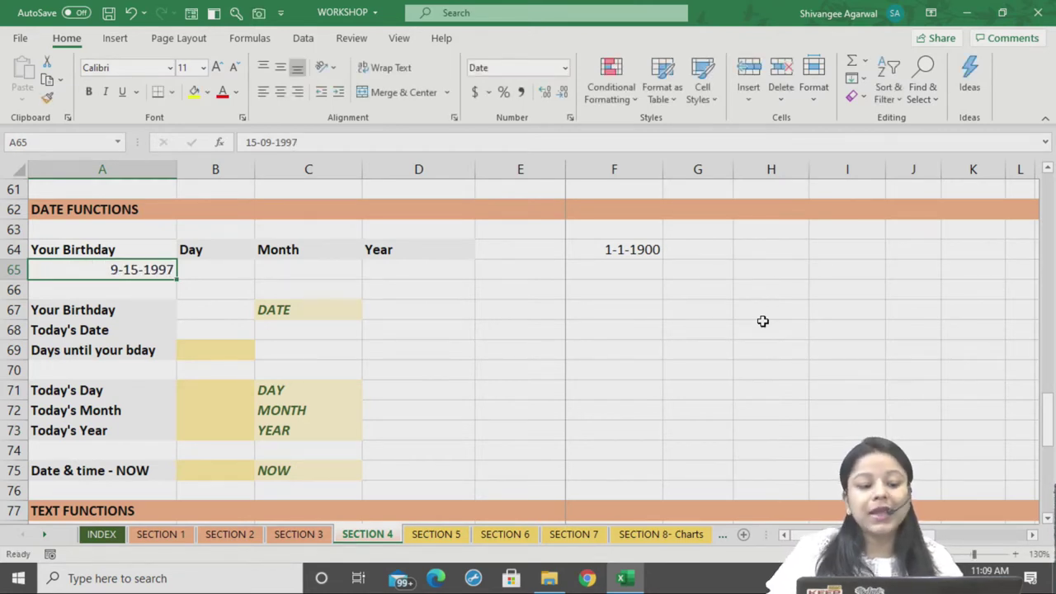
{"action": "left_click", "coordinate": [148, 289]}
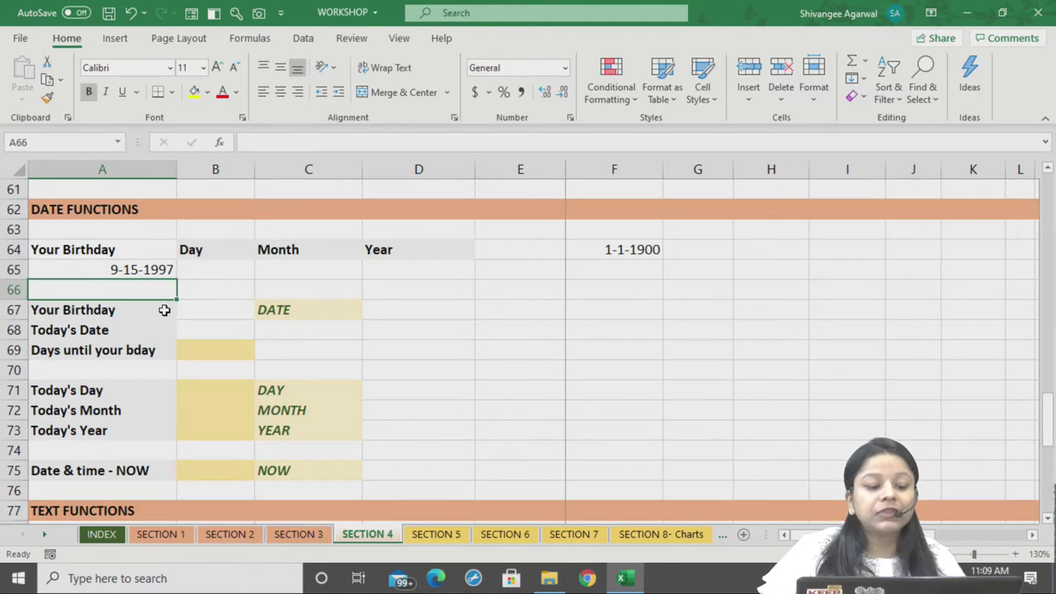
{"action": "left_click", "coordinate": [125, 270]}
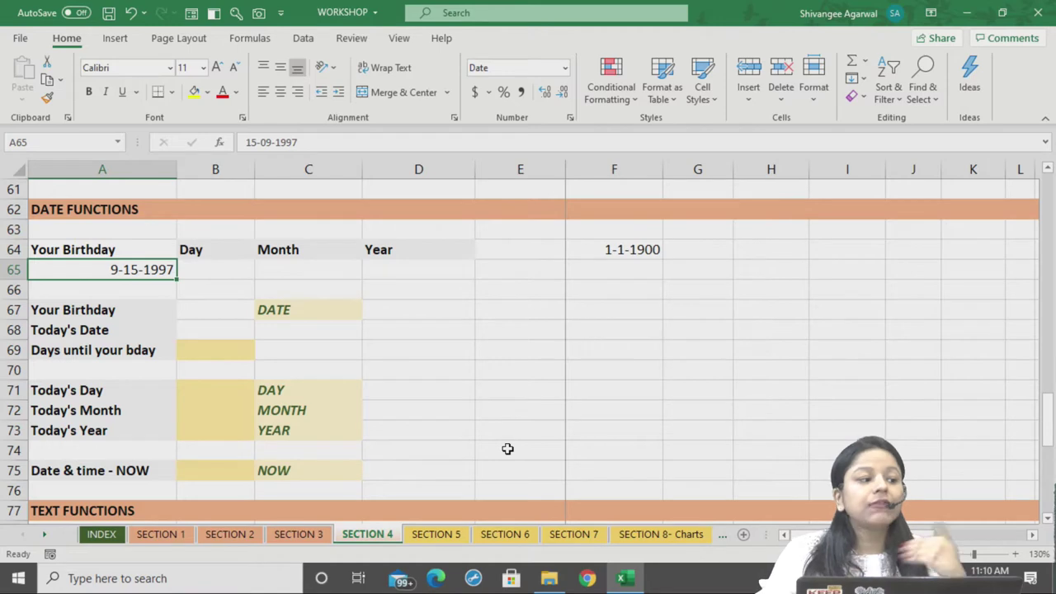
{"action": "right_click", "coordinate": [143, 270]}
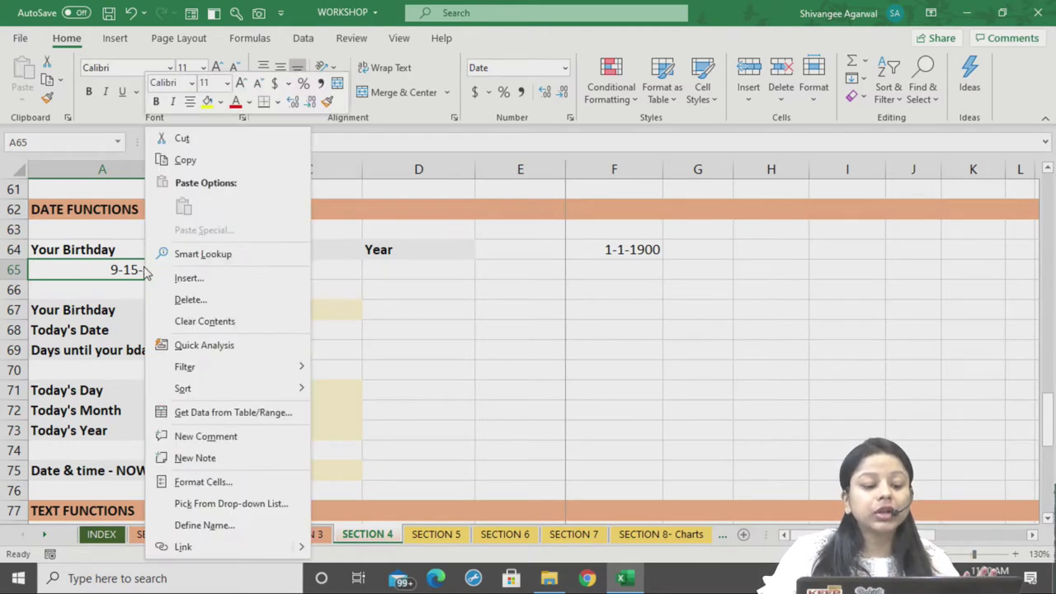
In Format Cells for A65, choose the 3-14-2012 date and move to the Custom category
{"action": "left_click", "coordinate": [216, 483]}
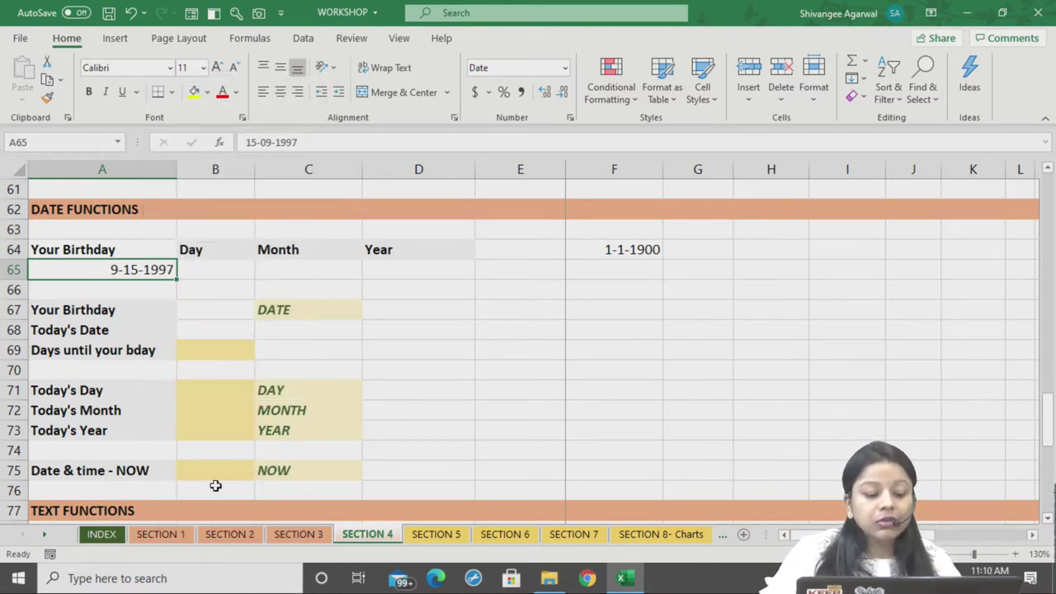
{"action": "mouse_move", "coordinate": [173, 201]}
{"action": "left_mouse_down"}
{"action": "mouse_move", "coordinate": [259, 262]}
{"action": "mouse_move", "coordinate": [545, 166]}
{"action": "left_mouse_up"}
{"action": "left_click", "coordinate": [434, 331]}
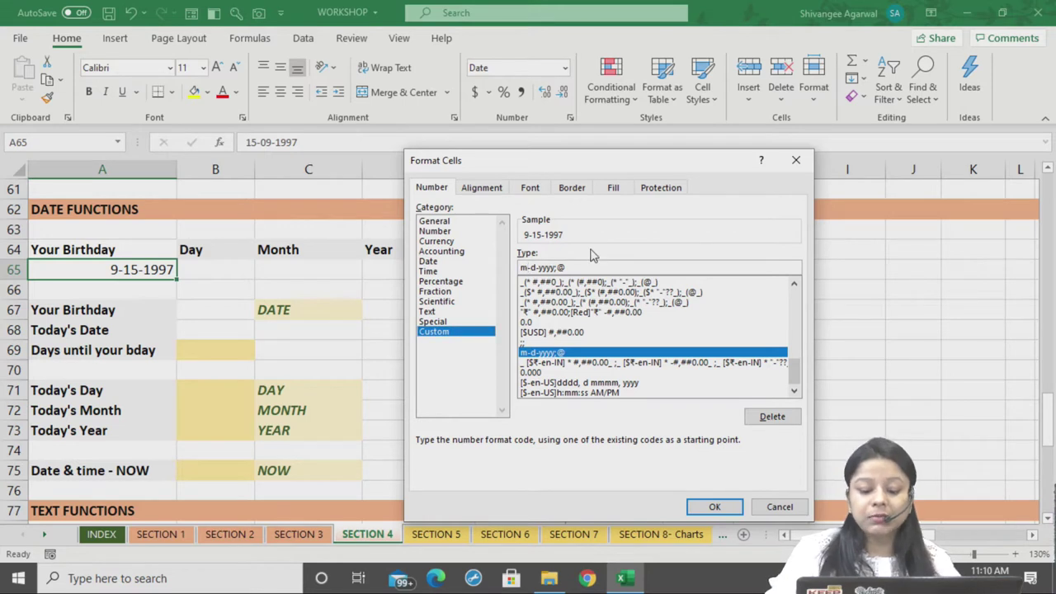
{"action": "type", "text": "d"}
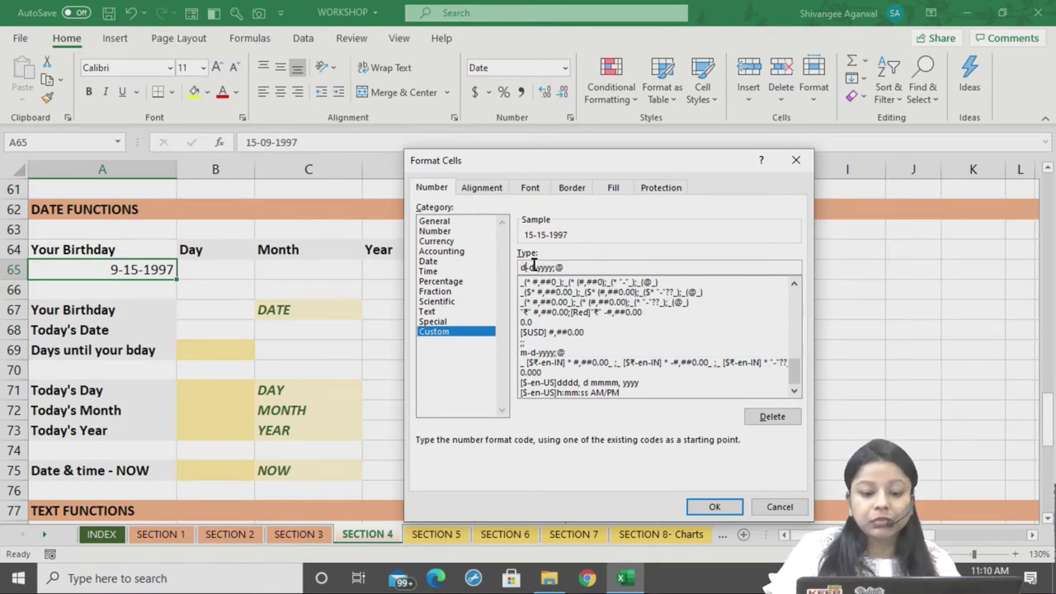
{"action": "key", "text": "BackSpace"}
{"action": "type", "text": "m"}
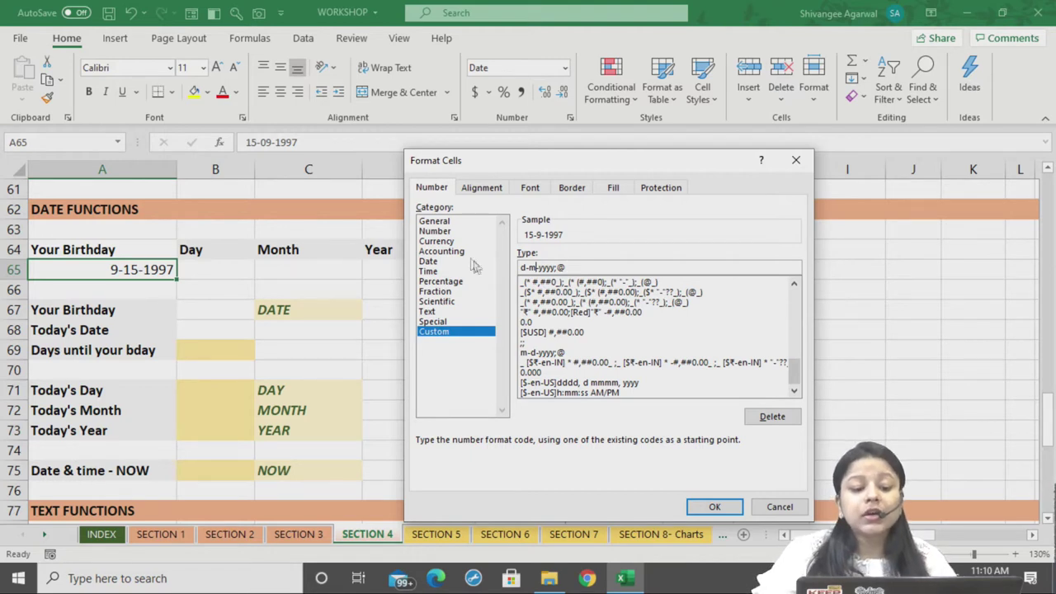
{"action": "left_click", "coordinate": [441, 261]}
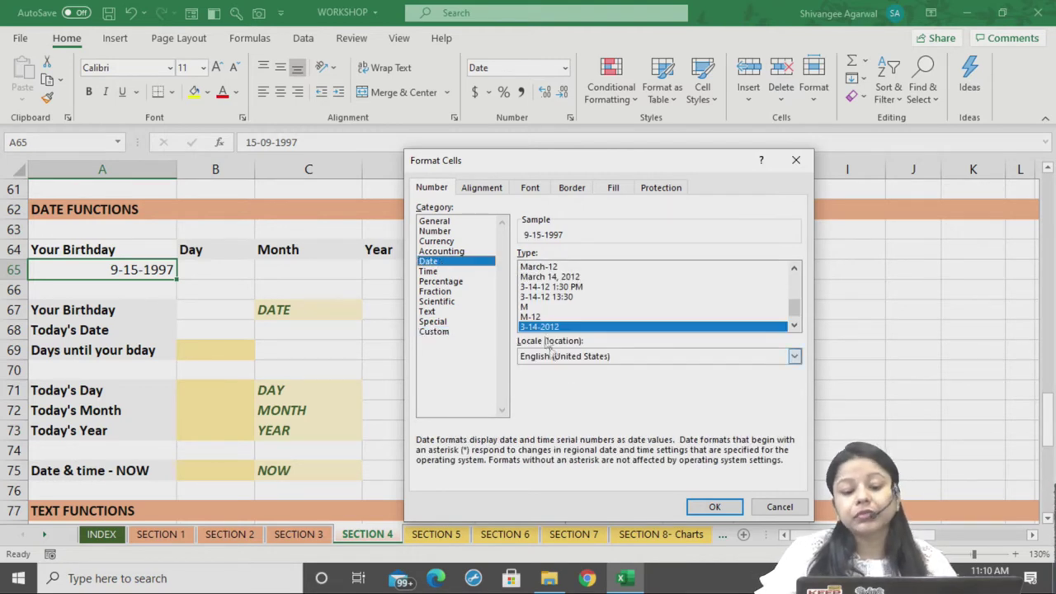
{"action": "left_click_drag", "start_coordinate": [793, 312], "coordinate": [796, 285]}
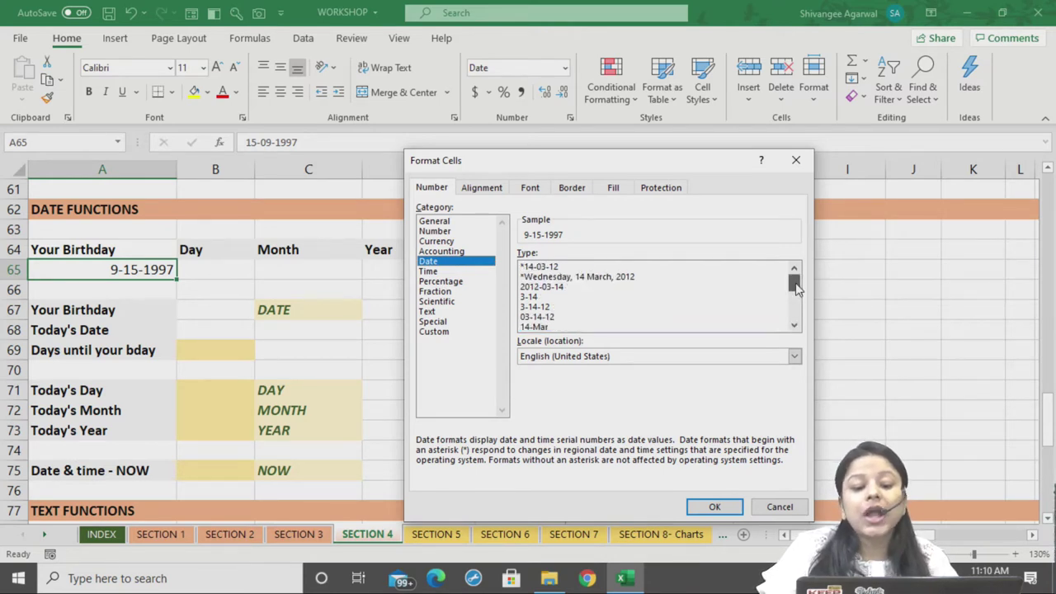
{"action": "left_click_drag", "start_coordinate": [797, 286], "coordinate": [796, 306]}
{"action": "left_click", "coordinate": [540, 326]}
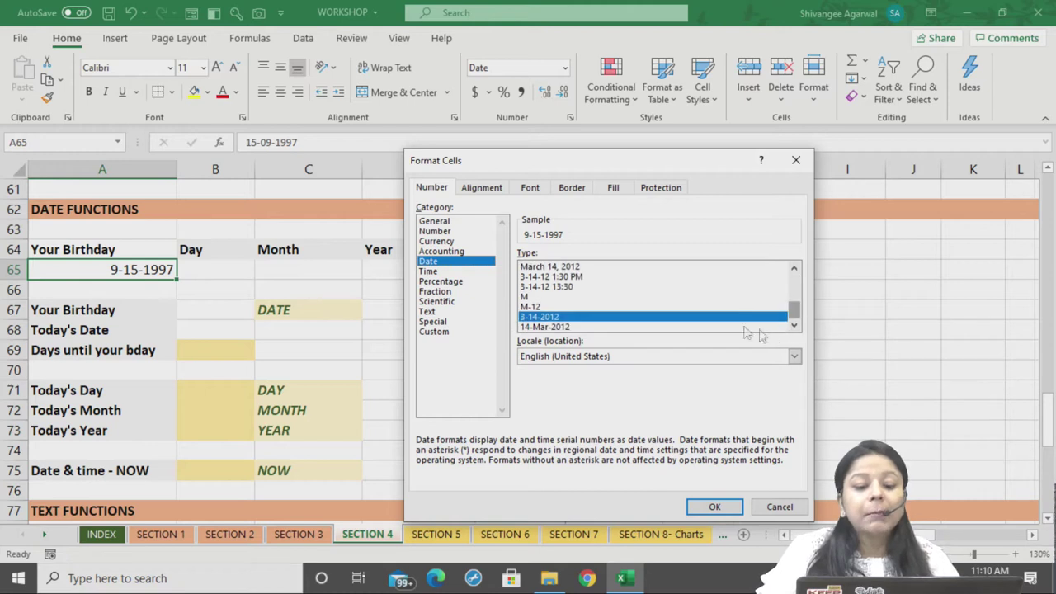
{"action": "left_click", "coordinate": [433, 332]}
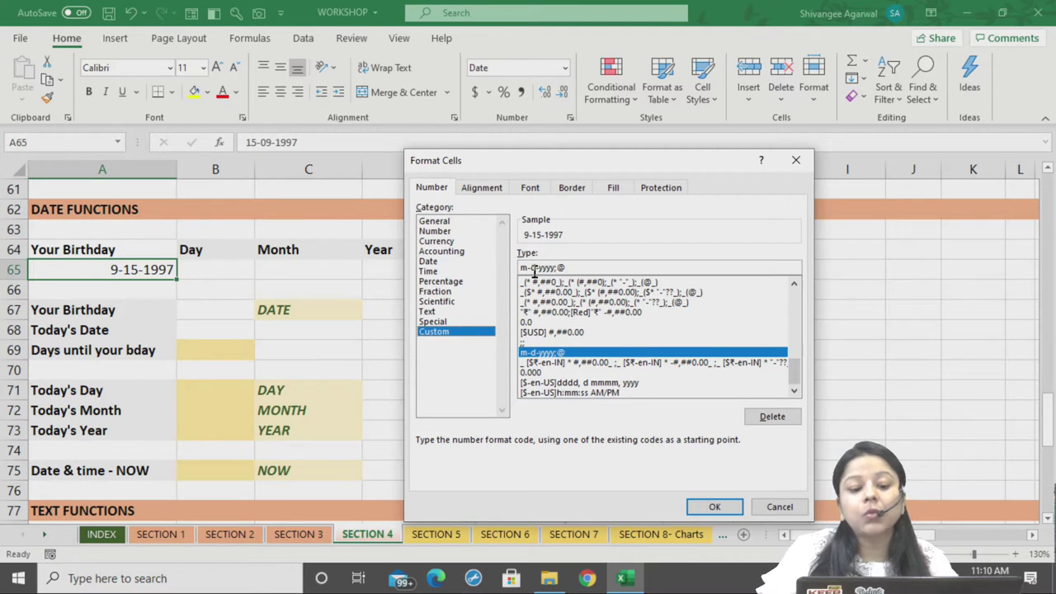
Change the custom code from m-d-yyyy;@ to d-m-yyyy;@ and apply it
{"action": "left_click", "coordinate": [529, 268]}
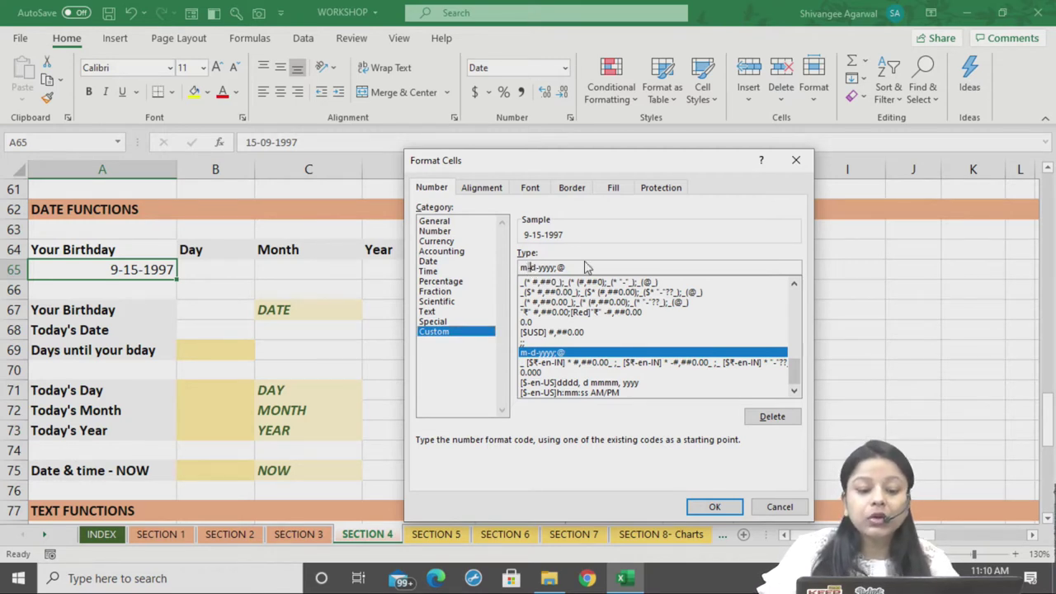
{"action": "key", "text": "BackSpace"}
{"action": "type", "text": "d"}
{"action": "key", "text": "Right"}
{"action": "key", "text": "Right"}
{"action": "key", "text": "BackSpace"}
{"action": "type", "text": "m"}
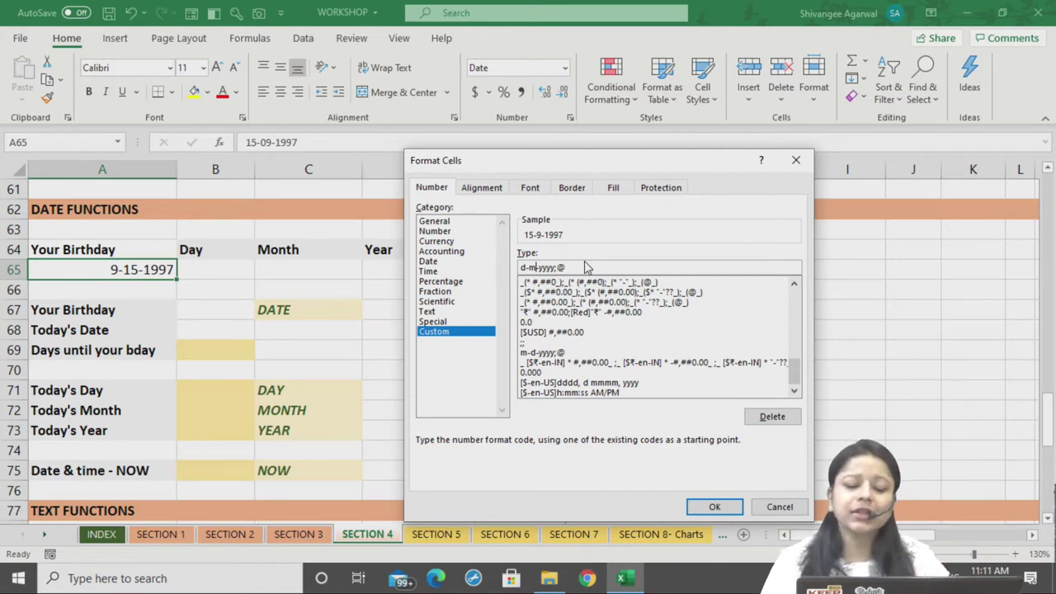
{"action": "left_click", "coordinate": [715, 508]}
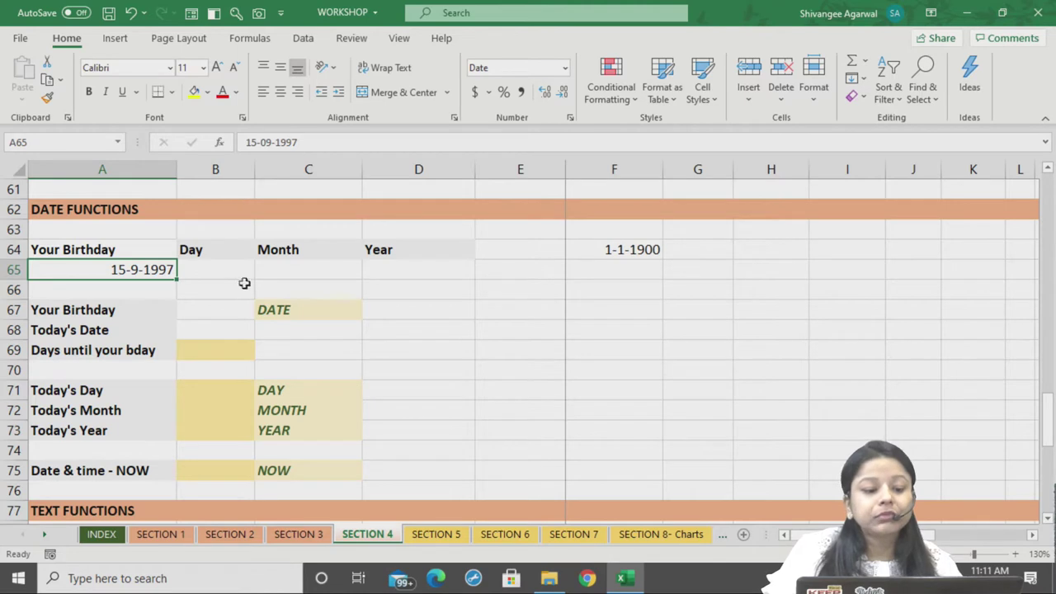
Check the birthday value in A65, then begin =DAY( in cell B65
{"action": "left_click", "coordinate": [226, 272]}
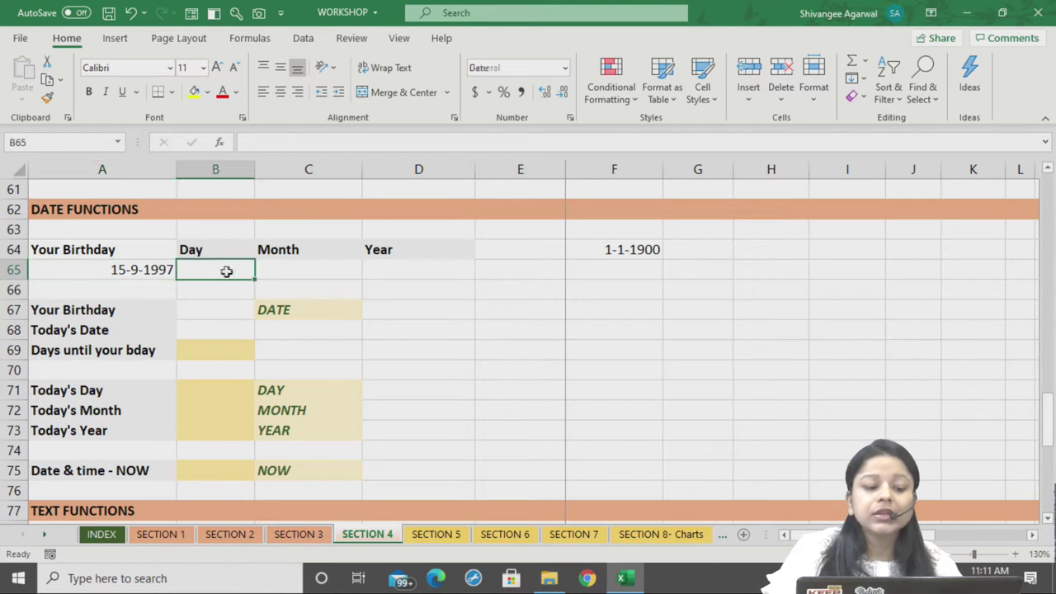
{"action": "left_click", "coordinate": [163, 272]}
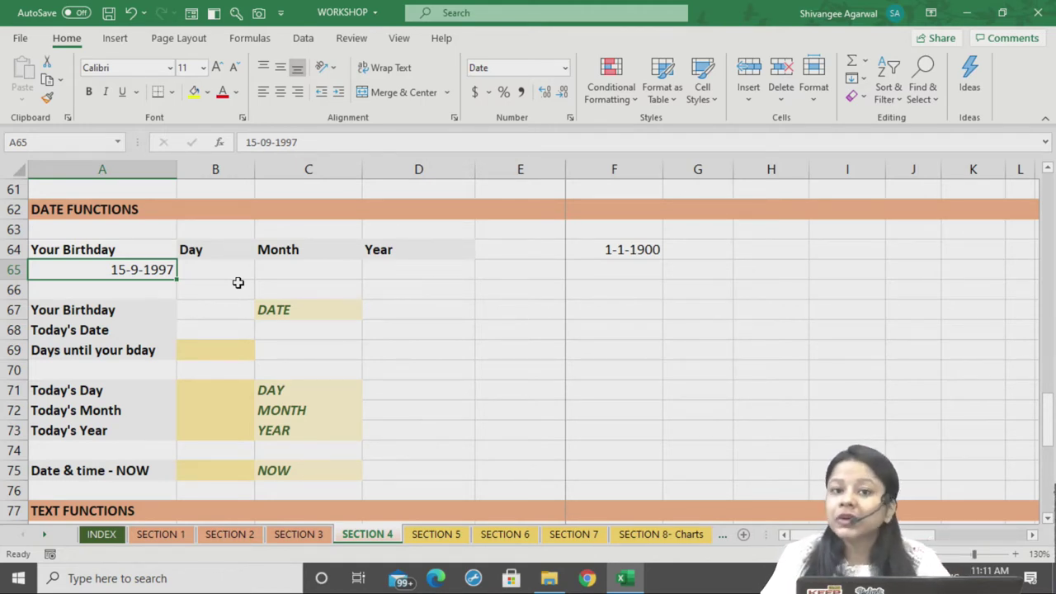
{"action": "left_click", "coordinate": [226, 267]}
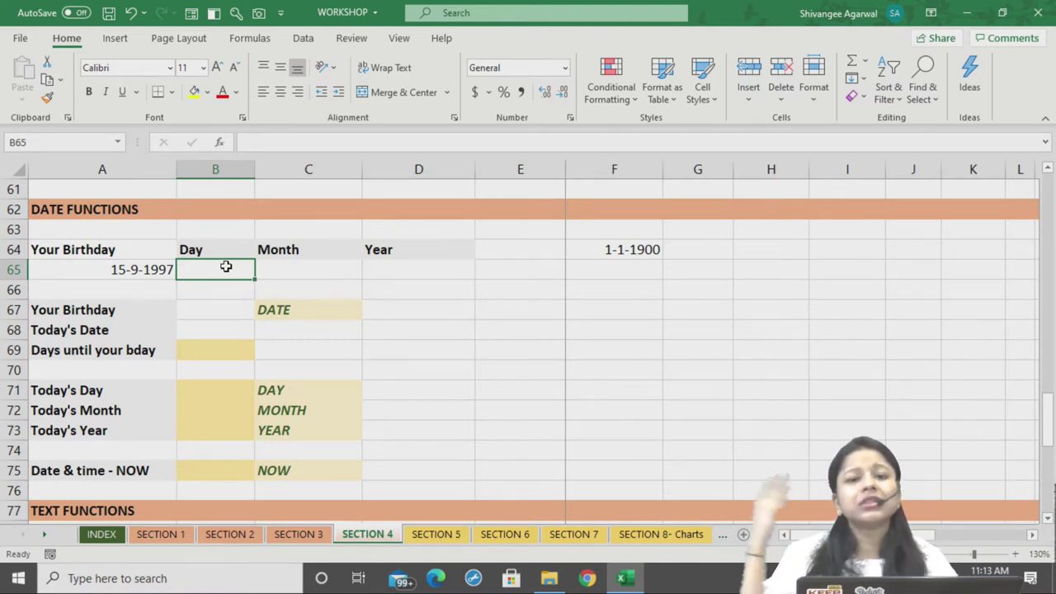
{"action": "type", "text": "="}
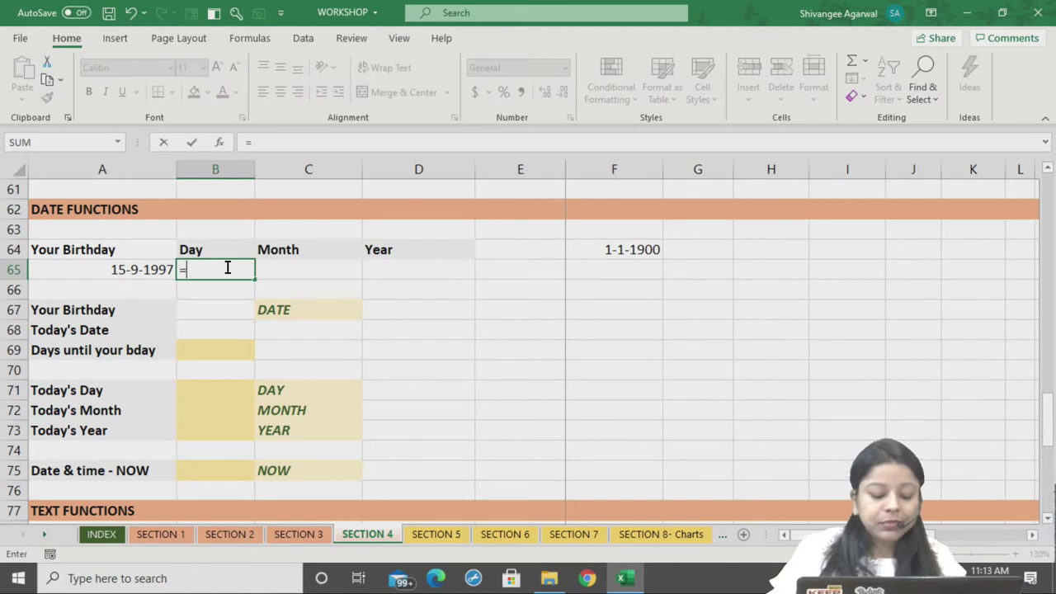
{"action": "type", "text": "DAY"}
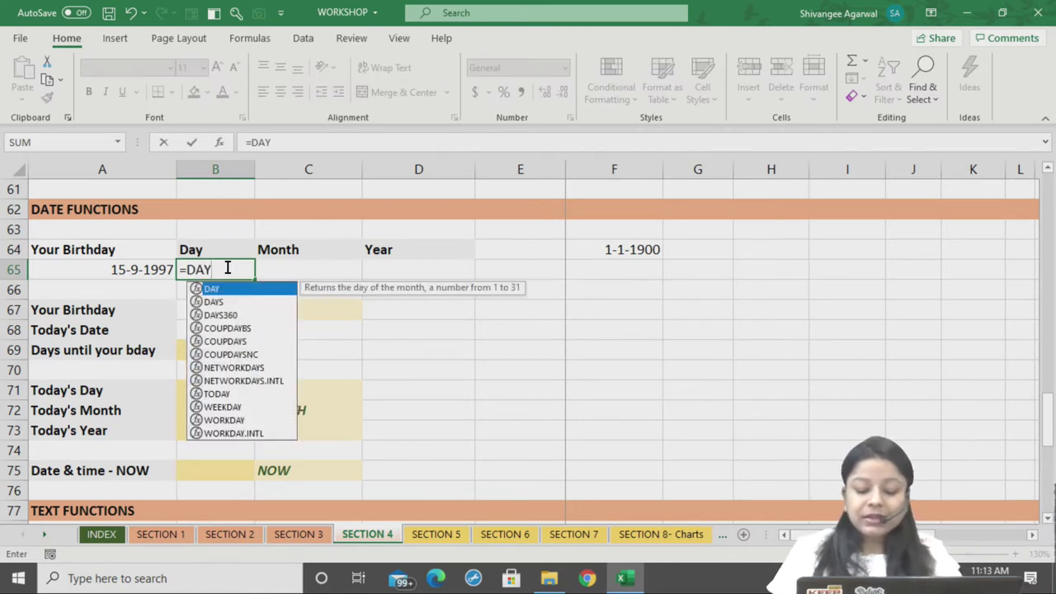
{"action": "type", "text": "("}
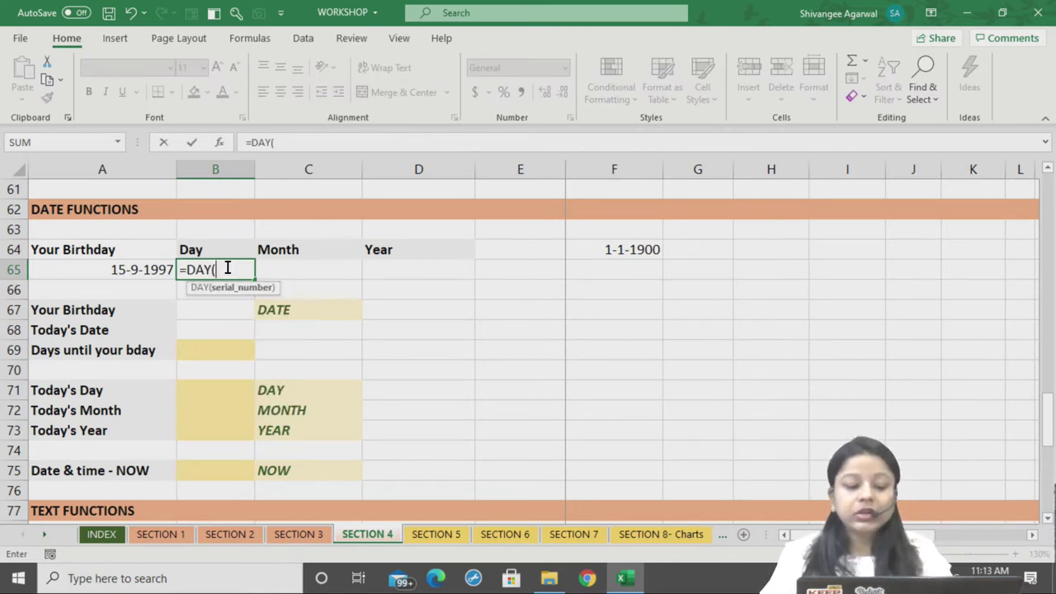
Complete =DAY(A65) in B65 so it returns 15
{"action": "key", "text": "Left"}
{"action": "type", "text": ")"}
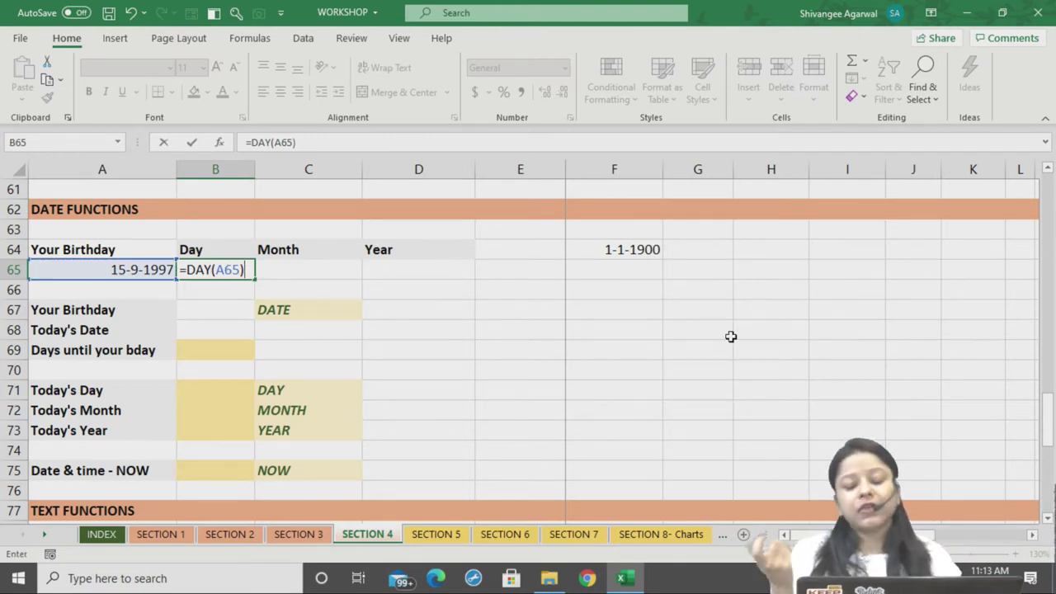
{"action": "left_click", "coordinate": [236, 269]}
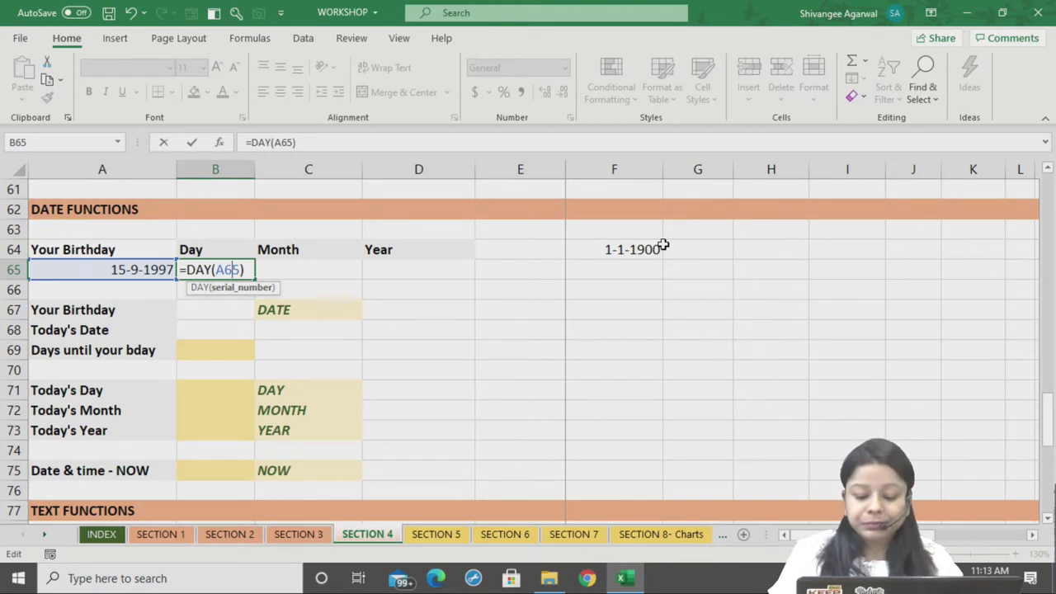
{"action": "key", "text": "Return"}
{"action": "left_click", "coordinate": [278, 271]}
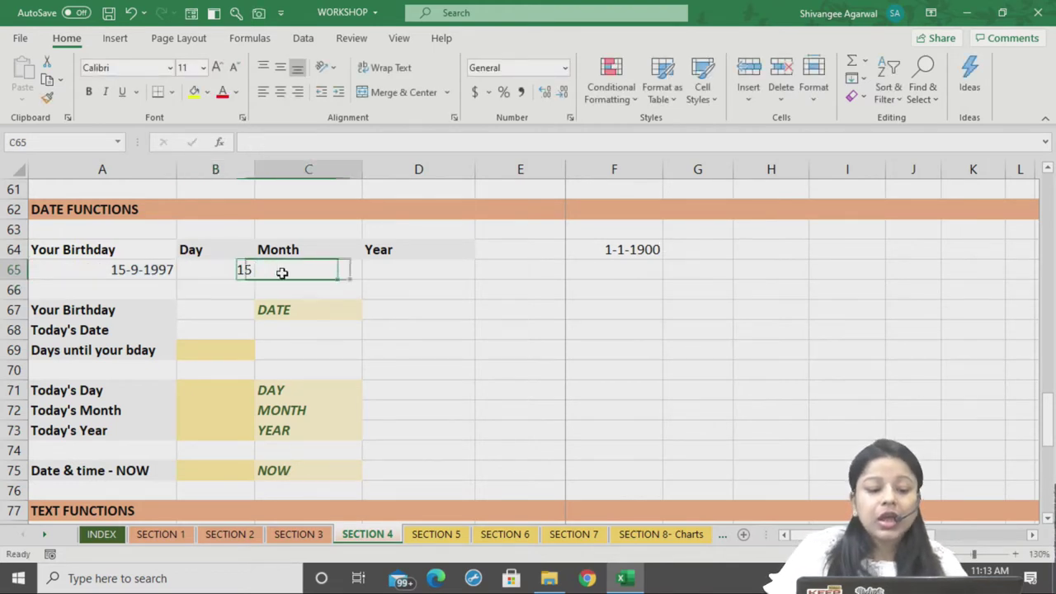
Enter =MONTH(A65) in C65 to return 9
{"action": "type", "text": "=MON"}
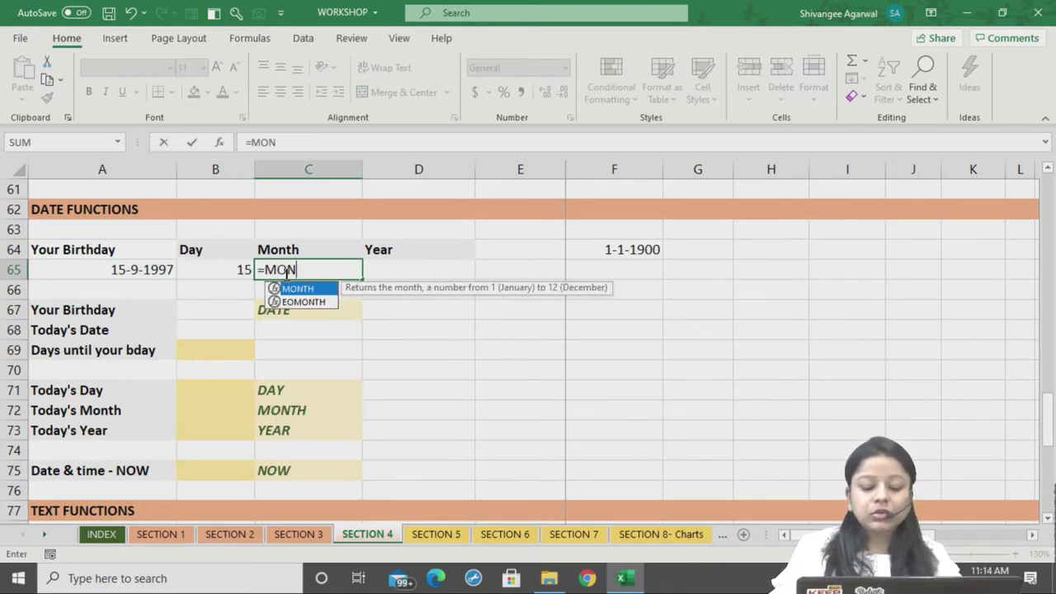
{"action": "type", "text": "TH("}
{"action": "key", "text": "Left"}
{"action": "key", "text": "Left"}
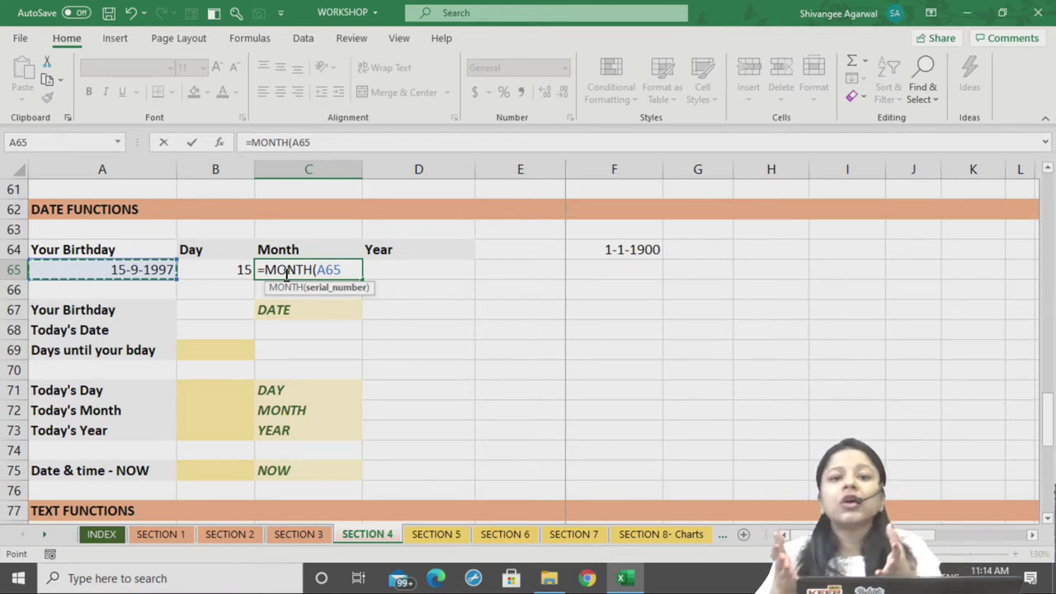
{"action": "type", "text": ")"}
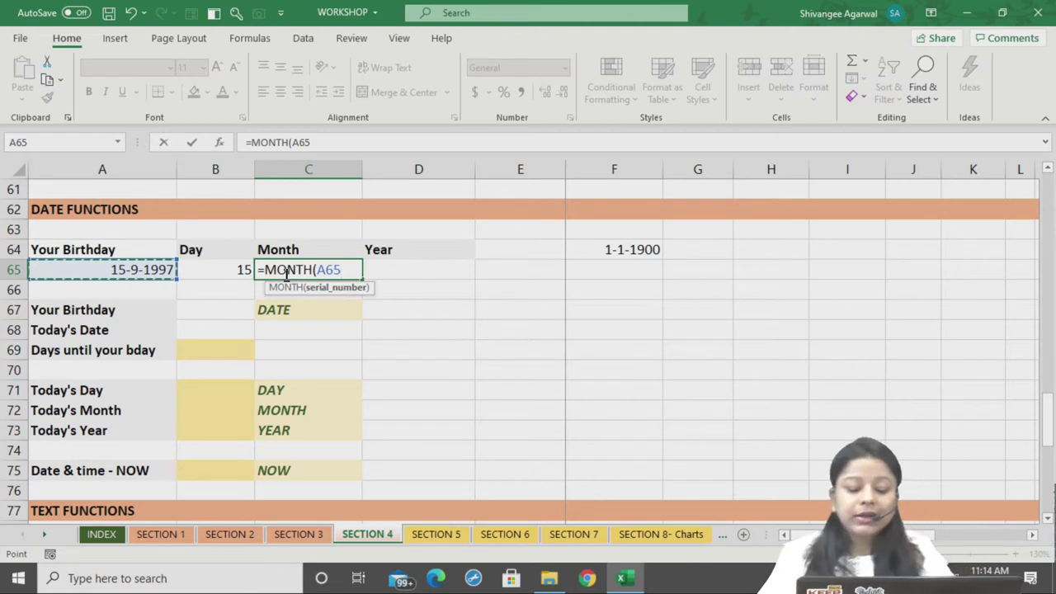
{"action": "key", "text": "Return"}
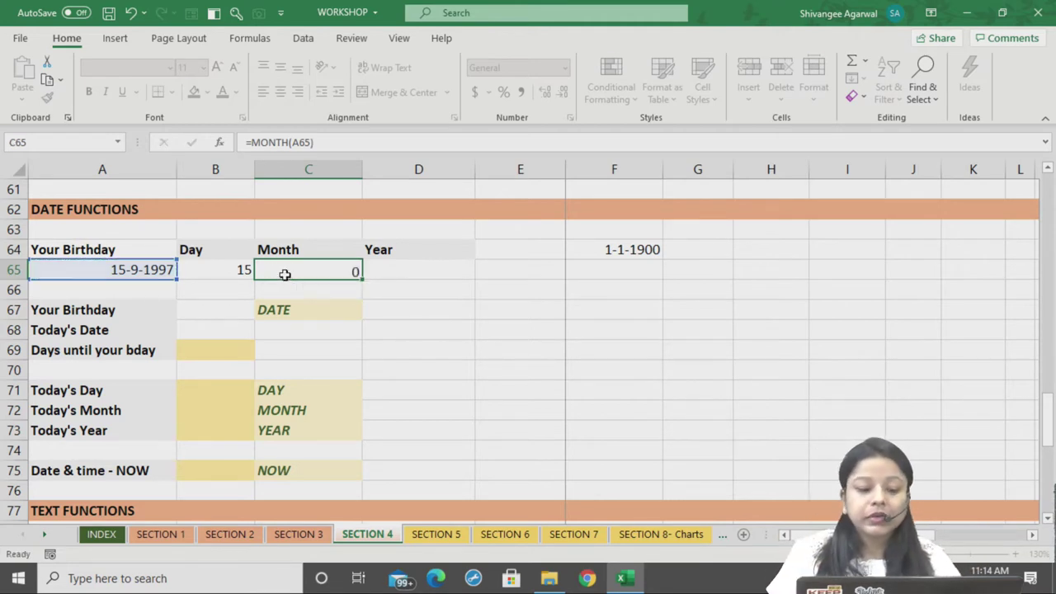
Replace F64's number so it displays as the date 6-22-1905
{"action": "left_click", "coordinate": [632, 249]}
{"action": "type", "text": "200"}
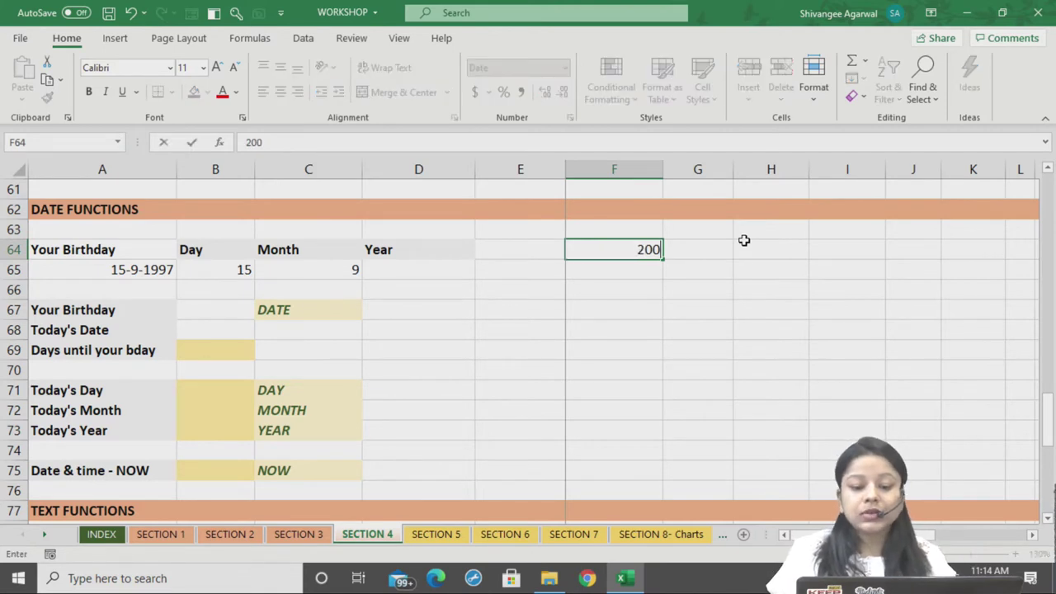
{"action": "key", "text": "Return"}
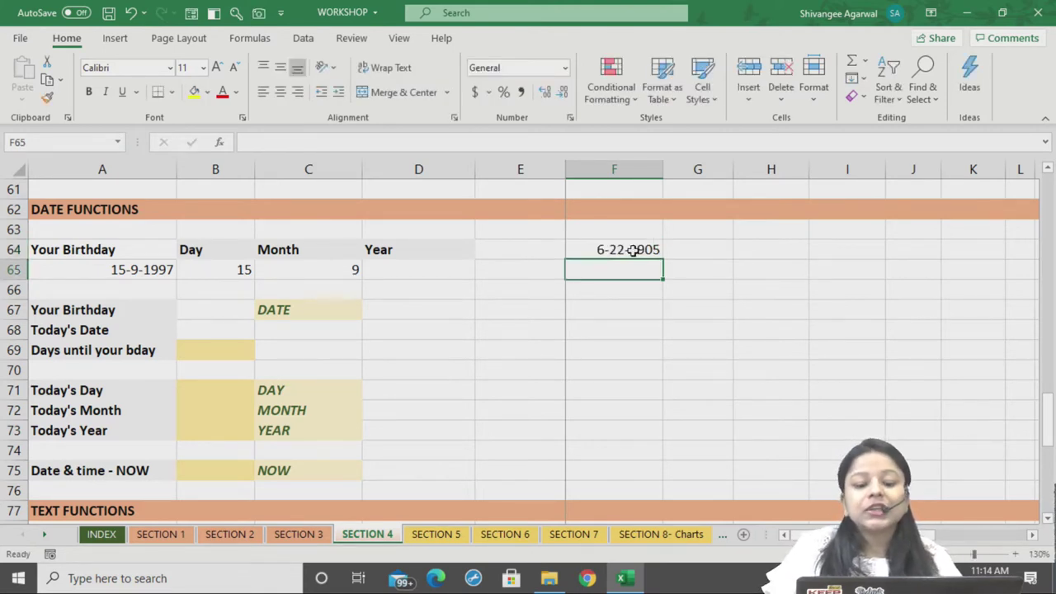
{"action": "left_click", "coordinate": [632, 250]}
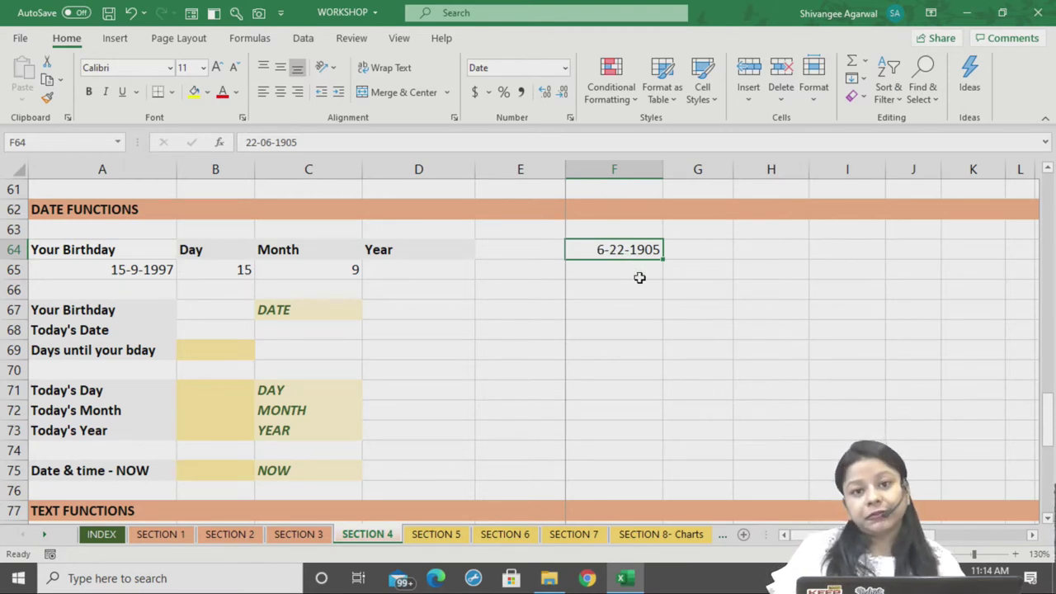
{"action": "left_click", "coordinate": [398, 272]}
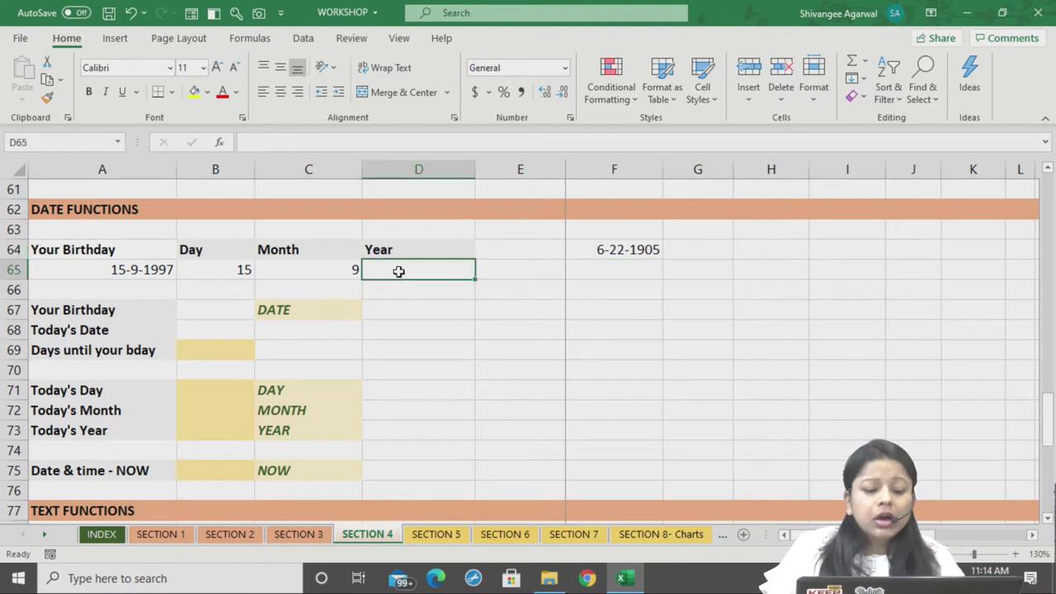
Enter =YEAR(A65) in D65 to get 1997, then review the Day, Month and Year formulas
{"action": "type", "text": "=YEAR"}
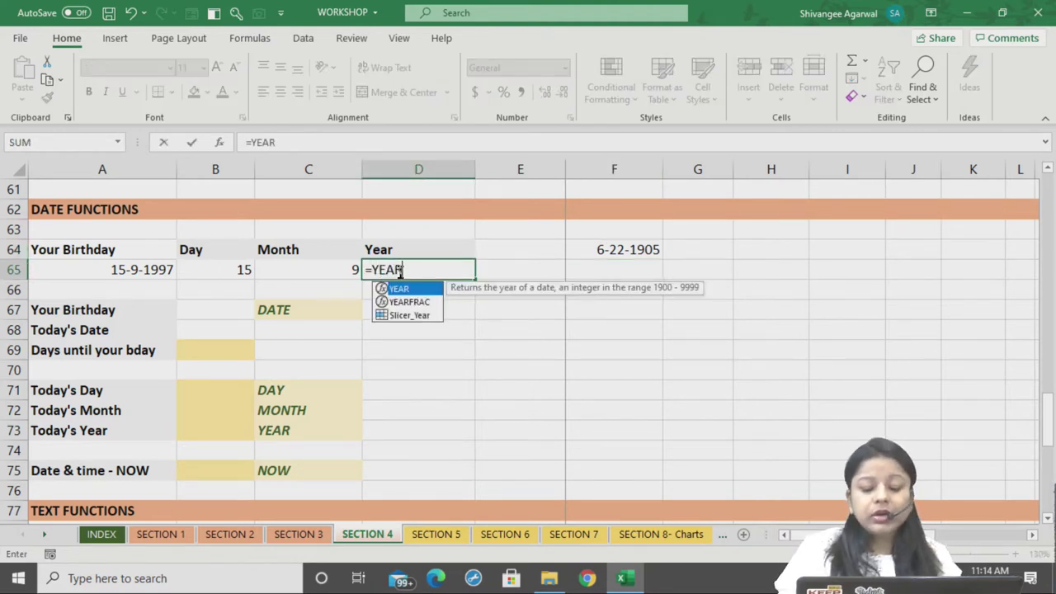
{"action": "type", "text": "("}
{"action": "left_click", "coordinate": [146, 270]}
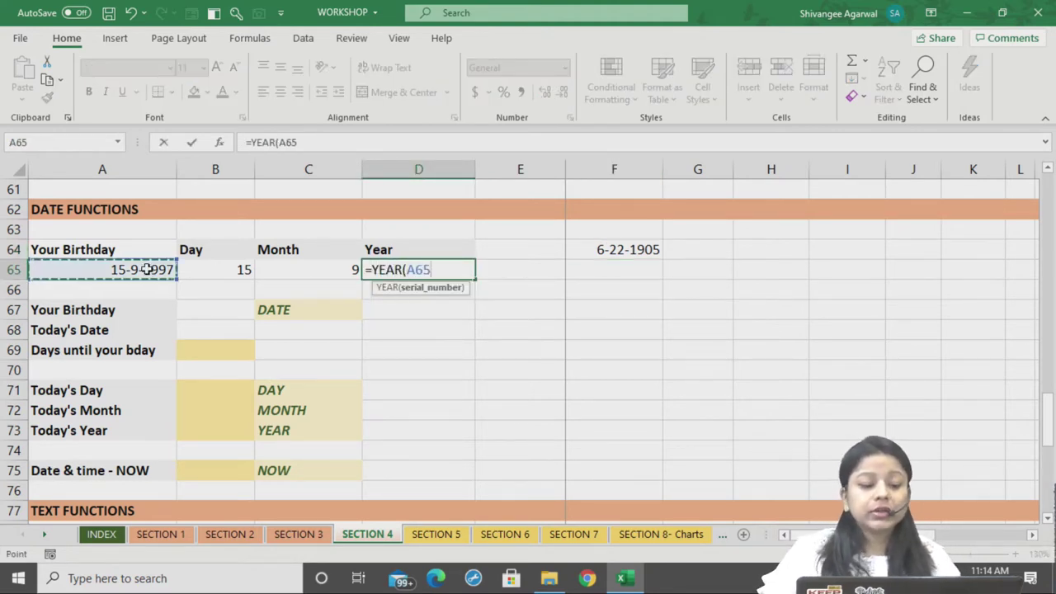
{"action": "type", "text": ")"}
{"action": "key", "text": "Return"}
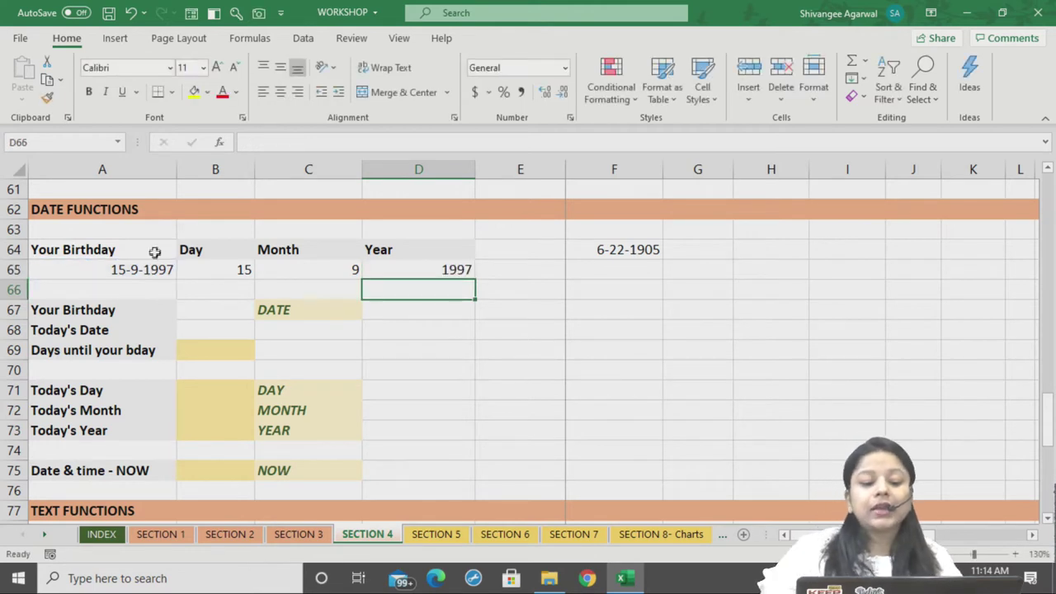
{"action": "left_click", "coordinate": [452, 274]}
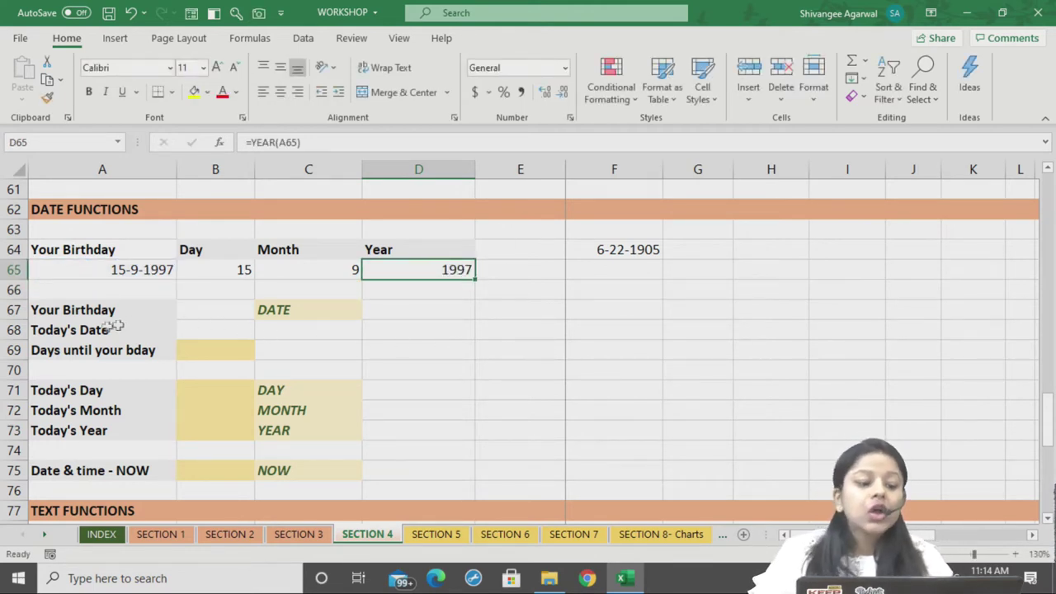
{"action": "left_click_drag", "start_coordinate": [109, 271], "coordinate": [448, 268]}
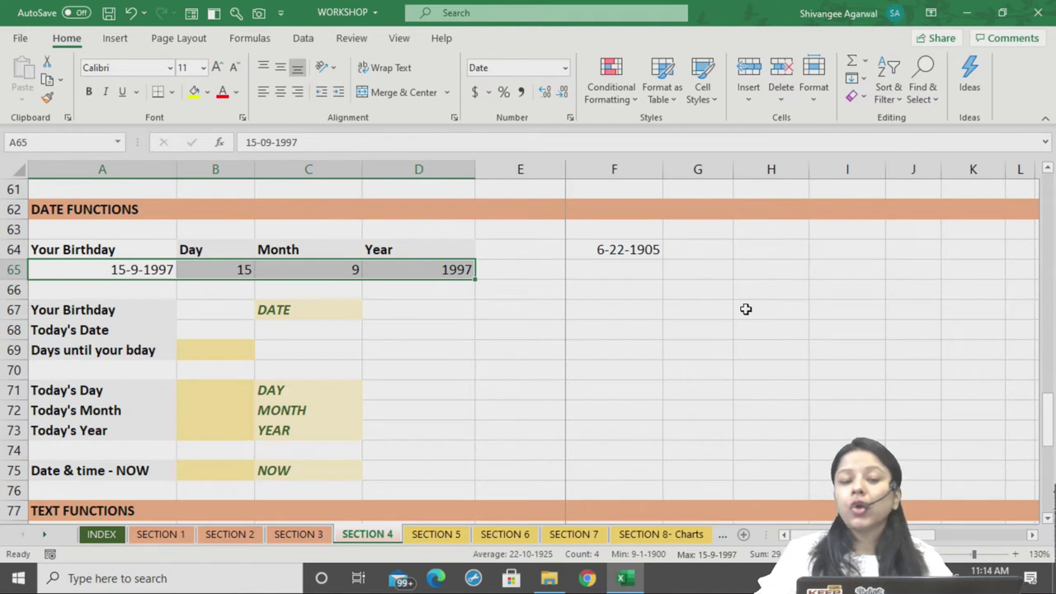
{"action": "left_click", "coordinate": [223, 271]}
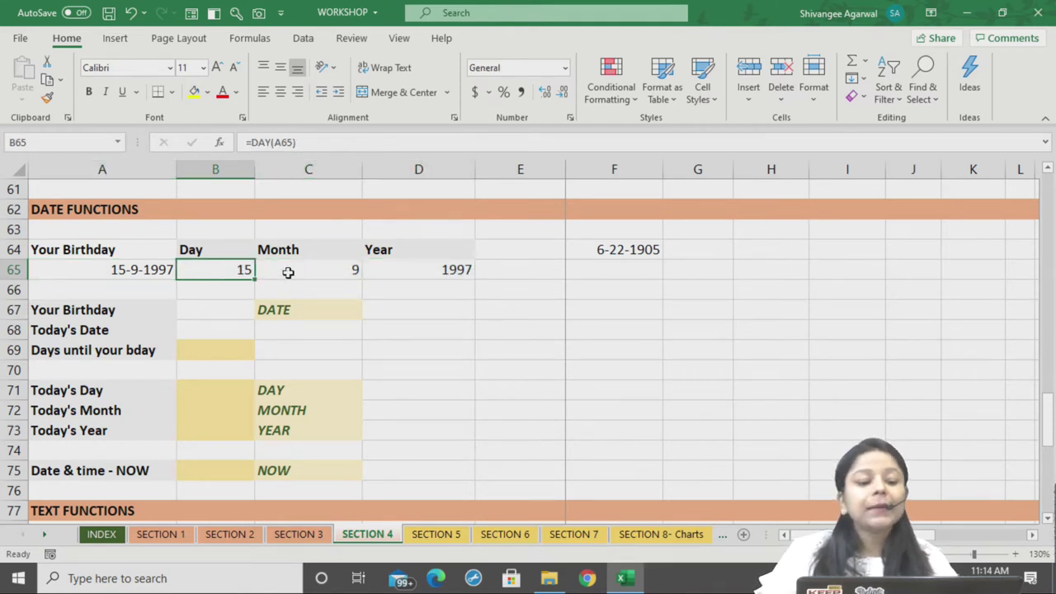
{"action": "left_click", "coordinate": [297, 271]}
{"action": "left_click", "coordinate": [386, 272]}
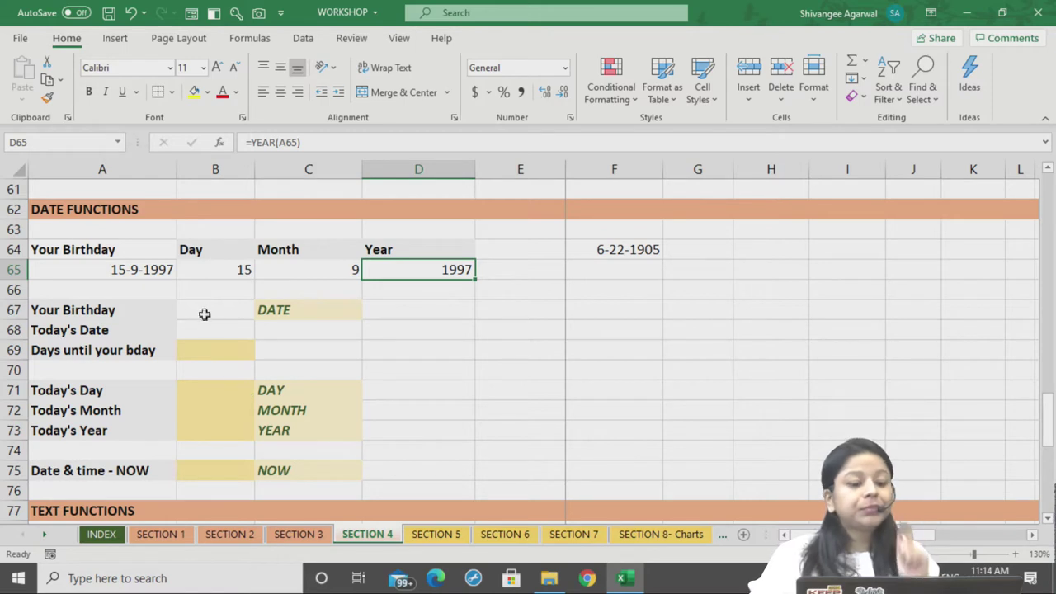
Prepare cell B67 beside Your Birthday for a formula built from the Day, Month and Year cells
{"action": "left_click", "coordinate": [207, 311]}
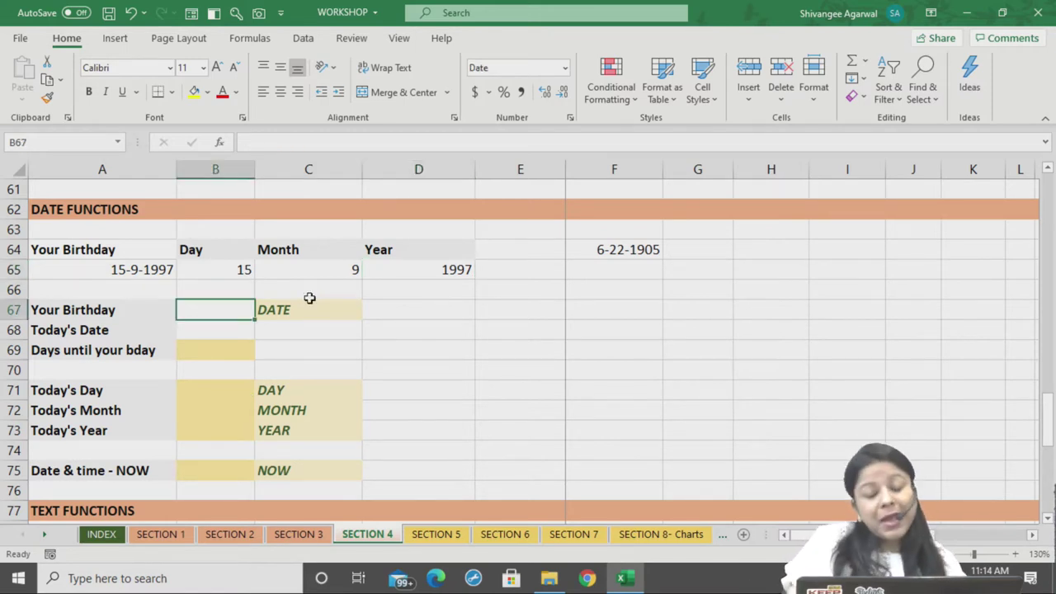
{"action": "type", "text": "="}
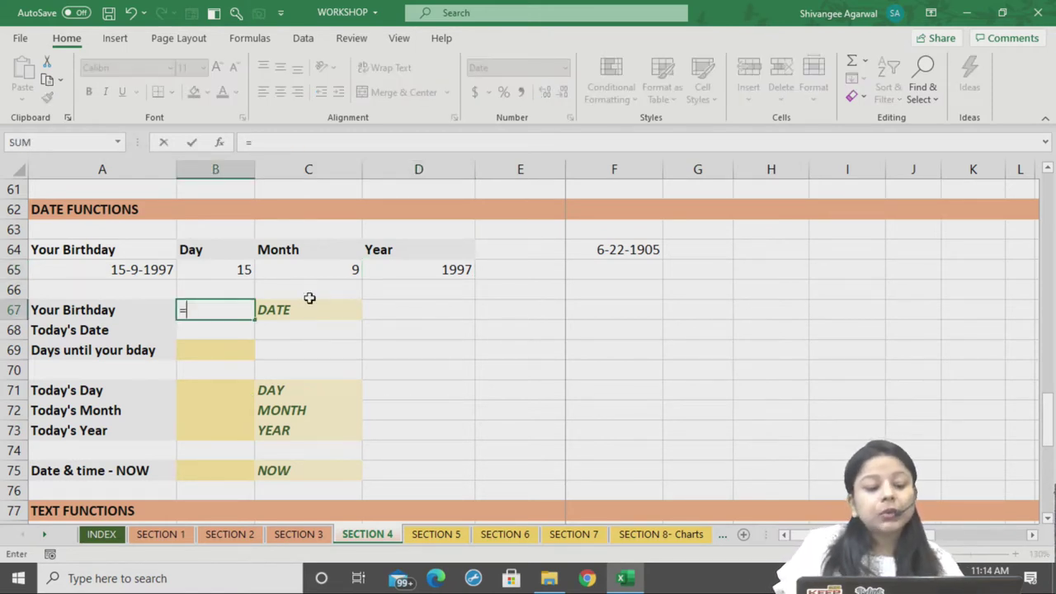
{"action": "key", "text": "Escape"}
{"action": "key", "text": "Right"}
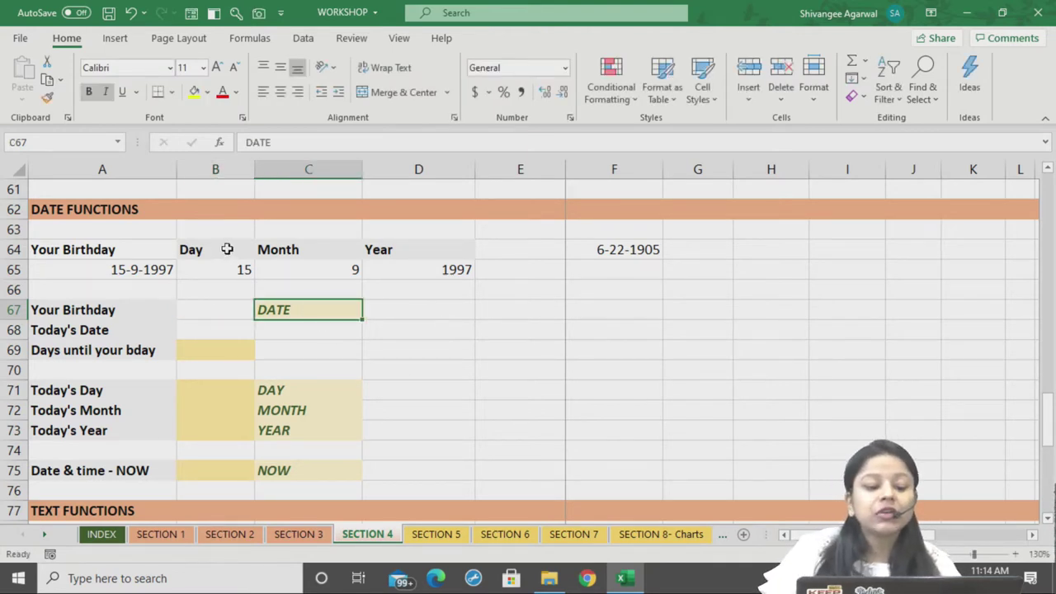
{"action": "left_click_drag", "start_coordinate": [226, 247], "coordinate": [440, 250]}
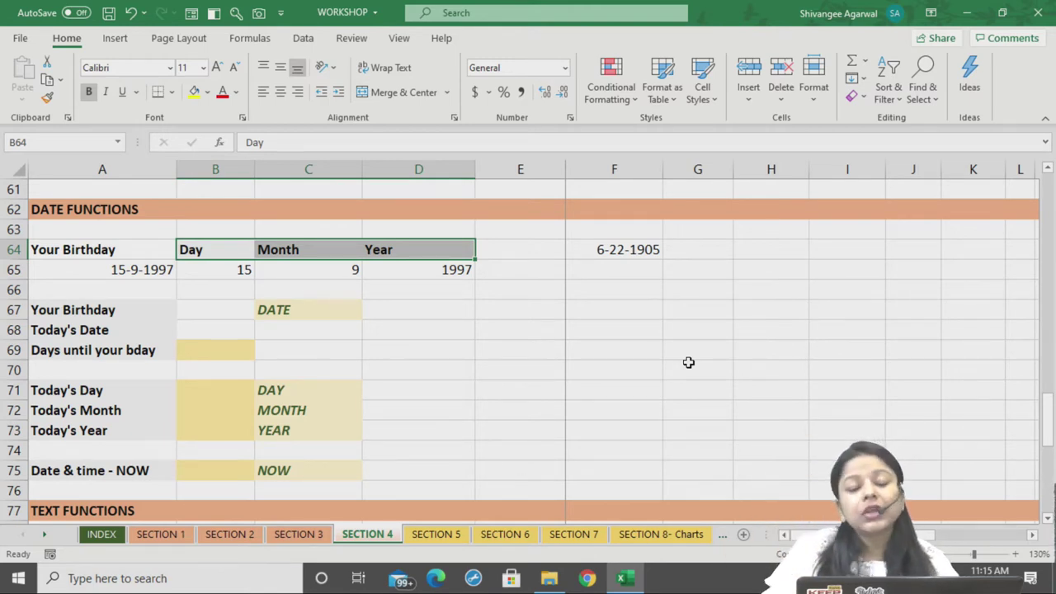
{"action": "left_click", "coordinate": [223, 312]}
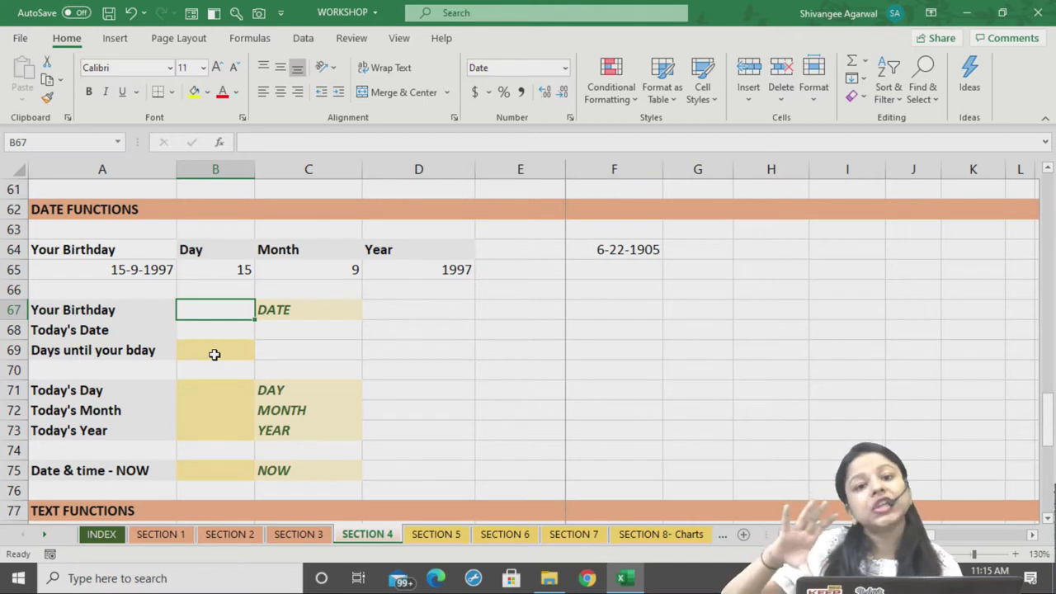
{"action": "left_click", "coordinate": [241, 272]}
{"action": "left_click_drag", "start_coordinate": [241, 272], "coordinate": [459, 247]}
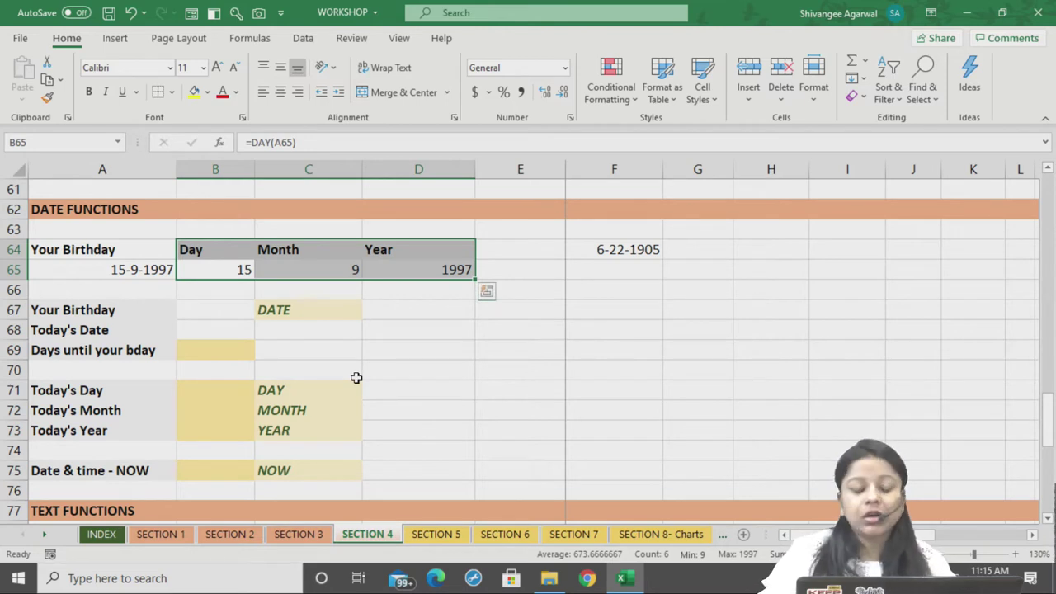
{"action": "left_click", "coordinate": [213, 312]}
Enter =DATE(D65,C65,B65) in B67 to rebuild the birthday as 15-09-97
{"action": "type", "text": "="}
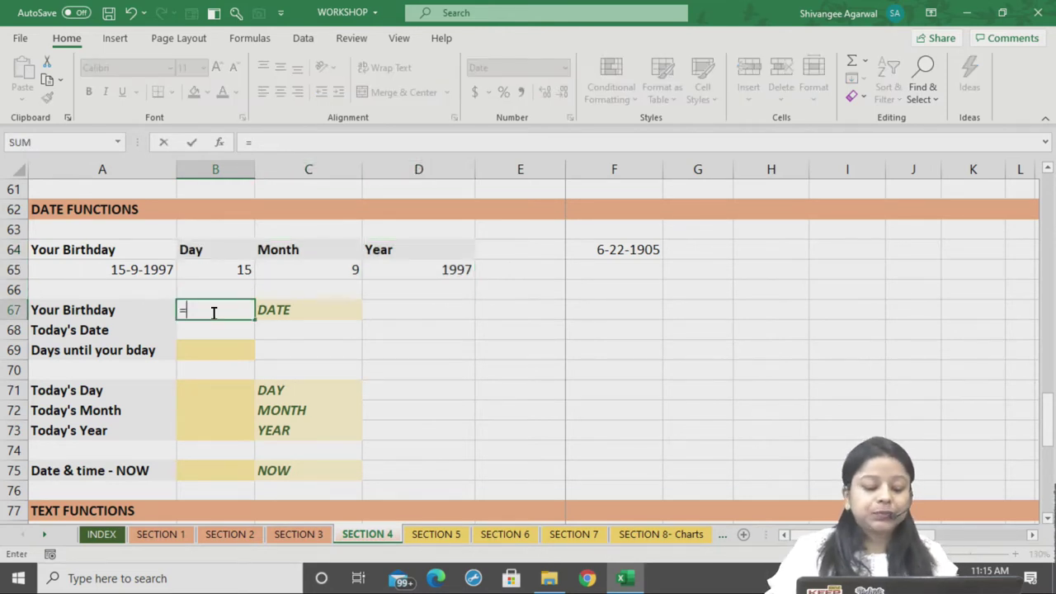
{"action": "type", "text": "DATE("}
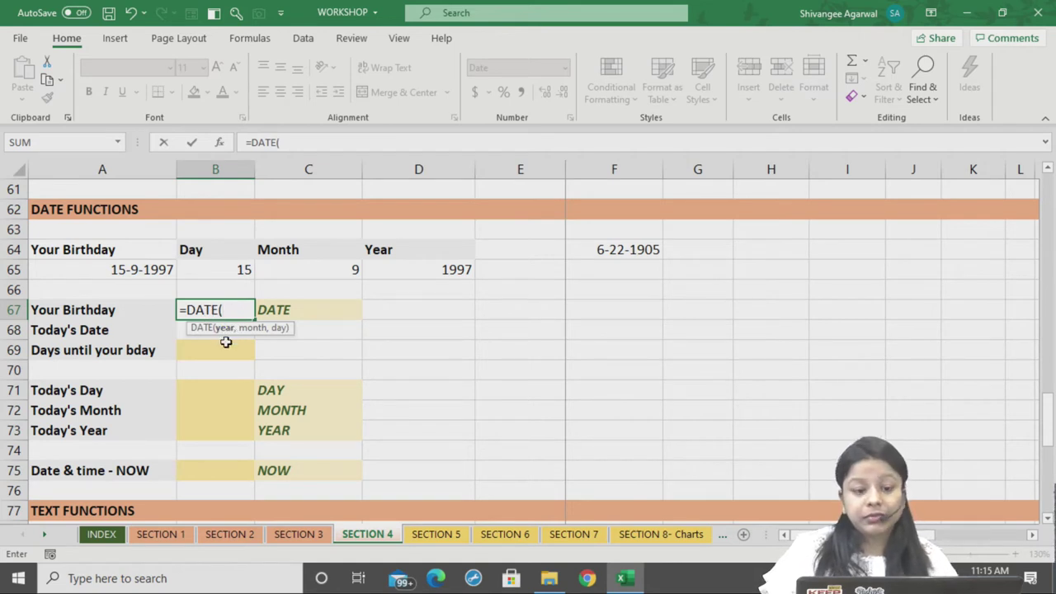
{"action": "left_click", "coordinate": [391, 273]}
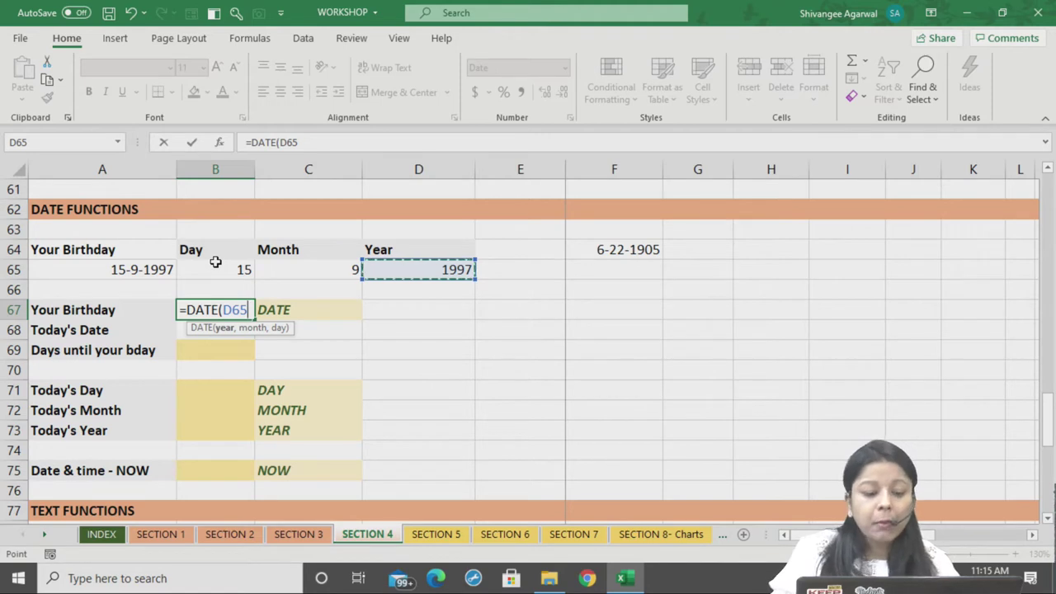
{"action": "type", "text": ","}
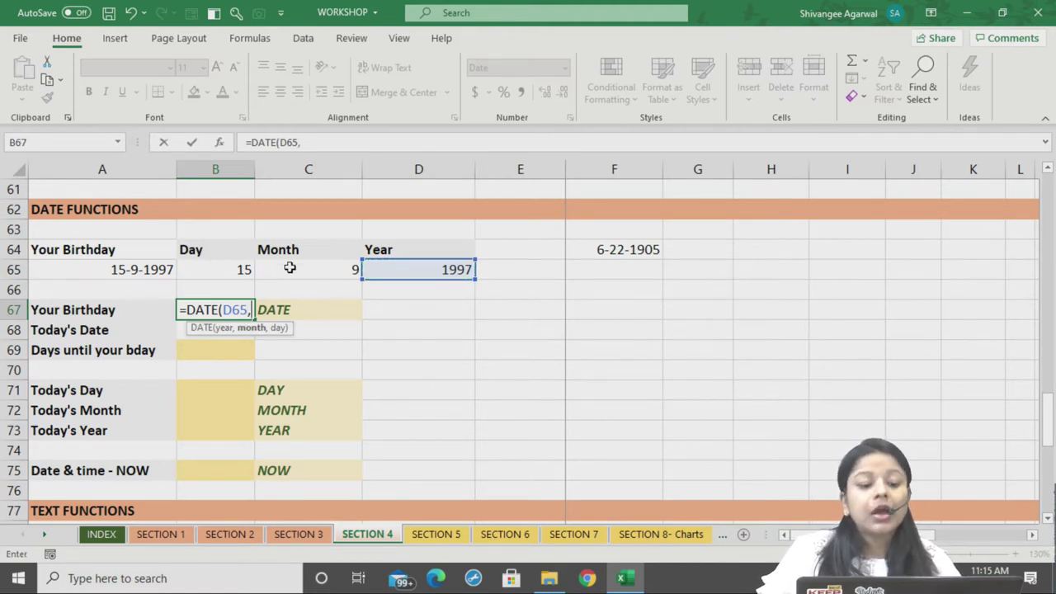
{"action": "left_click", "coordinate": [290, 268]}
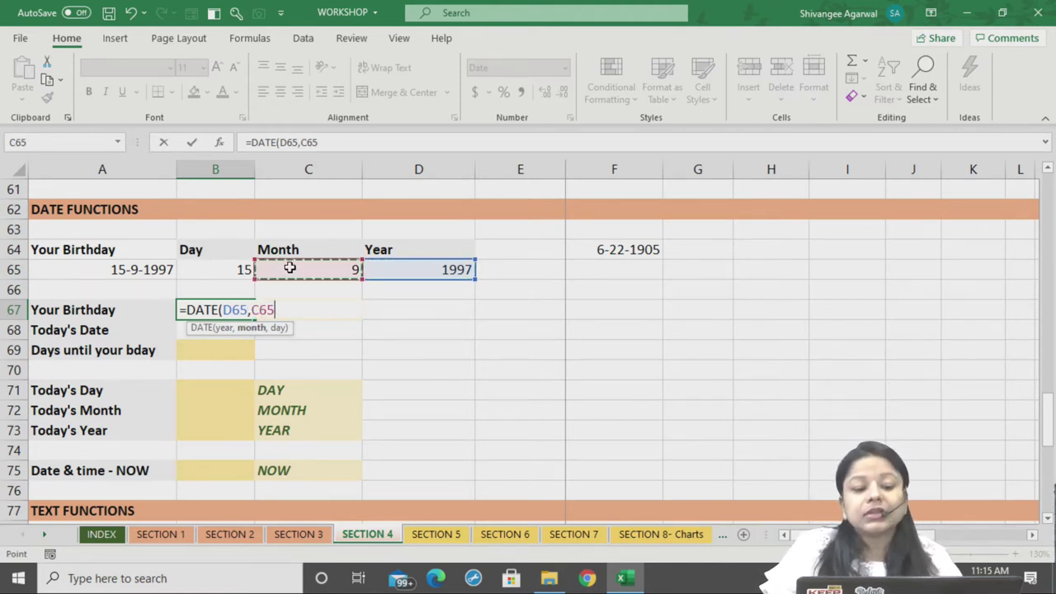
{"action": "type", "text": ","}
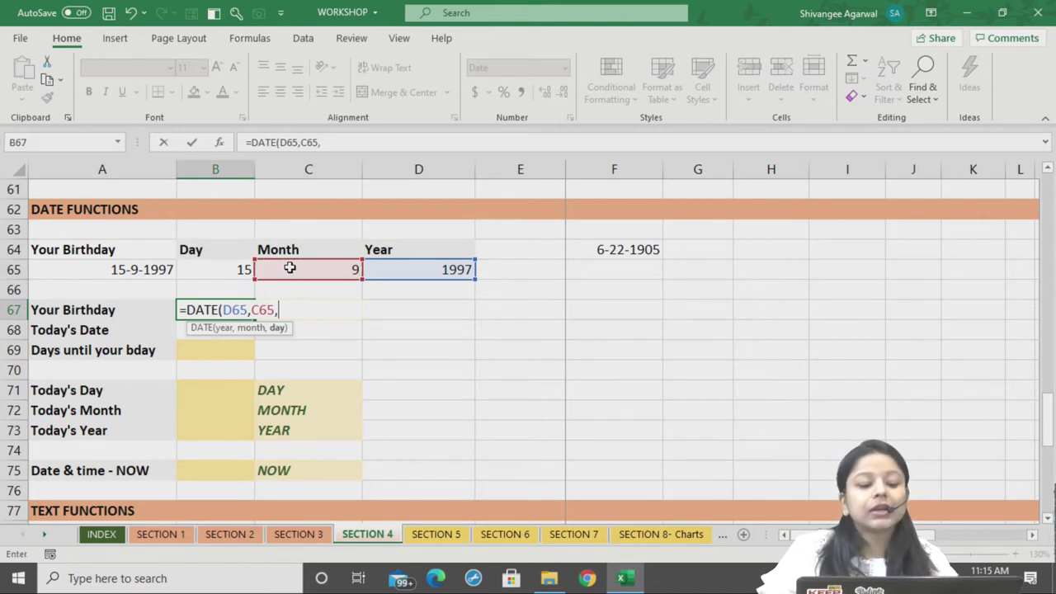
{"action": "left_click", "coordinate": [224, 270]}
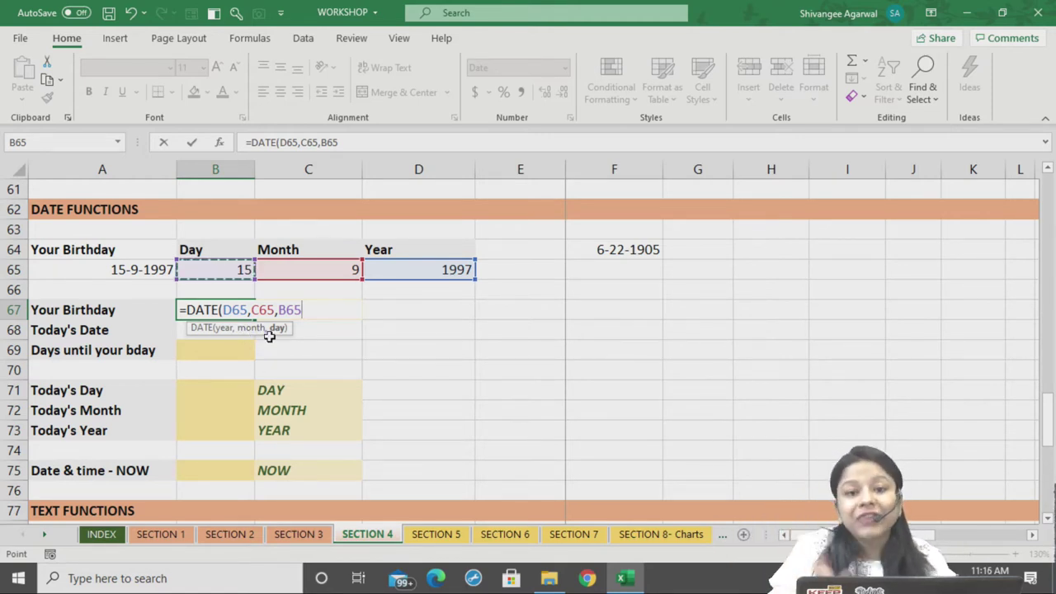
{"action": "type", "text": ")"}
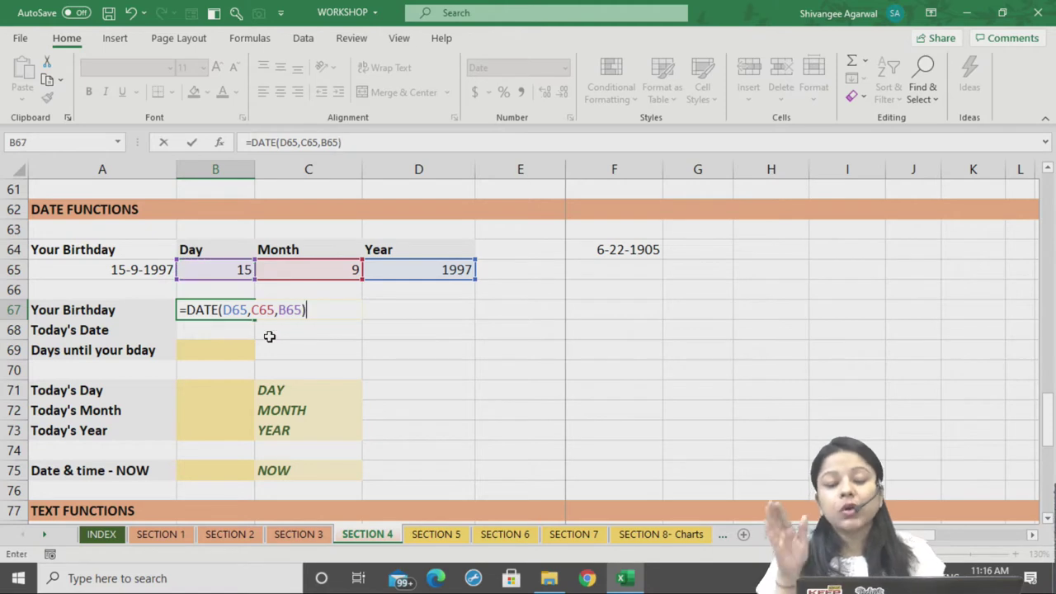
{"action": "key", "text": "Return"}
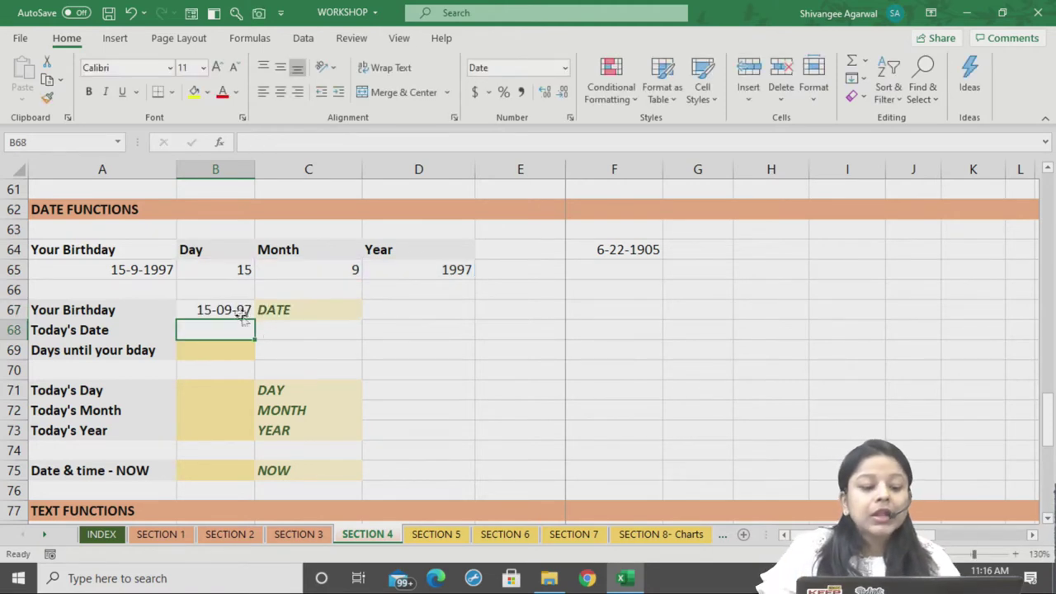
{"action": "left_click", "coordinate": [244, 314]}
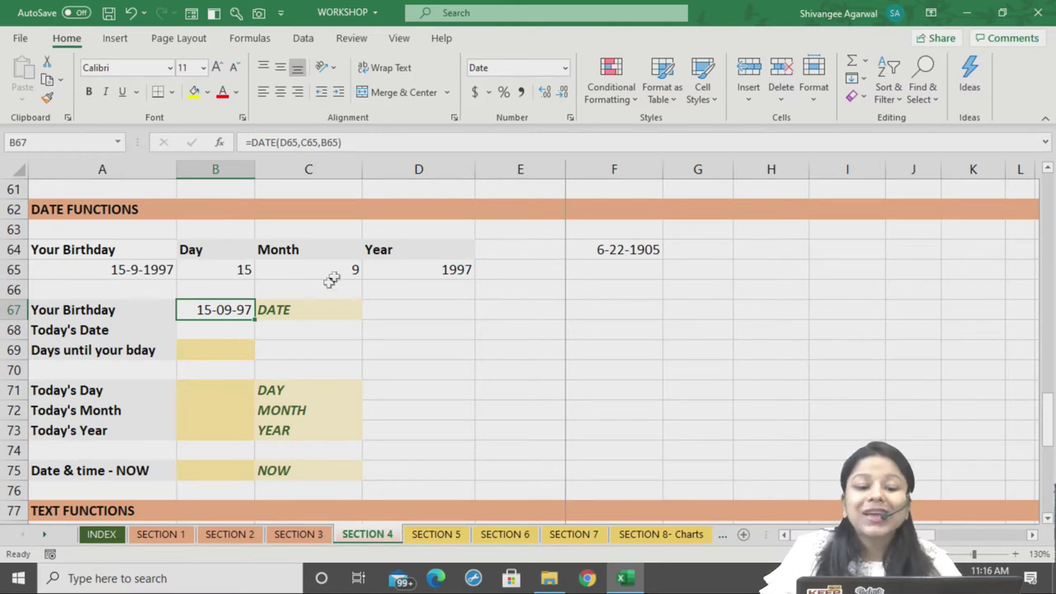
{"action": "right_click", "coordinate": [223, 312]}
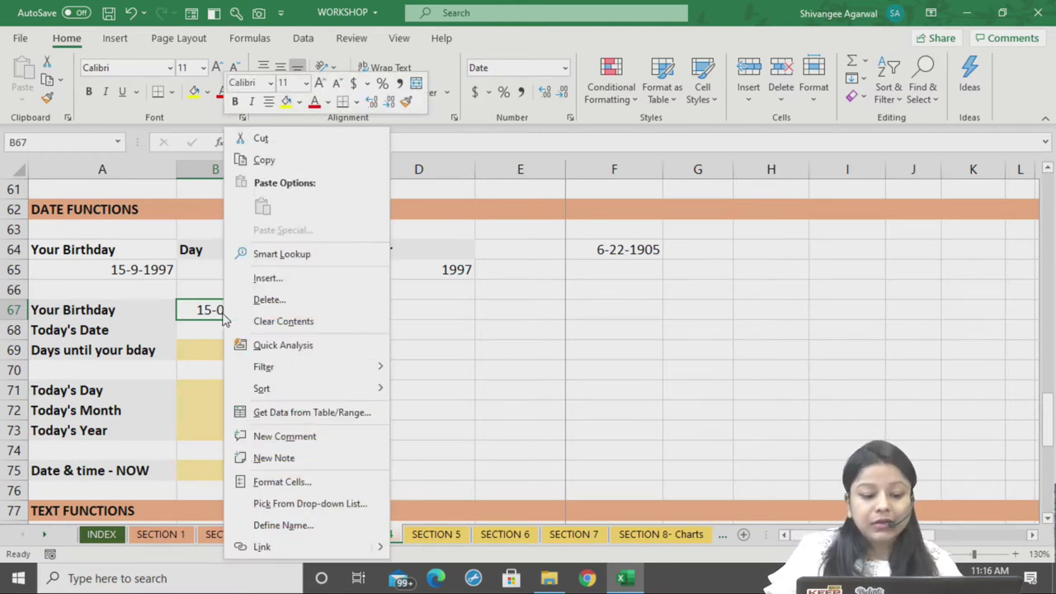
Look over B67's Format Cells settings and the number format list, closing both unchanged
{"action": "left_click", "coordinate": [306, 481]}
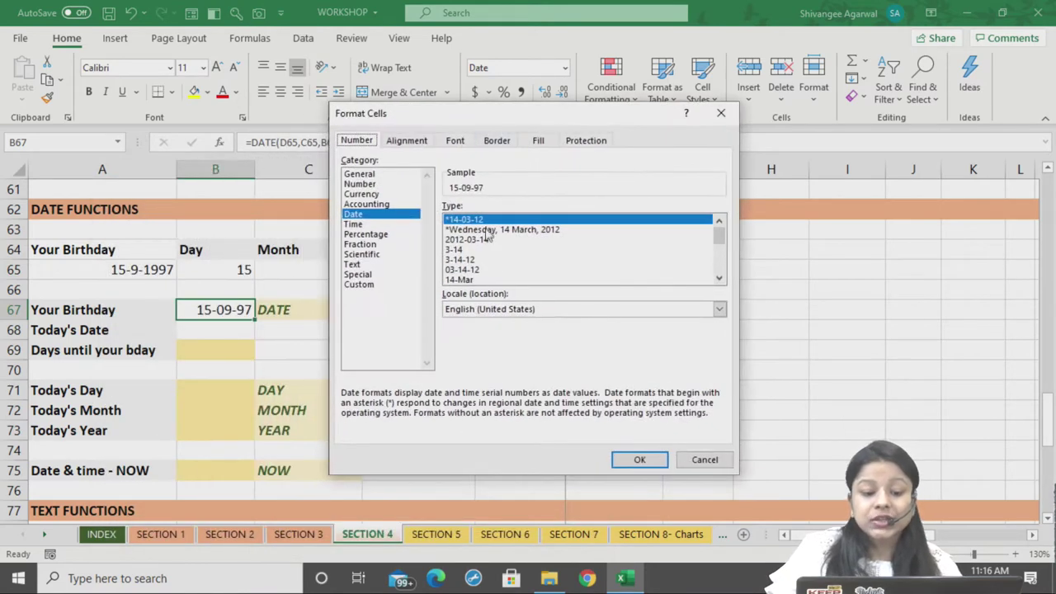
{"action": "scroll", "coordinate": [481, 263], "scroll_direction": "down", "scroll_amount": 3}
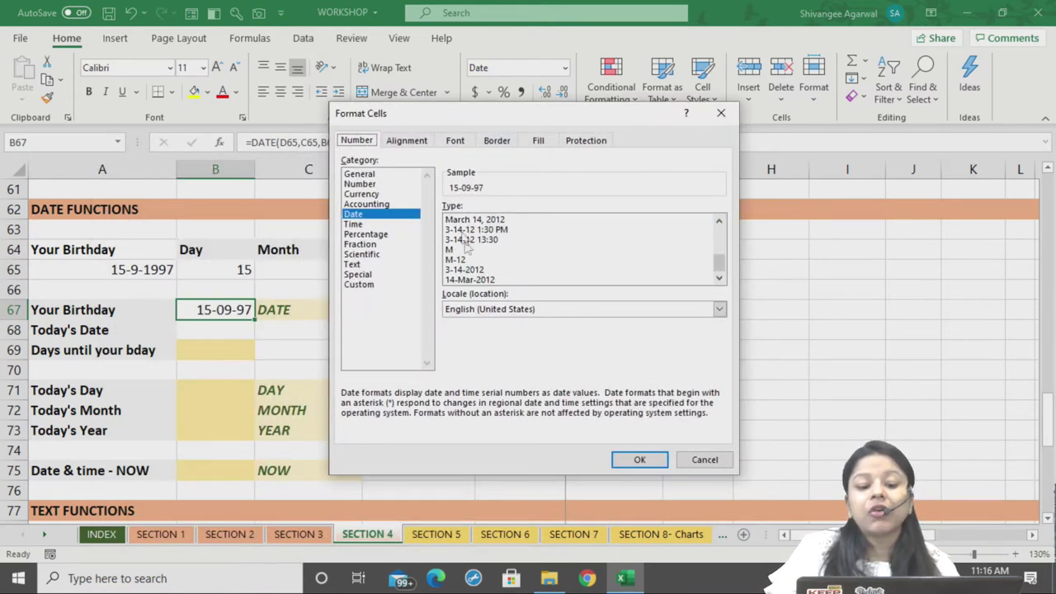
{"action": "left_click", "coordinate": [704, 459]}
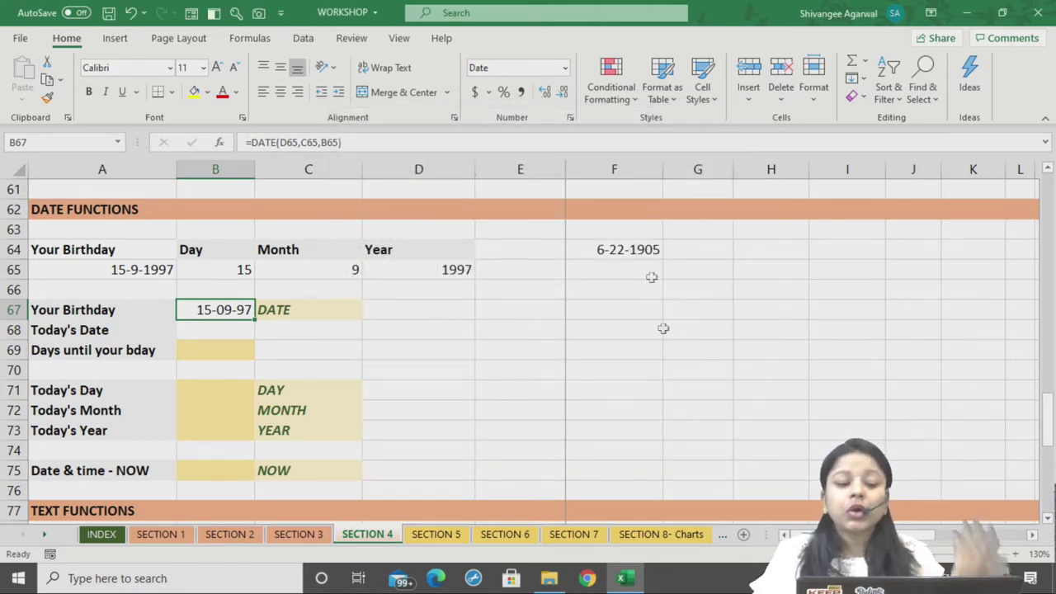
{"action": "left_click", "coordinate": [565, 73]}
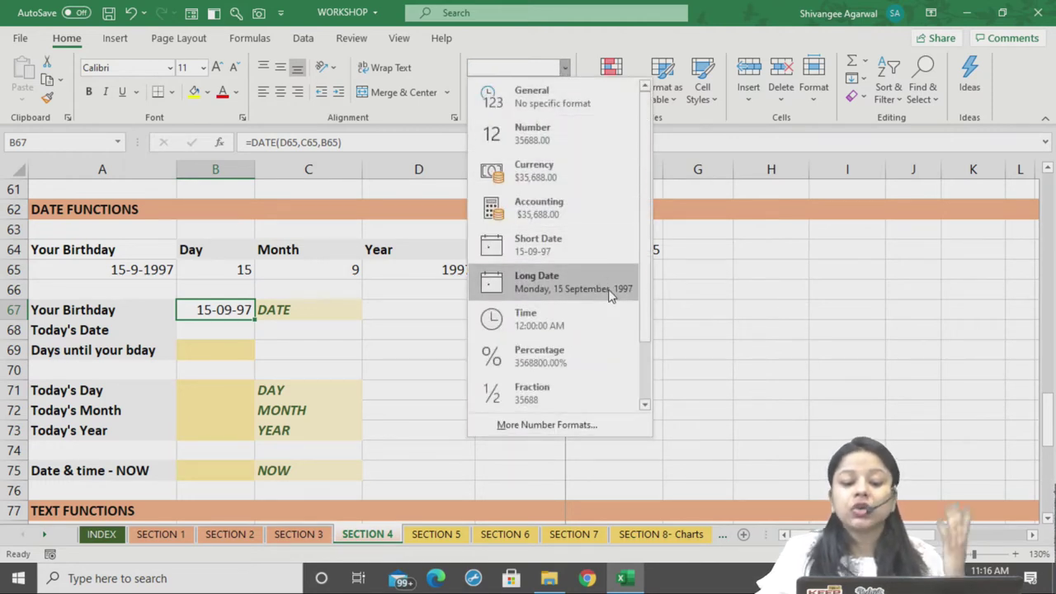
{"action": "left_click", "coordinate": [738, 325]}
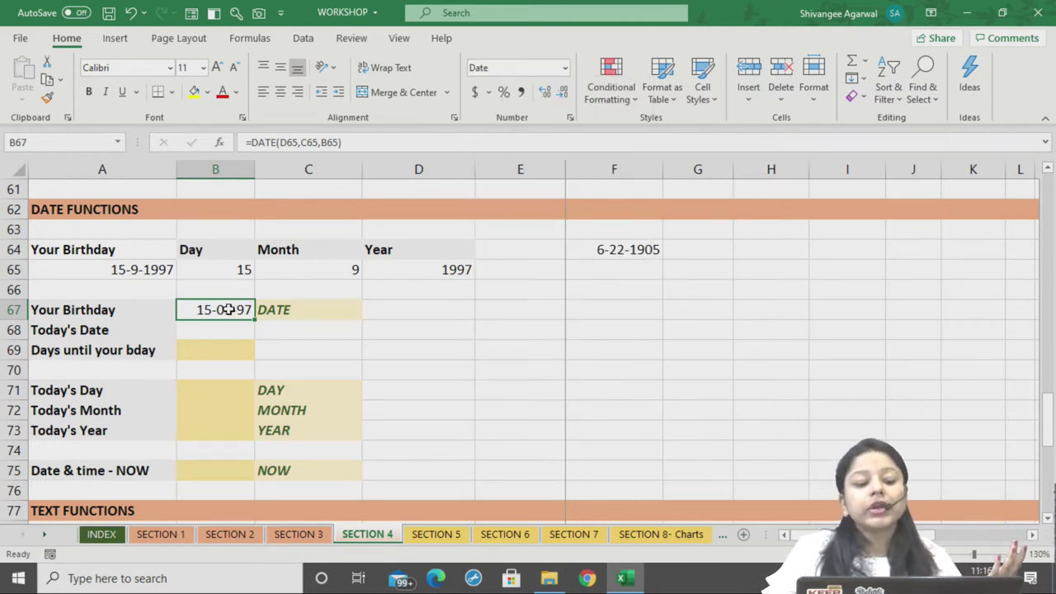
Change B67's custom date code from dd-mm-yy to dd-mm-yyyy so it reads 15-09-1997
{"action": "right_click", "coordinate": [228, 309]}
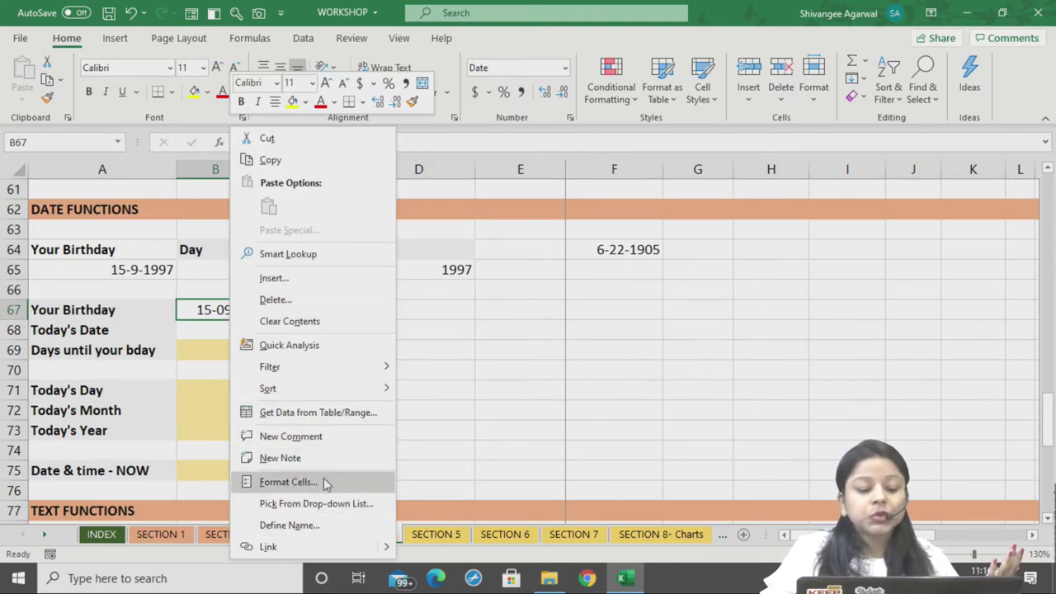
{"action": "left_click", "coordinate": [326, 483]}
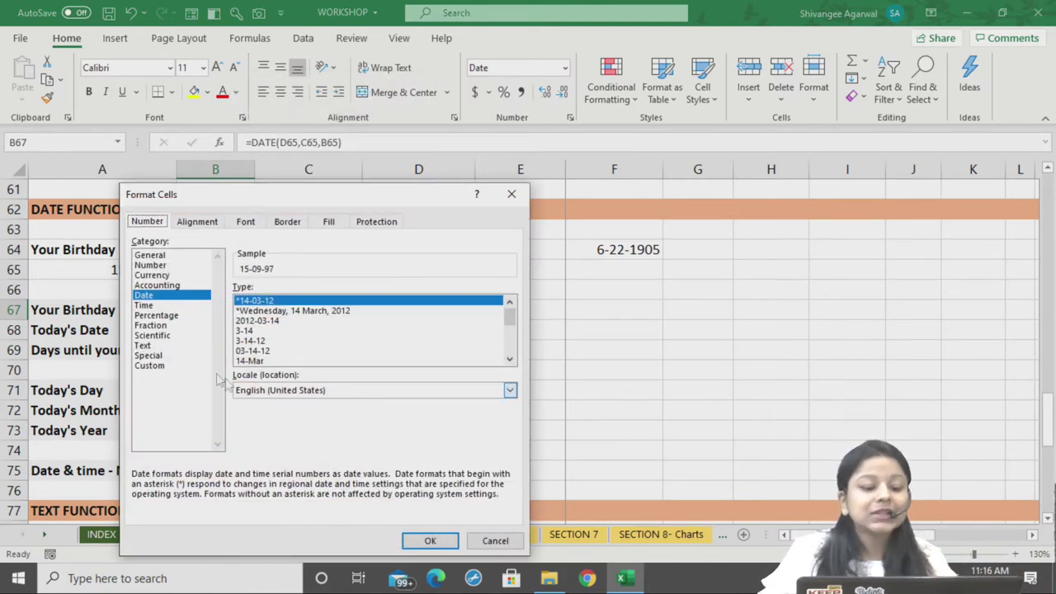
{"action": "scroll", "coordinate": [271, 345], "scroll_direction": "down", "scroll_amount": 4}
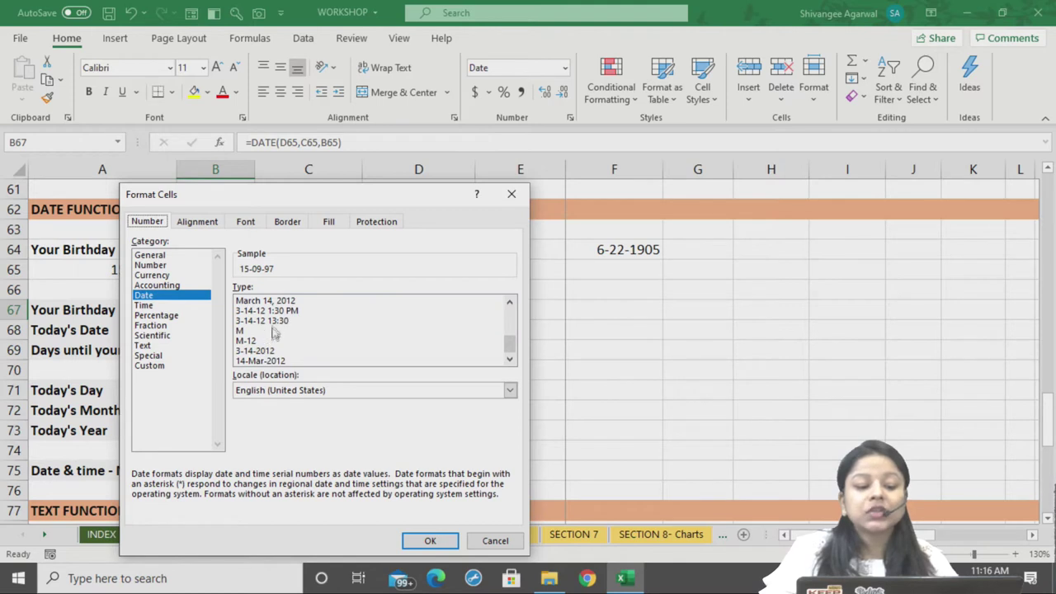
{"action": "scroll", "coordinate": [275, 332], "scroll_direction": "up", "scroll_amount": 4}
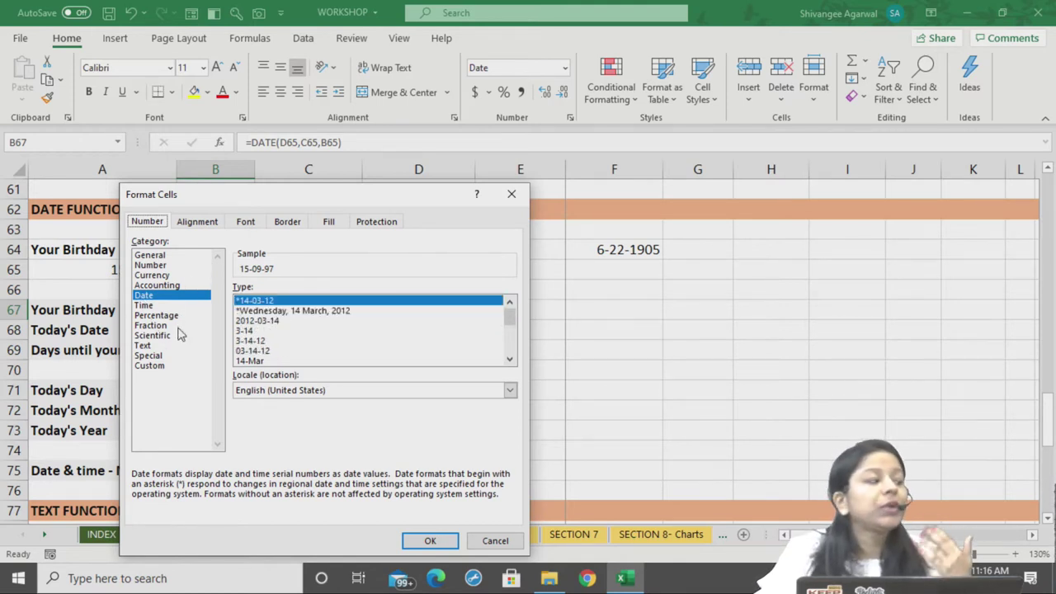
{"action": "left_click", "coordinate": [157, 371]}
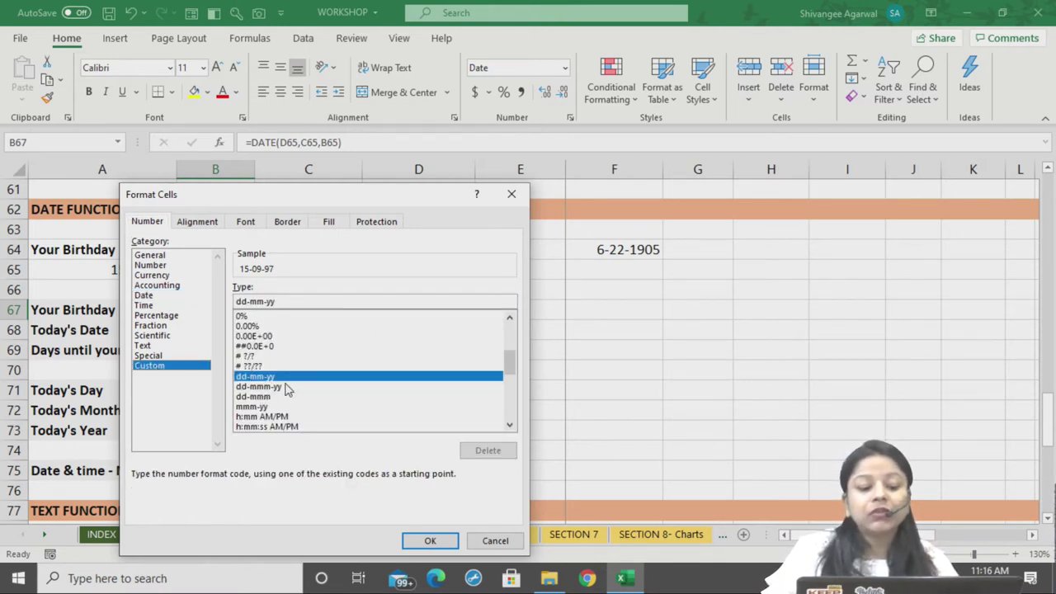
{"action": "scroll", "coordinate": [508, 367], "scroll_direction": "down", "scroll_amount": 2}
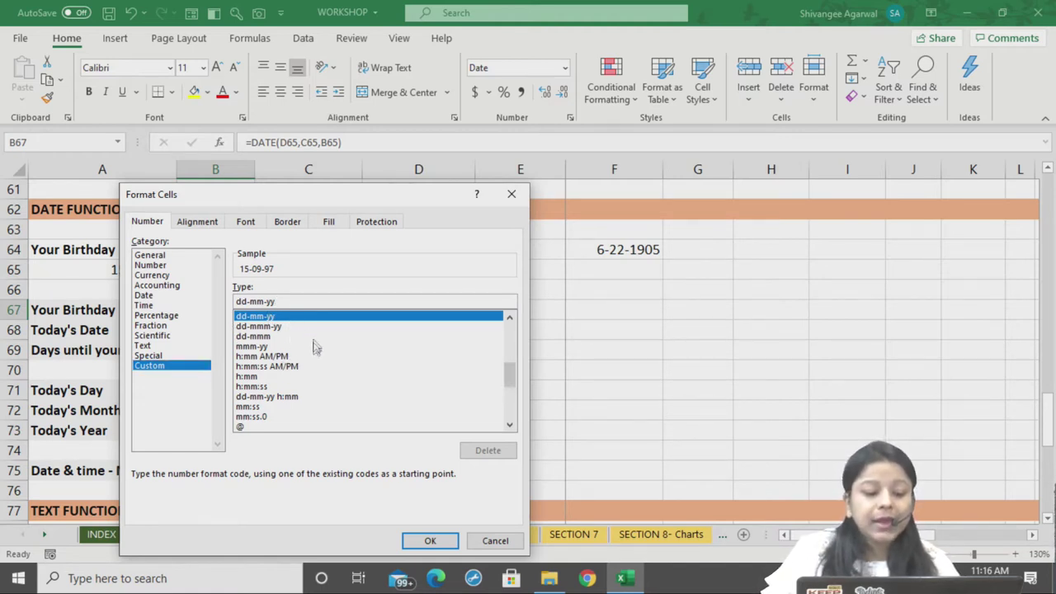
{"action": "type", "text": "yy"}
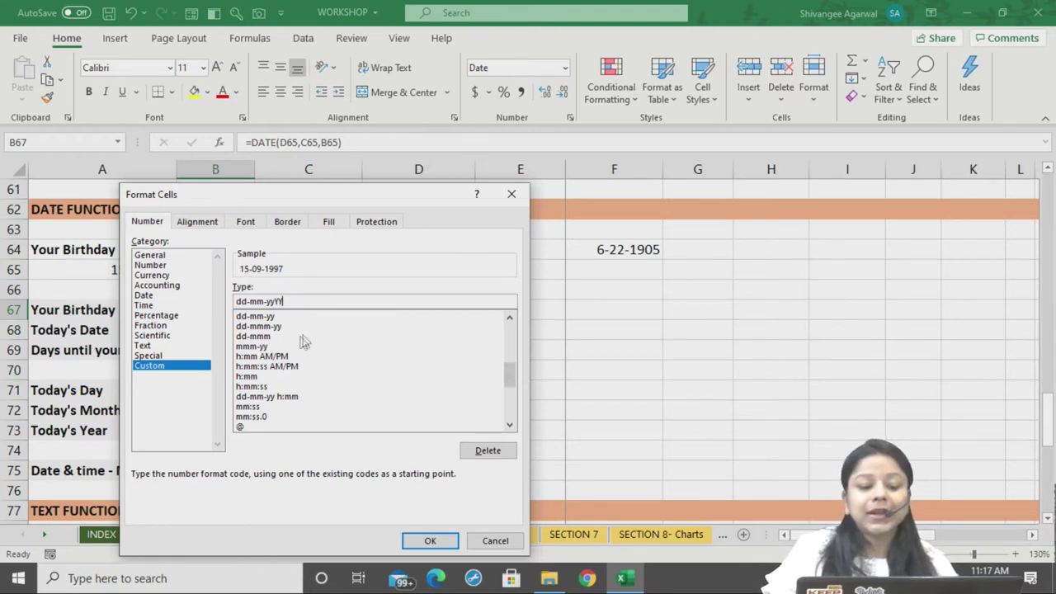
{"action": "left_click", "coordinate": [446, 541]}
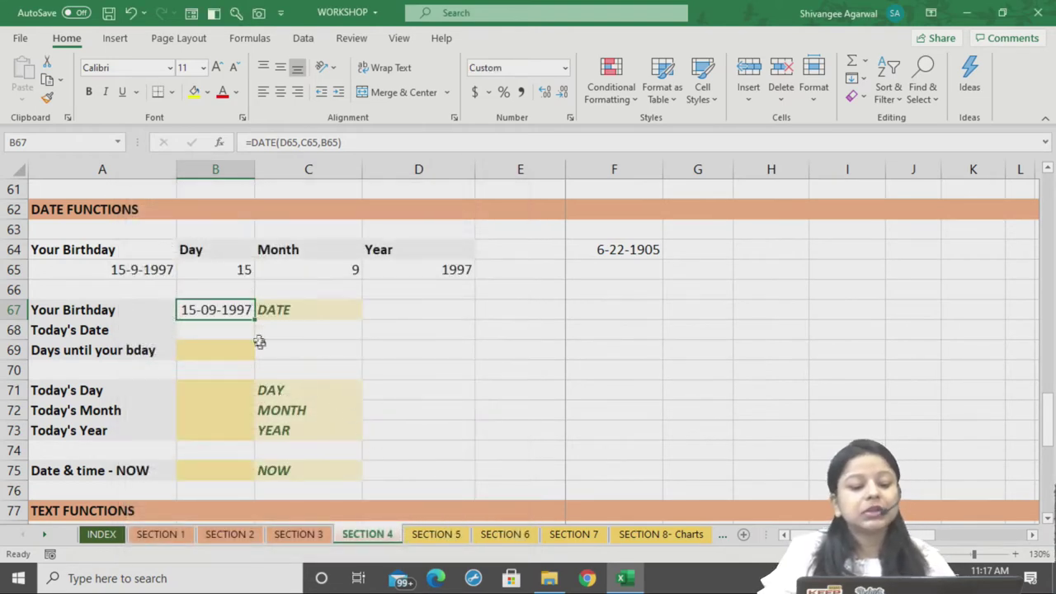
Add the note TODAY in C68, italicised with the Format Painter from the DATE label
{"action": "left_click", "coordinate": [229, 331]}
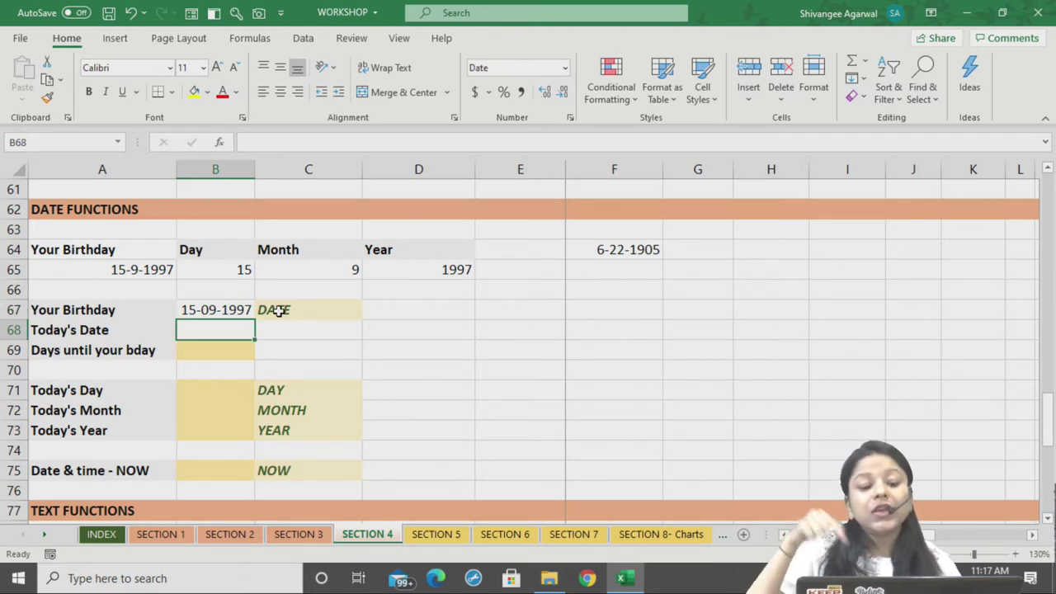
{"action": "key", "text": "Right"}
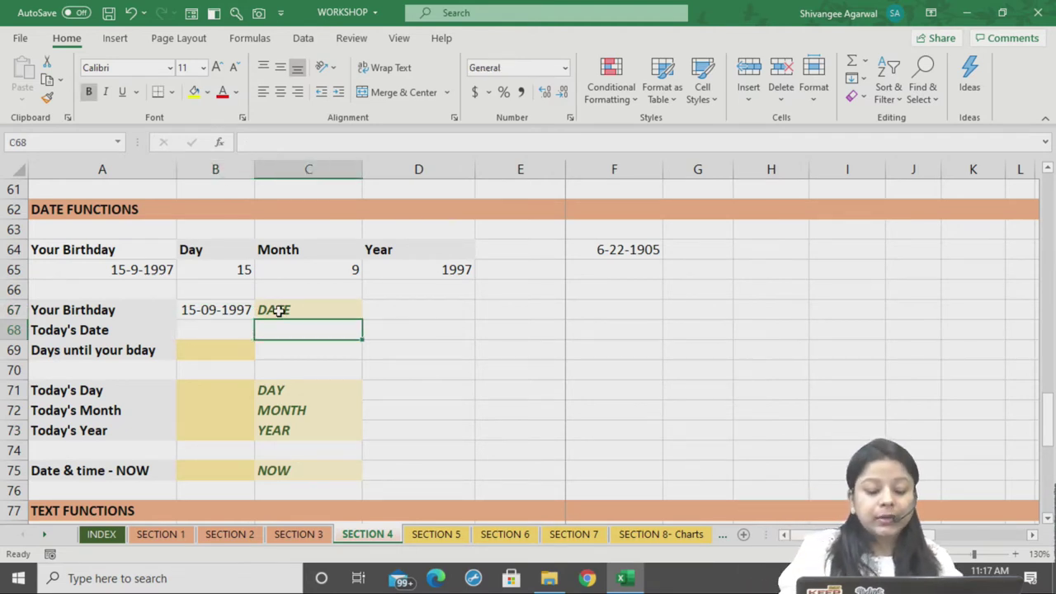
{"action": "type", "text": "TODAY"}
{"action": "key", "text": "Return"}
{"action": "key", "text": "Up"}
{"action": "key", "text": "Up"}
{"action": "left_click", "coordinate": [47, 97]}
{"action": "left_click", "coordinate": [307, 330]}
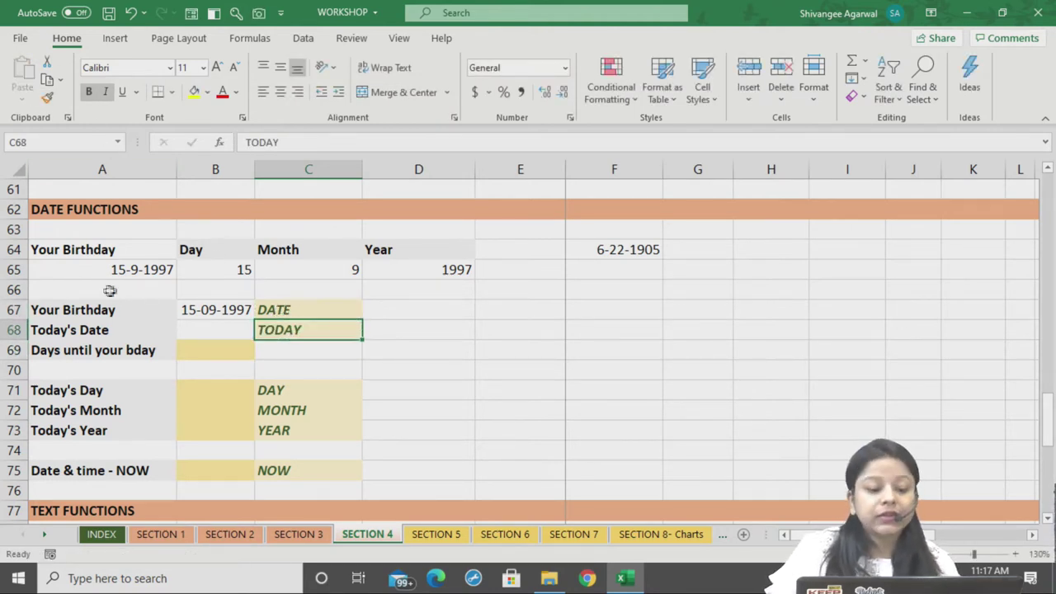
Enter =TODAY() in B68 to show the current date
{"action": "left_click", "coordinate": [202, 326]}
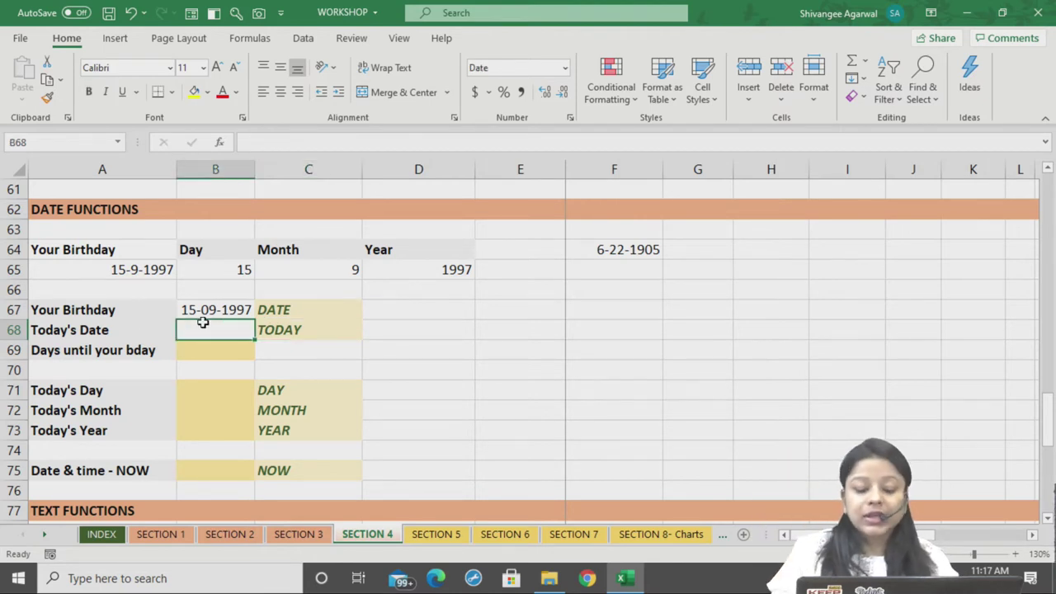
{"action": "type", "text": "=TODAY"}
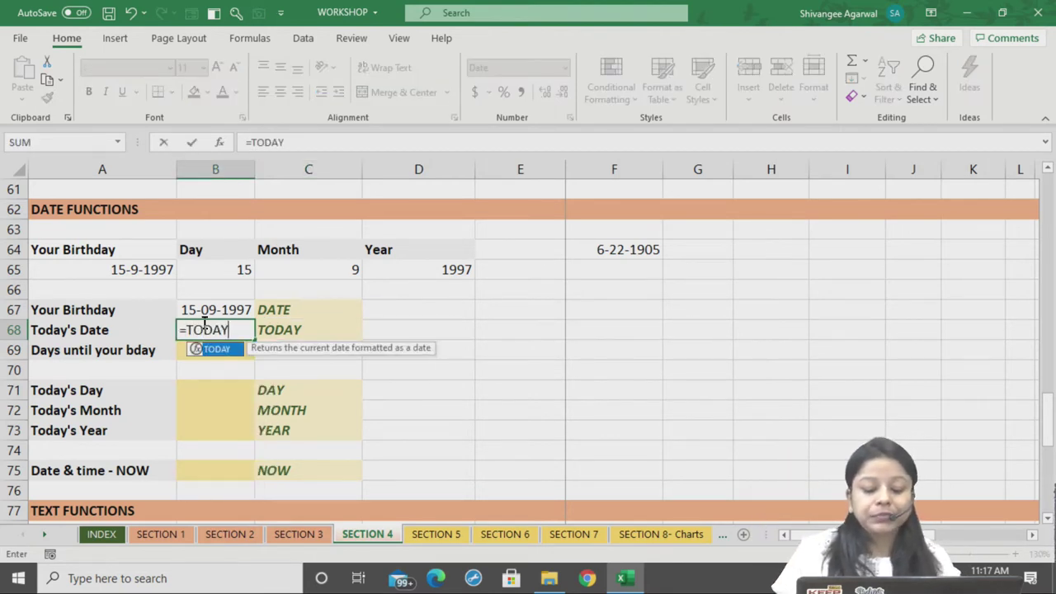
{"action": "type", "text": "("}
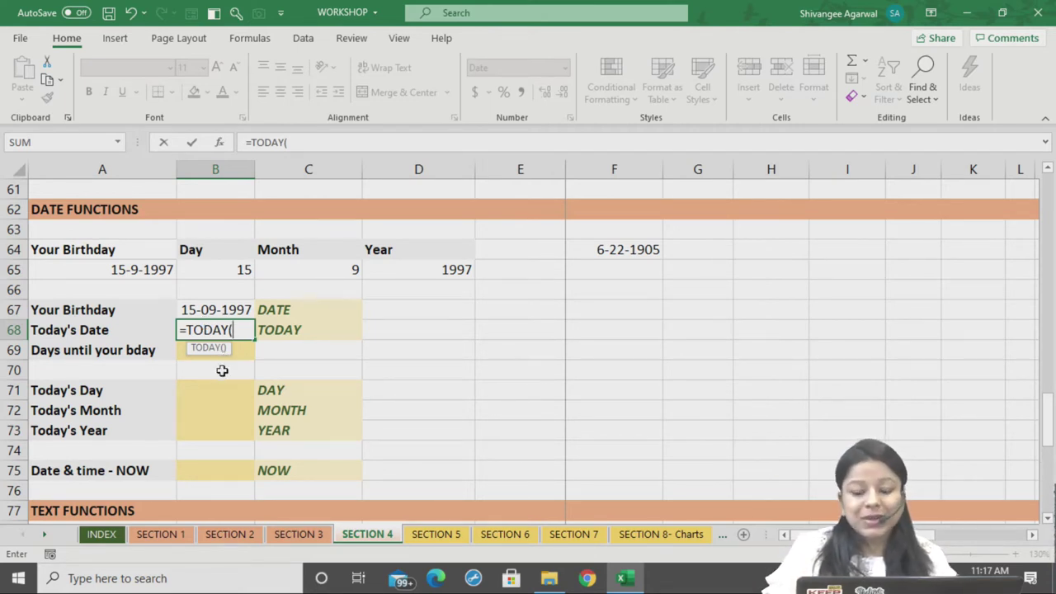
{"action": "type", "text": ")"}
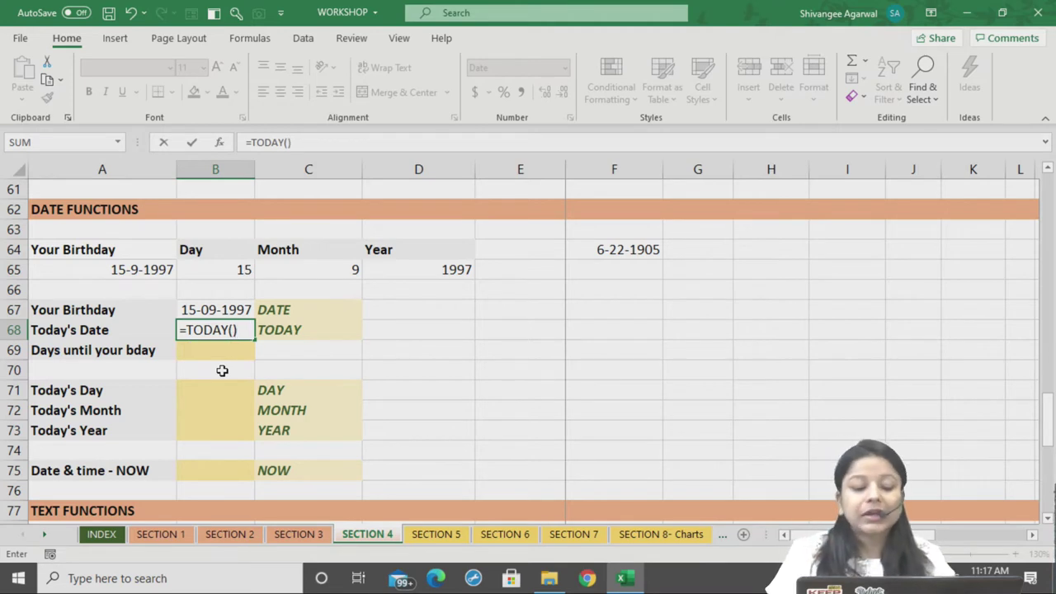
{"action": "key", "text": "Return"}
{"action": "left_click", "coordinate": [233, 330]}
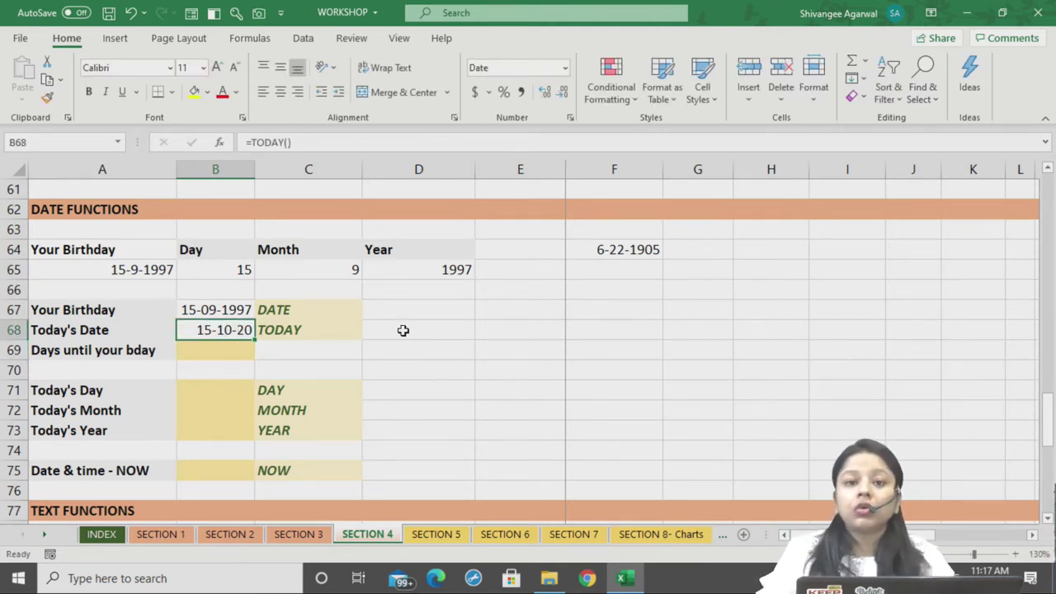
Copy B67's dd-mm-yyyy format onto B68 with the Format Painter, giving 15-10-2020
{"action": "left_click", "coordinate": [235, 310]}
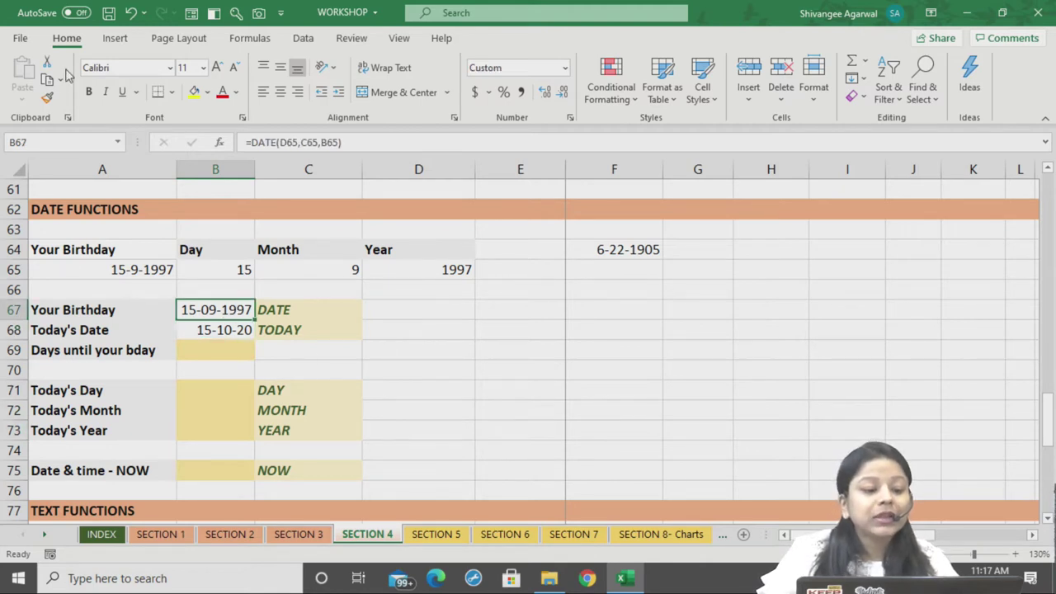
{"action": "left_click", "coordinate": [47, 98]}
{"action": "key", "text": "Down"}
{"action": "key", "text": "Return"}
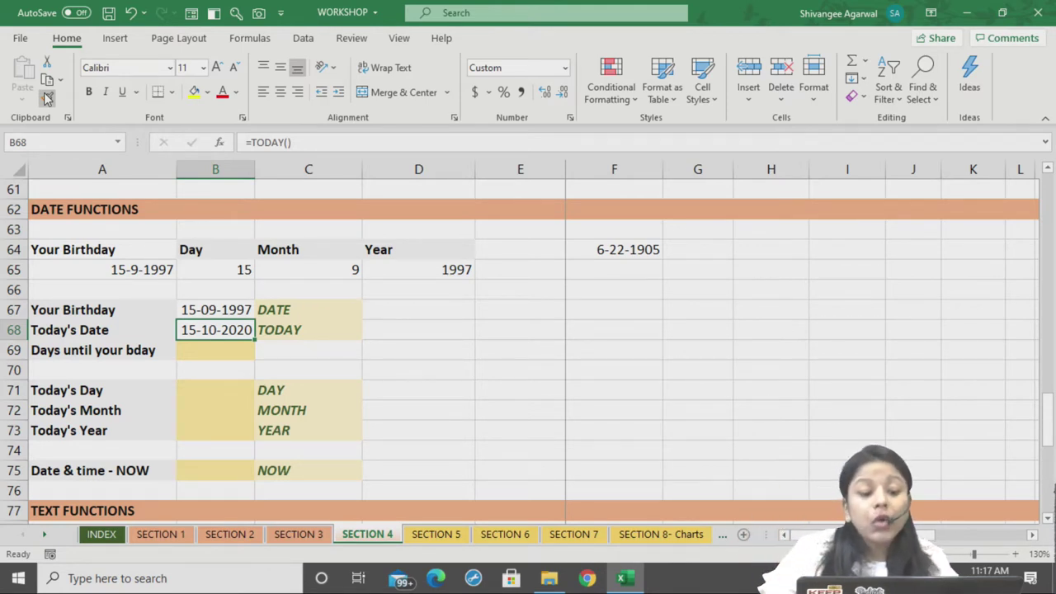
Select the date cells B67:B69, bring up and dismiss their context menu, then check B68
{"action": "left_click_drag", "start_coordinate": [212, 310], "coordinate": [212, 346]}
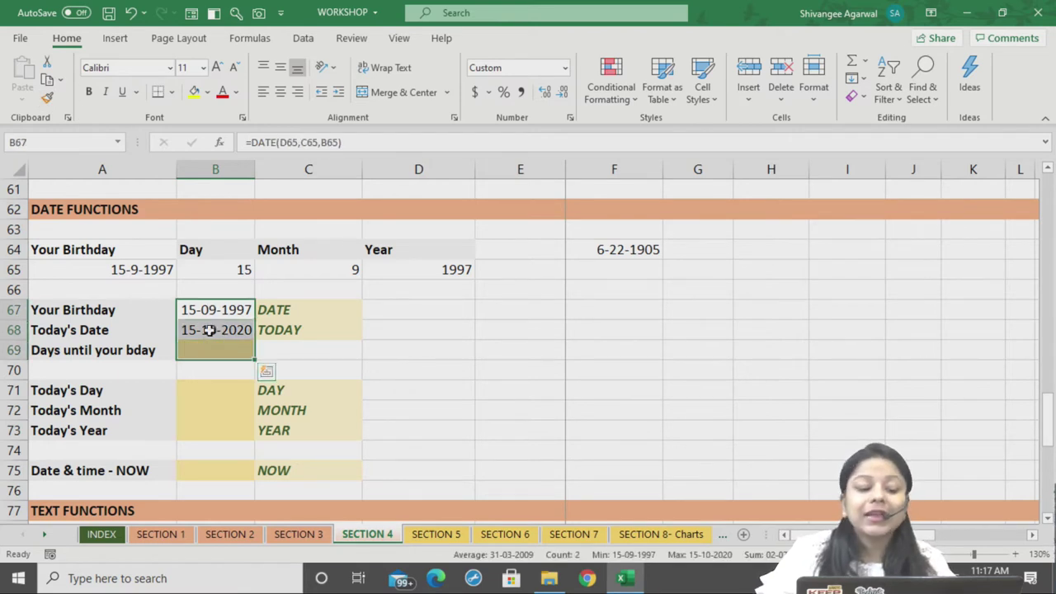
{"action": "right_click", "coordinate": [209, 330]}
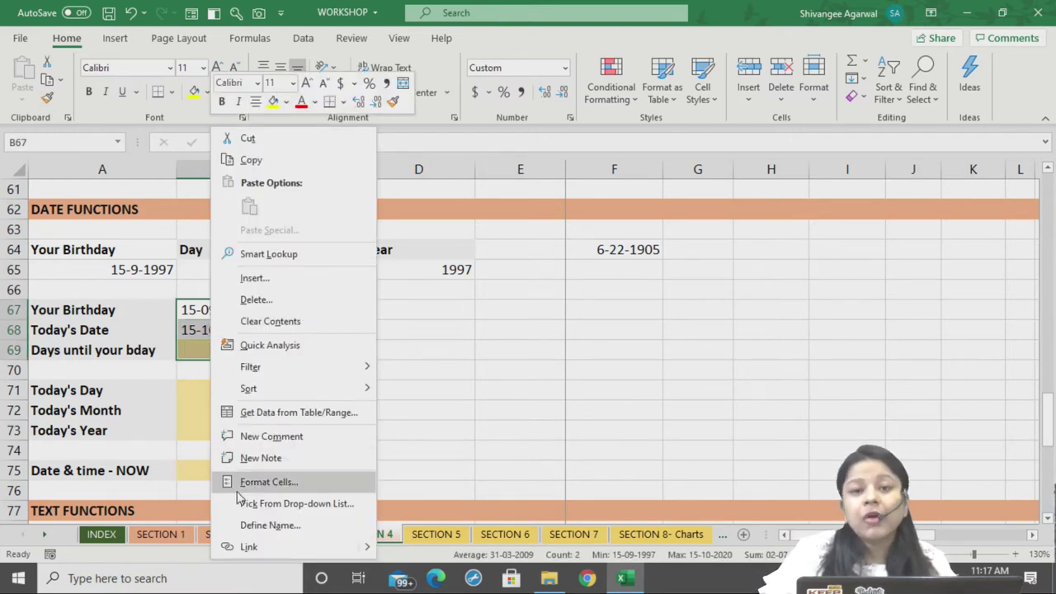
{"action": "left_click", "coordinate": [782, 297]}
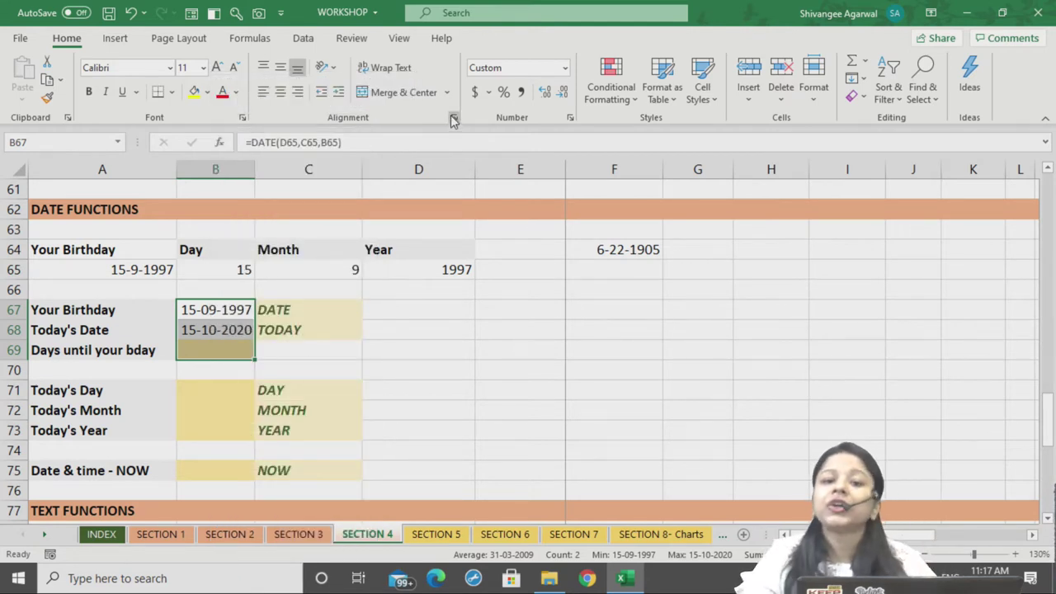
{"action": "left_click", "coordinate": [202, 332]}
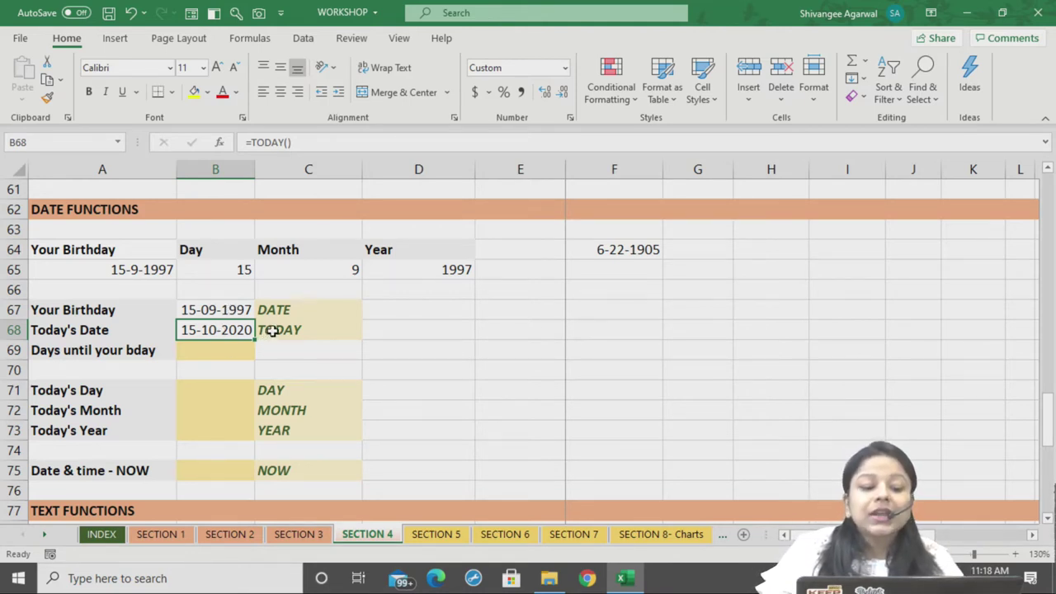
Enter =B68-B67 in B69, returning 8431 days between the birthday and today
{"action": "left_click", "coordinate": [224, 357]}
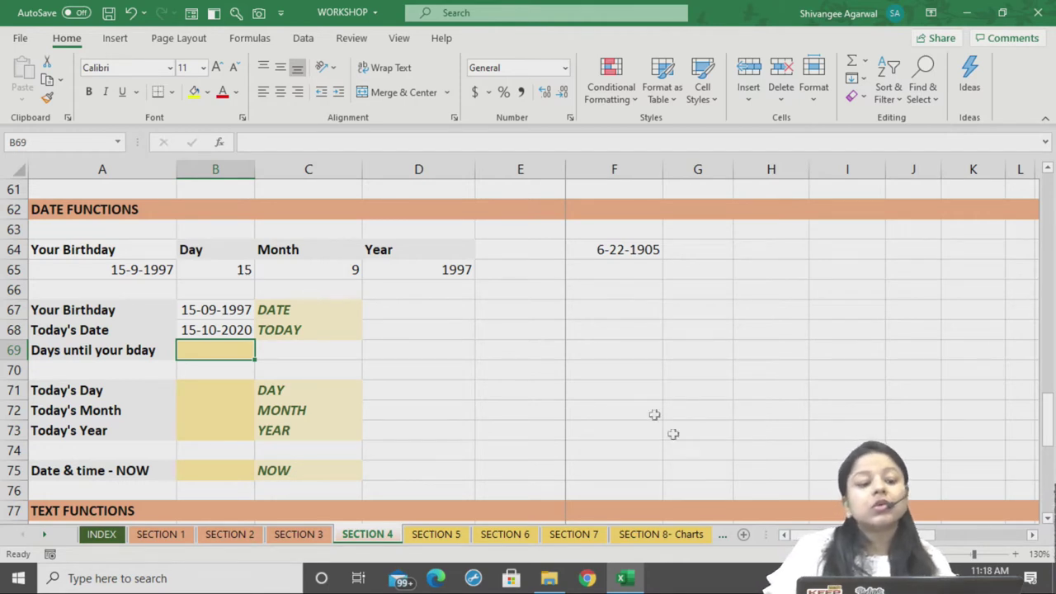
{"action": "left_click", "coordinate": [208, 312]}
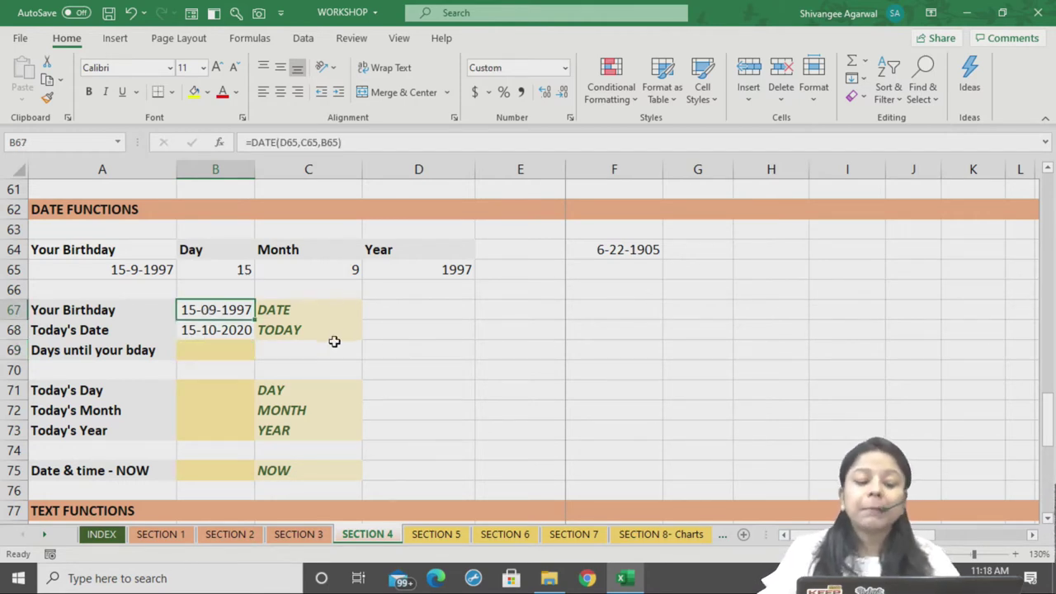
{"action": "left_click", "coordinate": [237, 327]}
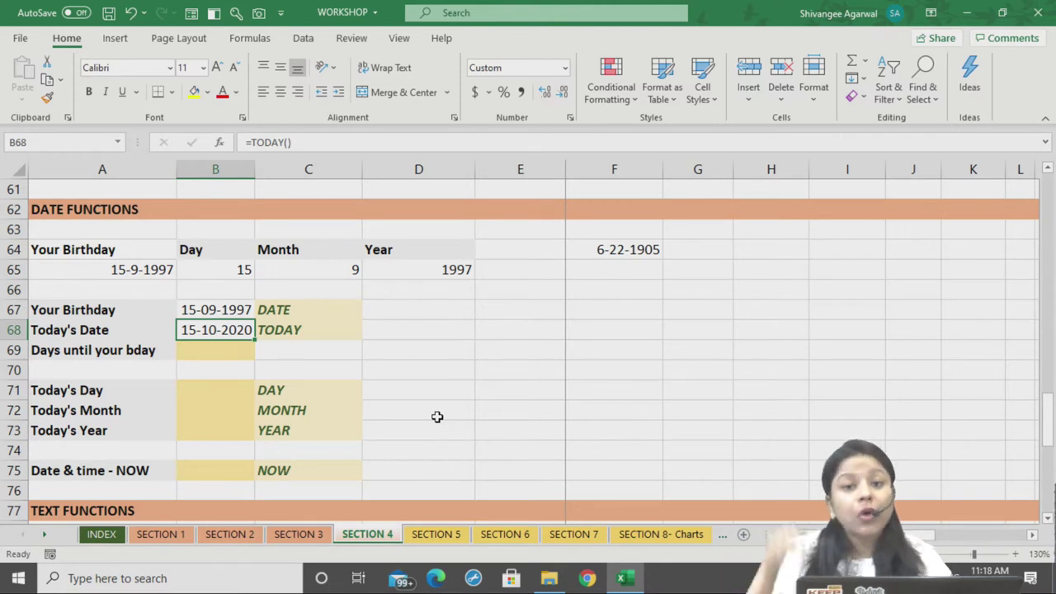
{"action": "left_click", "coordinate": [239, 347]}
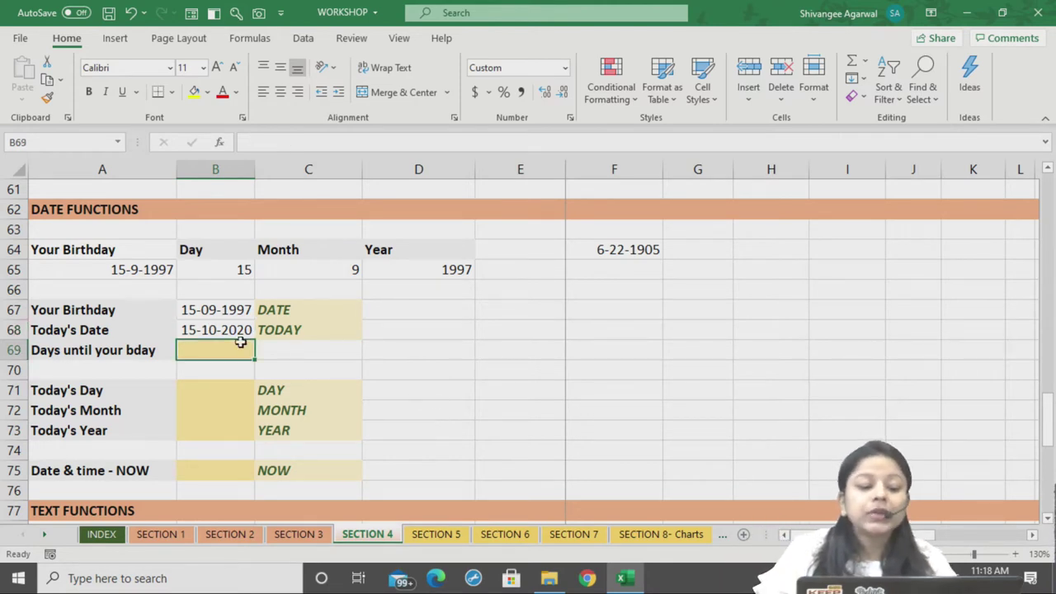
{"action": "type", "text": "="}
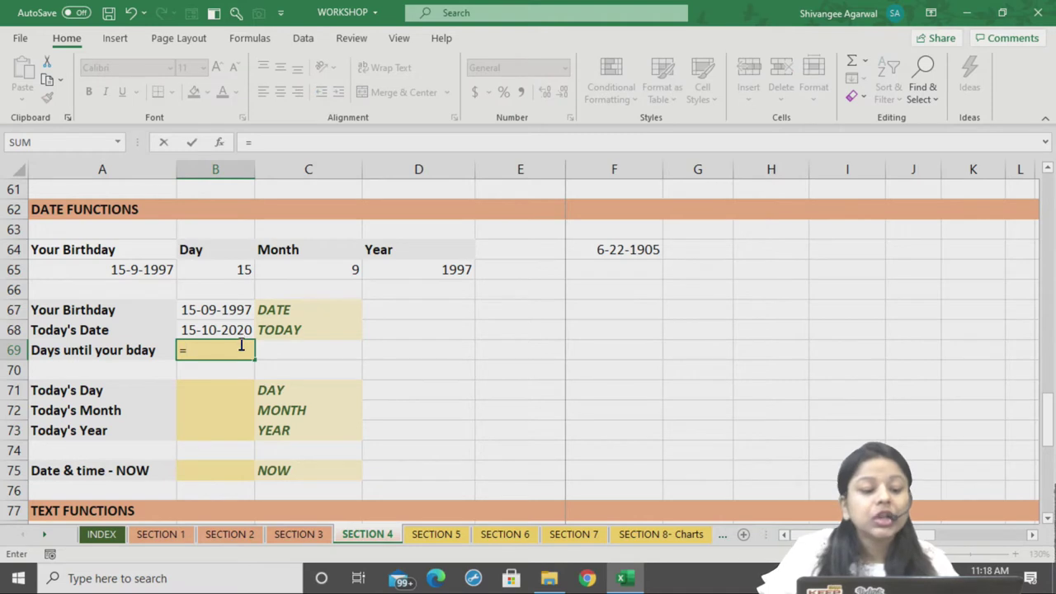
{"action": "left_click", "coordinate": [212, 330]}
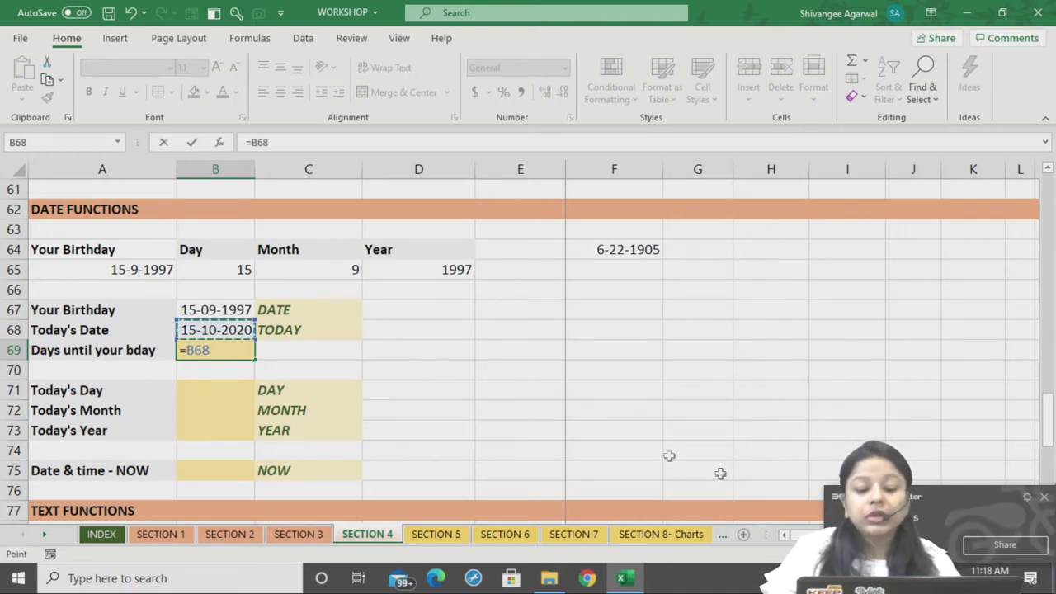
{"action": "left_click", "coordinate": [230, 350]}
{"action": "left_click", "coordinate": [208, 309]}
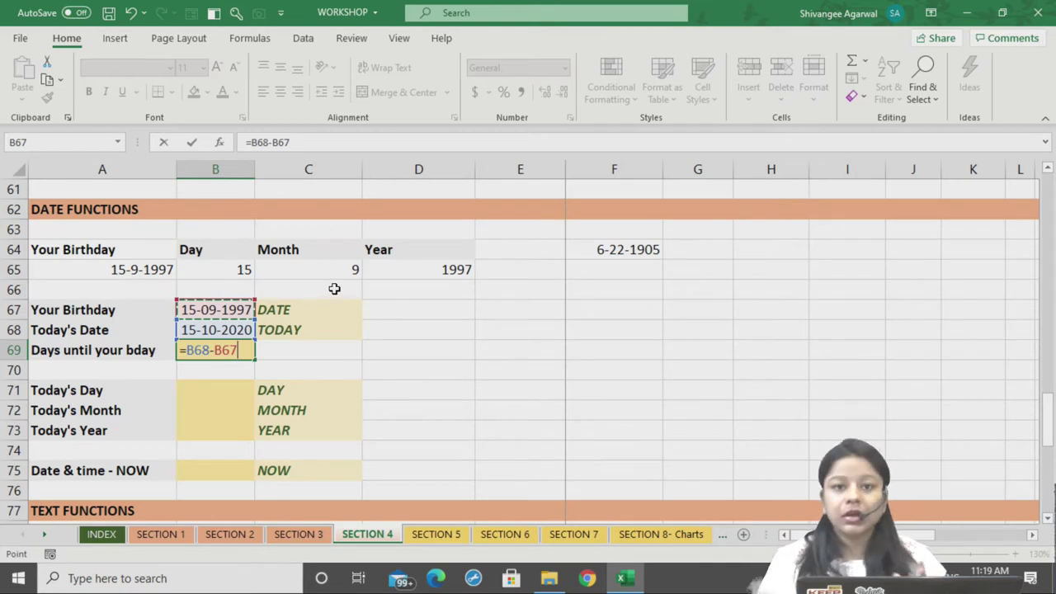
{"action": "key", "text": "Return"}
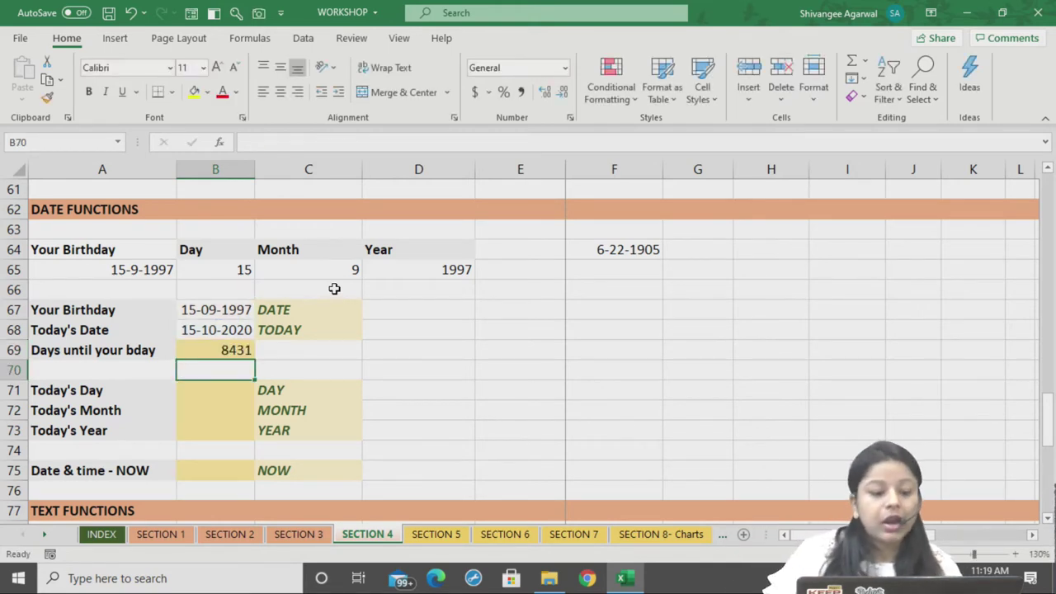
{"action": "left_click", "coordinate": [225, 346]}
{"action": "left_click", "coordinate": [287, 350]}
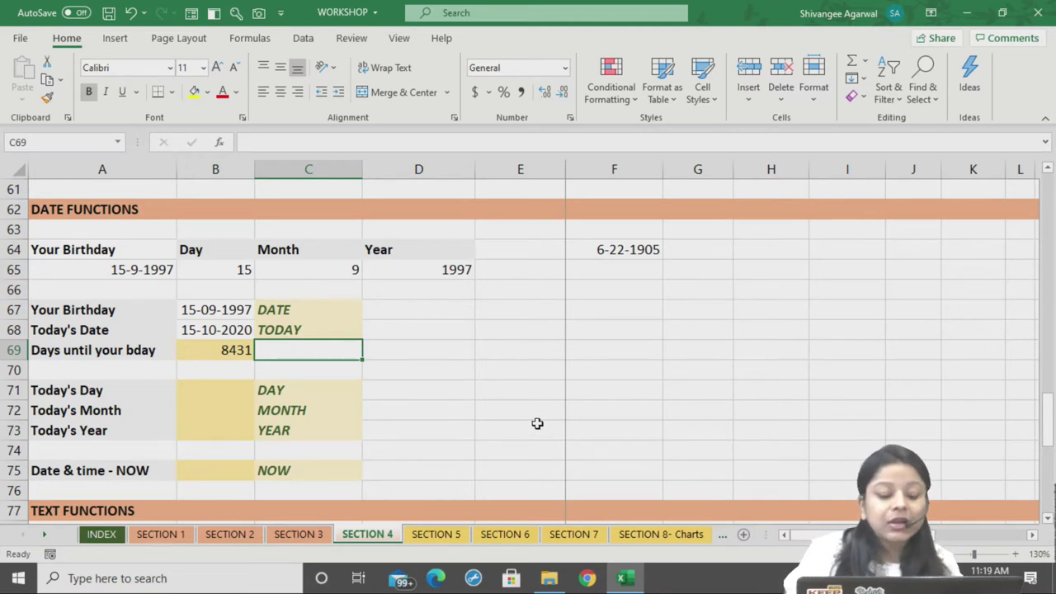
Type Days in C69 next to 8431, then review the formulas in B68 and B69
{"action": "type", "text": "Days"}
{"action": "key", "text": "Return"}
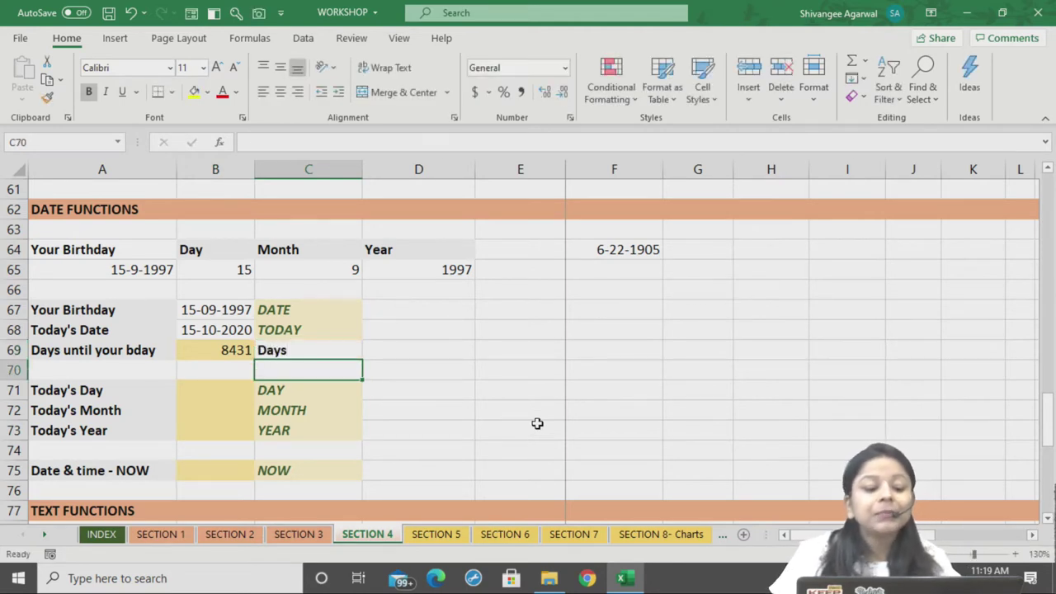
{"action": "left_click", "coordinate": [228, 348]}
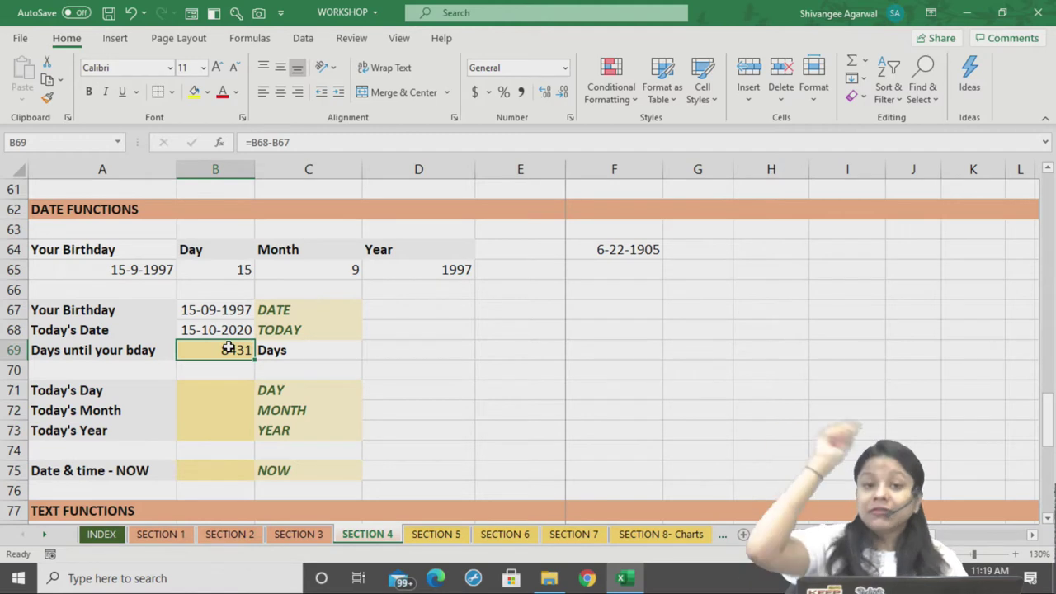
{"action": "left_click", "coordinate": [224, 330]}
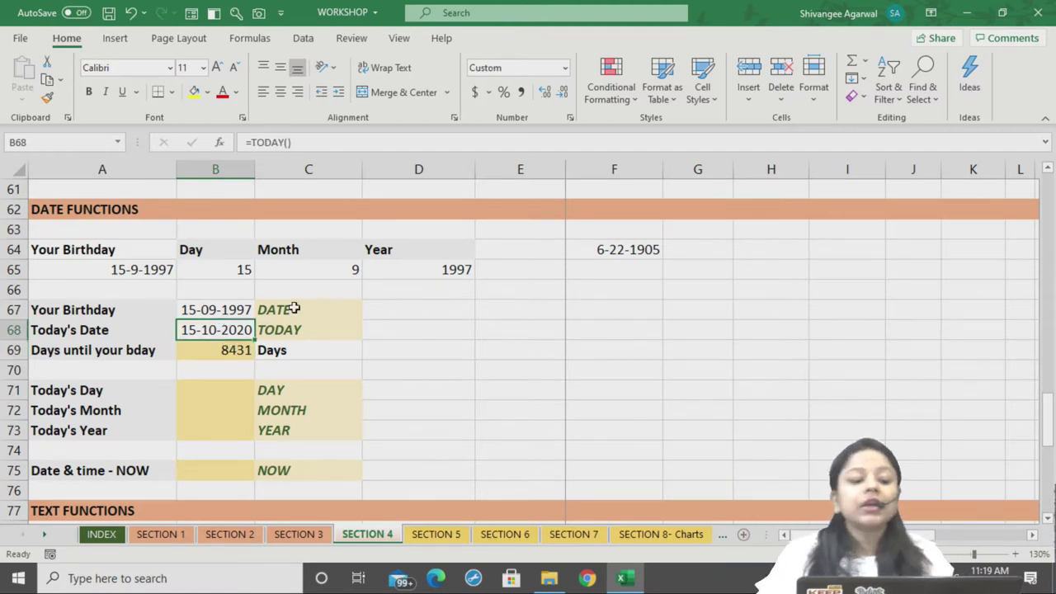
{"action": "left_click", "coordinate": [234, 349]}
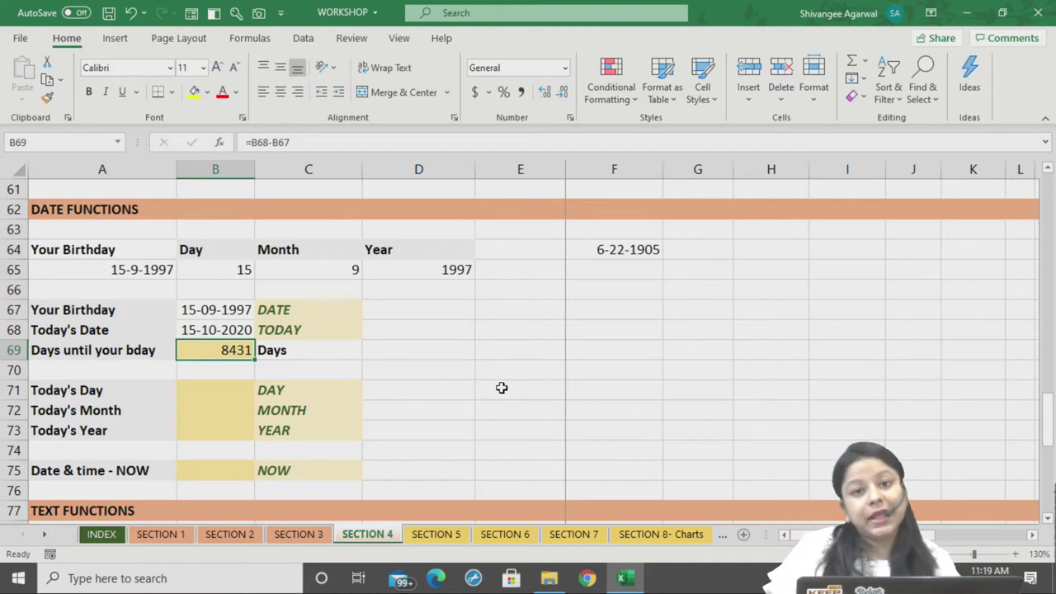
{"action": "left_click", "coordinate": [213, 384]}
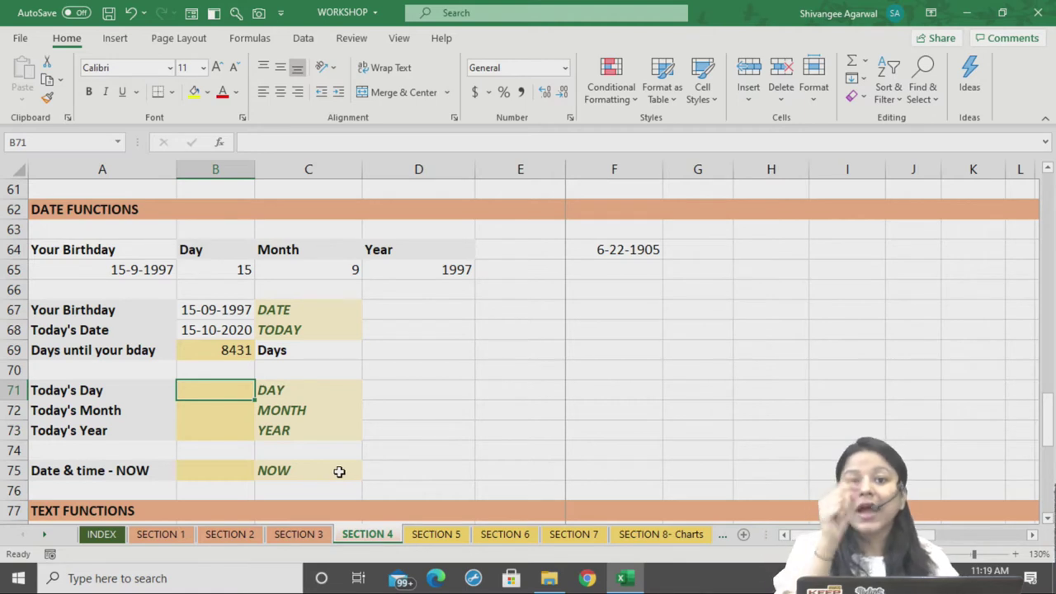
Enter =DAY(B68) in B71 so Today's Day shows 15
{"action": "type", "text": "="}
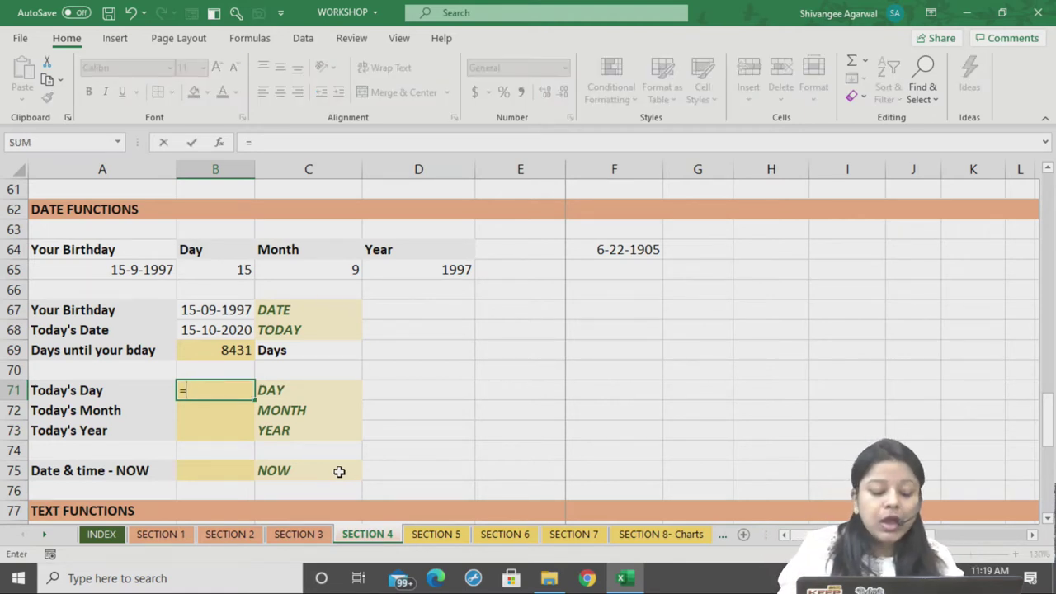
{"action": "type", "text": "DAY("}
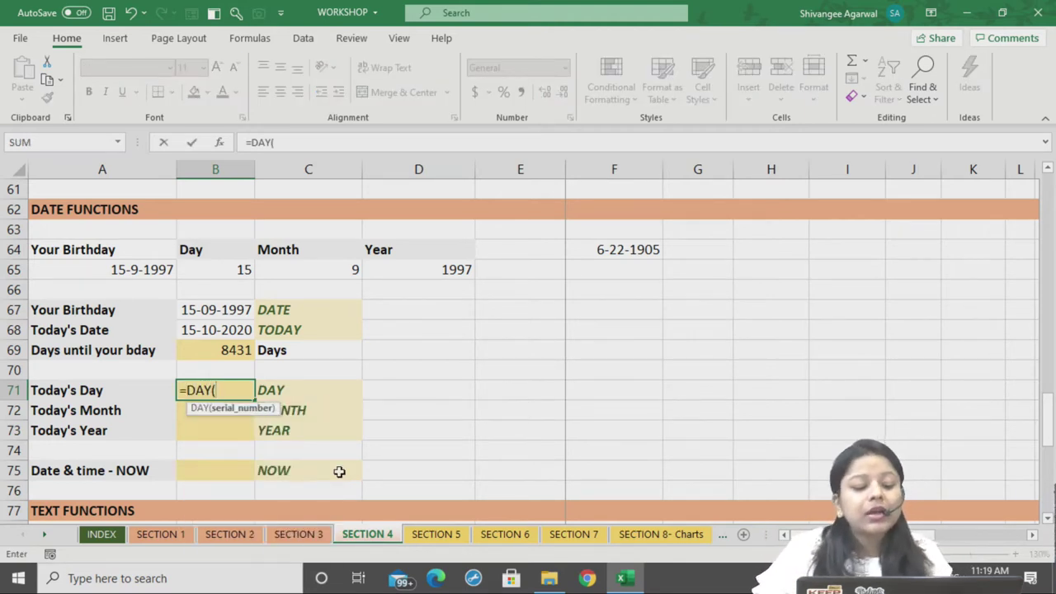
{"action": "left_click", "coordinate": [213, 330]}
{"action": "key", "text": "Return"}
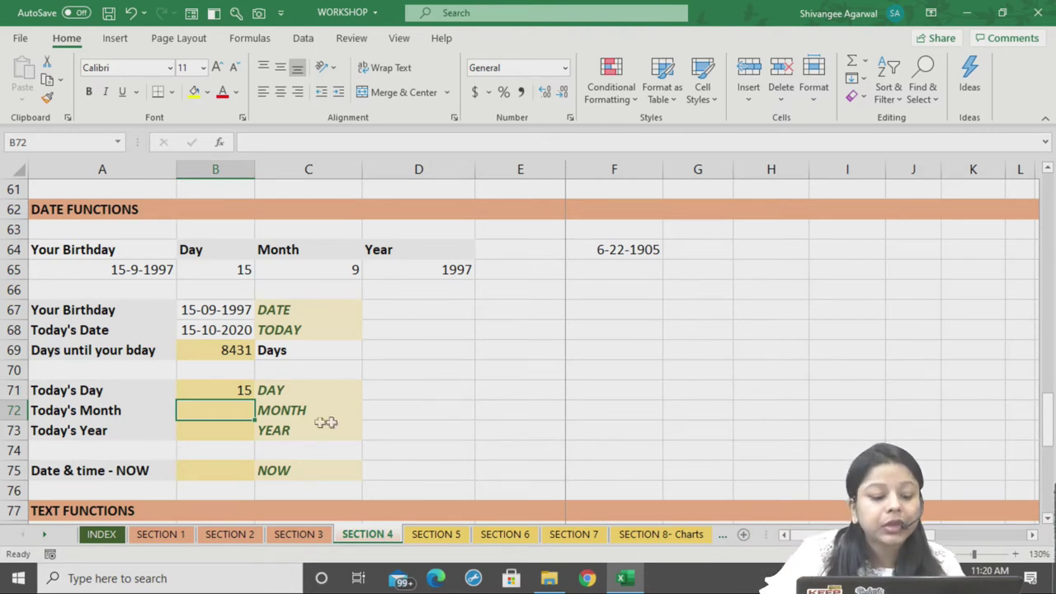
{"action": "left_click", "coordinate": [450, 390]}
Test =DAY(8431) in E71, autofit column E, then delete the test and narrow column E
{"action": "left_click", "coordinate": [516, 394]}
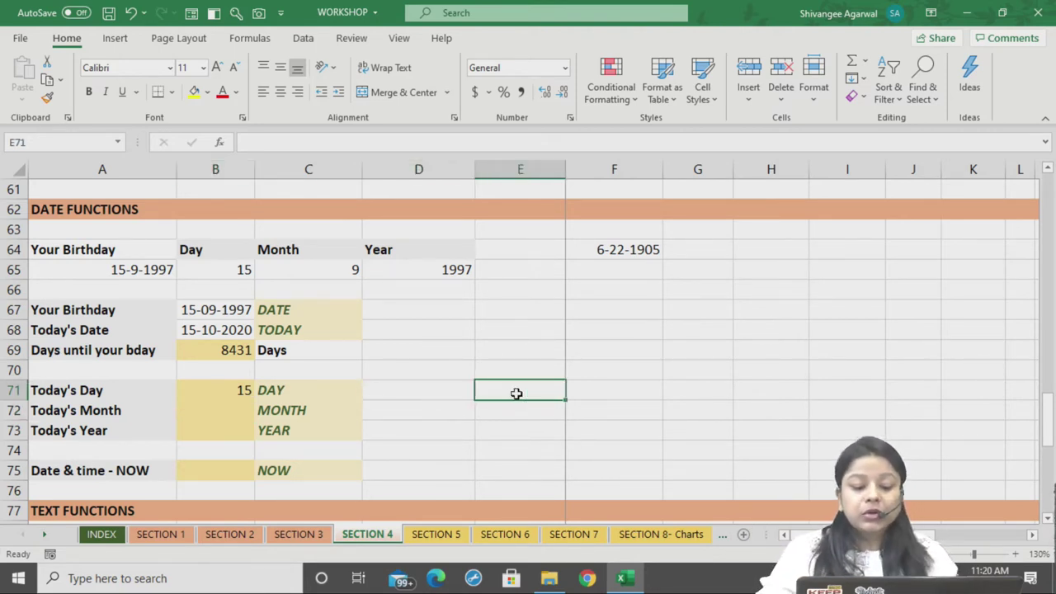
{"action": "type", "text": "=DAY(8431"}
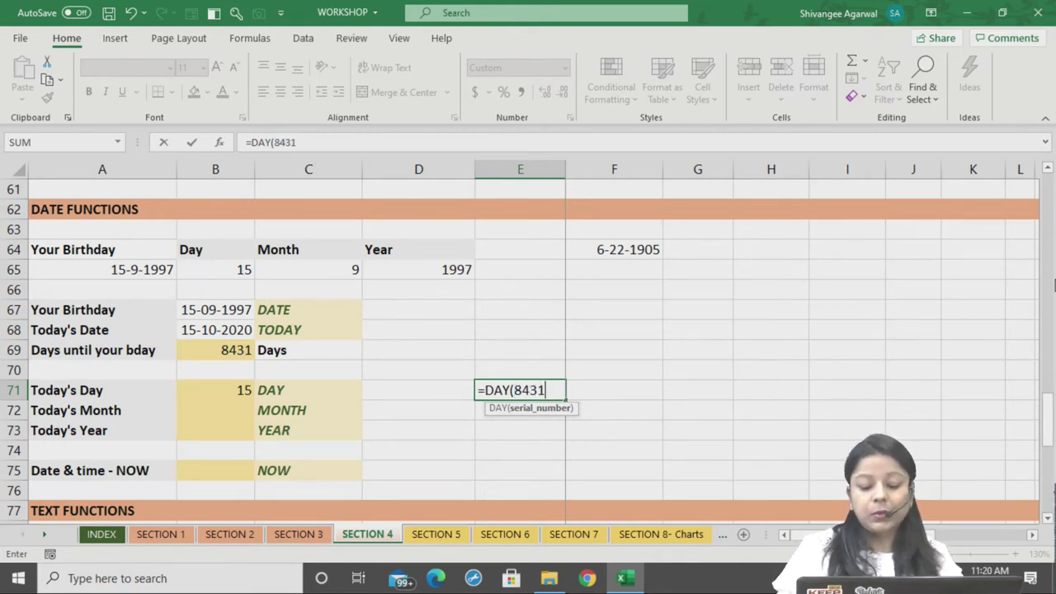
{"action": "key", "text": "ctrl+Return"}
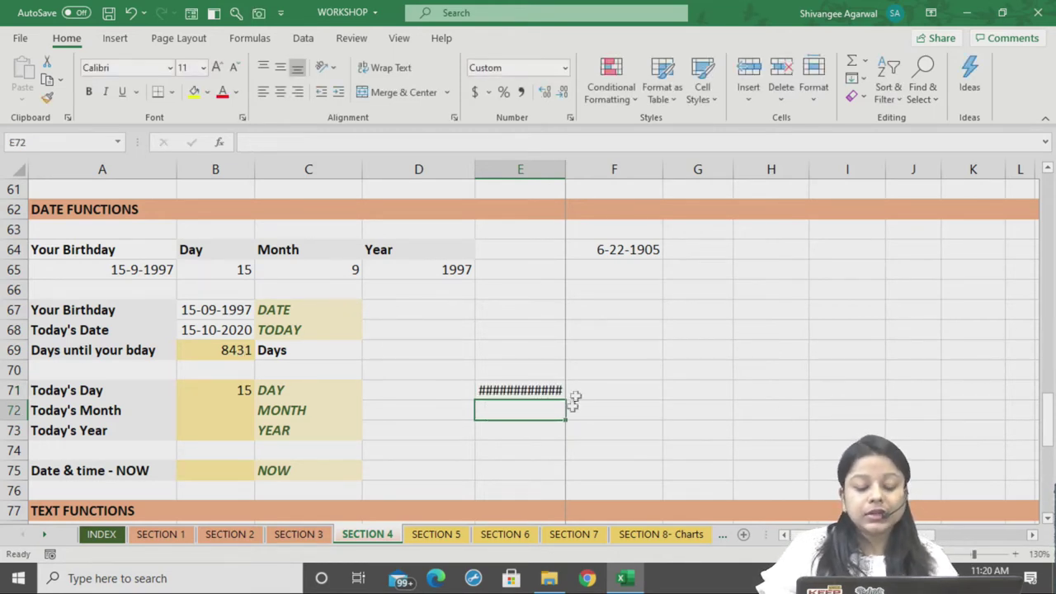
{"action": "double_click", "coordinate": [565, 170]}
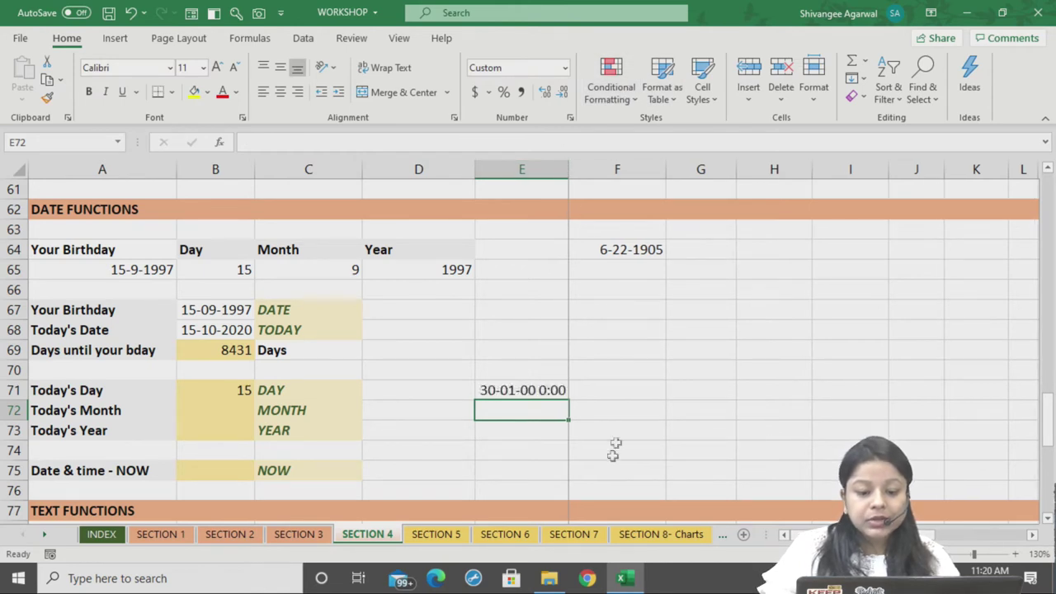
{"action": "left_click", "coordinate": [526, 394]}
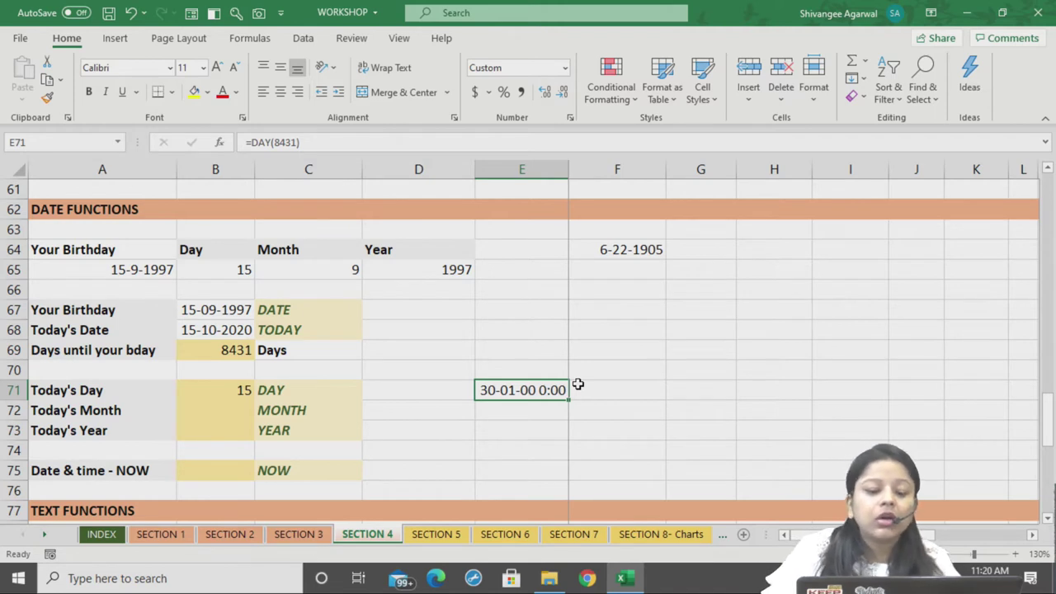
{"action": "key", "text": "Delete"}
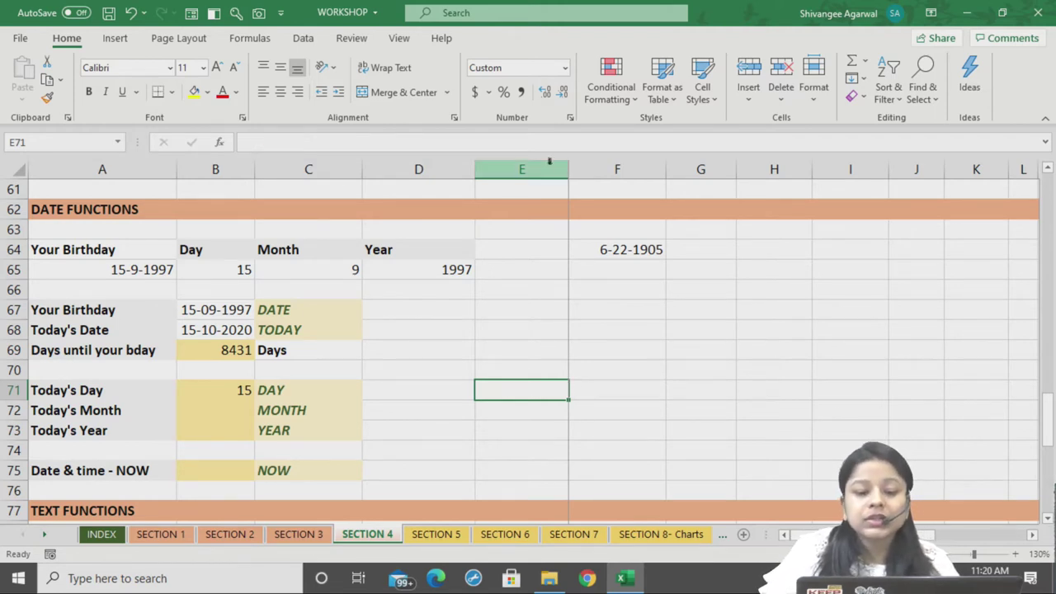
{"action": "left_click_drag", "start_coordinate": [565, 169], "coordinate": [558, 169]}
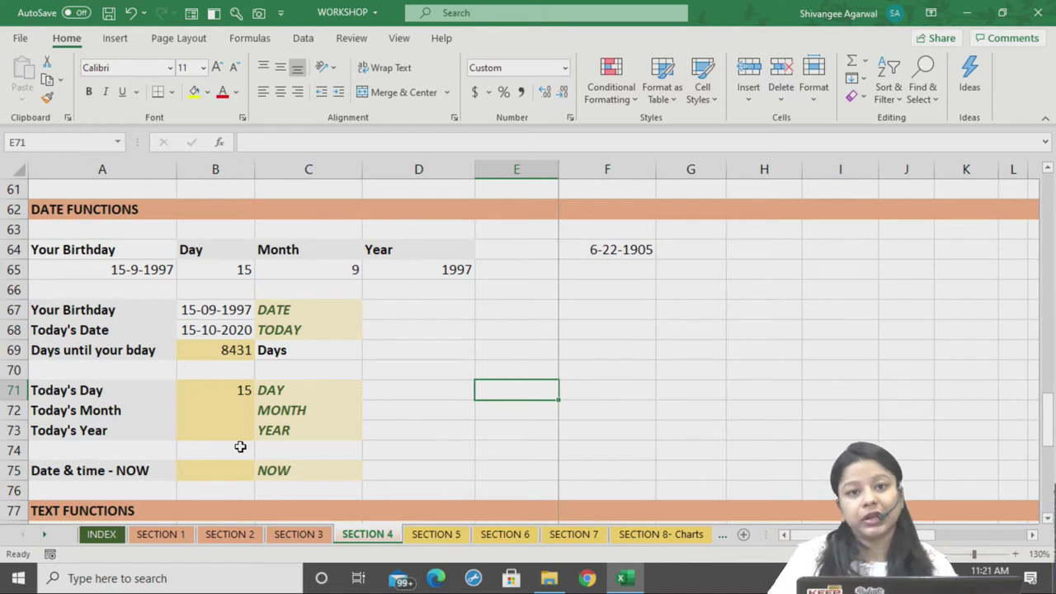
Select the NOW cell B75, then review the TODAY formula in B68
{"action": "left_click", "coordinate": [214, 471]}
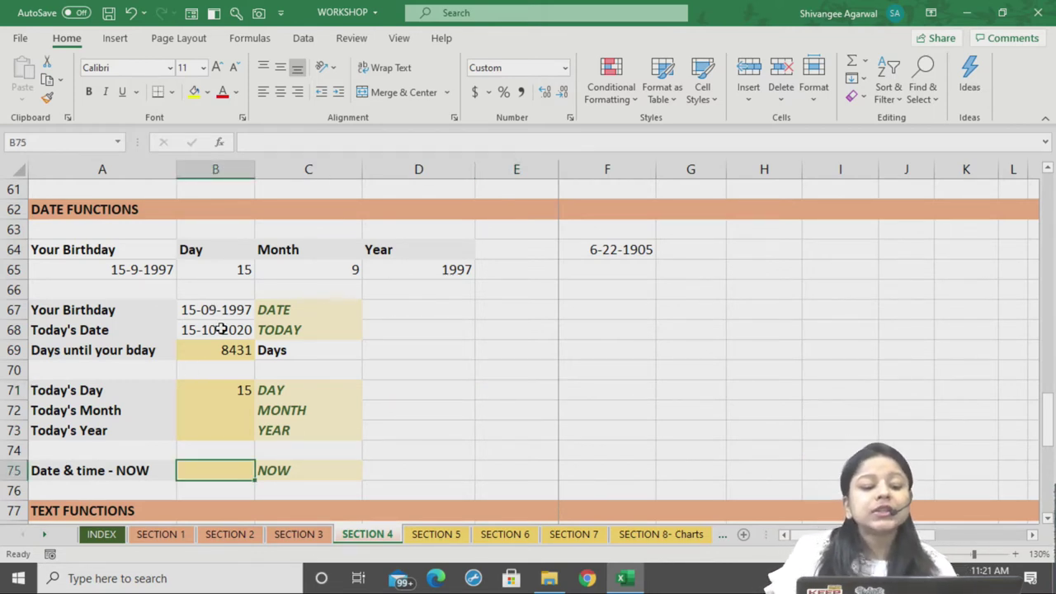
{"action": "left_click", "coordinate": [218, 328]}
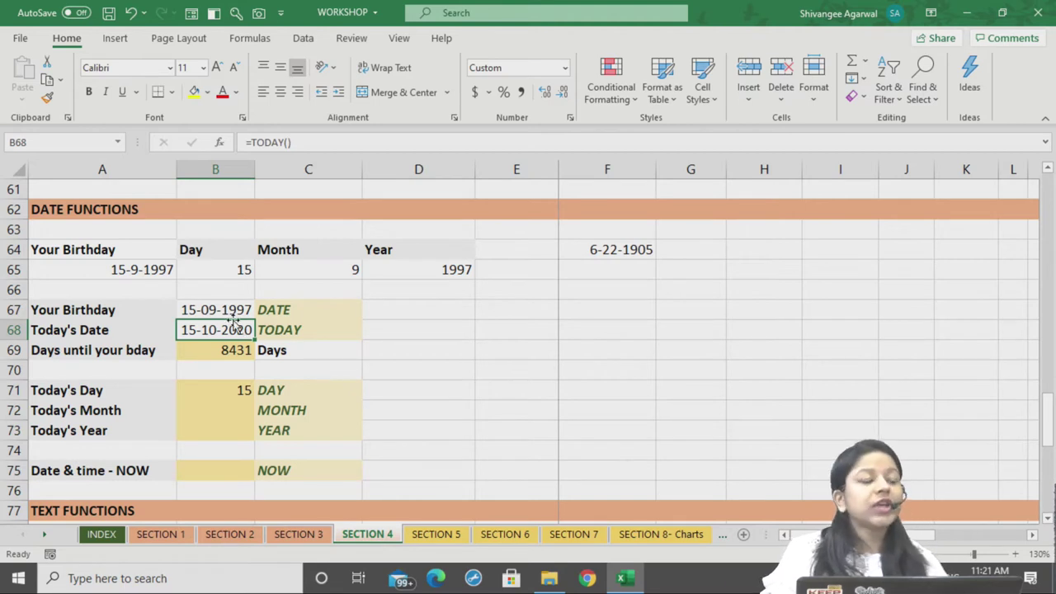
Enter =NOW() in B75 and widen column B so 15-10-20 11:21 shows fully
{"action": "left_click", "coordinate": [233, 472]}
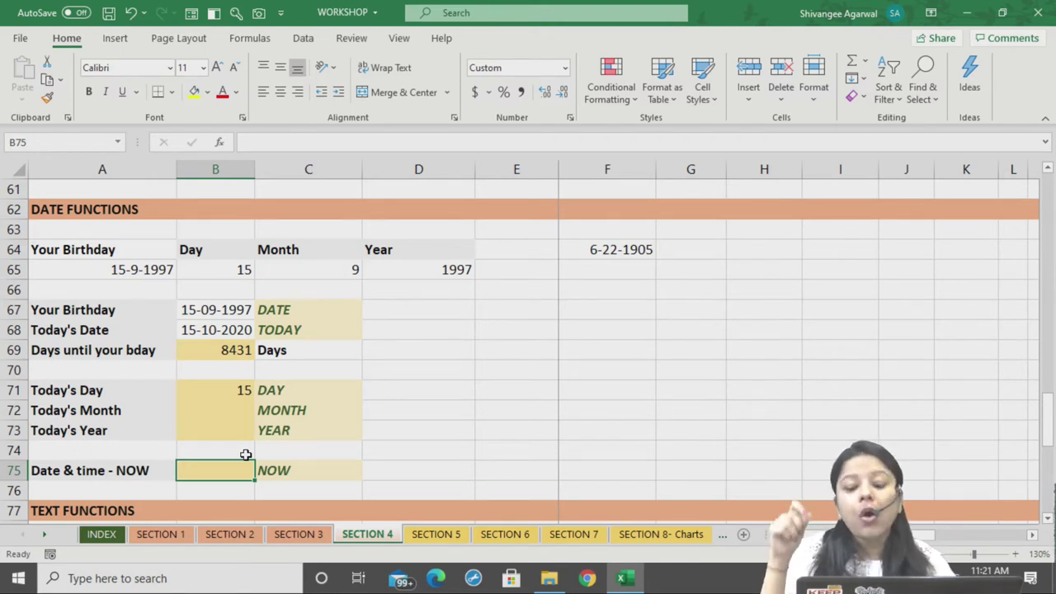
{"action": "type", "text": "=NOW()"}
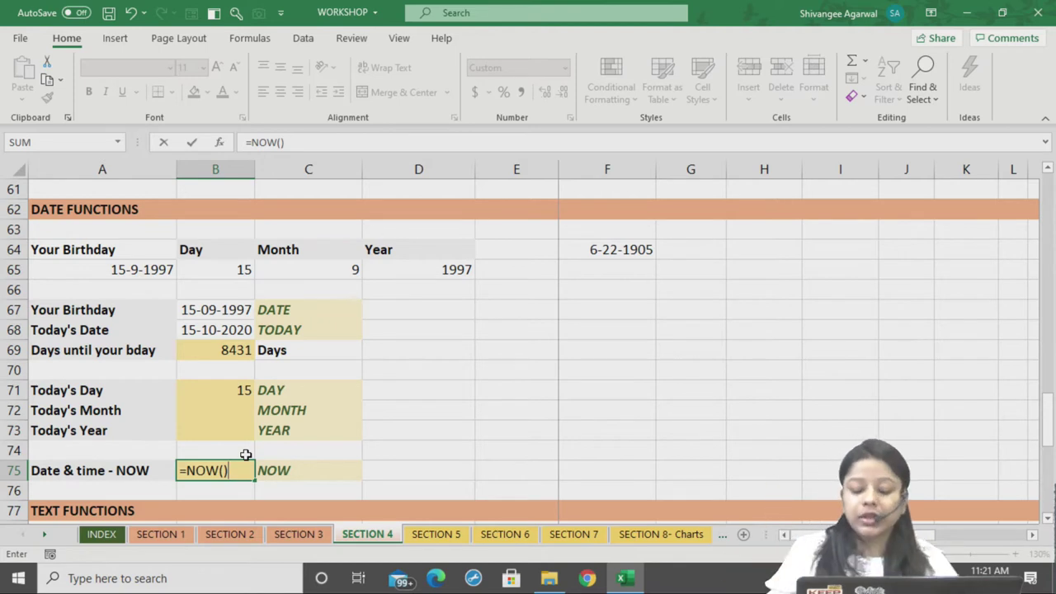
{"action": "key", "text": "Return"}
{"action": "left_click_drag", "start_coordinate": [254, 168], "coordinate": [289, 168]}
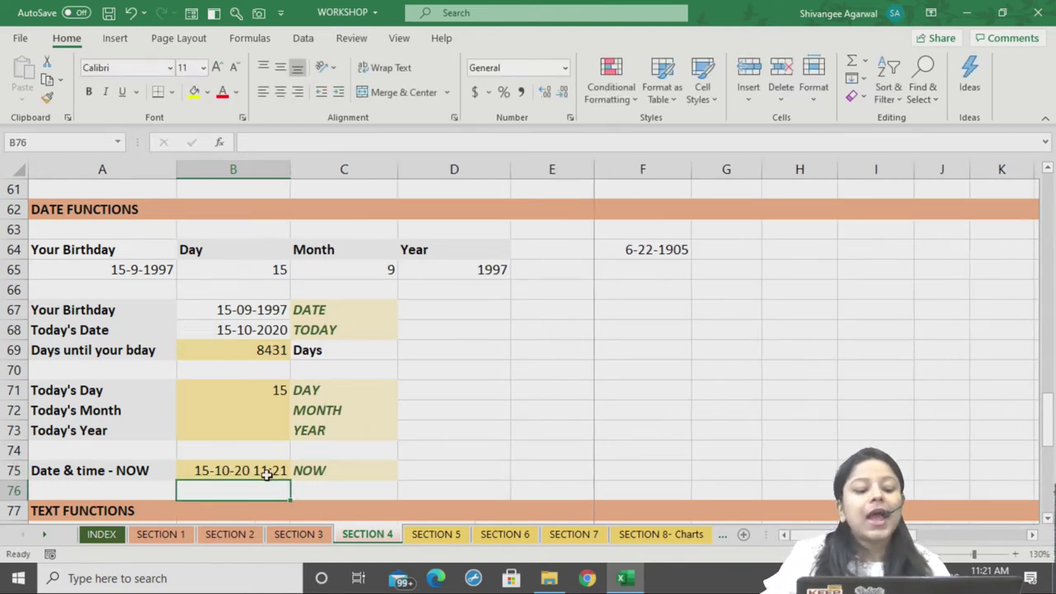
{"action": "left_click", "coordinate": [264, 472]}
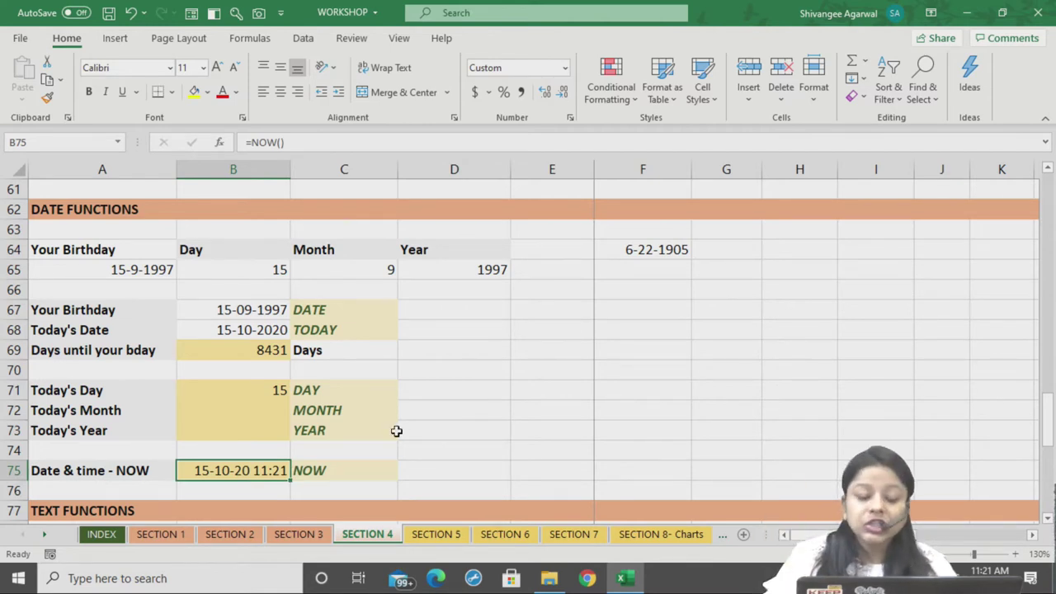
Preview B75's time formats in Format Cells, settling on dd-mm-yy h:mm
{"action": "right_click", "coordinate": [266, 480]}
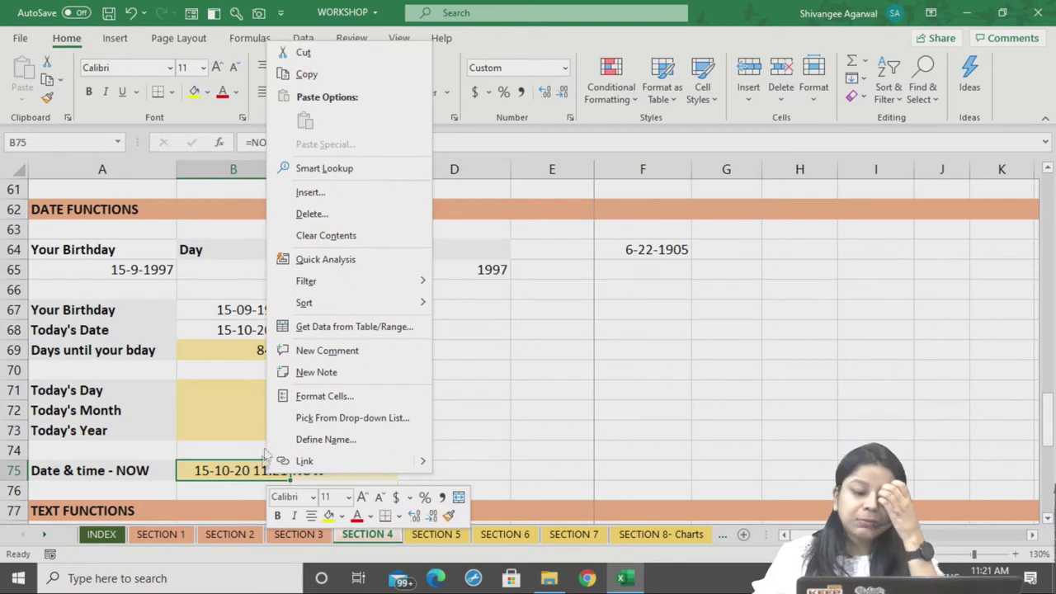
{"action": "left_click", "coordinate": [288, 396]}
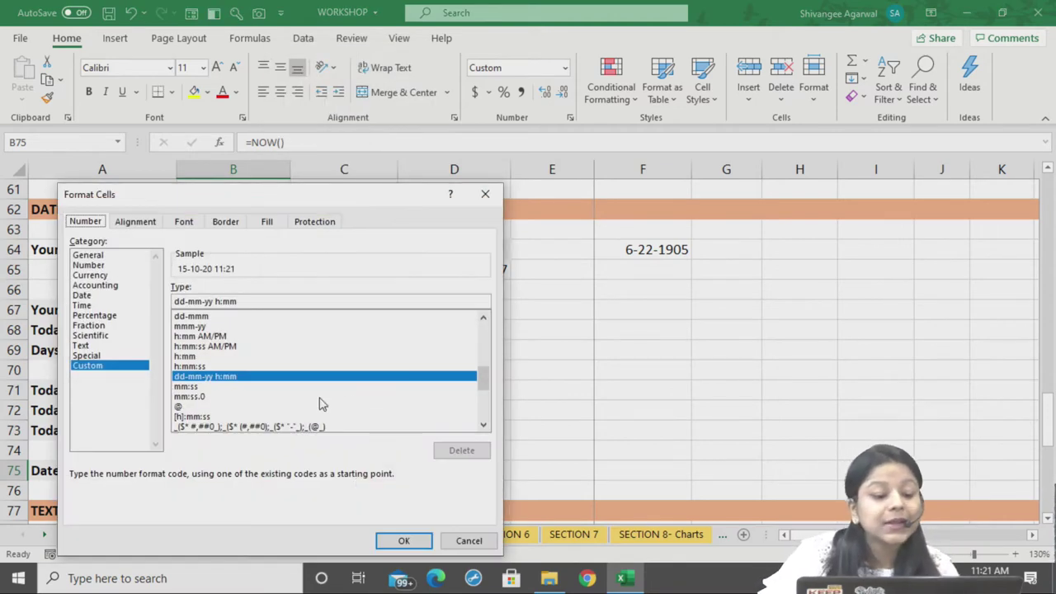
{"action": "left_click", "coordinate": [214, 346]}
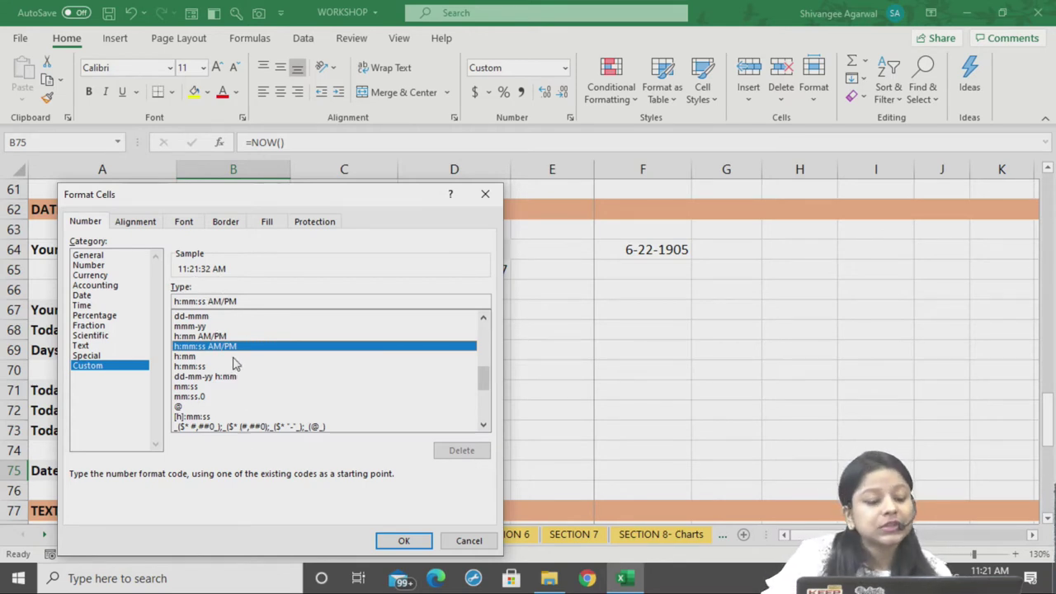
{"action": "scroll", "coordinate": [229, 394], "scroll_direction": "down", "scroll_amount": 2}
{"action": "scroll", "coordinate": [230, 395], "scroll_direction": "down", "scroll_amount": 3}
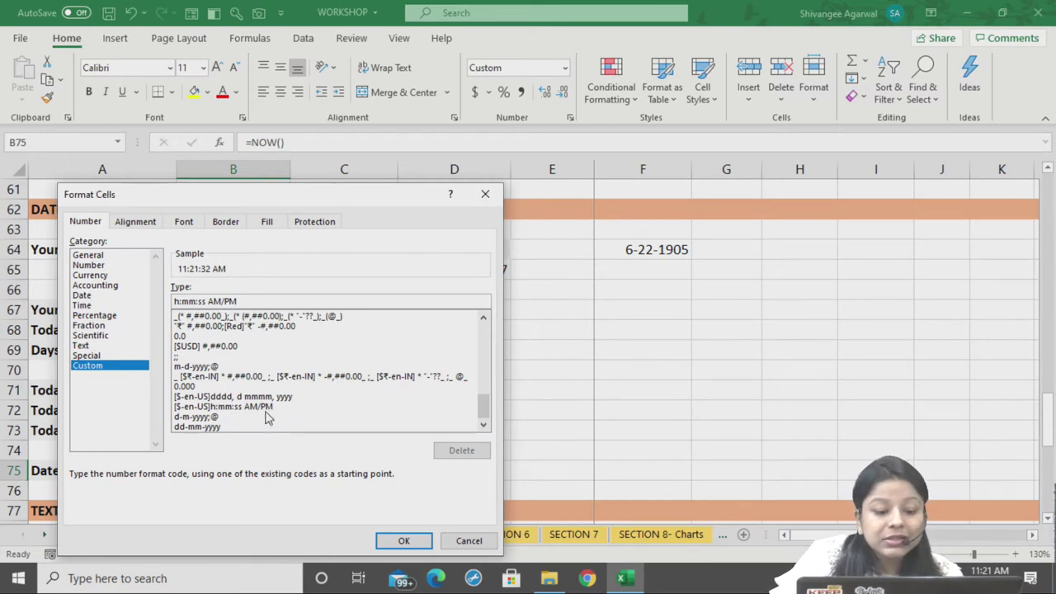
{"action": "scroll", "coordinate": [264, 412], "scroll_direction": "up", "scroll_amount": 2}
{"action": "scroll", "coordinate": [260, 408], "scroll_direction": "up", "scroll_amount": 1}
{"action": "scroll", "coordinate": [258, 410], "scroll_direction": "up", "scroll_amount": 1}
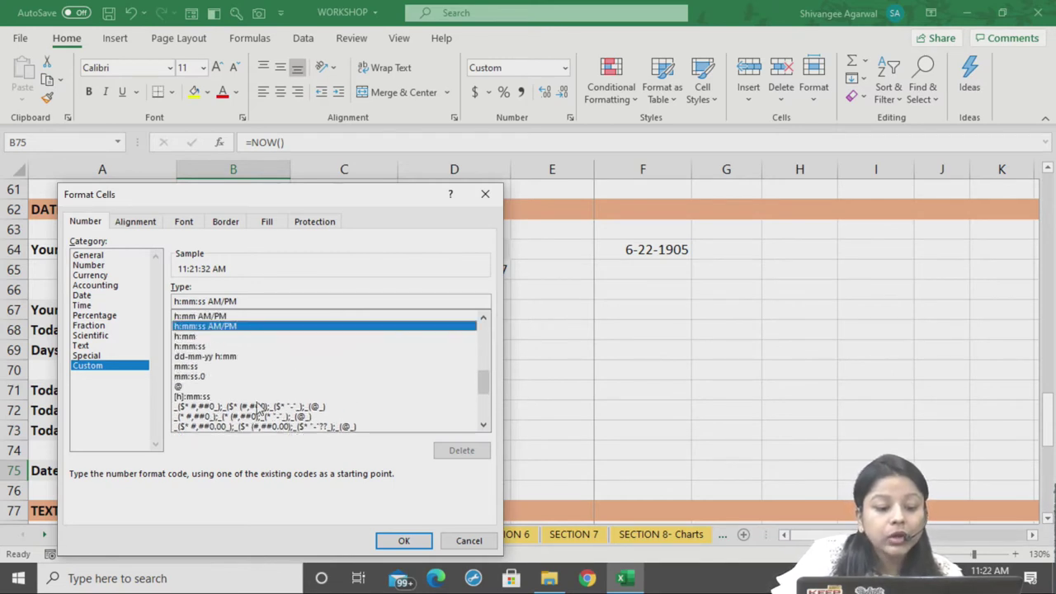
{"action": "left_click", "coordinate": [237, 367]}
{"action": "left_click", "coordinate": [235, 358]}
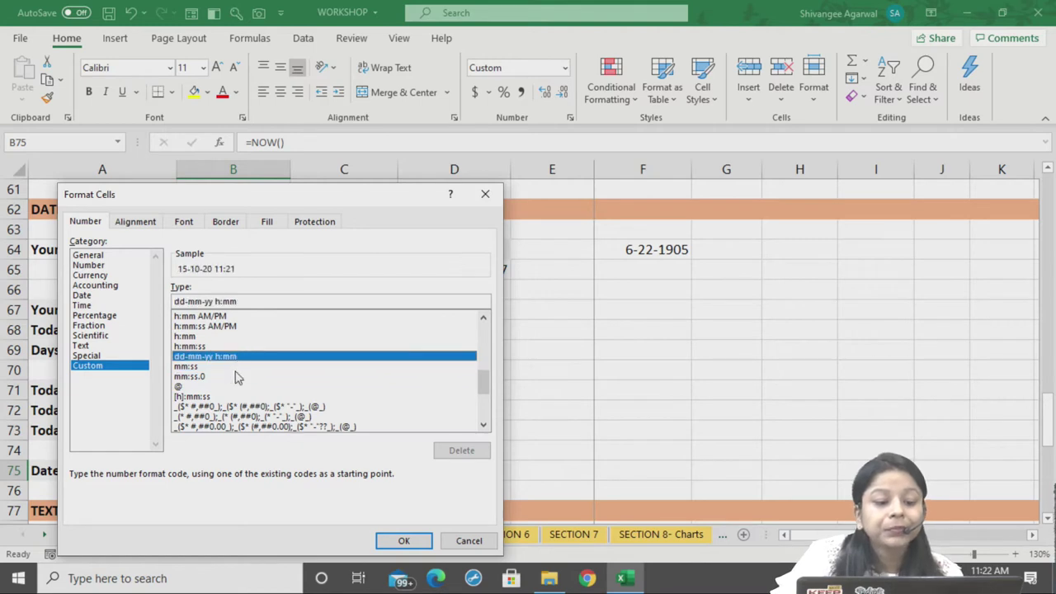
{"action": "scroll", "coordinate": [237, 378], "scroll_direction": "up", "scroll_amount": 2}
{"action": "scroll", "coordinate": [235, 377], "scroll_direction": "up", "scroll_amount": 2}
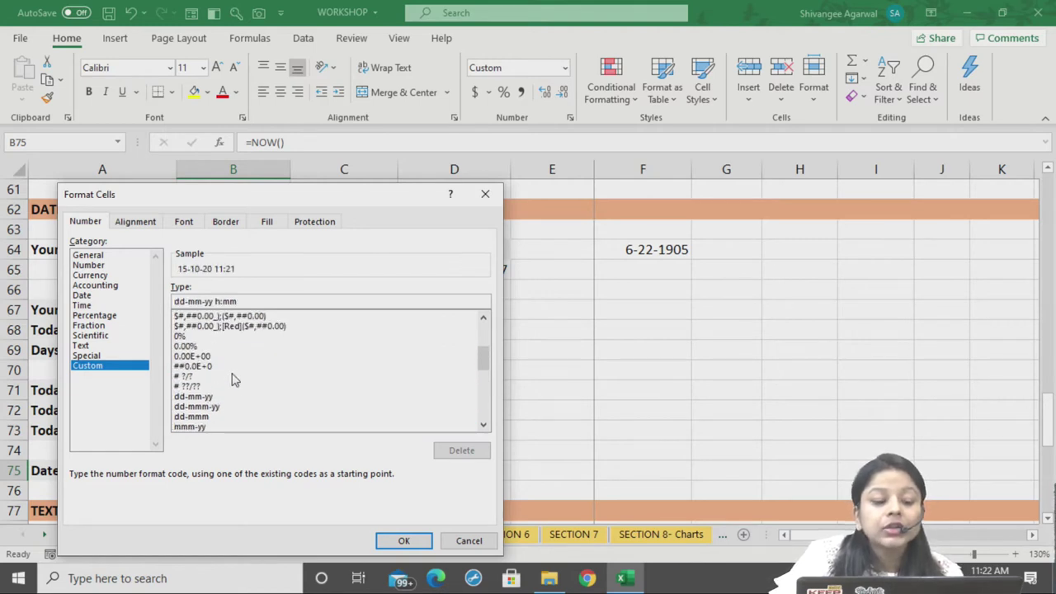
{"action": "scroll", "coordinate": [232, 378], "scroll_direction": "down", "scroll_amount": 4}
Extend the custom code to dd-mm-yy h:mm:ss AM/PM and apply it
{"action": "left_click", "coordinate": [254, 302]}
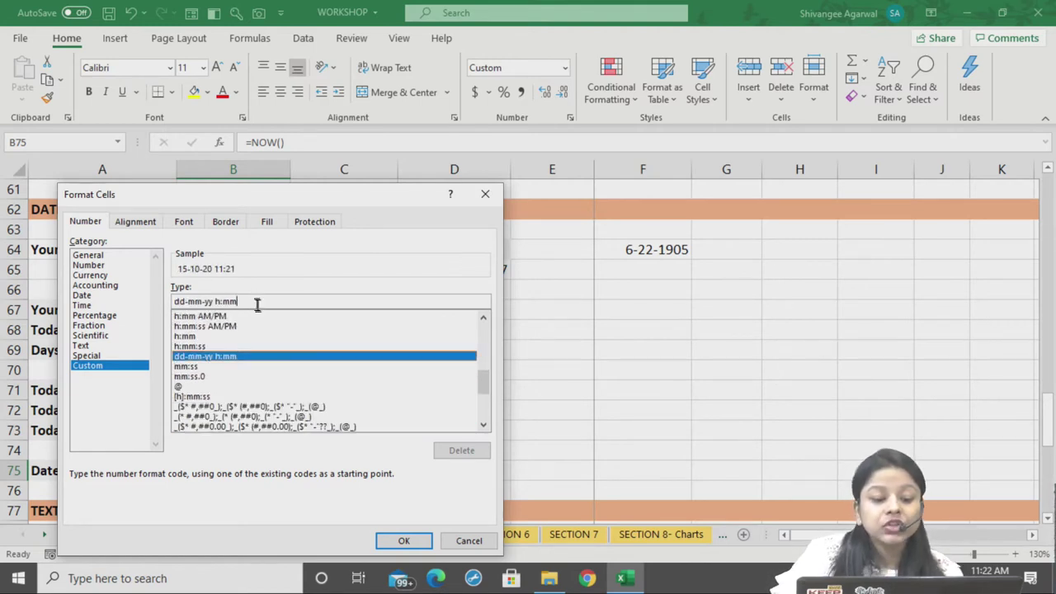
{"action": "type", "text": ":ss AM/"}
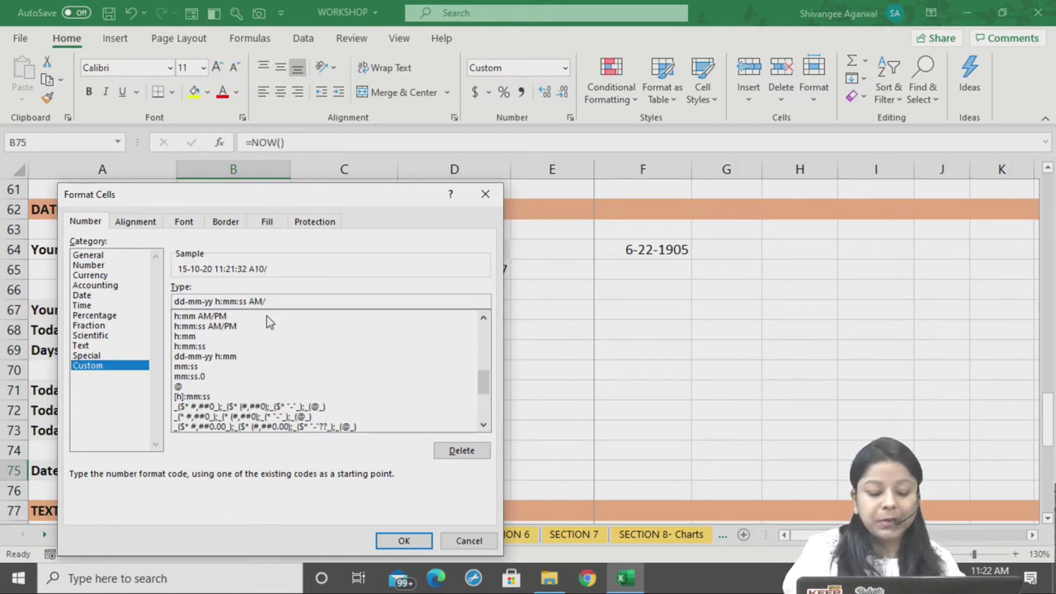
{"action": "type", "text": "PM"}
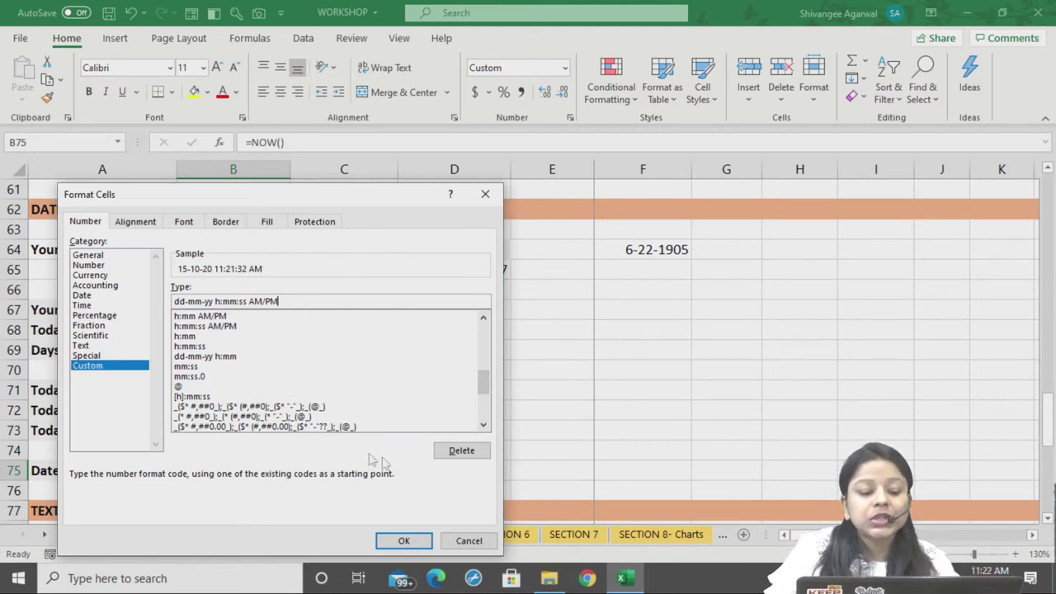
{"action": "left_click", "coordinate": [403, 540]}
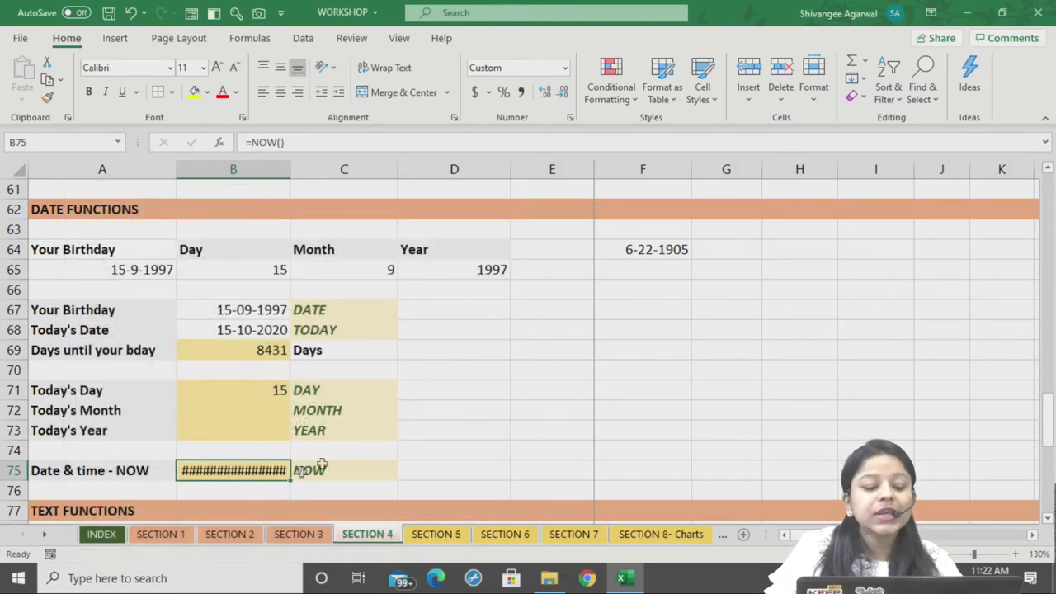
Autofit column B, then re-enter B75's =NOW() until it shows 15-10-20 11:23:13 AM in full
{"action": "double_click", "coordinate": [283, 176]}
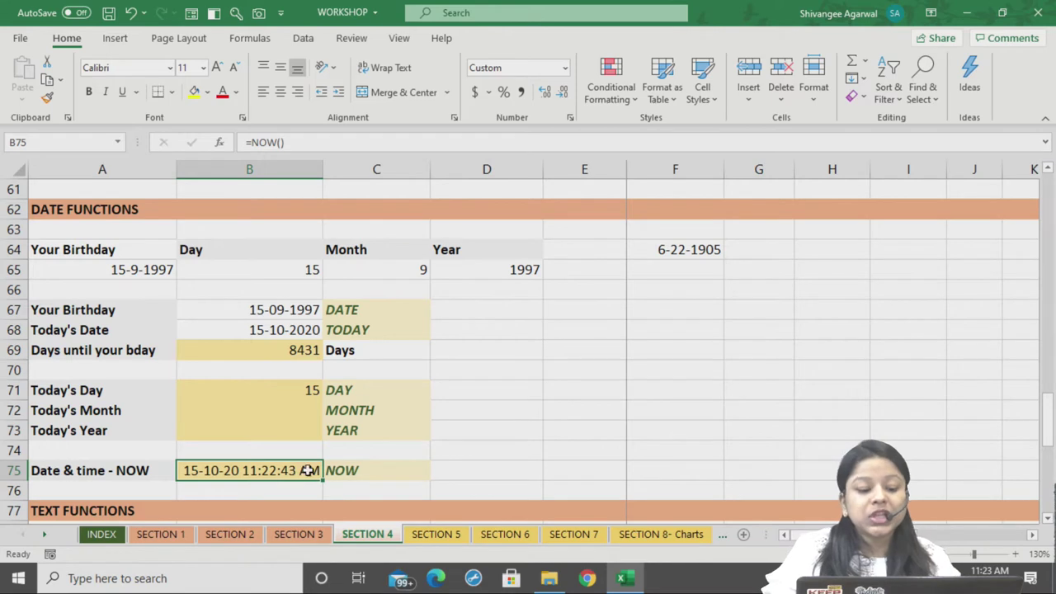
{"action": "double_click", "coordinate": [310, 468]}
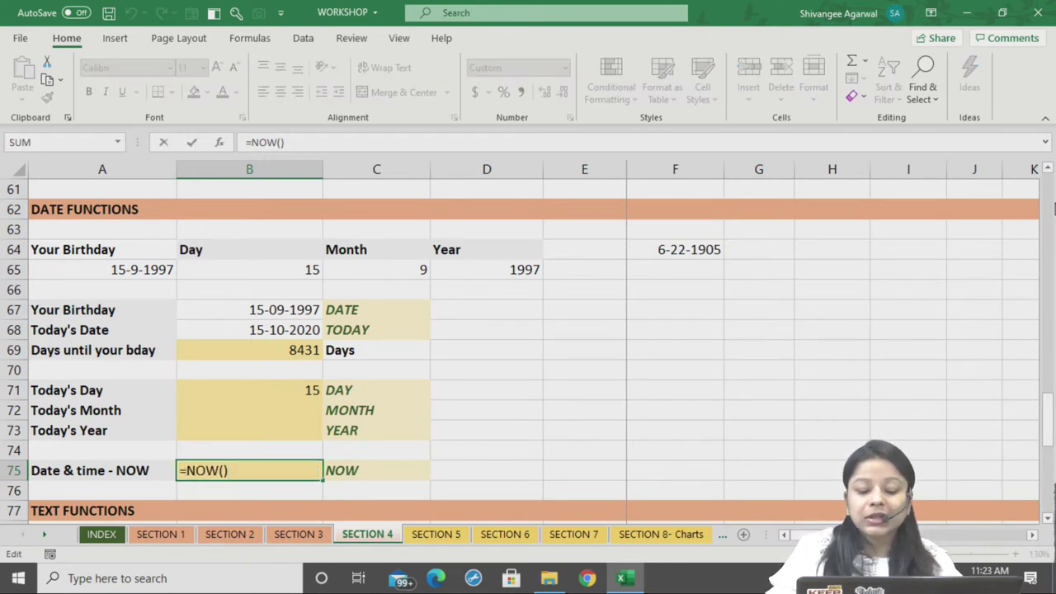
{"action": "key", "text": "Return"}
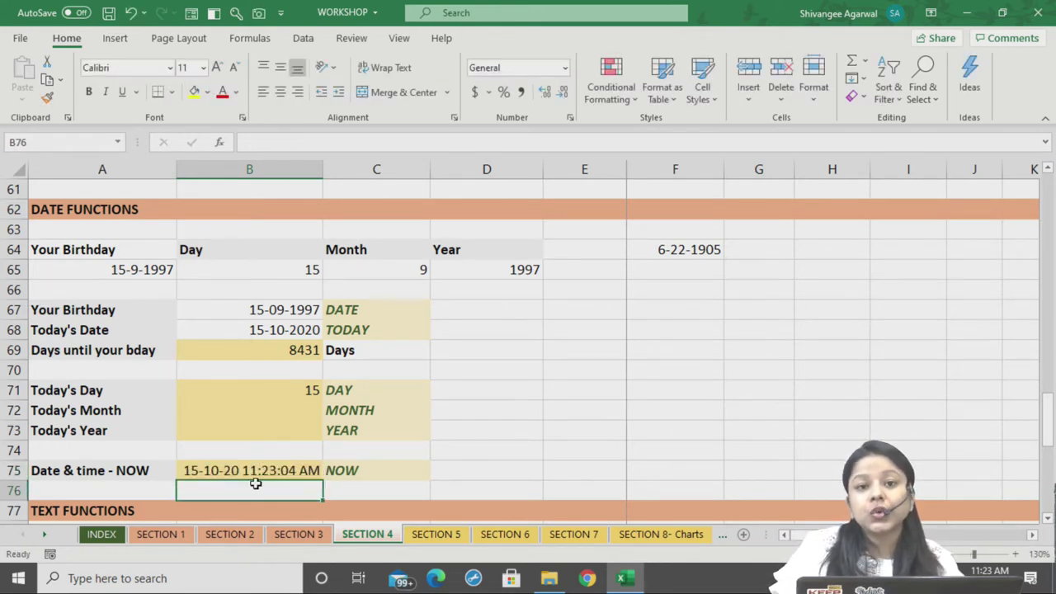
{"action": "double_click", "coordinate": [258, 471]}
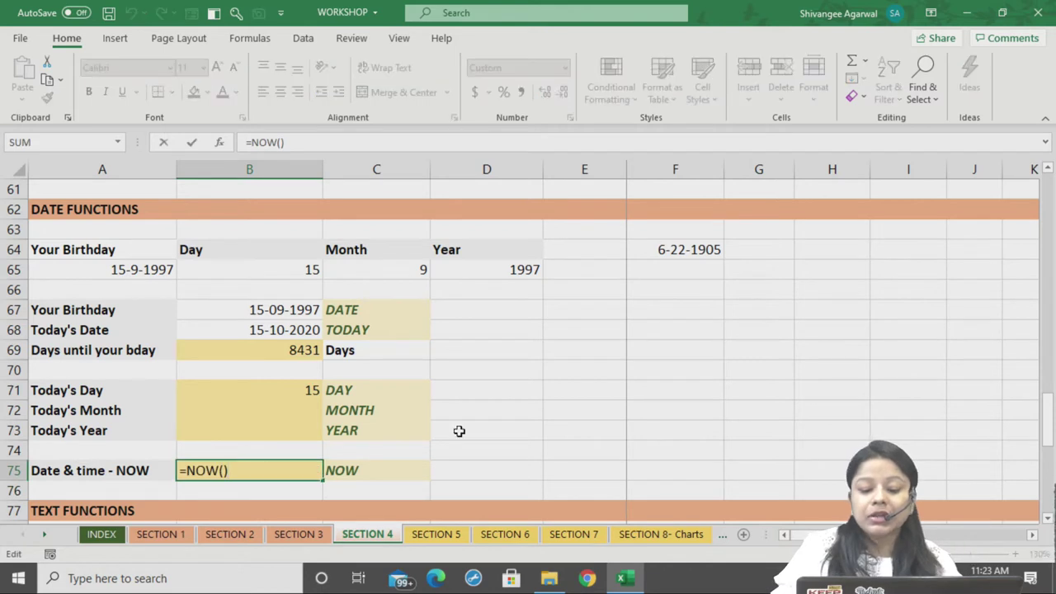
{"action": "key", "text": "Return"}
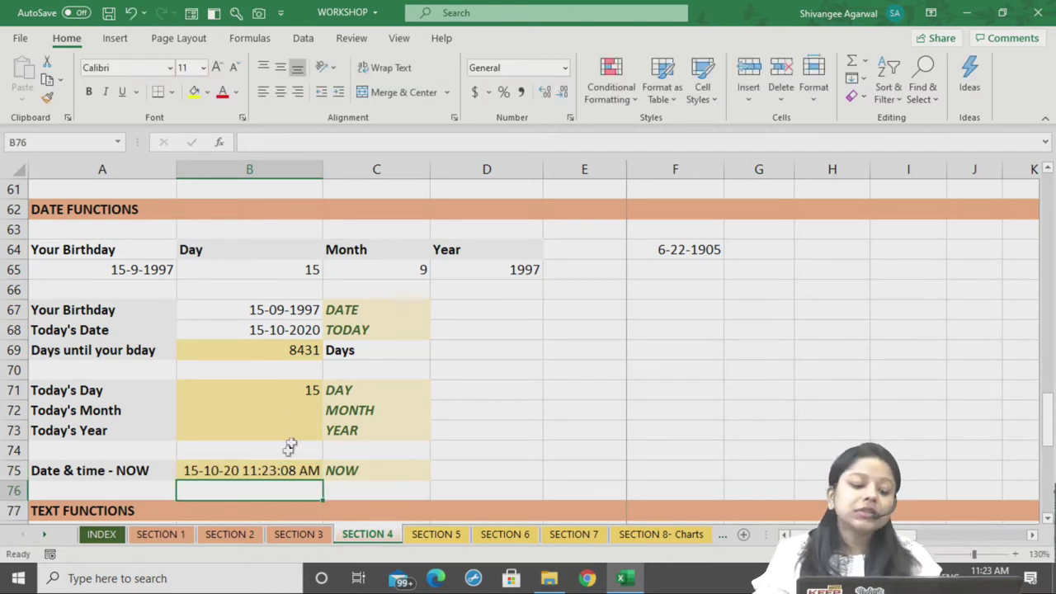
{"action": "double_click", "coordinate": [283, 470]}
{"action": "key", "text": "Return"}
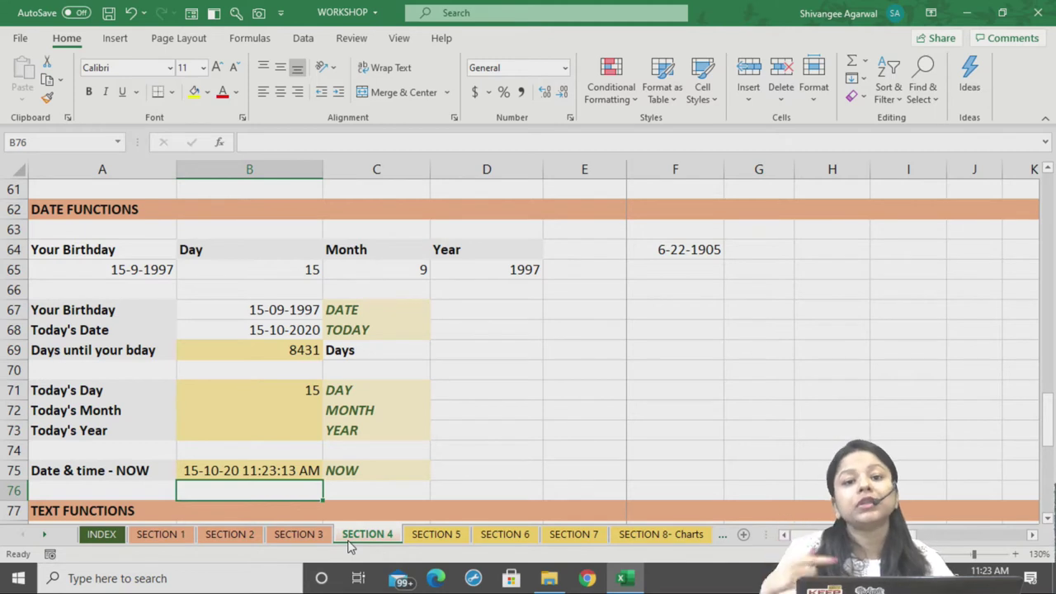
{"action": "left_click", "coordinate": [281, 324]}
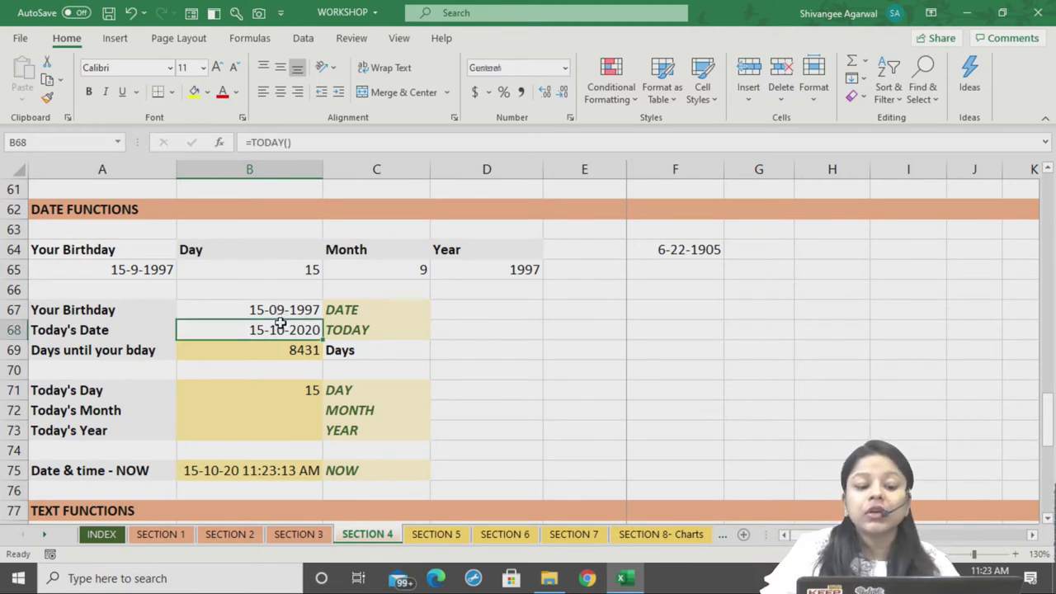
Enter =9+9 in F69 to get 18, which refreshes B75's NOW time to 11:23:56 AM
{"action": "left_click", "coordinate": [282, 479]}
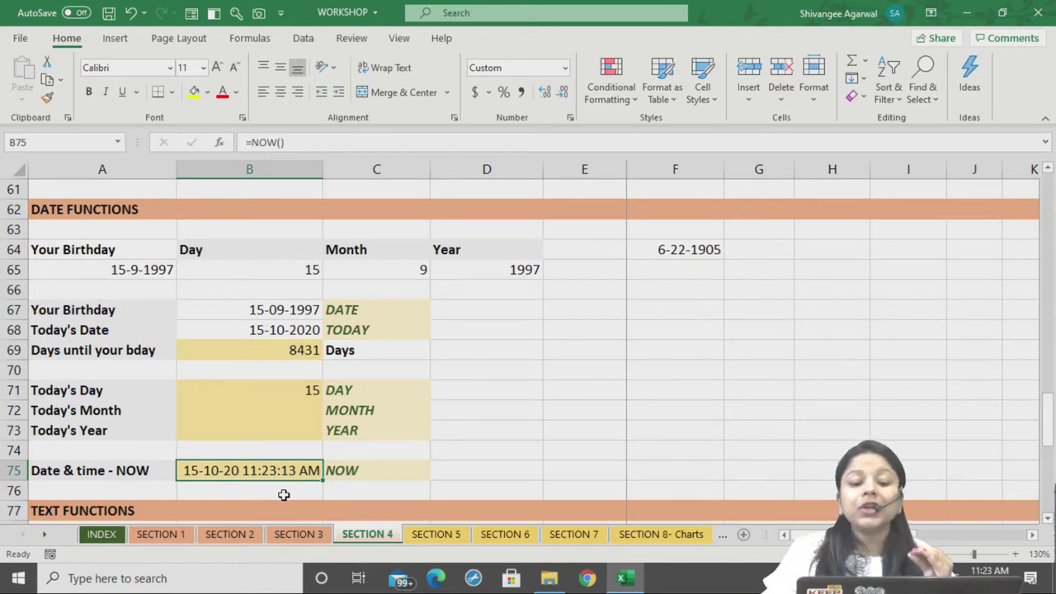
{"action": "left_click", "coordinate": [688, 344]}
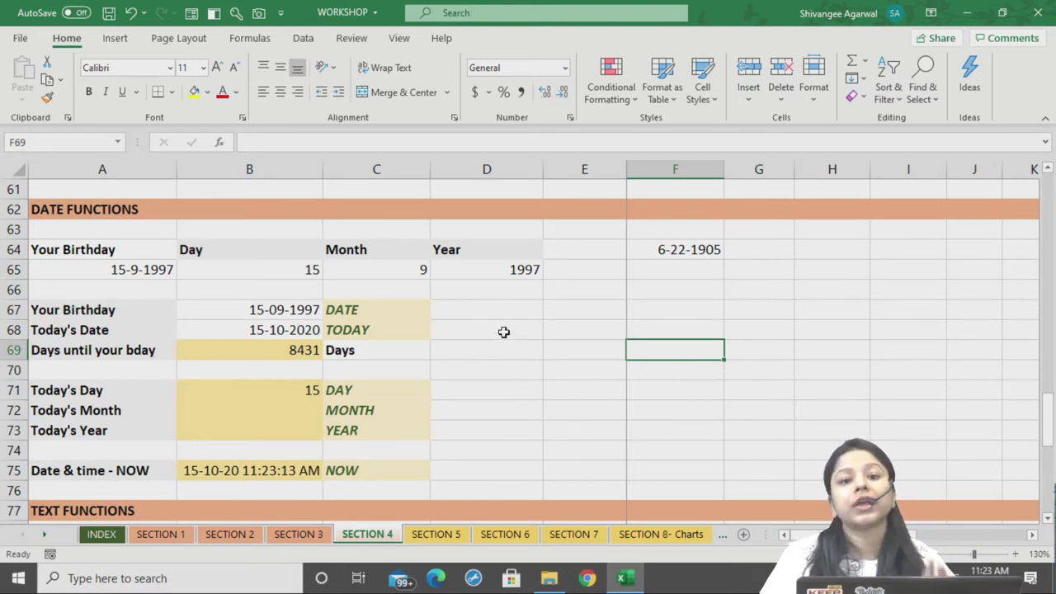
{"action": "type", "text": "9+9"}
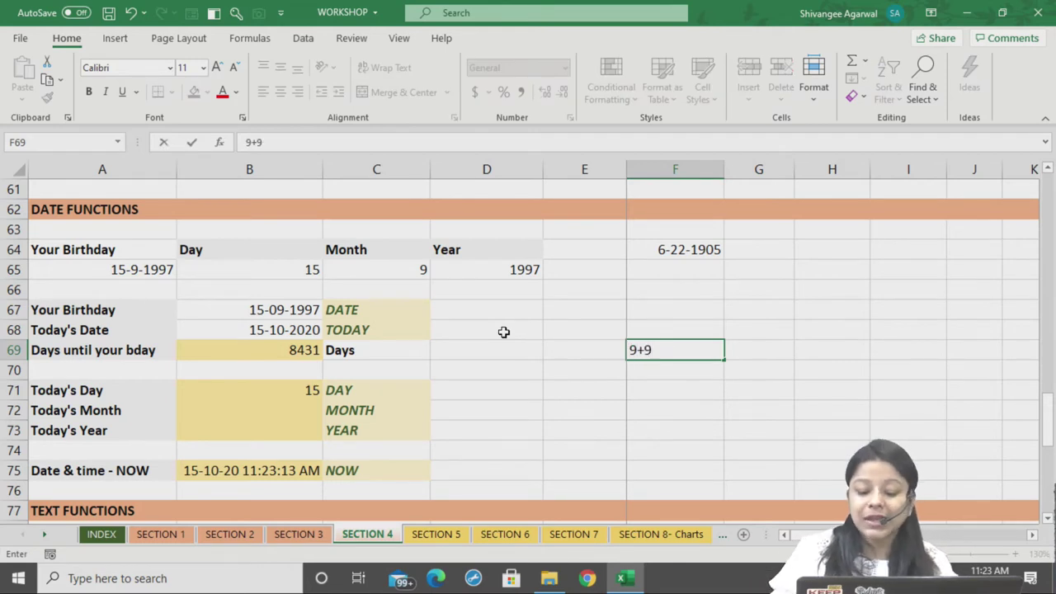
{"action": "key", "text": "Left"}
{"action": "key", "text": "Left"}
{"action": "key", "text": "Left"}
{"action": "key", "text": "Right"}
{"action": "key", "text": "Right"}
{"action": "key", "text": "Right"}
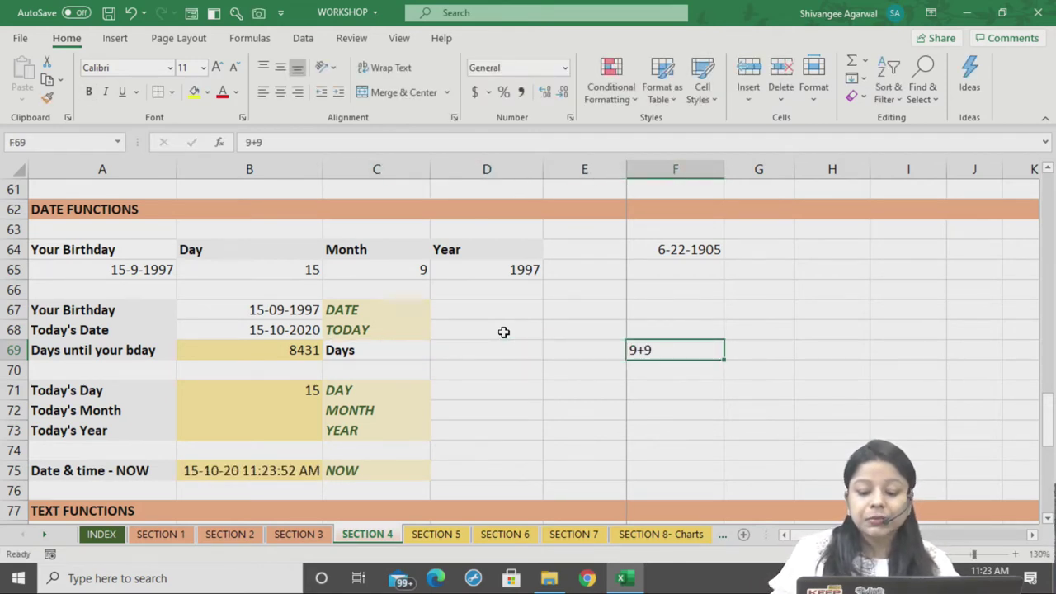
{"action": "type", "text": "=9"}
{"action": "key", "text": "Return"}
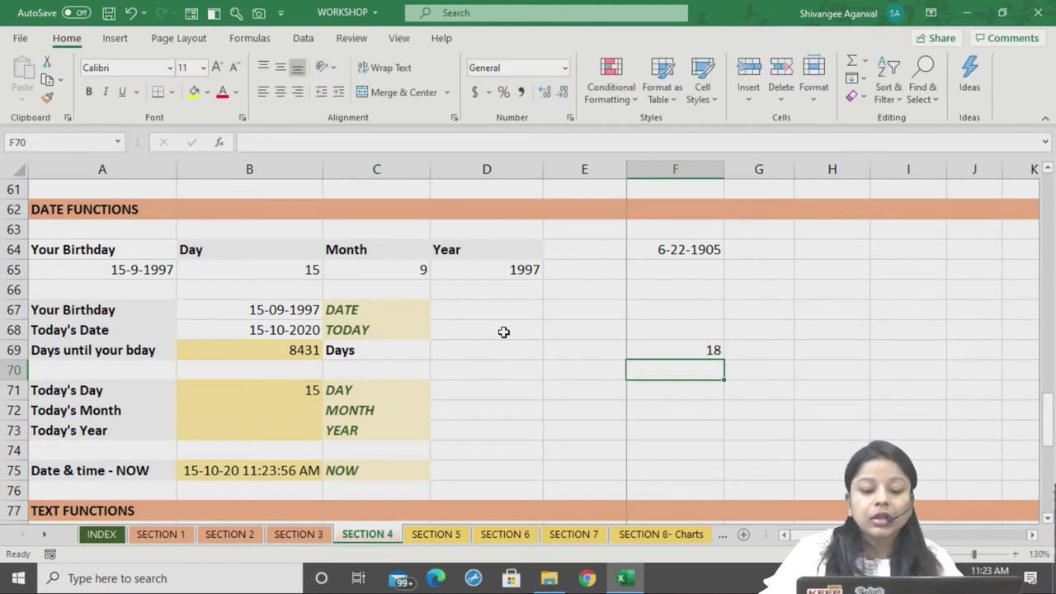
{"action": "left_click", "coordinate": [289, 476]}
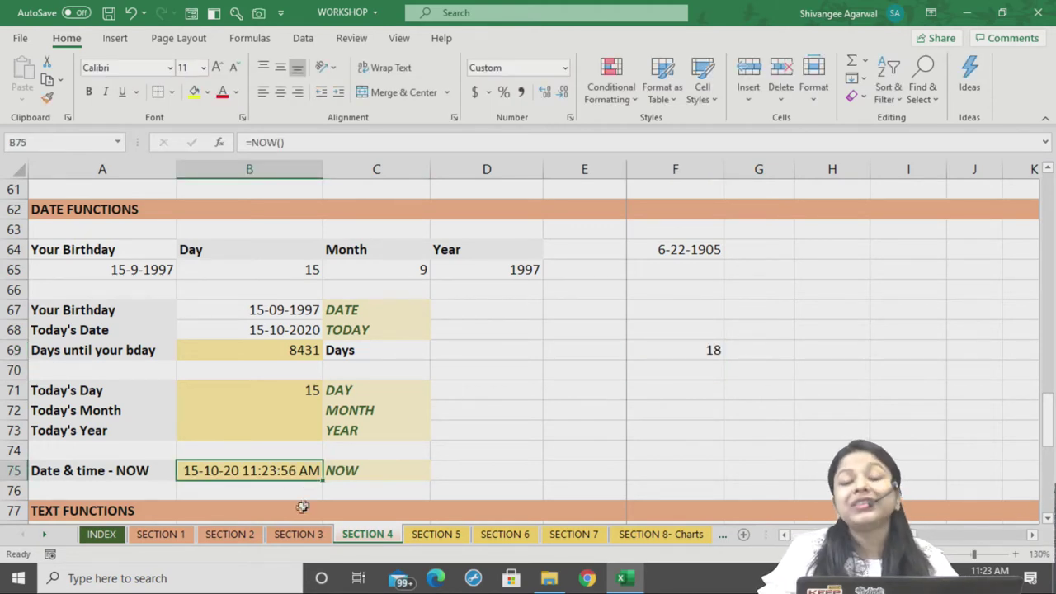
{"action": "left_click", "coordinate": [750, 382]}
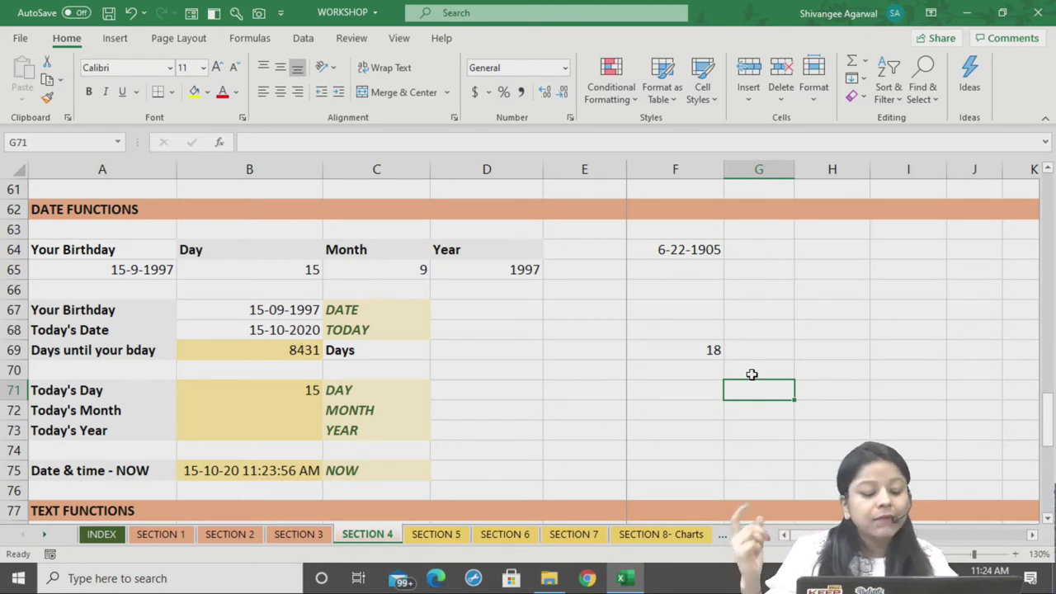
{"action": "left_click", "coordinate": [297, 534]}
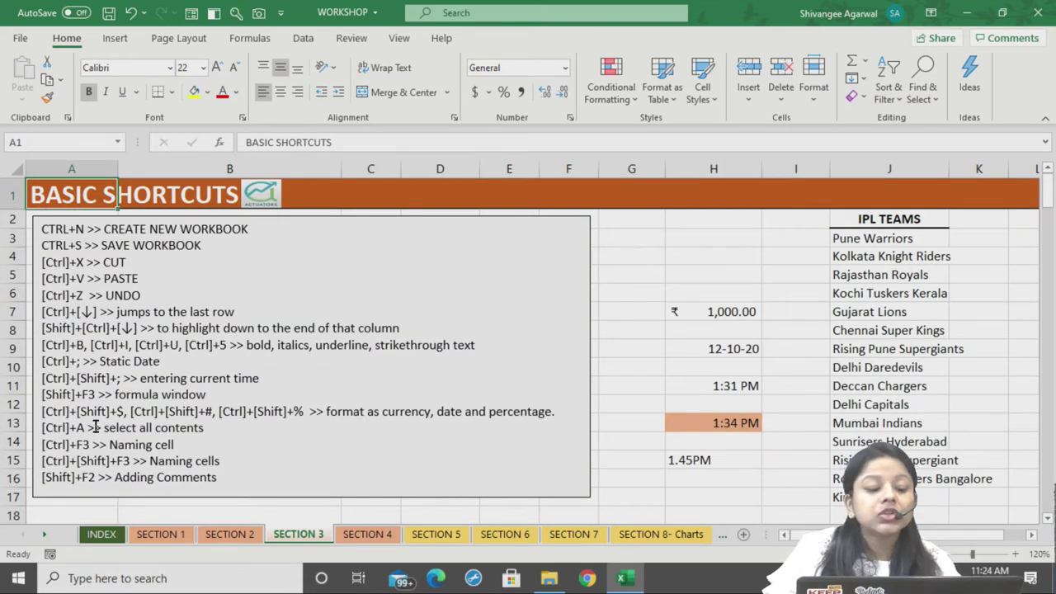
{"action": "left_click_drag", "start_coordinate": [166, 361], "coordinate": [43, 363]}
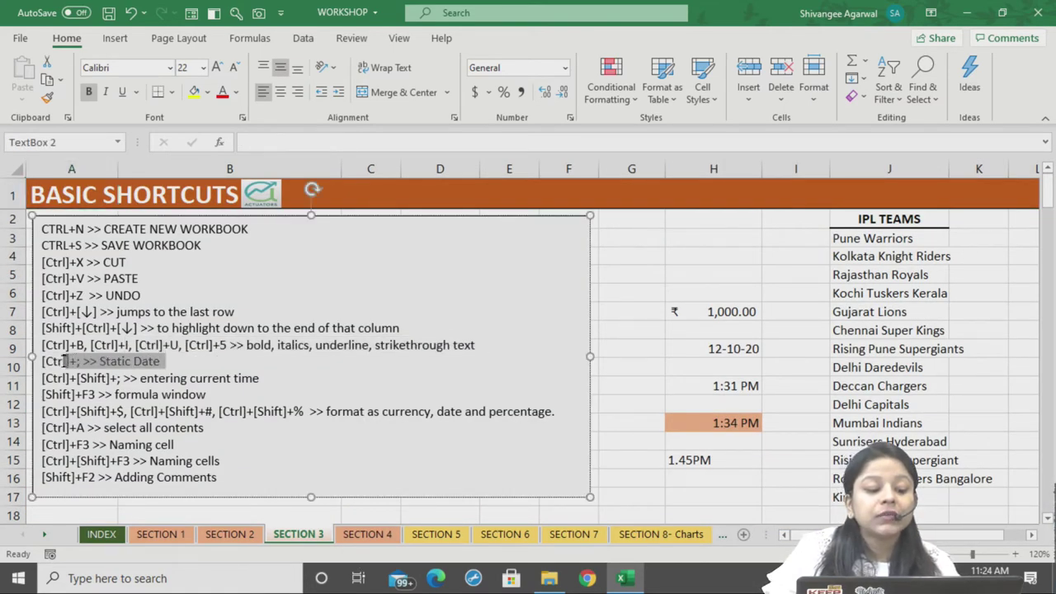
{"action": "left_click", "coordinate": [259, 378]}
{"action": "left_click", "coordinate": [43, 378], "text": "shift"}
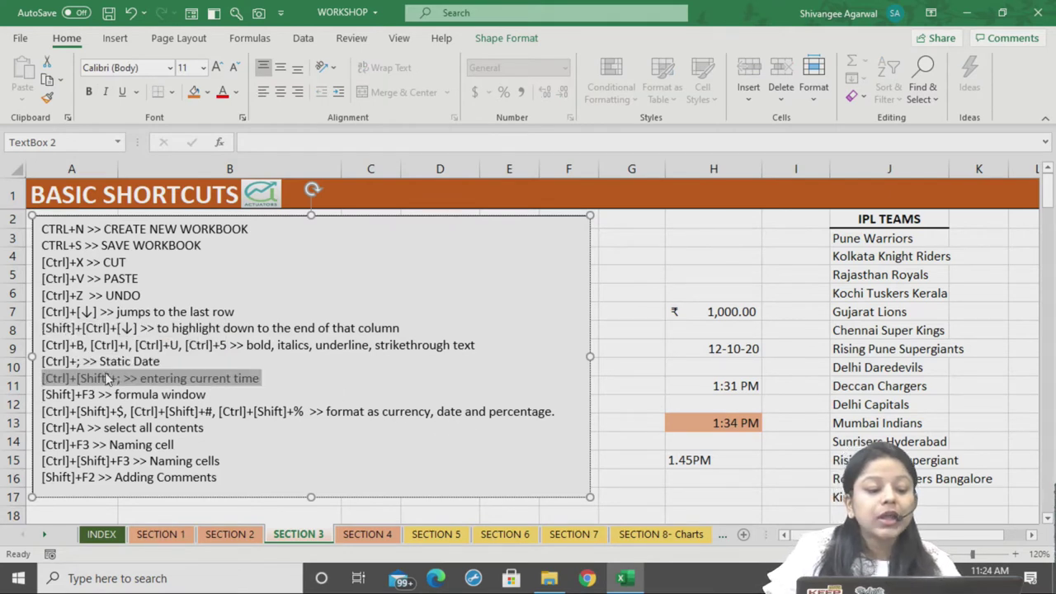
{"action": "left_click_drag", "start_coordinate": [82, 353], "coordinate": [47, 361]}
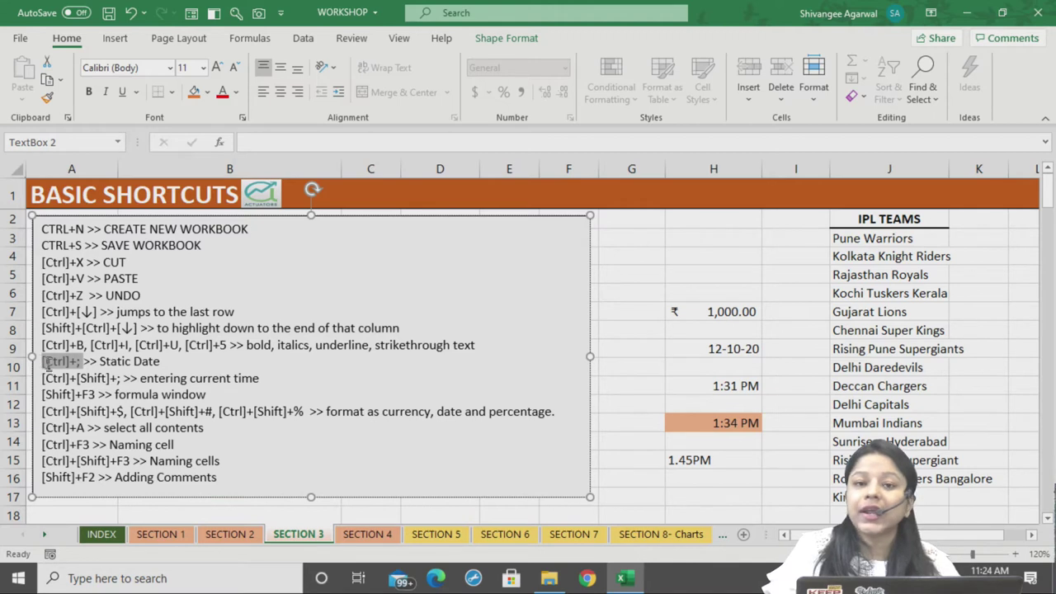
{"action": "left_click_drag", "start_coordinate": [116, 378], "coordinate": [122, 378]}
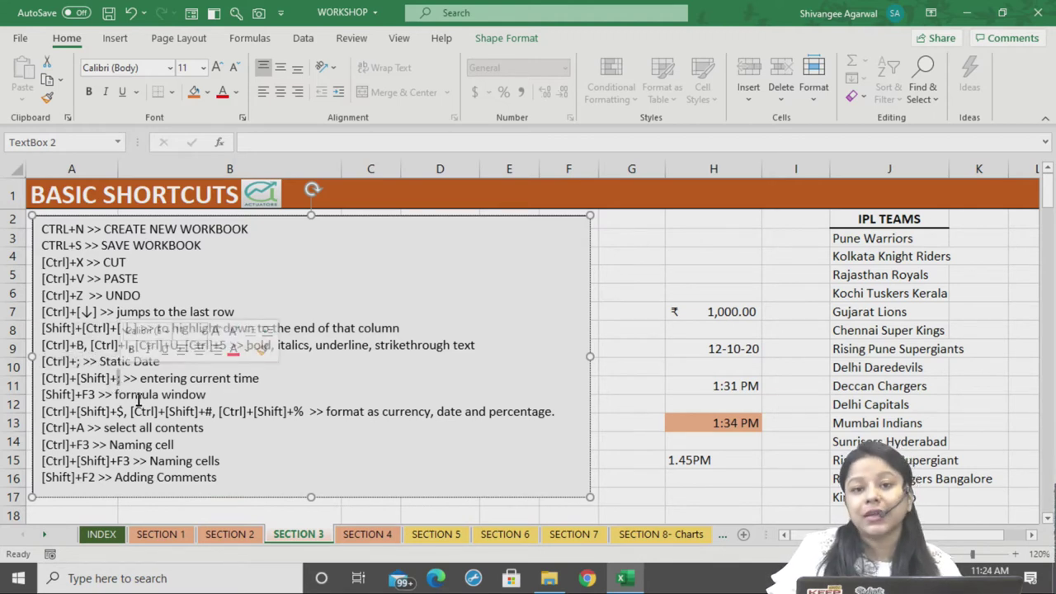
{"action": "left_click", "coordinate": [123, 380]}
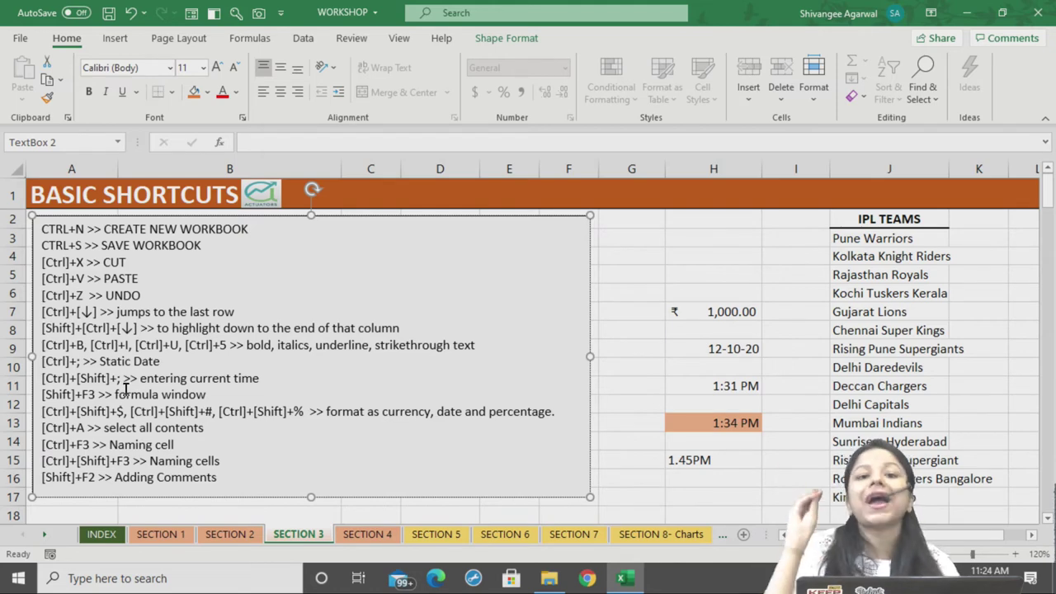
{"action": "left_click", "coordinate": [367, 535]}
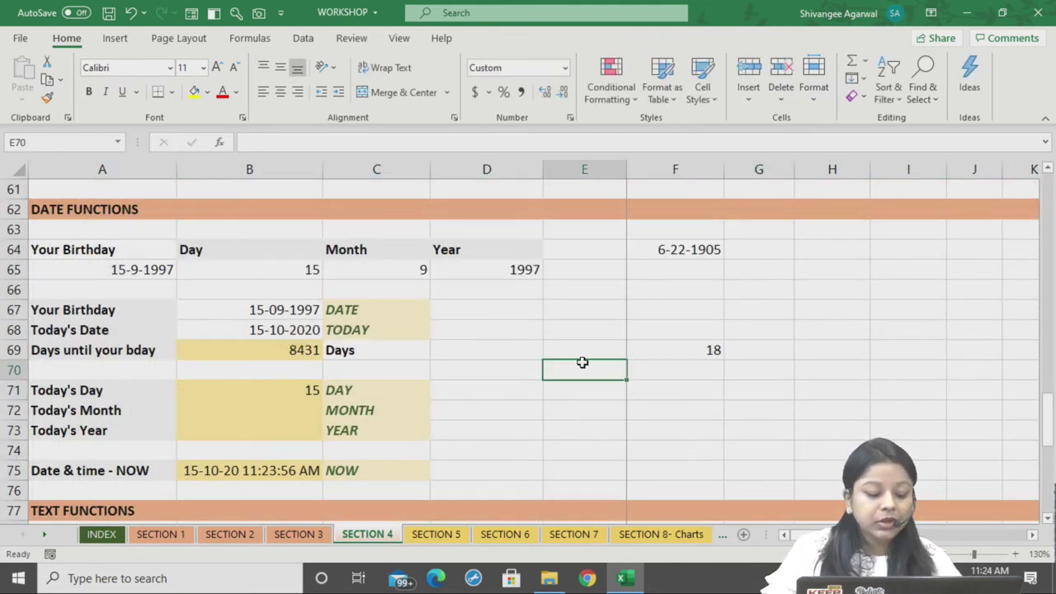
Insert a static current time in D75 and format it as h:mm:ss AM/PM
{"action": "left_click", "coordinate": [446, 469]}
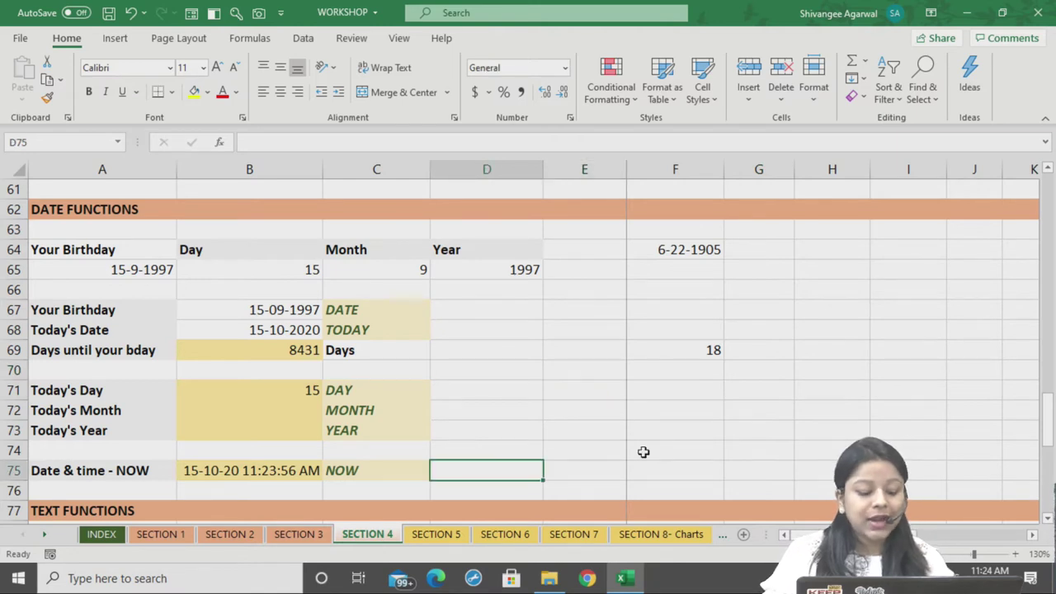
{"action": "key", "text": "ctrl+shift+semicolon"}
{"action": "key", "text": "Return"}
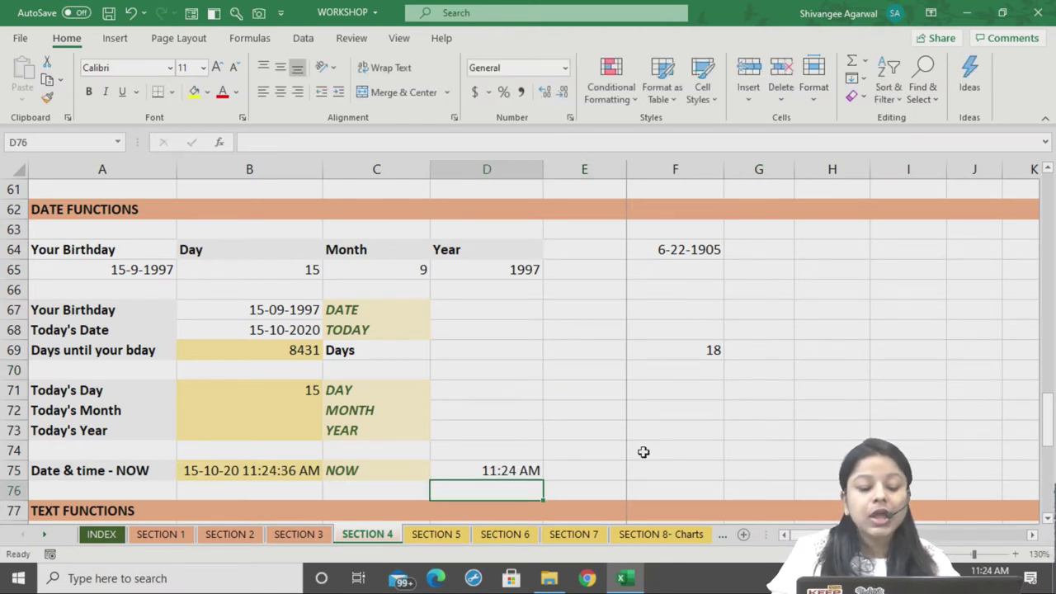
{"action": "left_click", "coordinate": [499, 474]}
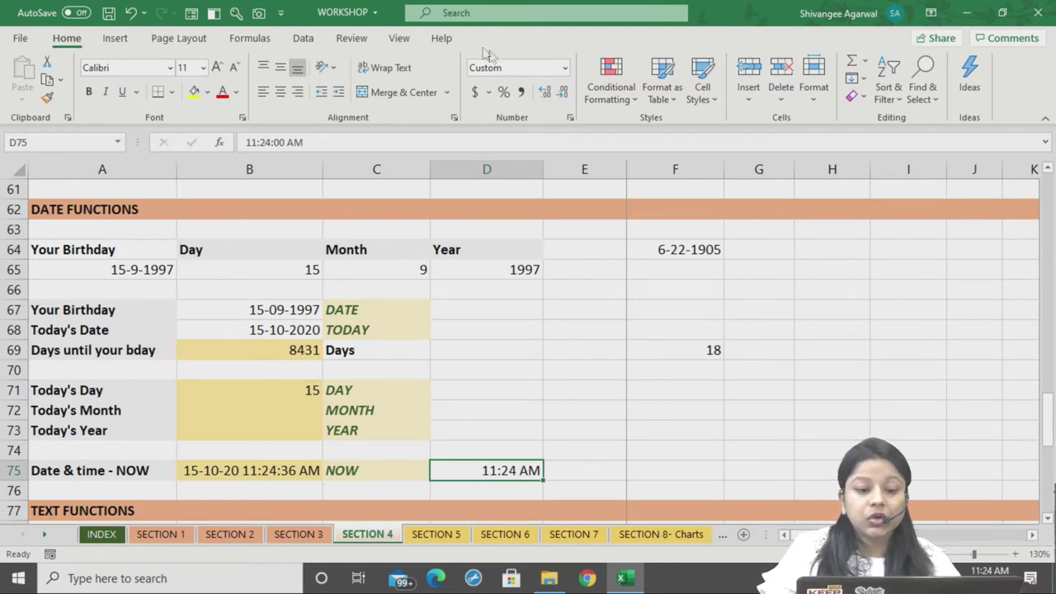
{"action": "right_click", "coordinate": [521, 470]}
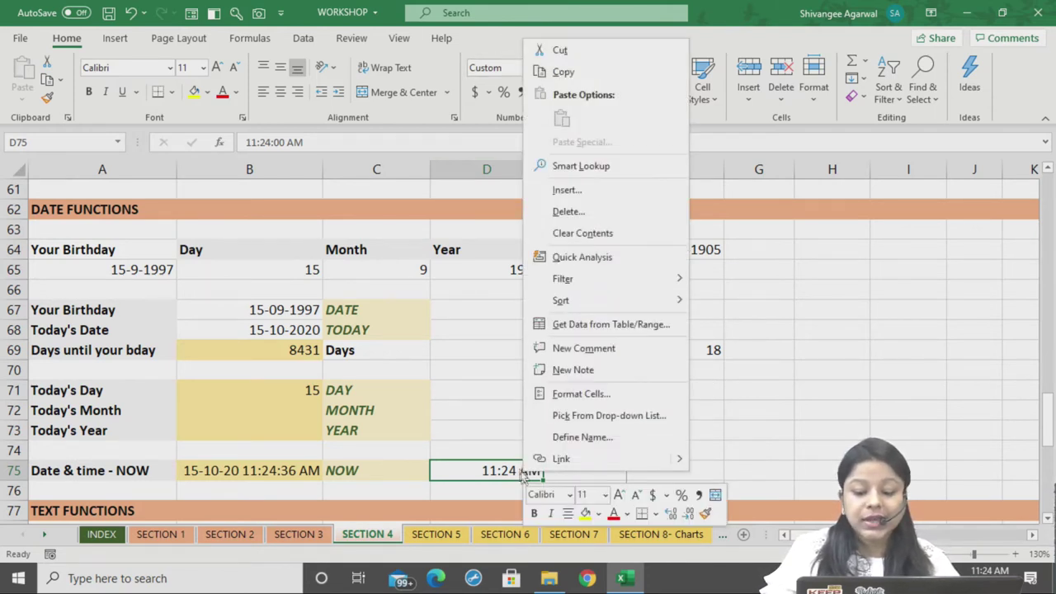
{"action": "left_click", "coordinate": [580, 394]}
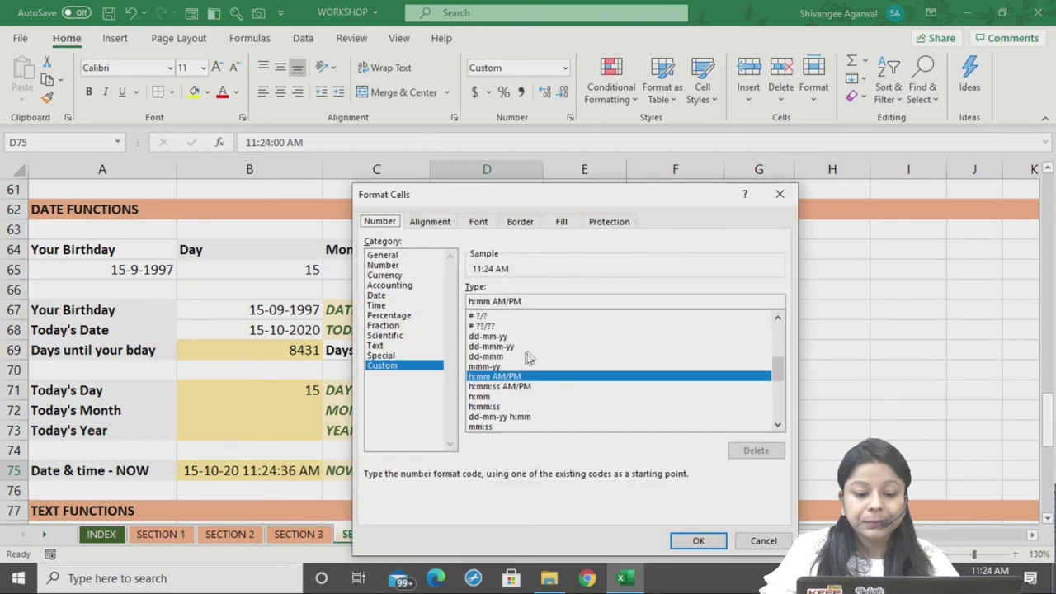
{"action": "left_click", "coordinate": [503, 386]}
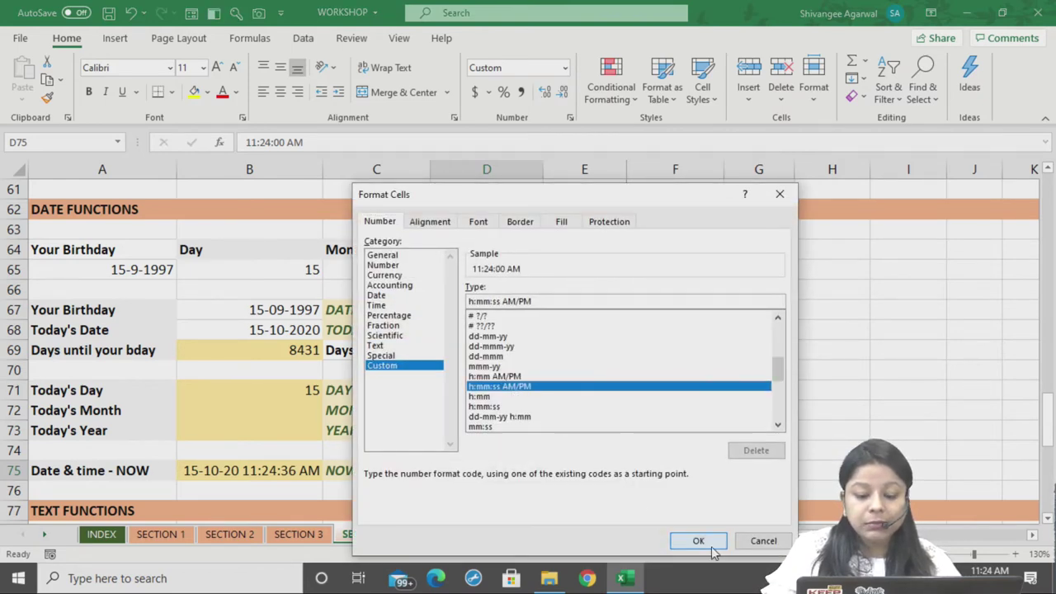
{"action": "left_click", "coordinate": [698, 540]}
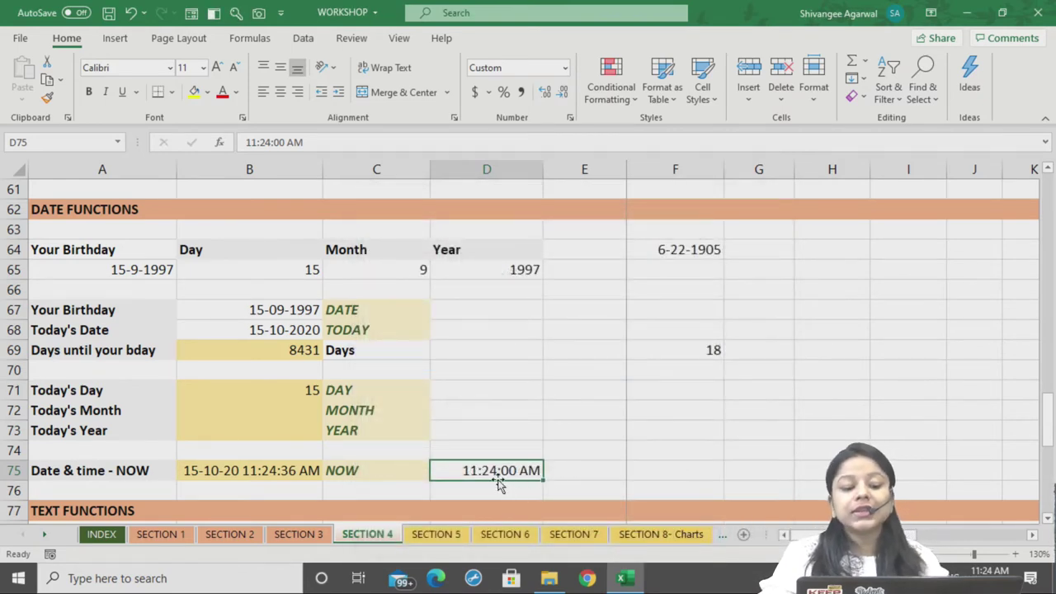
Re-enter =9+9 in F69 to force recalculation and compare against B75's NOW time
{"action": "left_click", "coordinate": [704, 350]}
{"action": "type", "text": "=9+9"}
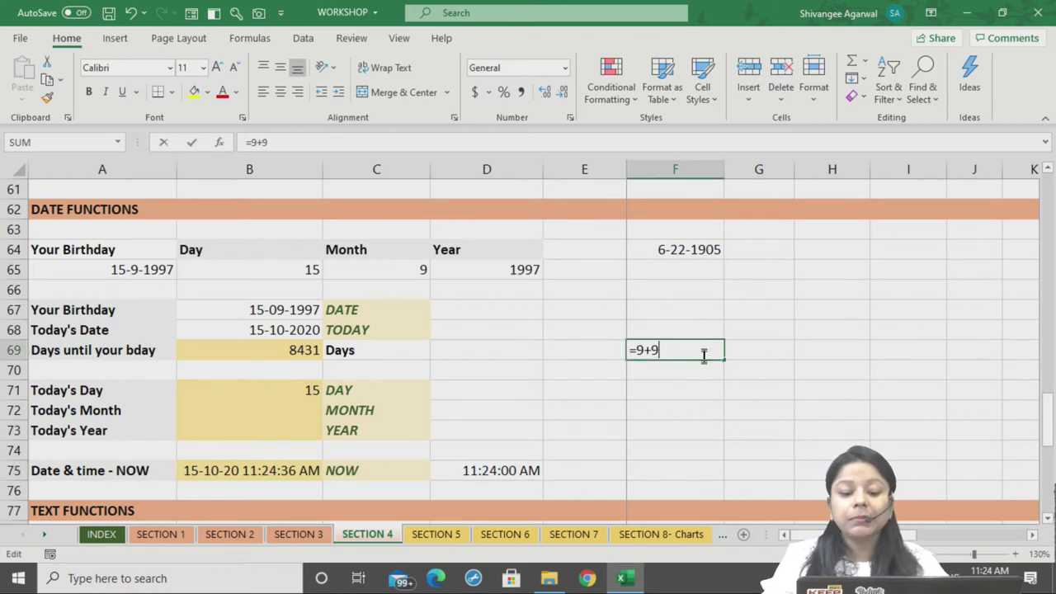
{"action": "key", "text": "Return"}
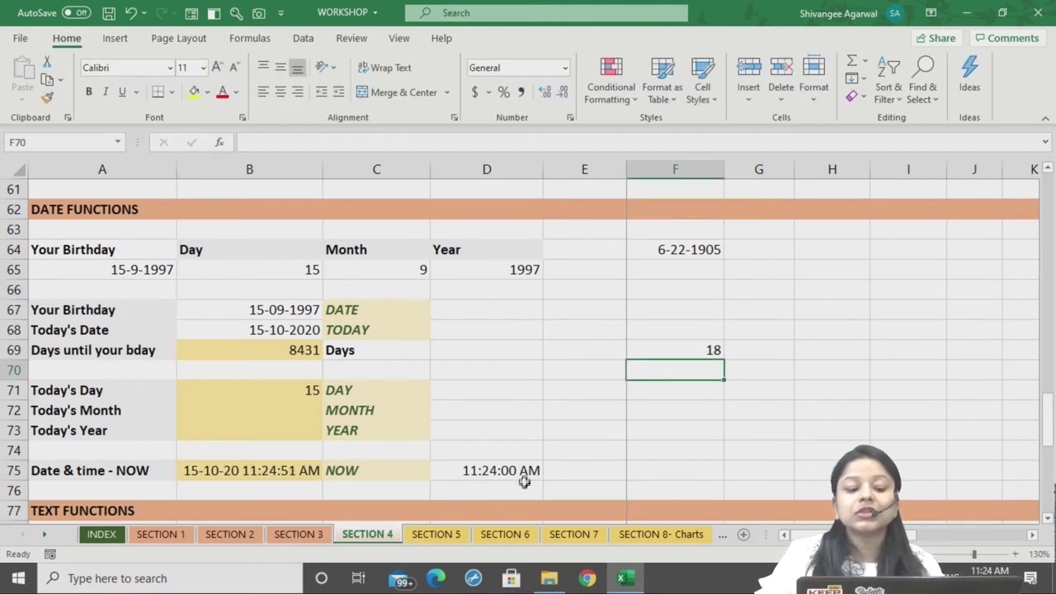
{"action": "left_click", "coordinate": [216, 471]}
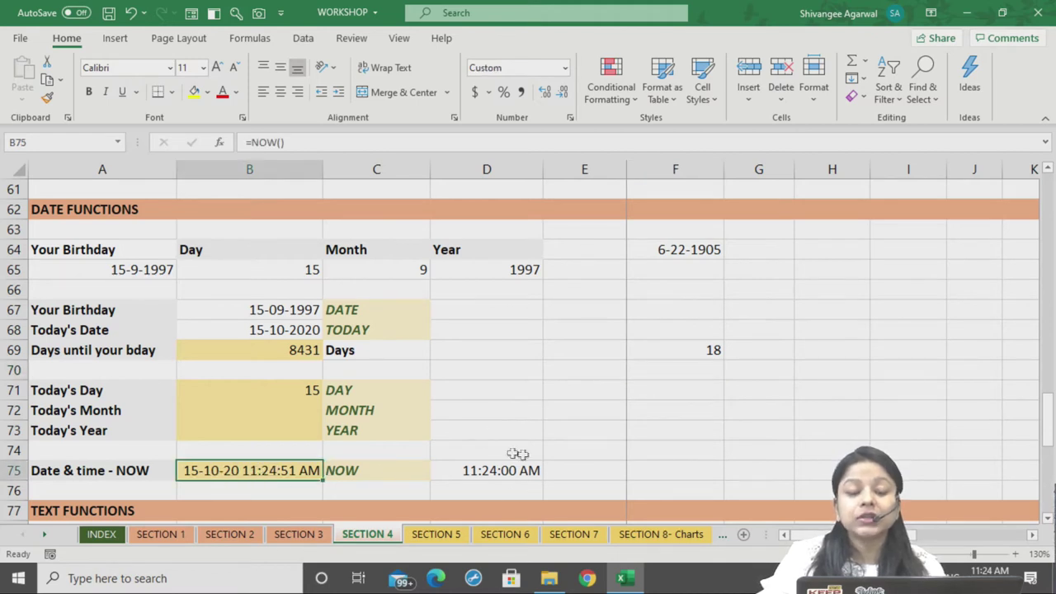
{"action": "left_click", "coordinate": [688, 350]}
{"action": "double_click", "coordinate": [688, 349]}
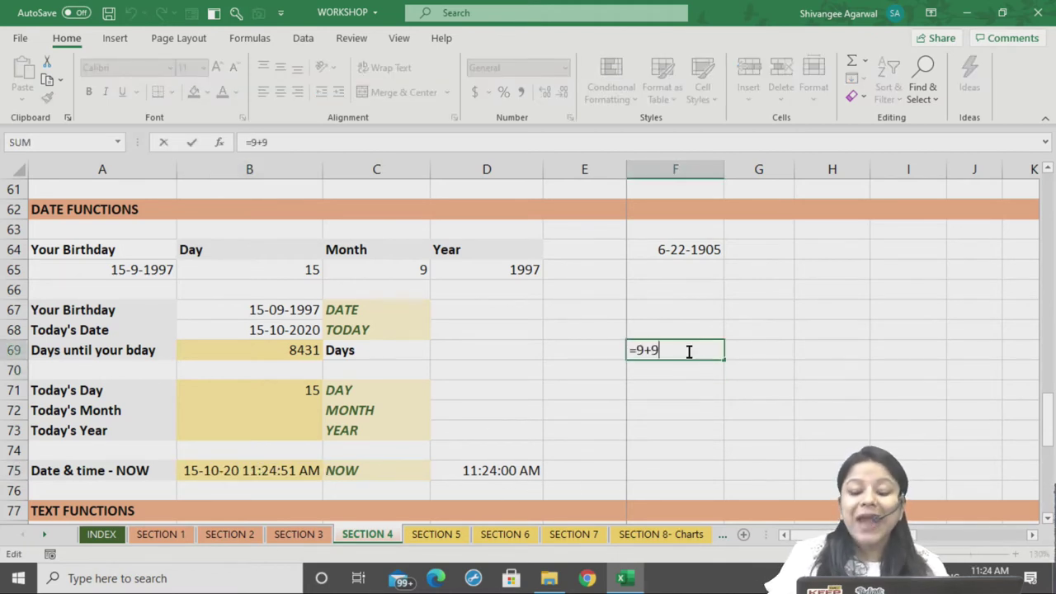
{"action": "key", "text": "Return"}
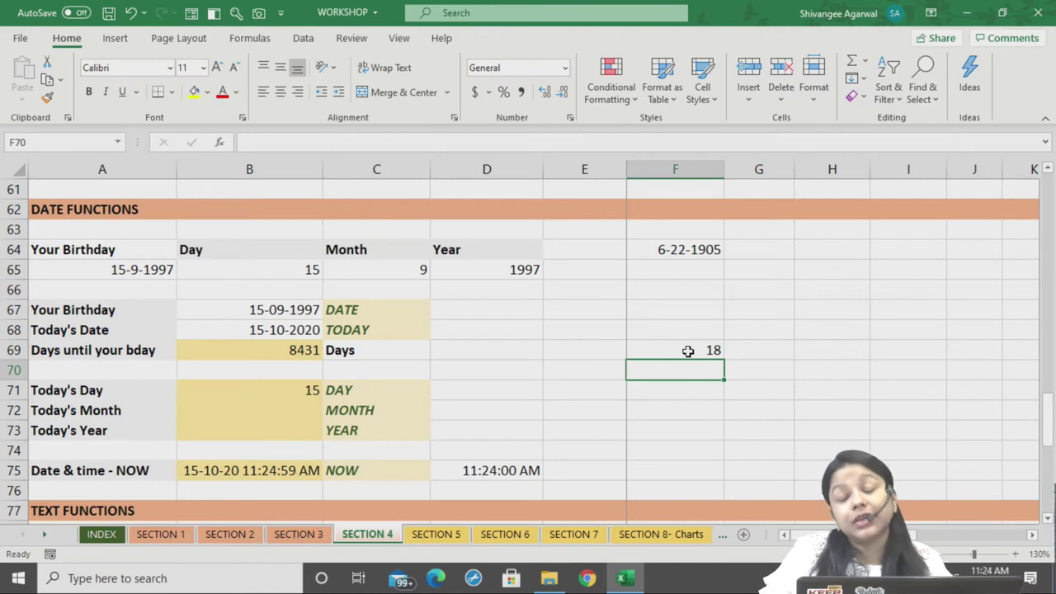
{"action": "left_click", "coordinate": [512, 447]}
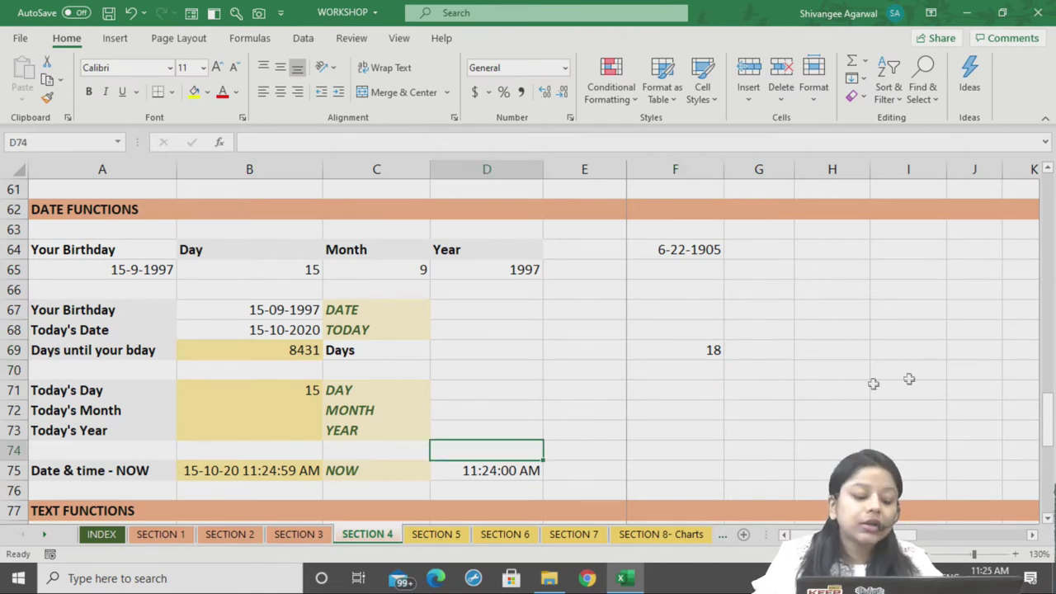
Type the static date 15-10-2020 in D68 and give D68 and D75 yellow fills
{"action": "left_click", "coordinate": [467, 334]}
{"action": "type", "text": "15-10-2020"}
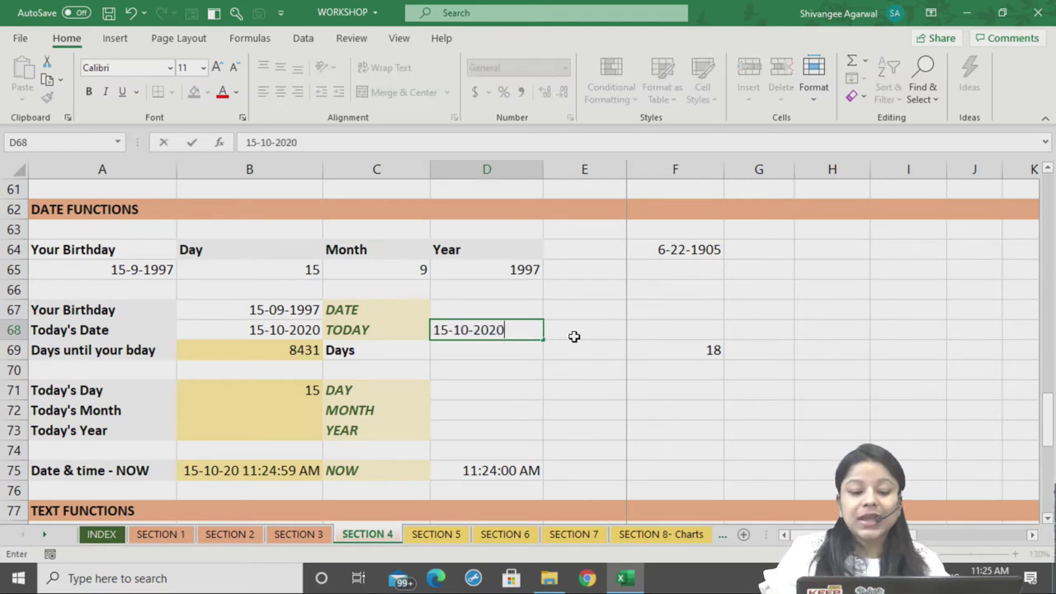
{"action": "left_click", "coordinate": [487, 368]}
{"action": "left_click", "coordinate": [511, 327]}
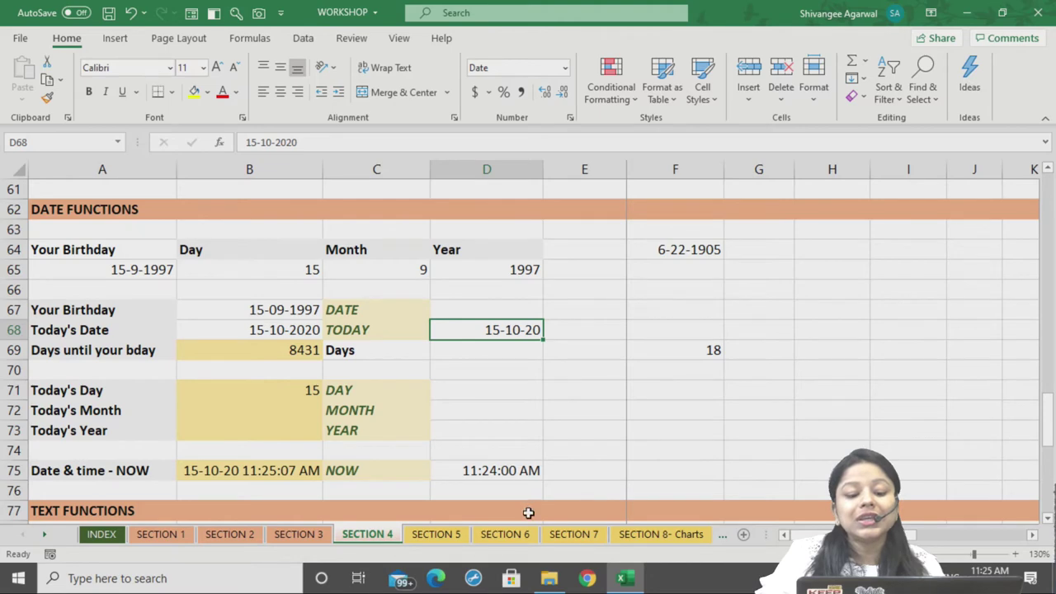
{"action": "left_click", "coordinate": [197, 92]}
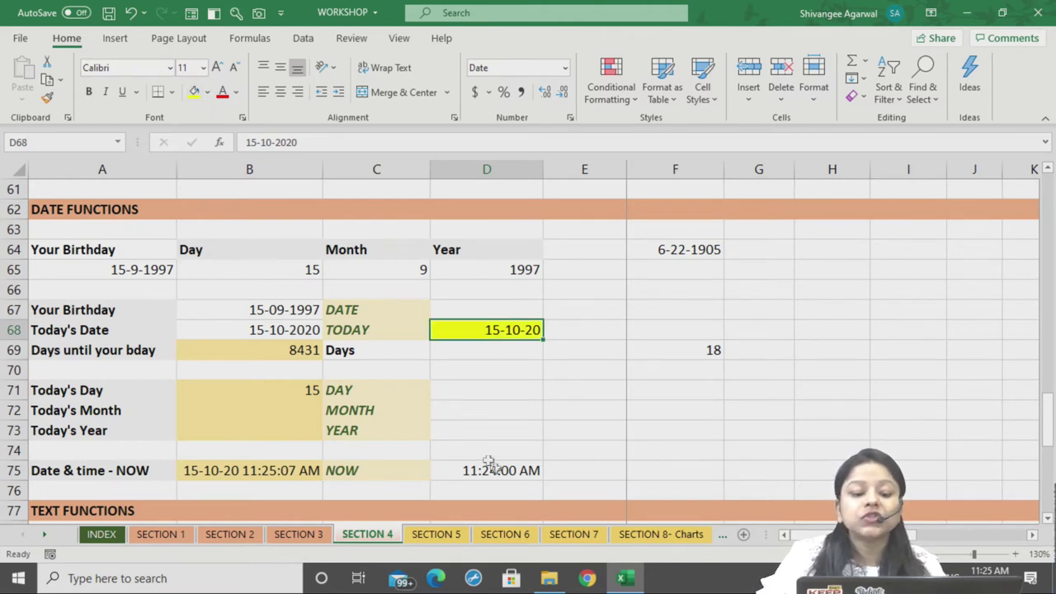
{"action": "left_click", "coordinate": [507, 471]}
{"action": "left_click", "coordinate": [196, 92]}
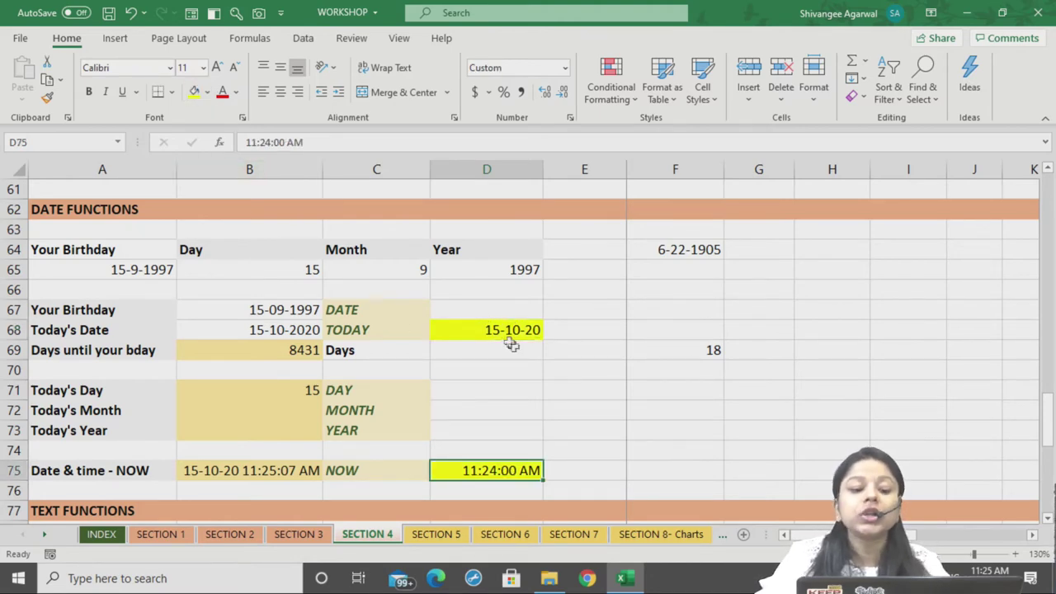
{"action": "scroll", "coordinate": [498, 332], "scroll_direction": "down", "scroll_amount": 2}
Scroll to TEXT FUNCTIONS and retype the full name in A80 with the surname in capitals
{"action": "scroll", "coordinate": [501, 348], "scroll_direction": "down", "scroll_amount": 3}
{"action": "scroll", "coordinate": [502, 348], "scroll_direction": "down", "scroll_amount": 1}
{"action": "scroll", "coordinate": [545, 344], "scroll_direction": "up", "scroll_amount": 1}
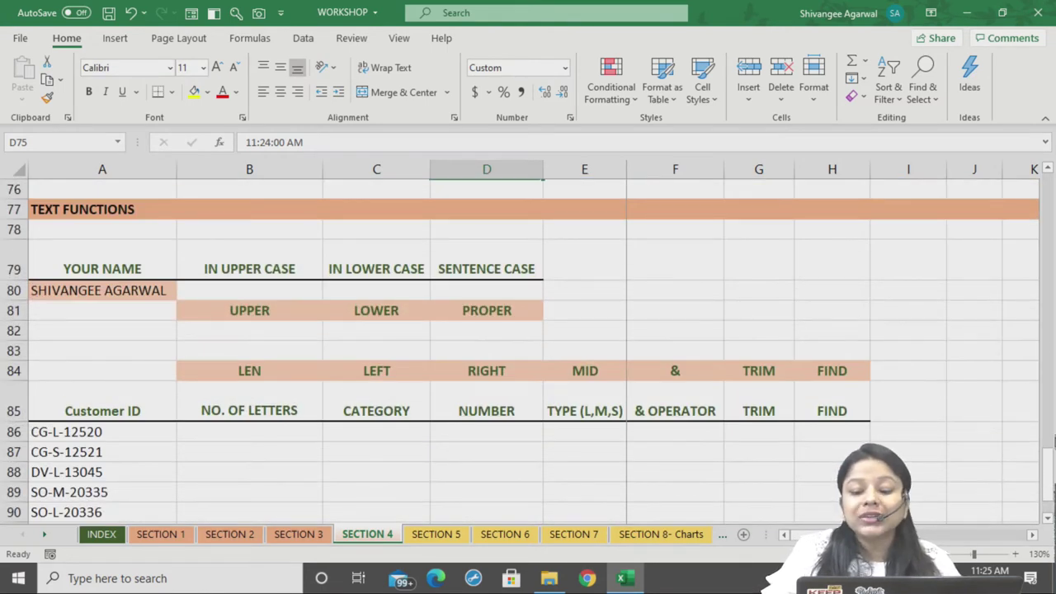
{"action": "left_click_drag", "start_coordinate": [1050, 466], "coordinate": [1052, 465]}
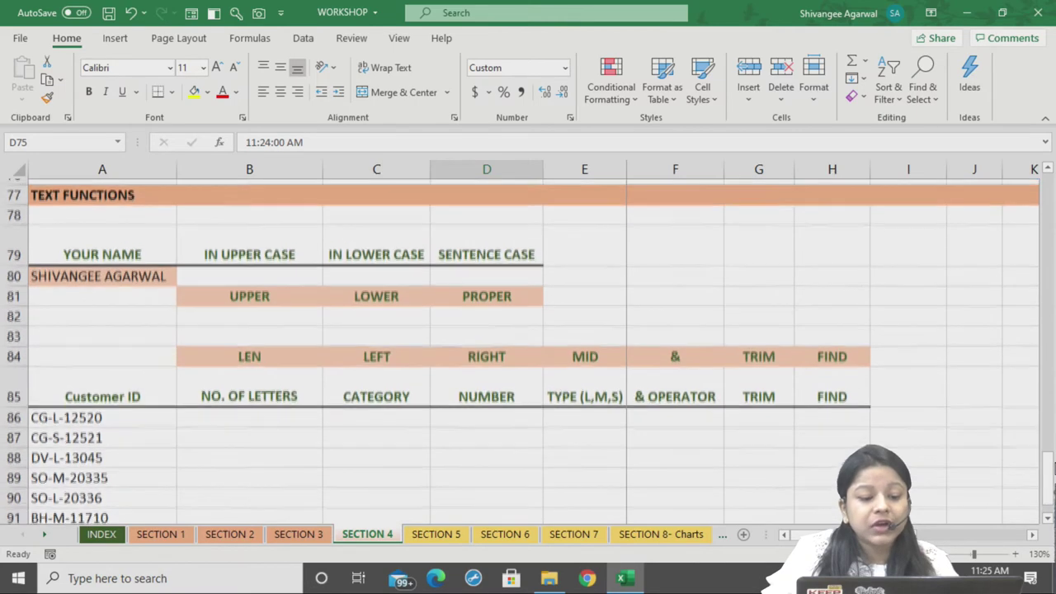
{"action": "left_click", "coordinate": [260, 273]}
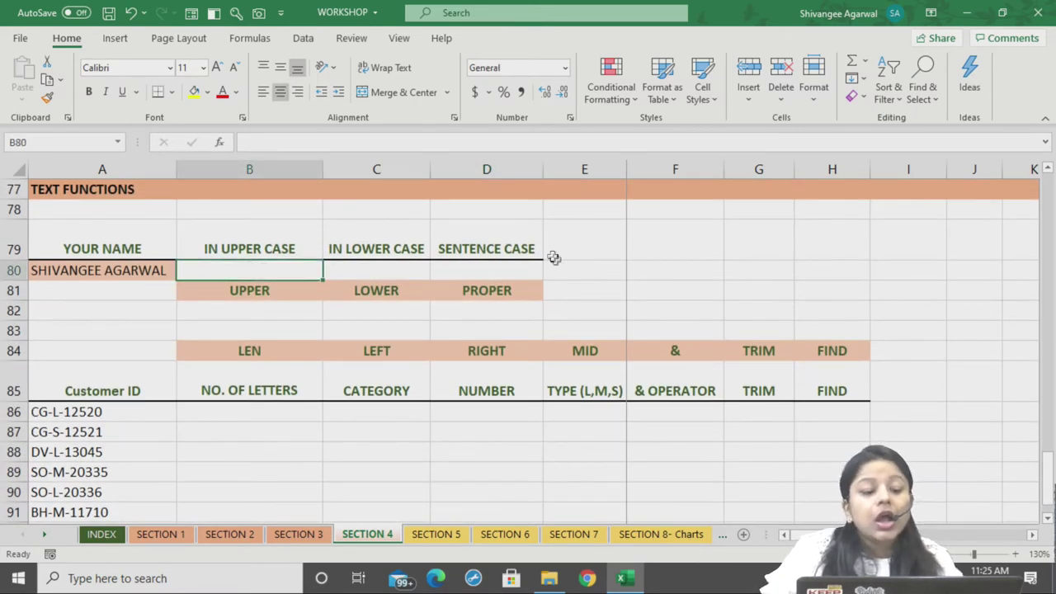
{"action": "left_click", "coordinate": [110, 270]}
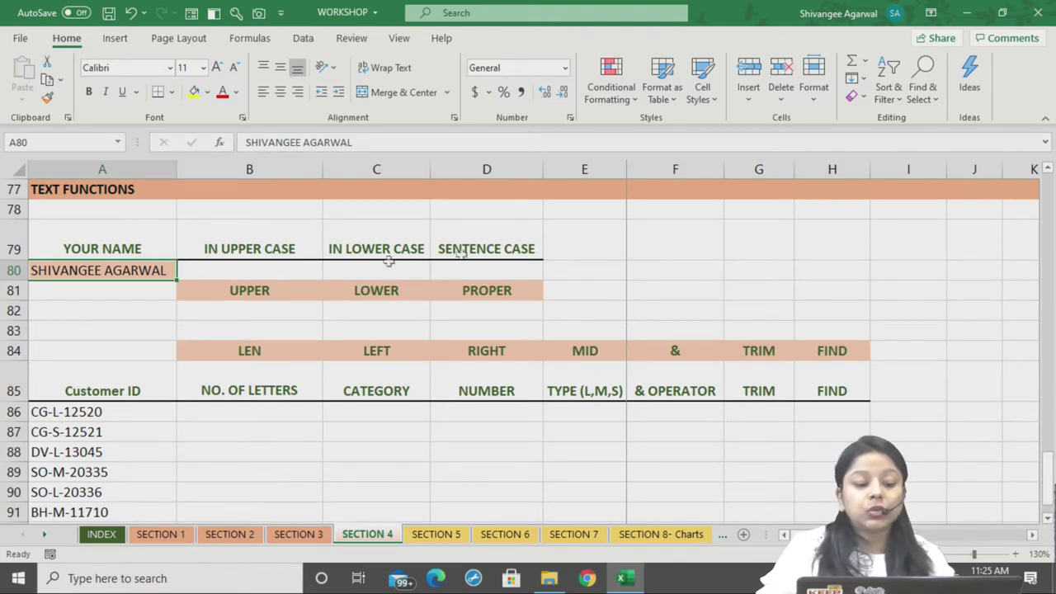
{"action": "left_click", "coordinate": [228, 265]}
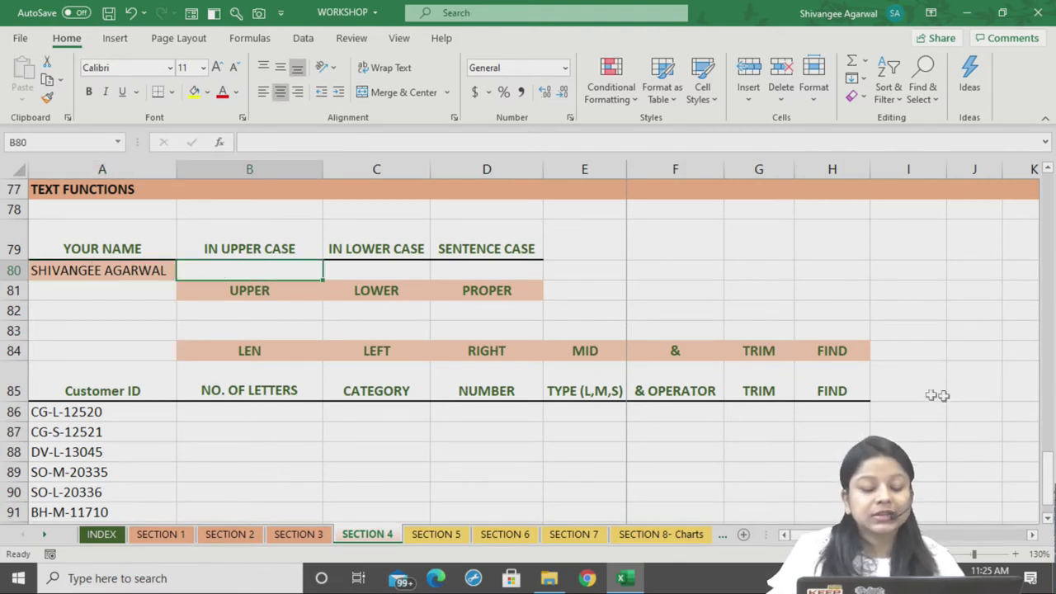
{"action": "left_click", "coordinate": [136, 277]}
{"action": "type", "text": "Shiv"}
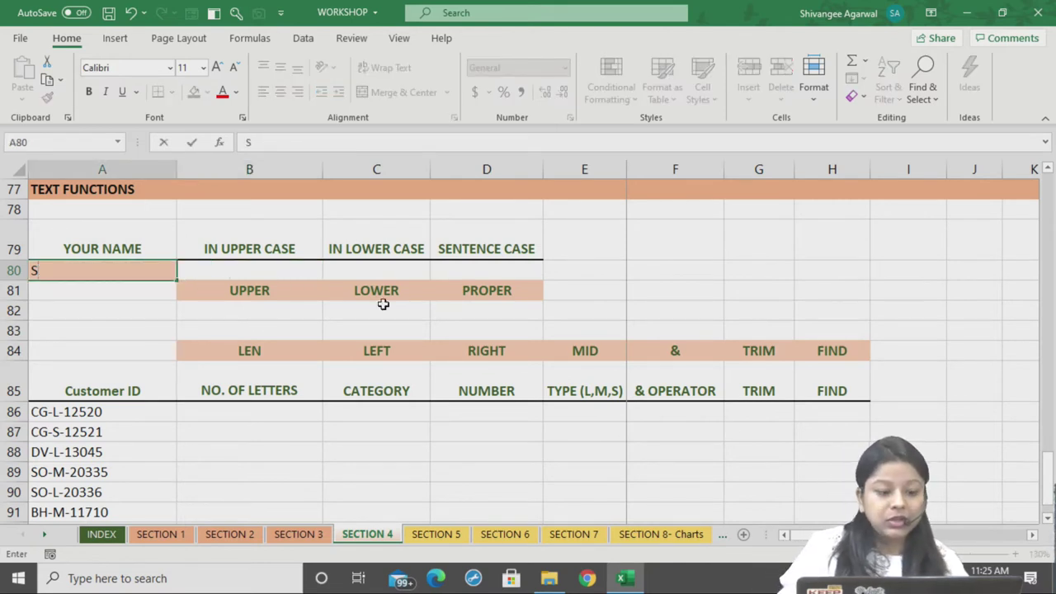
{"action": "type", "text": "angee AGA"}
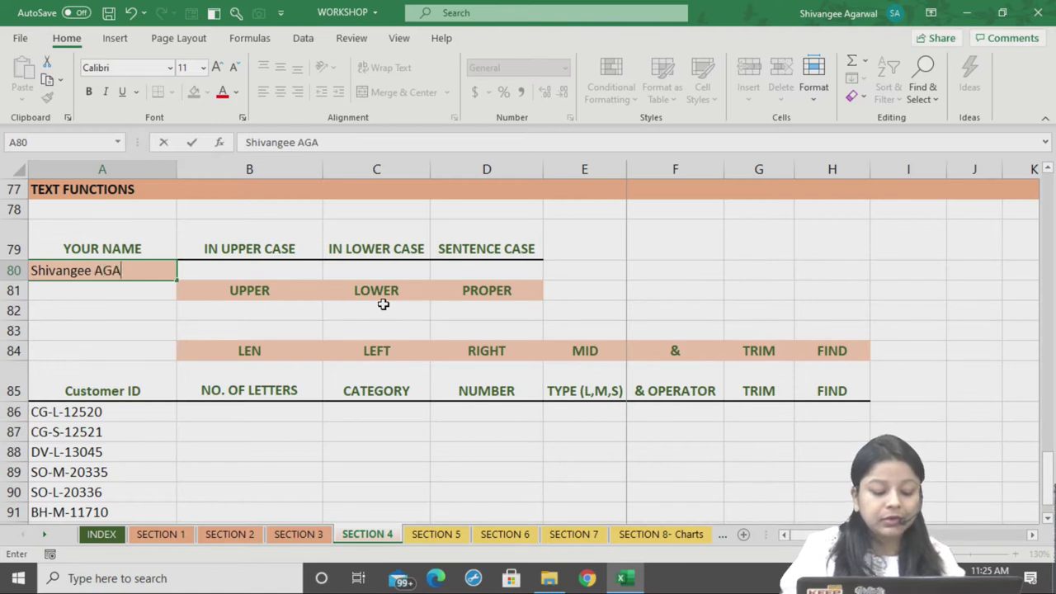
{"action": "type", "text": "RWAL"}
{"action": "key", "text": "Return"}
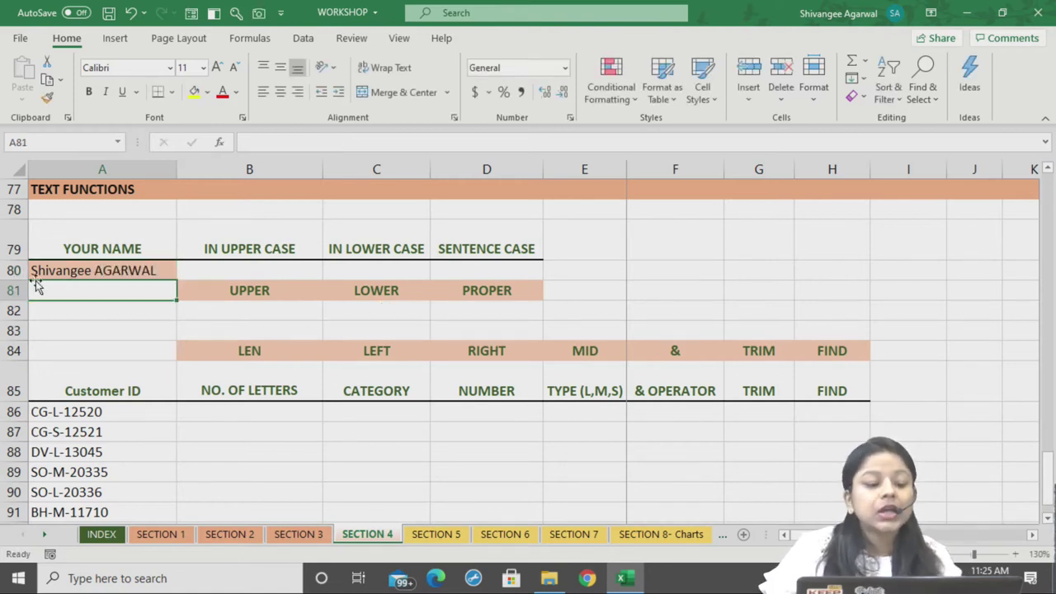
{"action": "left_click", "coordinate": [257, 271]}
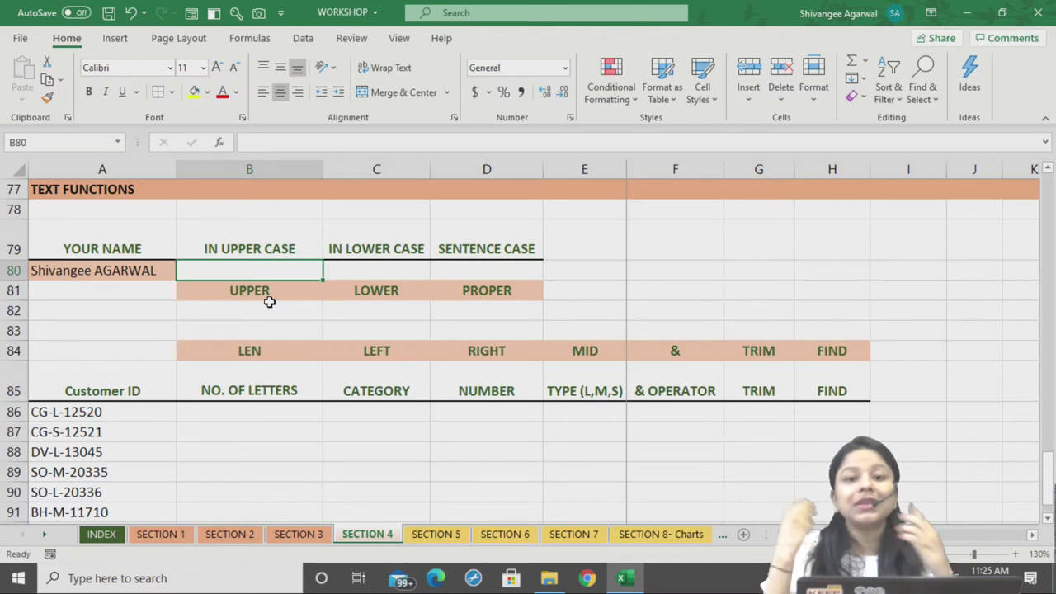
Enter =UPPER(A80) in B80 to show the name in capitals
{"action": "type", "text": "=UPPER("}
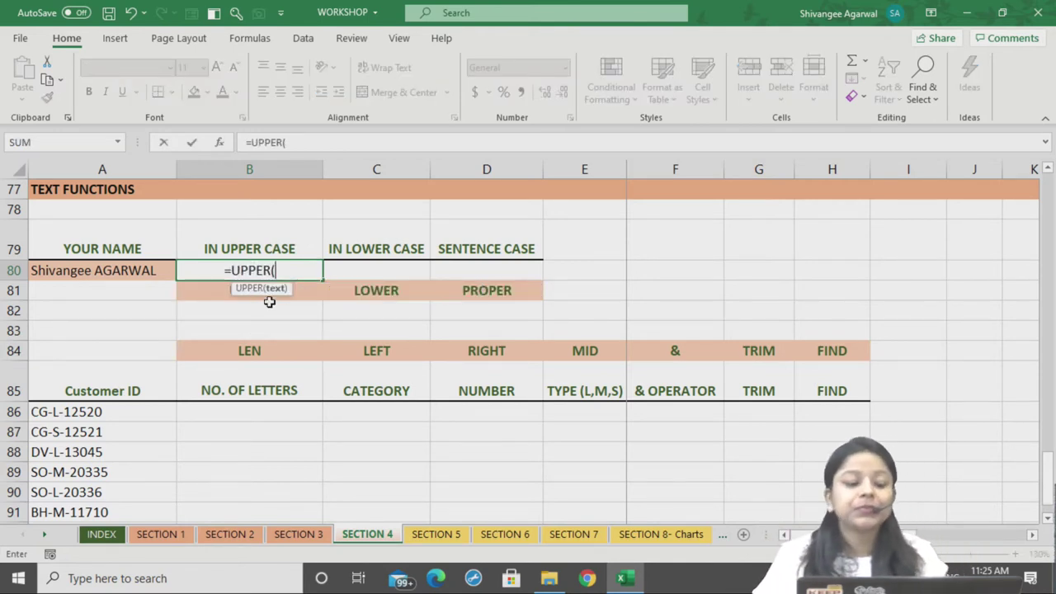
{"action": "key", "text": "Left"}
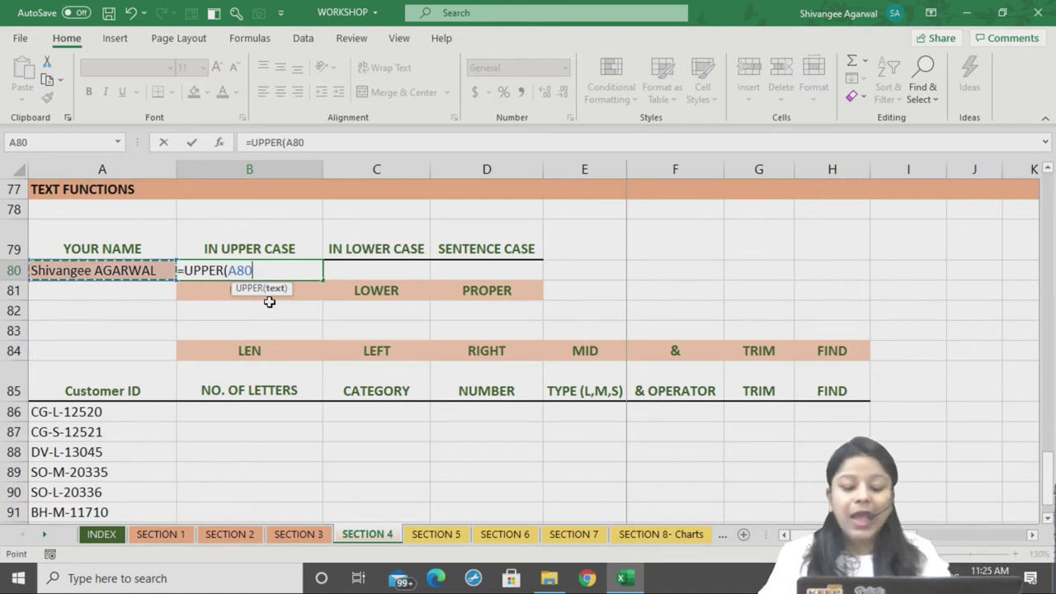
{"action": "type", "text": ")"}
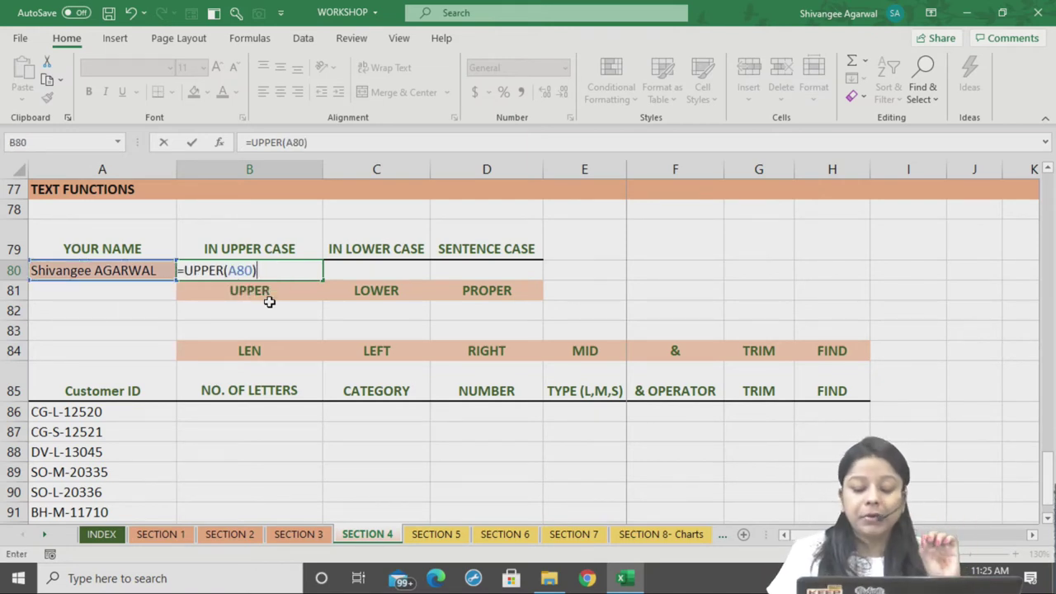
{"action": "key", "text": "Return"}
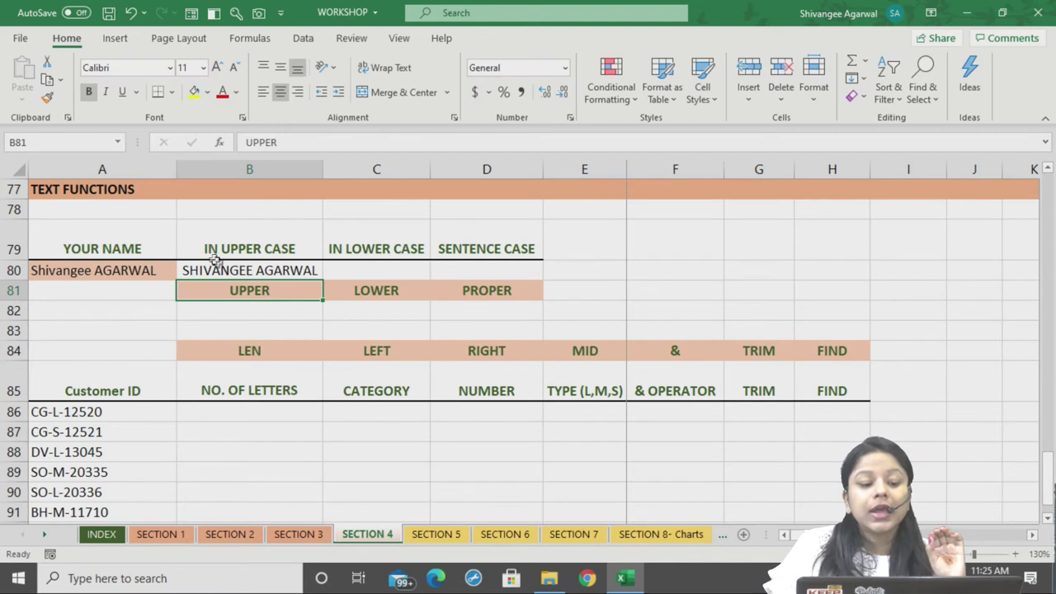
{"action": "left_click", "coordinate": [218, 270]}
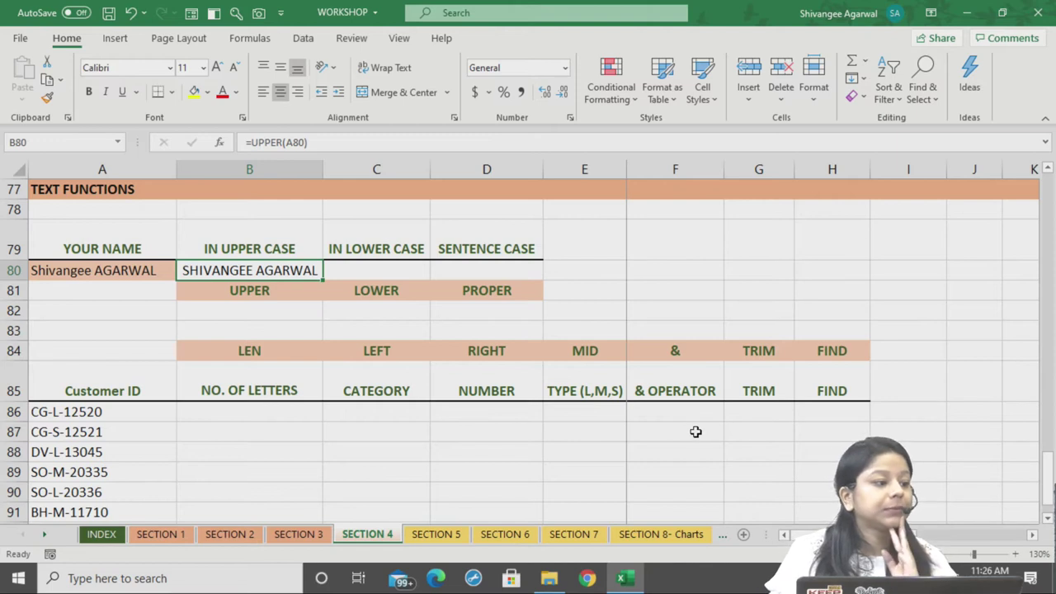
Enter =LOWER(A80) in C80 and autofit column C to the lowercase name
{"action": "left_click", "coordinate": [347, 270]}
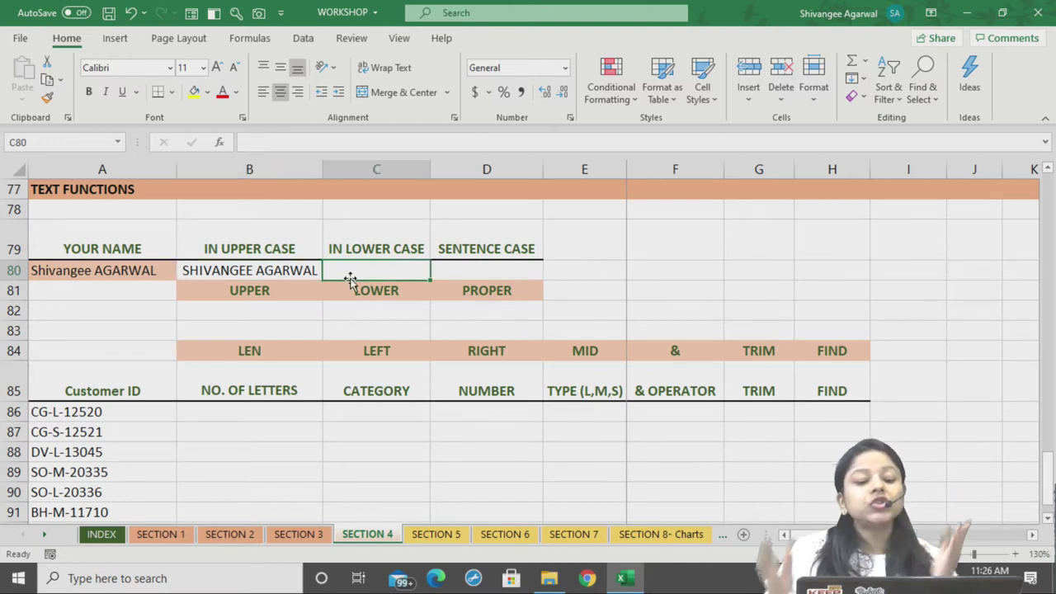
{"action": "type", "text": "="}
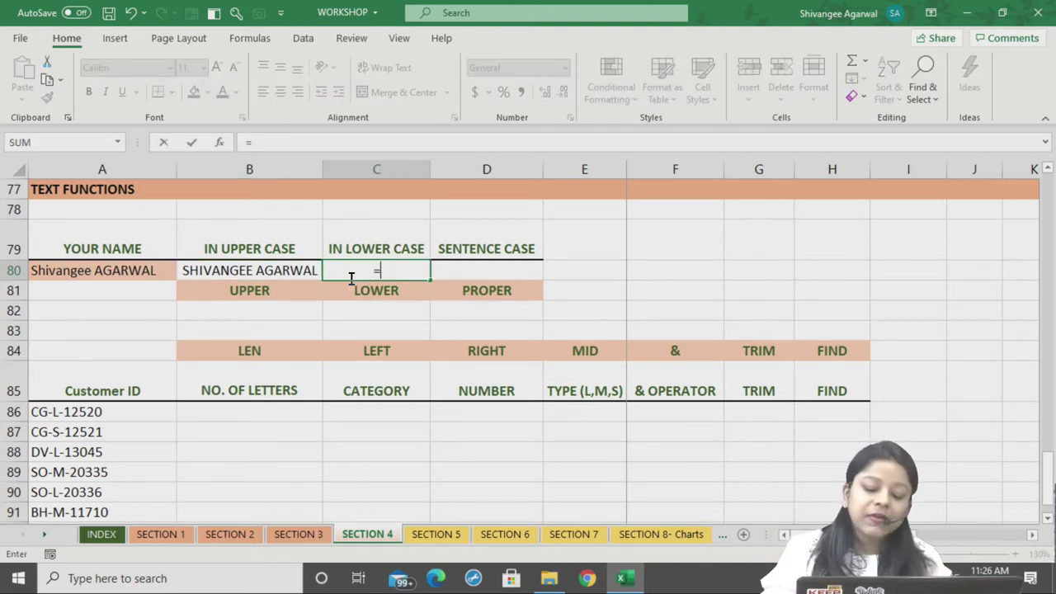
{"action": "type", "text": "LOWER("}
{"action": "key", "text": "Left"}
{"action": "key", "text": "Left"}
{"action": "type", "text": ")"}
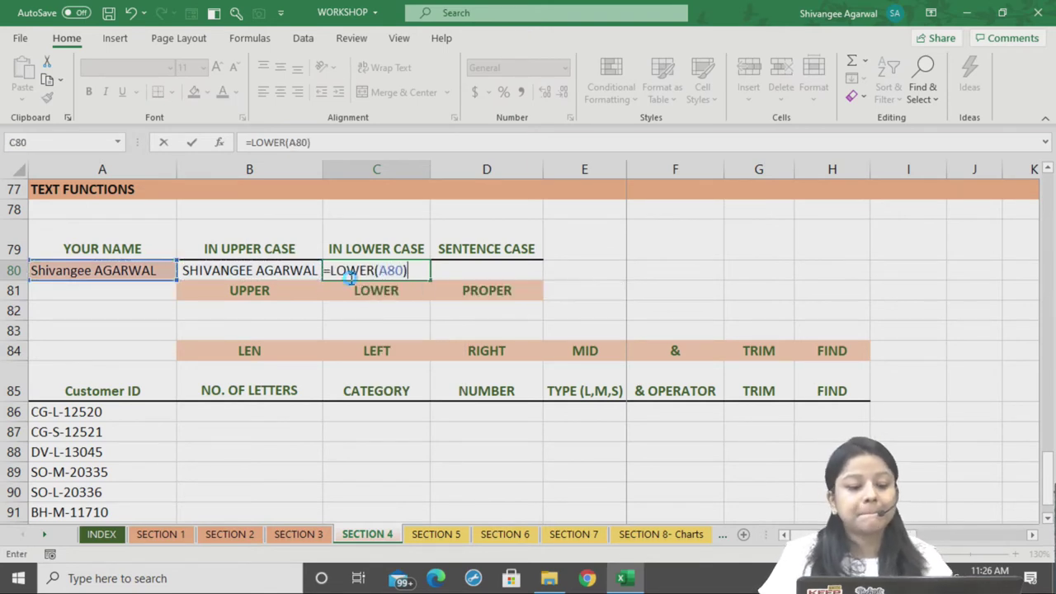
{"action": "key", "text": "Return"}
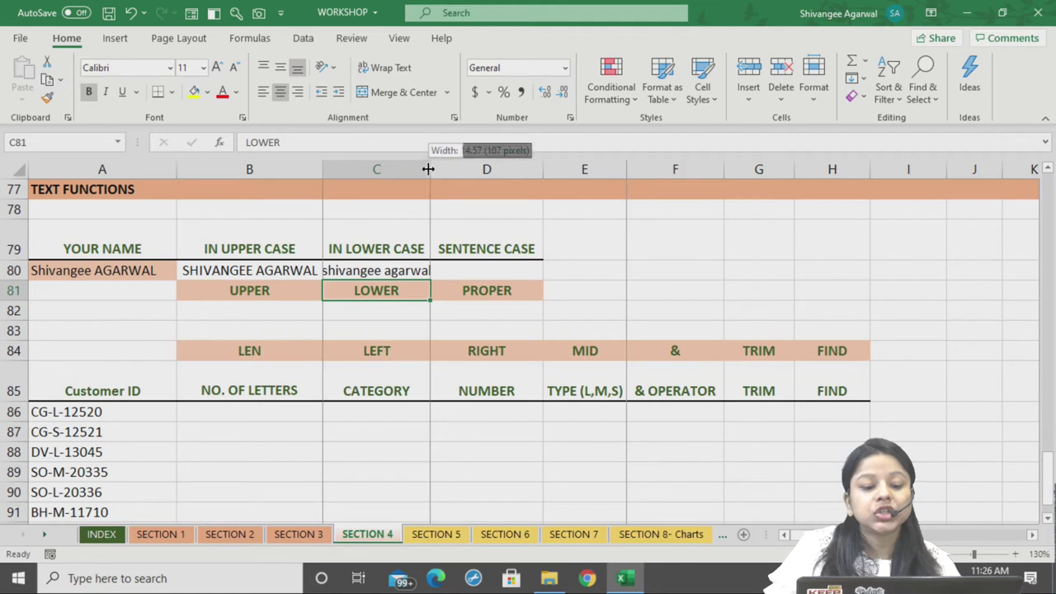
{"action": "double_click", "coordinate": [430, 168]}
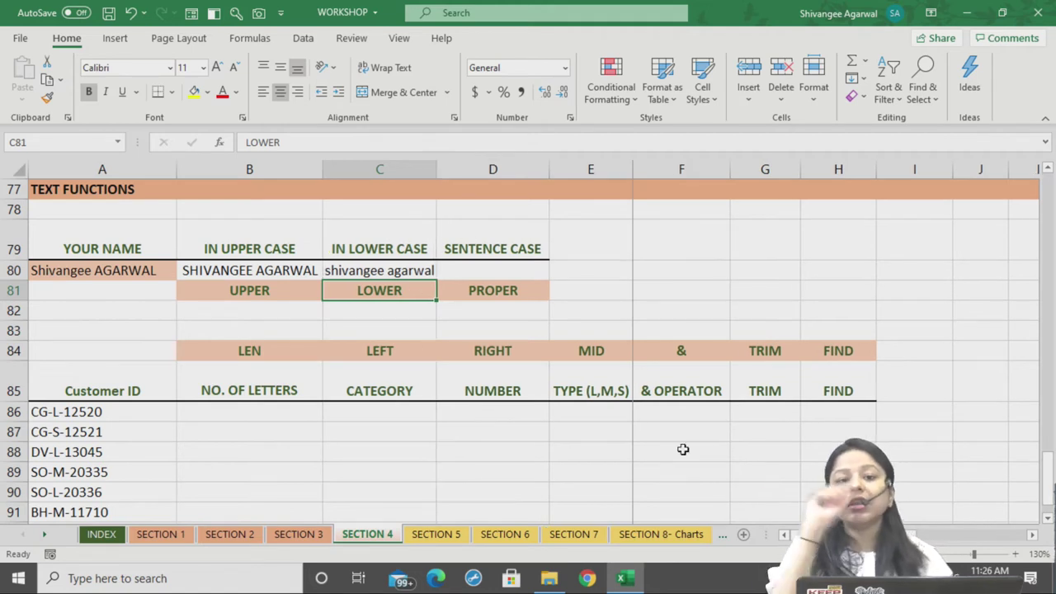
Enter =PROPER(A80) in D80 and widen column D to fit the proper-case name
{"action": "left_click", "coordinate": [508, 276]}
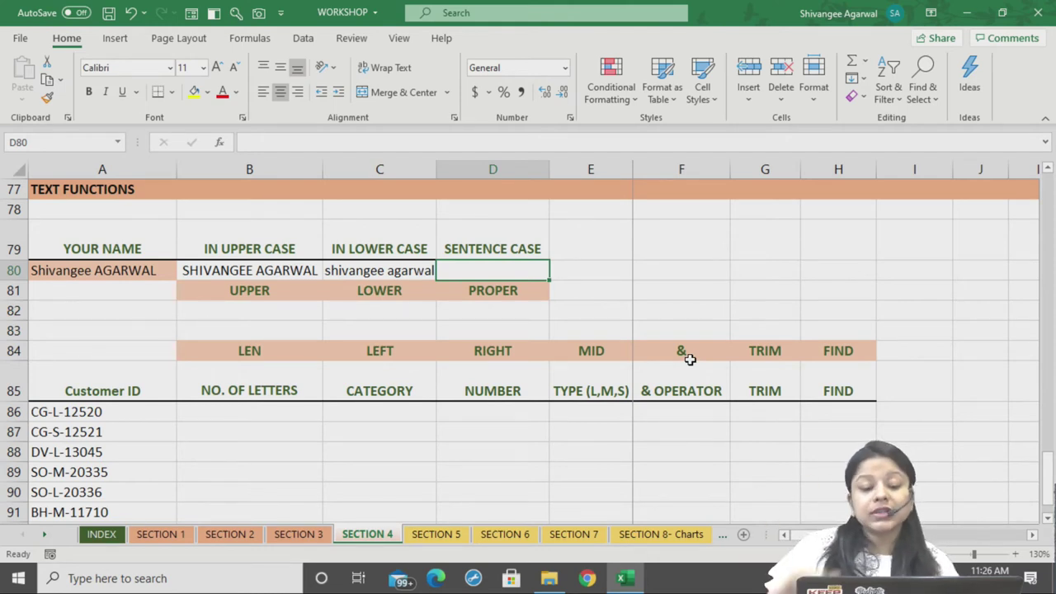
{"action": "type", "text": "=PRO"}
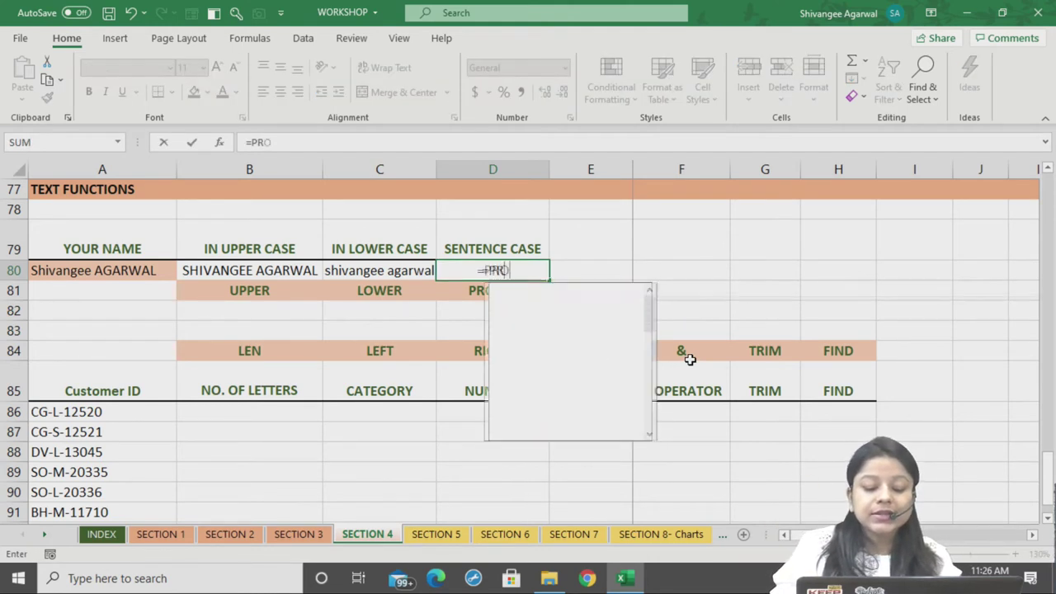
{"action": "type", "text": "PER("}
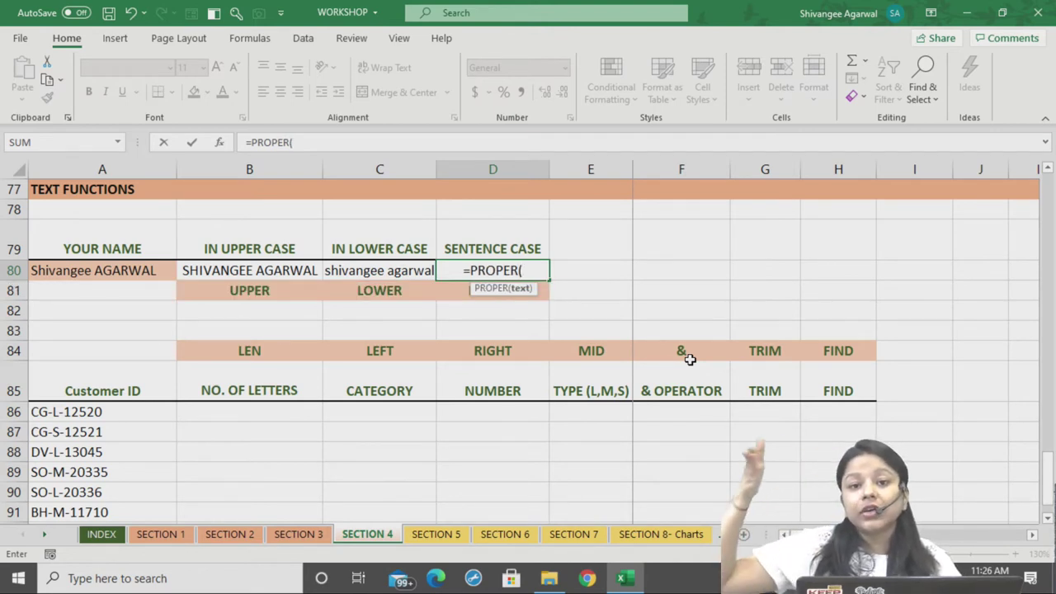
{"action": "left_click", "coordinate": [149, 276]}
{"action": "type", "text": ")"}
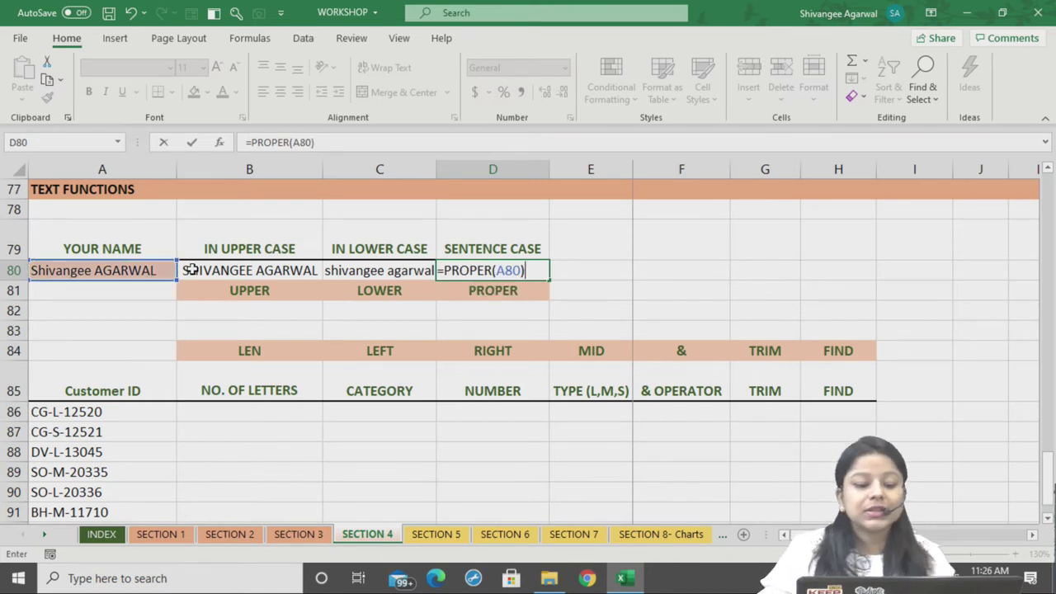
{"action": "key", "text": "Return"}
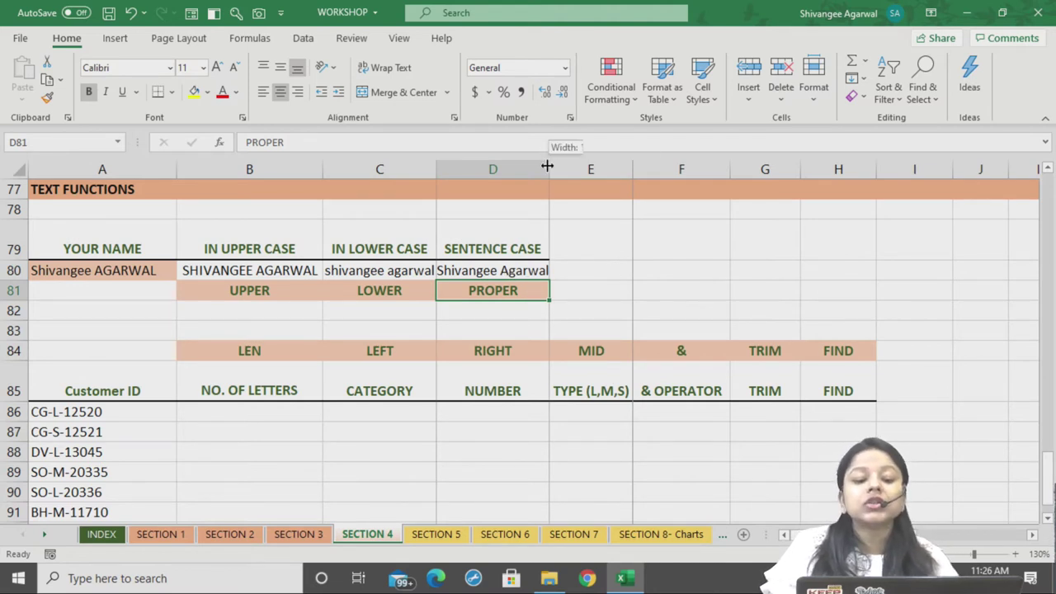
{"action": "left_click_drag", "start_coordinate": [549, 168], "coordinate": [559, 168]}
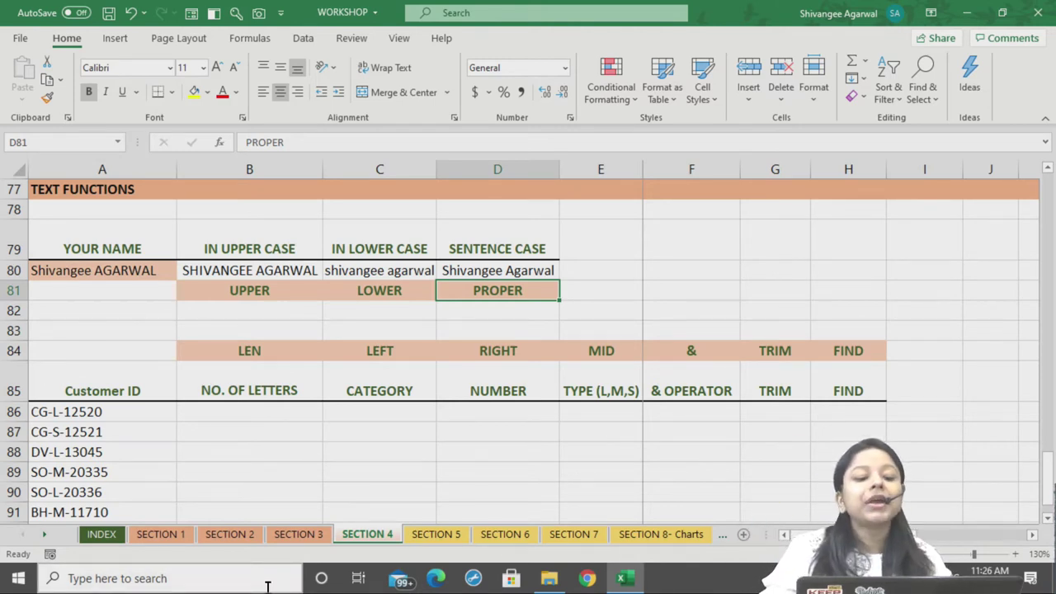
{"action": "left_click", "coordinate": [524, 244]}
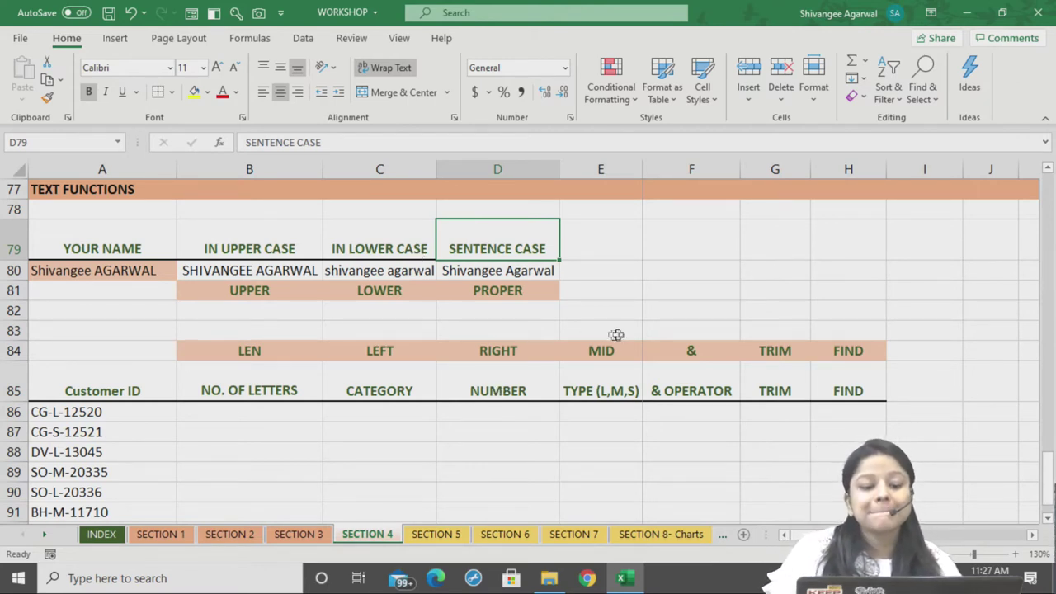
{"action": "left_click_drag", "start_coordinate": [1051, 470], "coordinate": [1051, 480]}
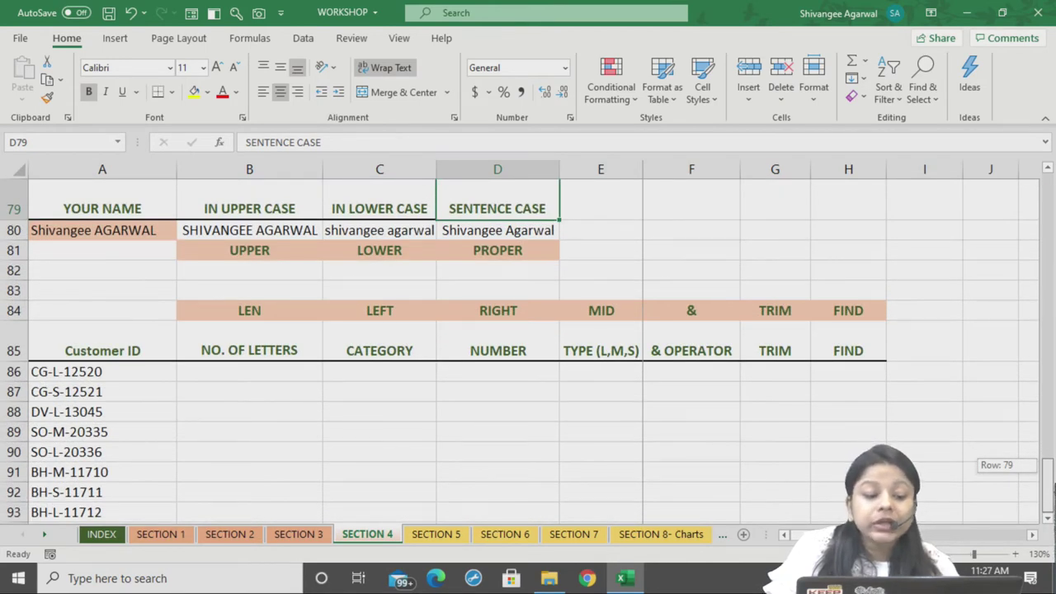
{"action": "left_click_drag", "start_coordinate": [1051, 482], "coordinate": [1046, 472]}
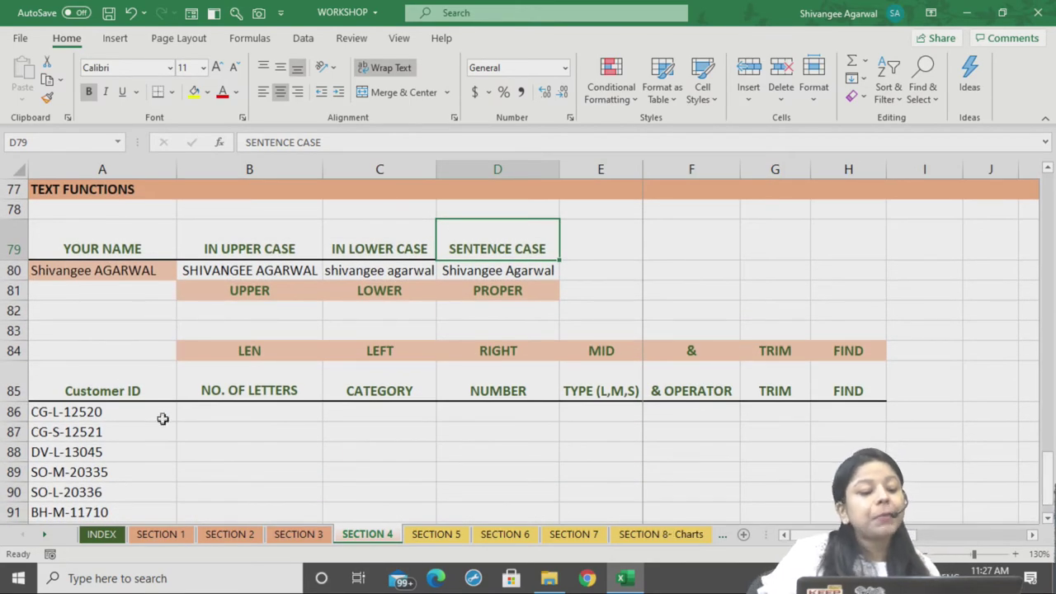
{"action": "scroll", "coordinate": [152, 412], "scroll_direction": "down", "scroll_amount": 2}
{"action": "left_click_drag", "start_coordinate": [129, 270], "coordinate": [108, 419]}
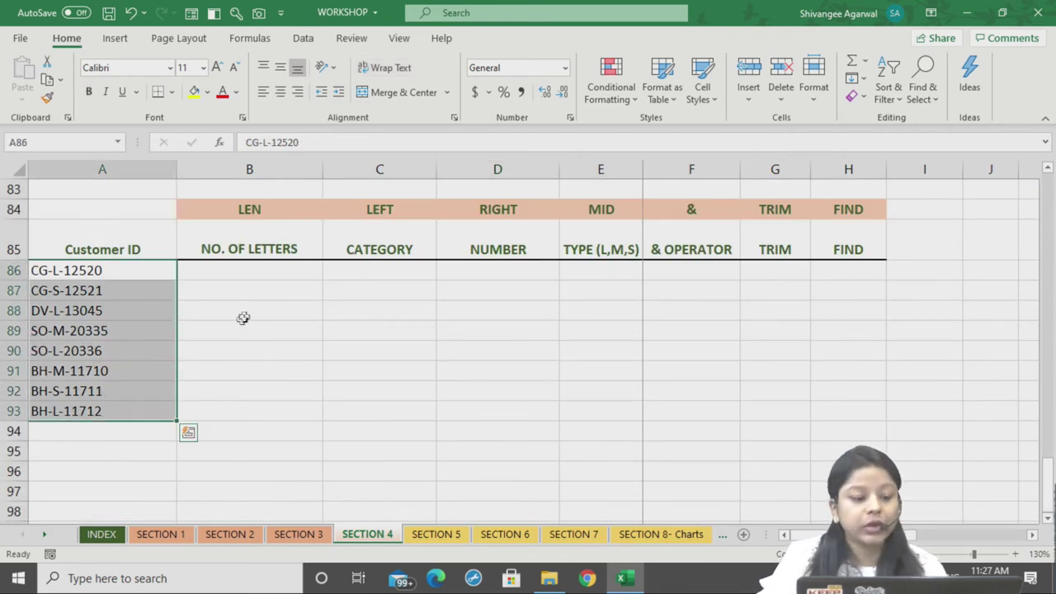
Select the first customer ID in A86 and begin a =LEN( formula in B86
{"action": "left_click", "coordinate": [241, 277]}
{"action": "left_click", "coordinate": [96, 273]}
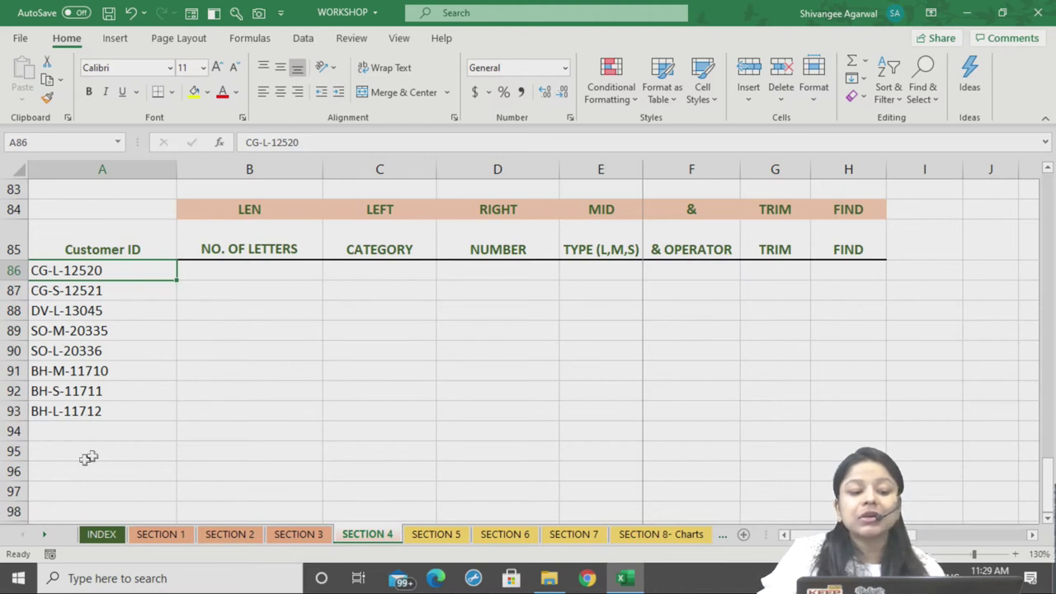
{"action": "left_click", "coordinate": [241, 273]}
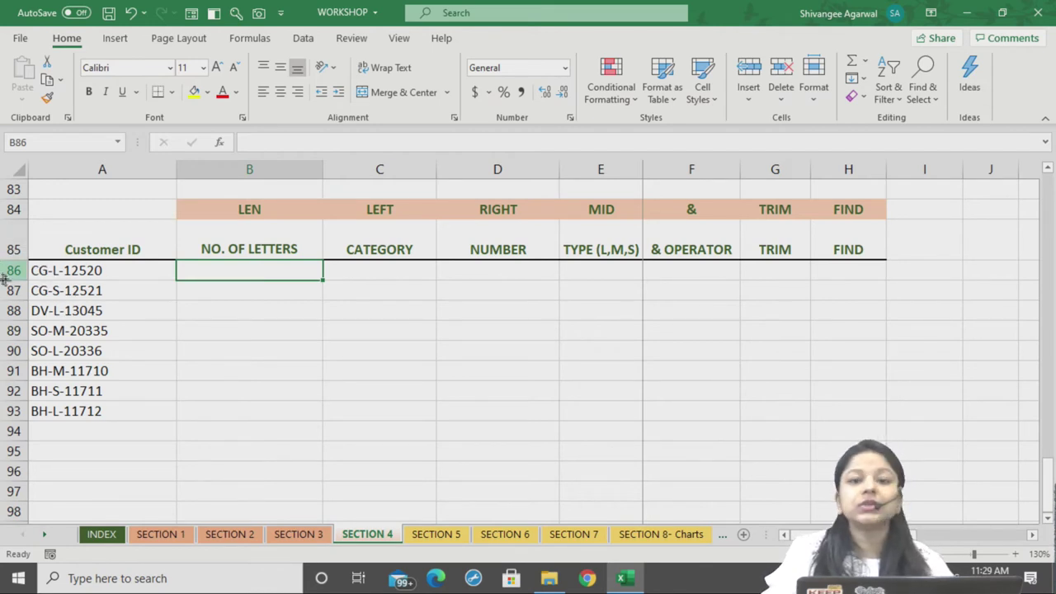
{"action": "type", "text": "="}
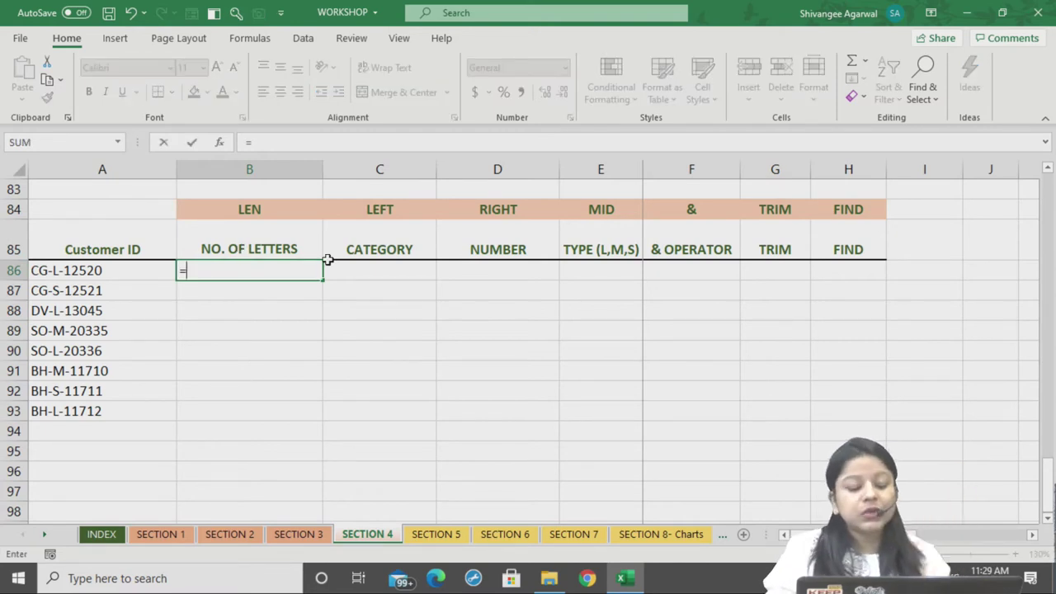
{"action": "type", "text": "LEN"}
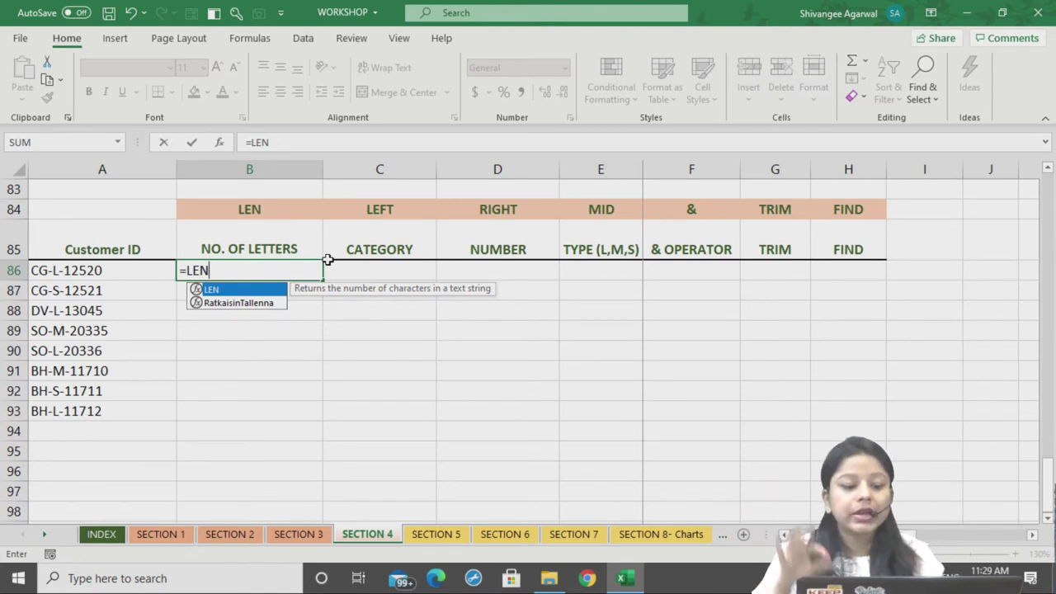
{"action": "type", "text": "("}
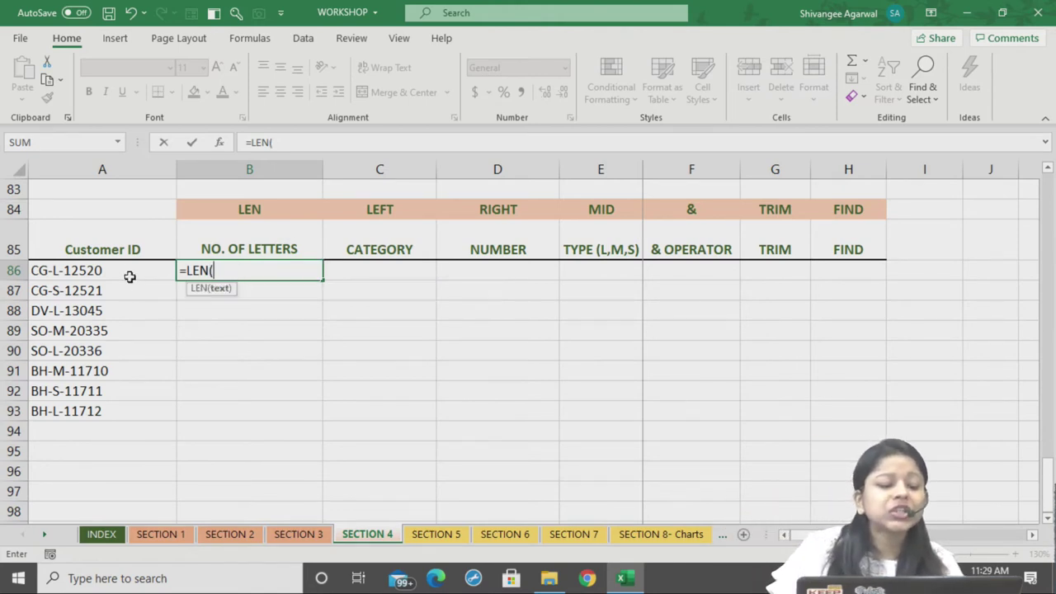
Complete =LEN(A86) in B86 and fill it down to B93, each row showing 10
{"action": "left_click", "coordinate": [130, 272]}
{"action": "type", "text": ")"}
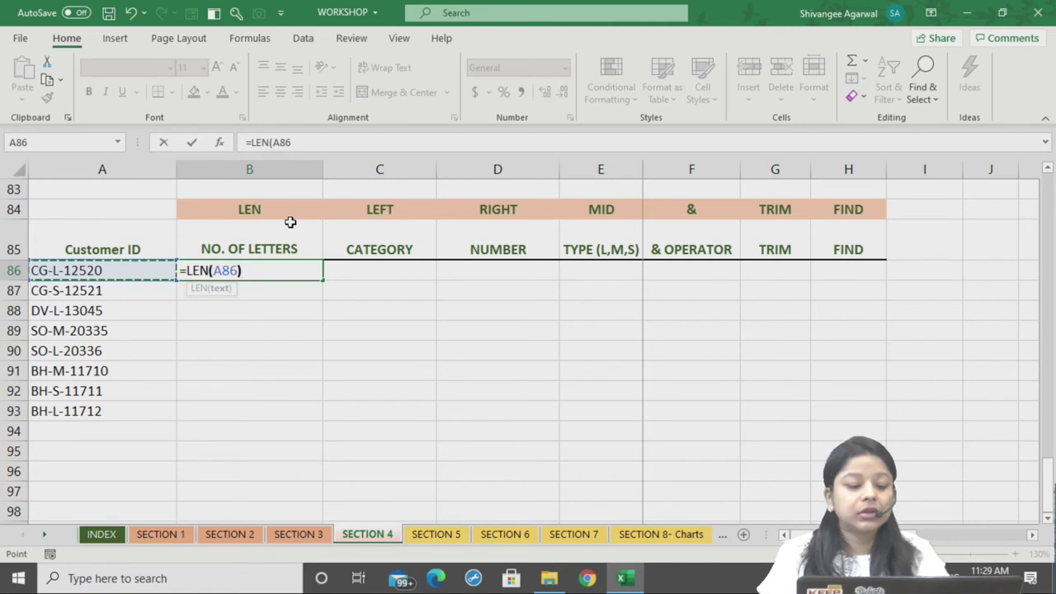
{"action": "key", "text": "Return"}
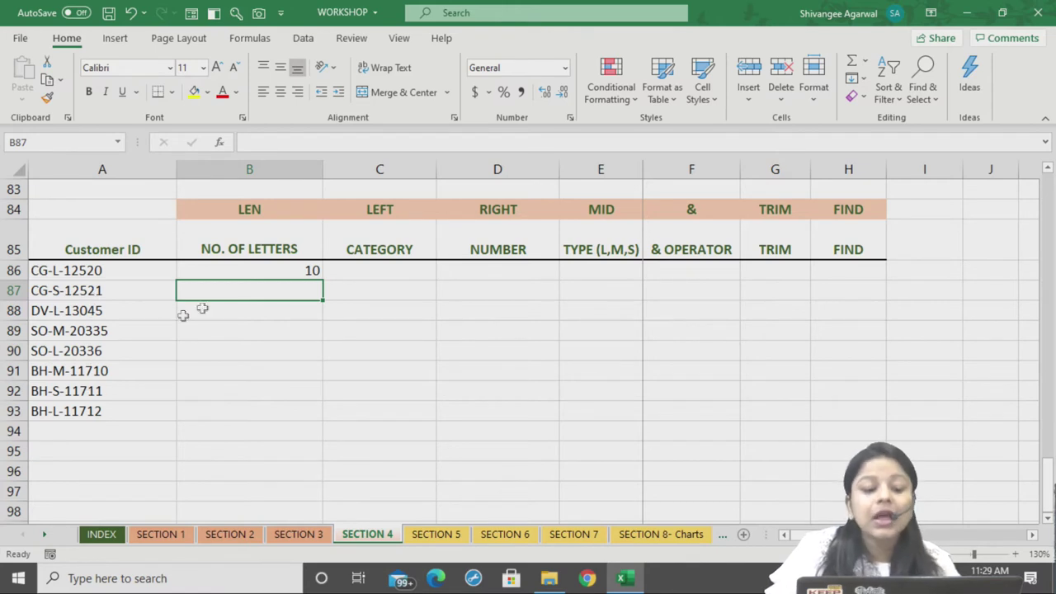
{"action": "left_click", "coordinate": [318, 270]}
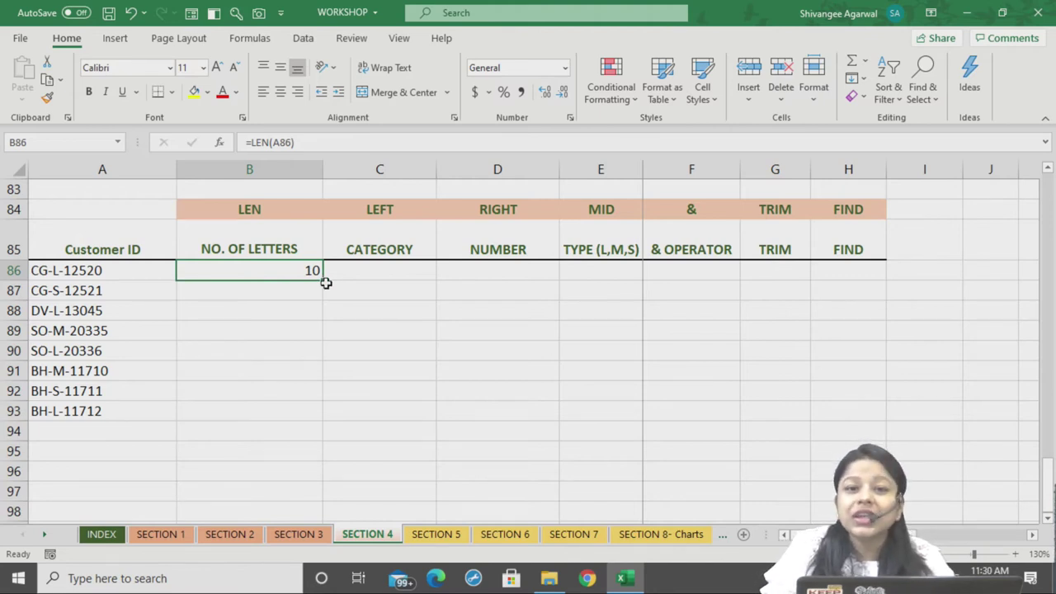
{"action": "left_click_drag", "start_coordinate": [322, 278], "coordinate": [338, 400]}
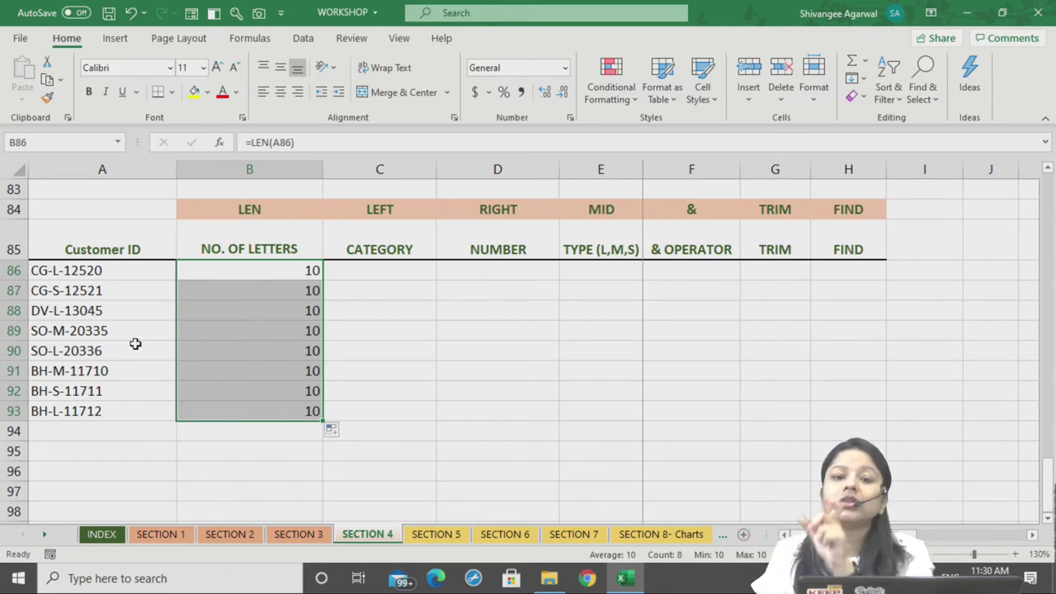
{"action": "left_click", "coordinate": [358, 265]}
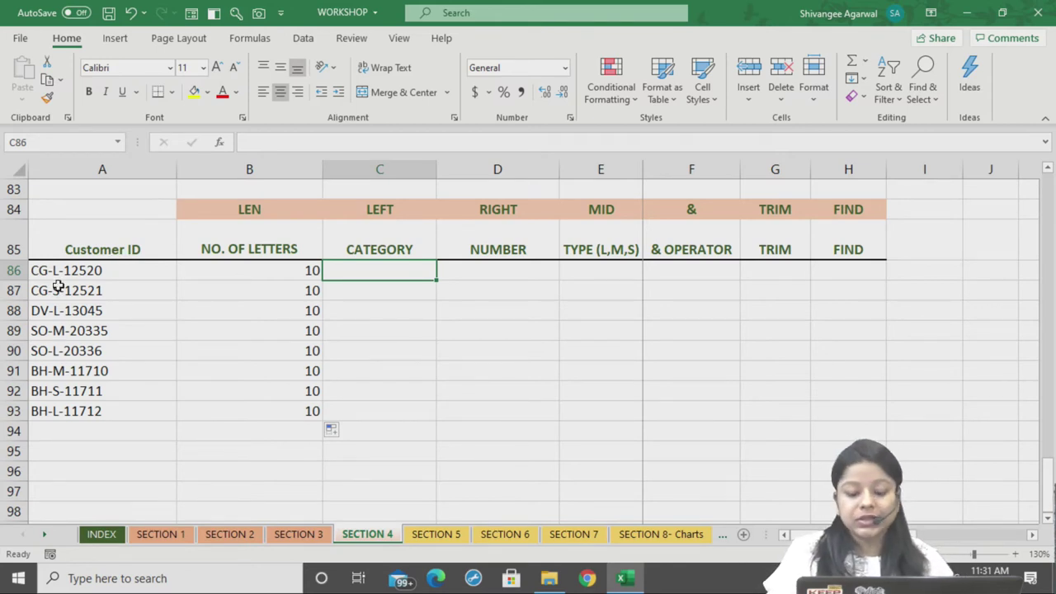
{"action": "type", "text": "="}
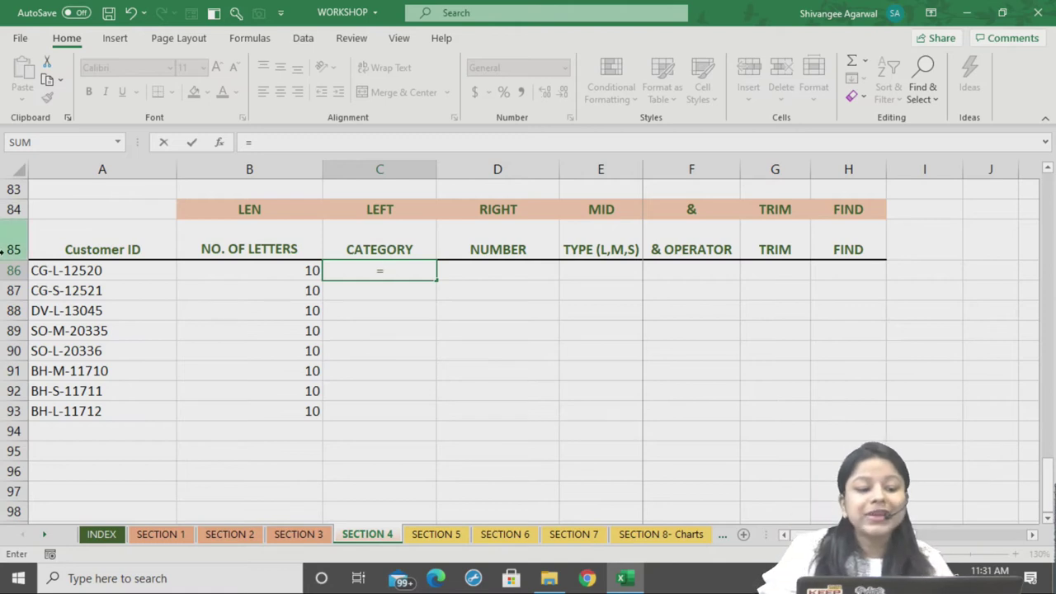
Enter =LEFT(A86) in C86 under CATEGORY, returning the first letter C
{"action": "type", "text": "LEFT("}
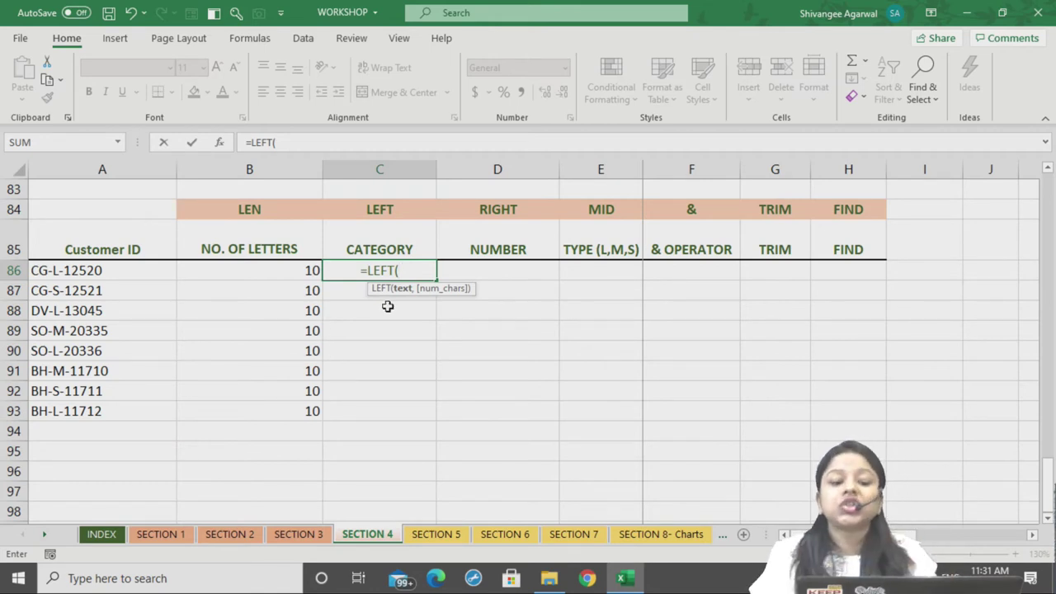
{"action": "left_click", "coordinate": [107, 272]}
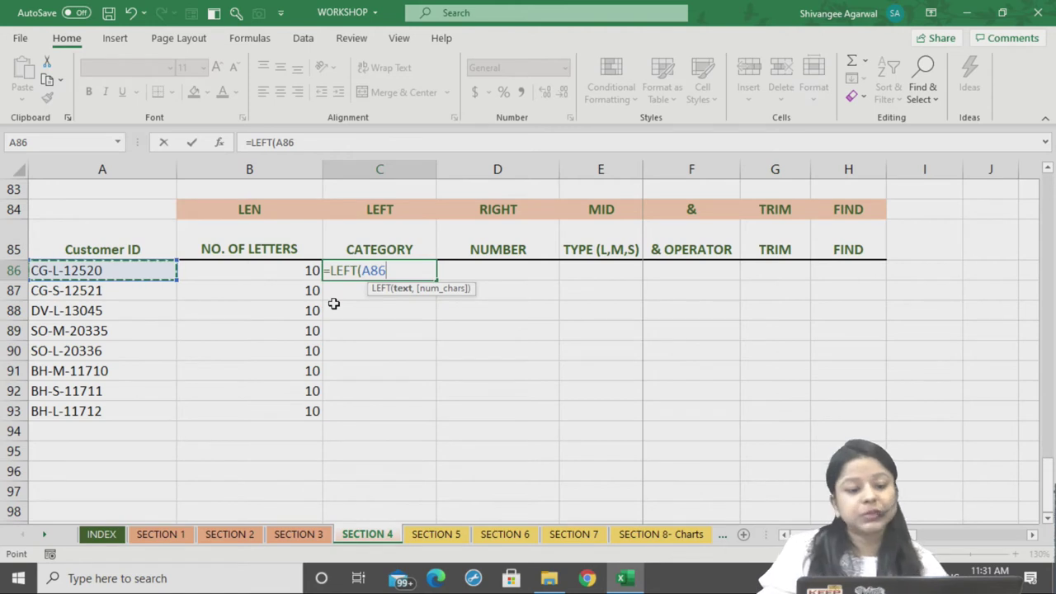
{"action": "type", "text": ","}
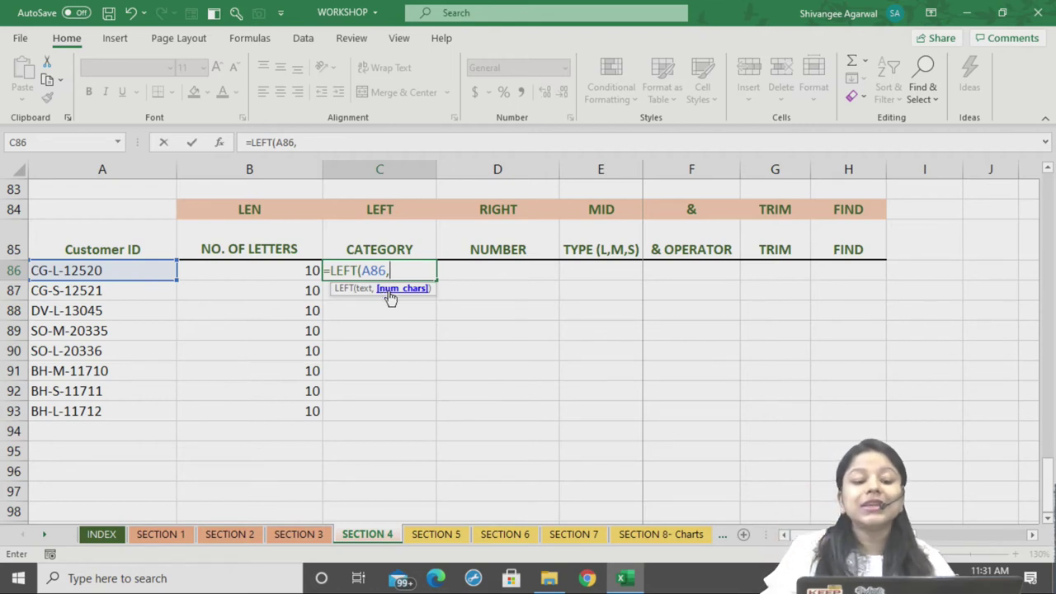
{"action": "key", "text": "BackSpace"}
{"action": "type", "text": ")"}
{"action": "key", "text": "Return"}
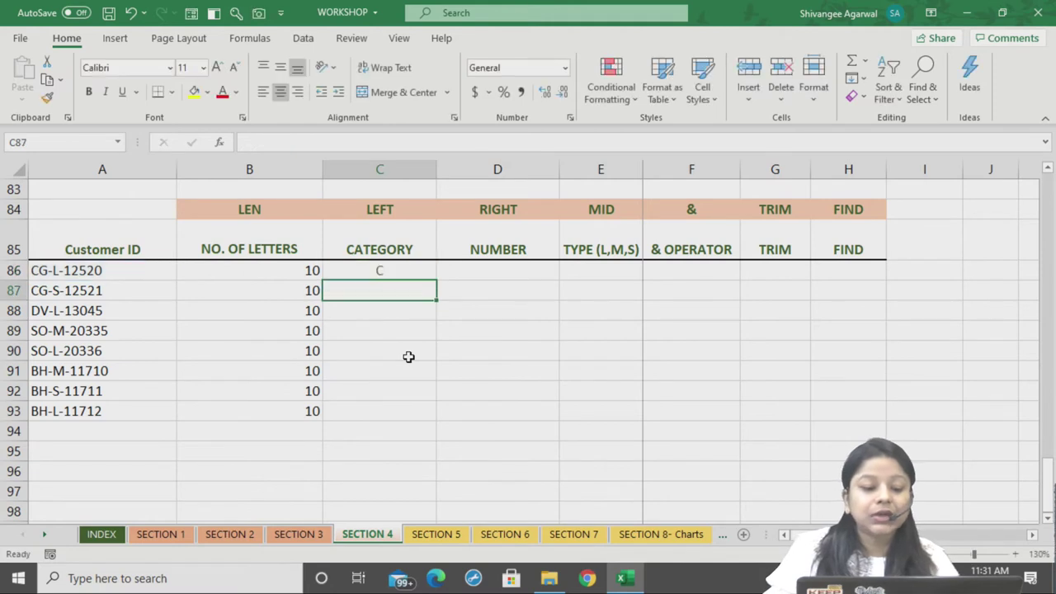
{"action": "left_click_drag", "start_coordinate": [399, 254], "coordinate": [408, 275]}
{"action": "left_click", "coordinate": [412, 273]}
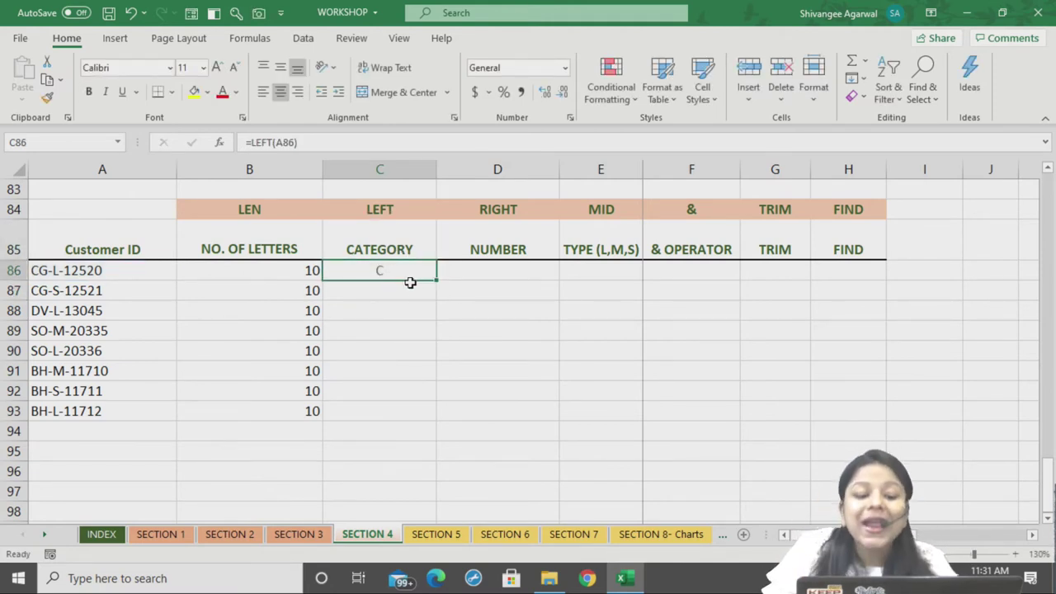
Change C86 to =LEFT(A86,2), fill it to C93 (CG, DV, SO, BH), then start =RIGHT( in D86
{"action": "double_click", "coordinate": [413, 273]}
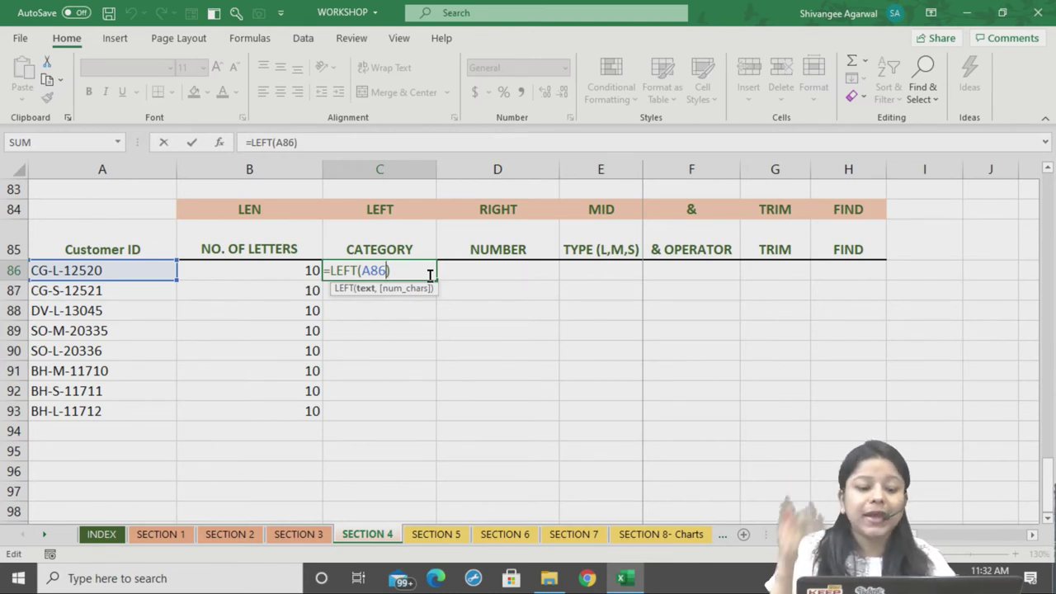
{"action": "type", "text": ",2"}
{"action": "key", "text": "Return"}
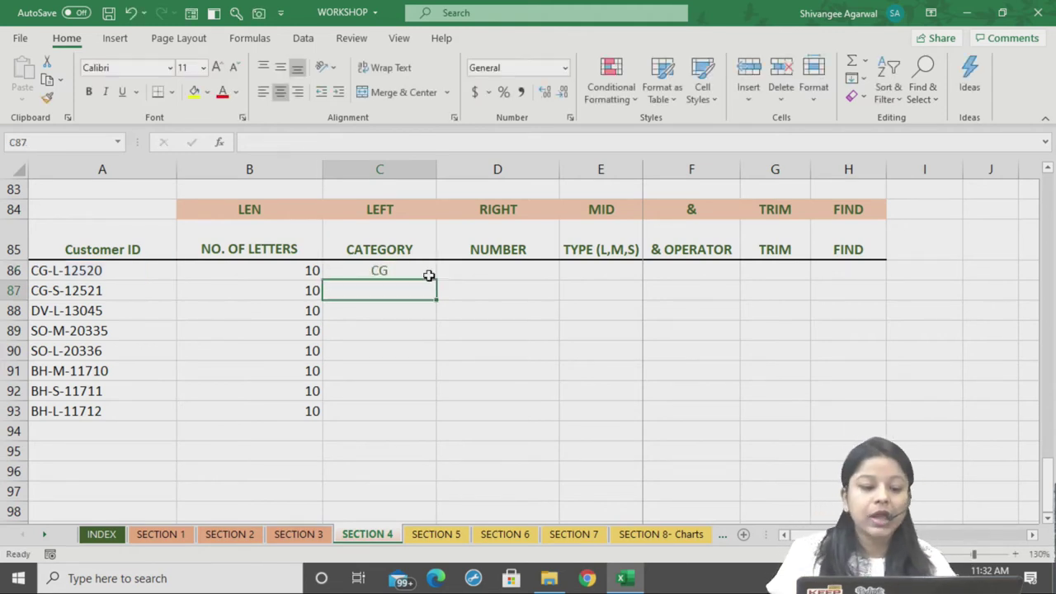
{"action": "left_click", "coordinate": [428, 275]}
{"action": "left_click", "coordinate": [439, 279]}
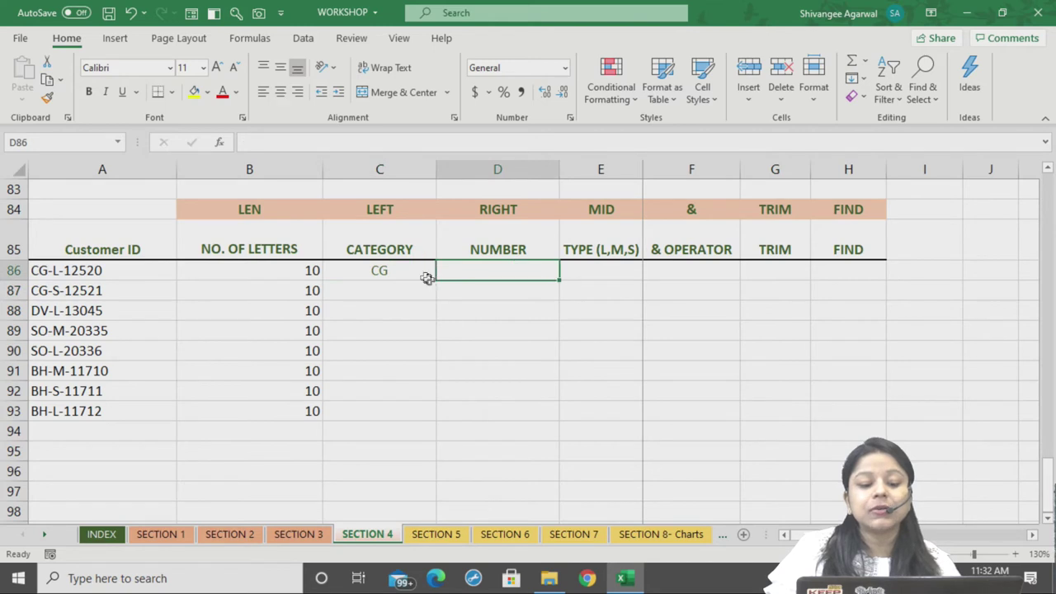
{"action": "left_click", "coordinate": [428, 278]}
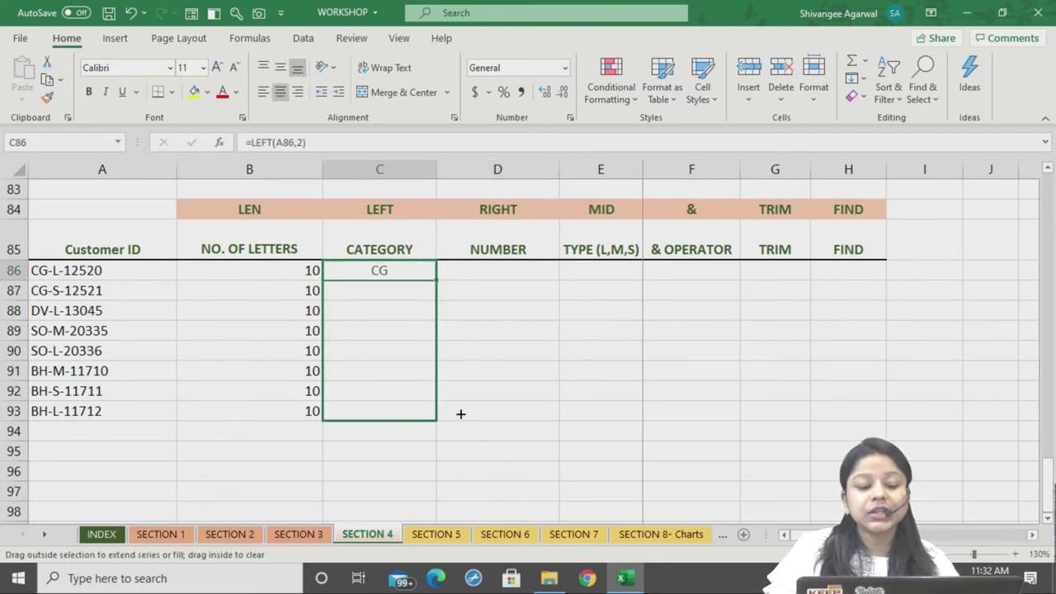
{"action": "left_click_drag", "start_coordinate": [438, 283], "coordinate": [460, 418]}
{"action": "left_click", "coordinate": [396, 334]}
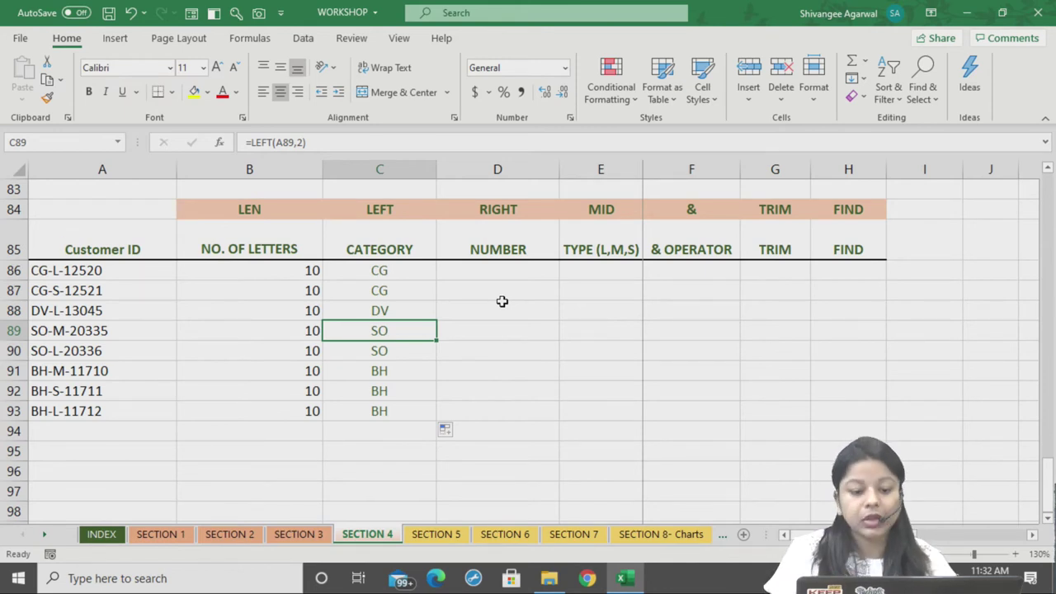
{"action": "left_click", "coordinate": [512, 264]}
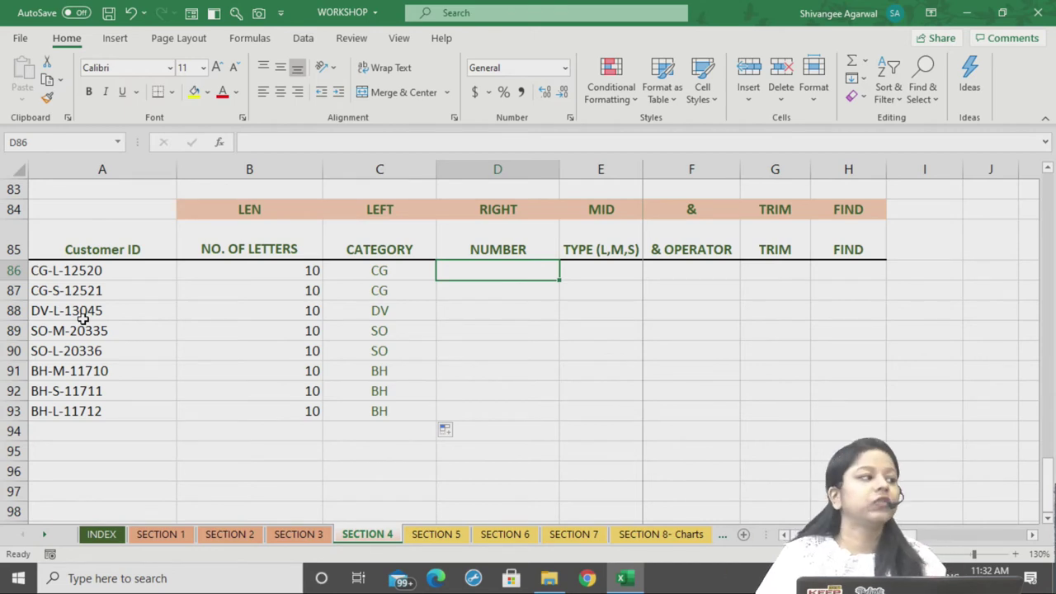
{"action": "type", "text": "="}
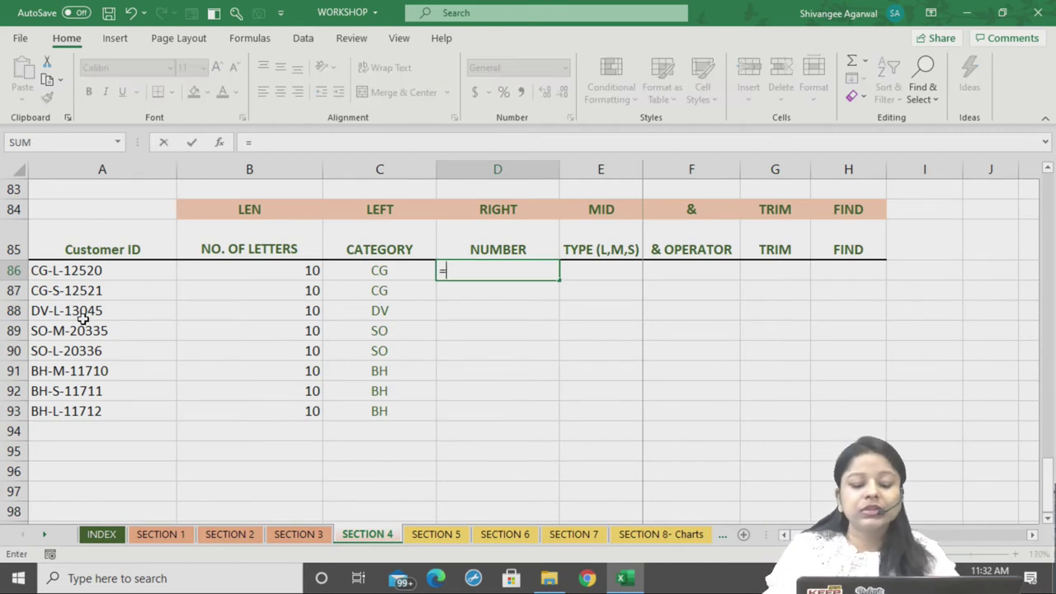
{"action": "type", "text": "RIGHT("}
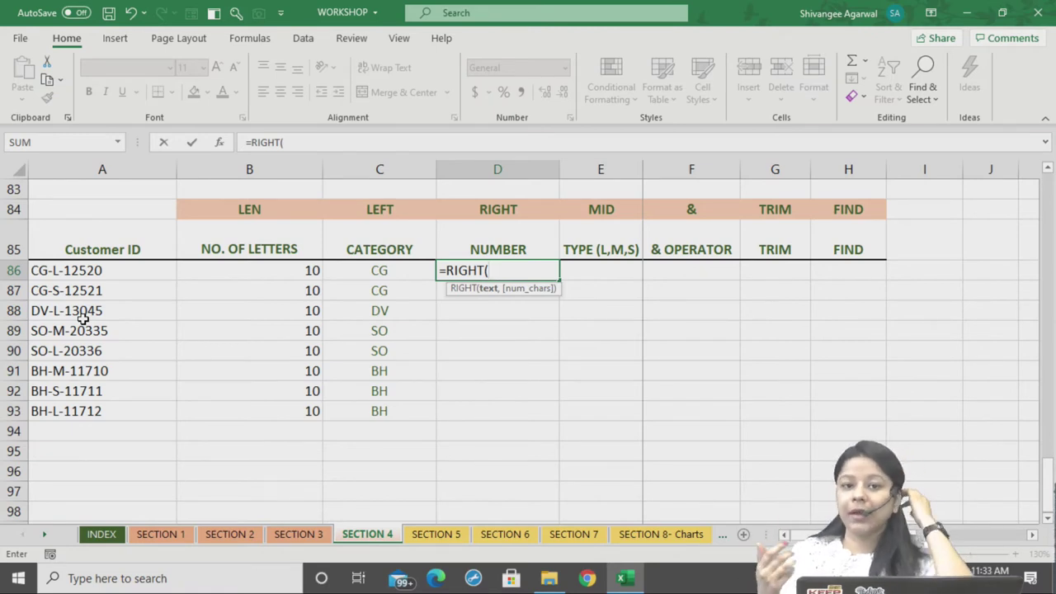
Complete =RIGHT(A86,5) in D86 and fill it down to D93, giving 12520 through 11712
{"action": "left_click", "coordinate": [67, 272]}
{"action": "type", "text": ","}
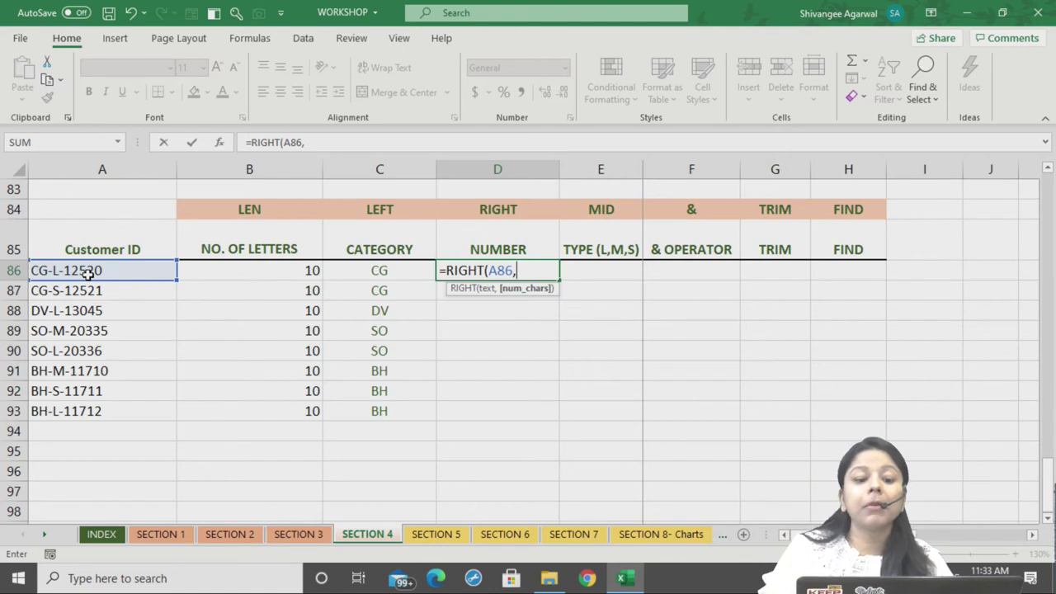
{"action": "type", "text": "5)"}
{"action": "key", "text": "Return"}
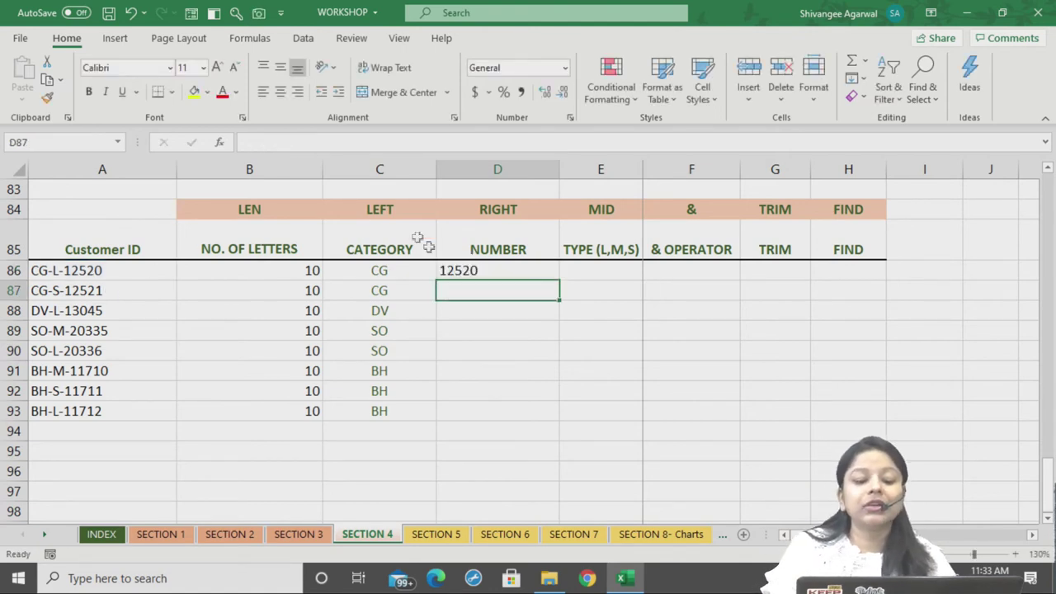
{"action": "left_click", "coordinate": [520, 270]}
{"action": "left_click_drag", "start_coordinate": [558, 280], "coordinate": [559, 412]}
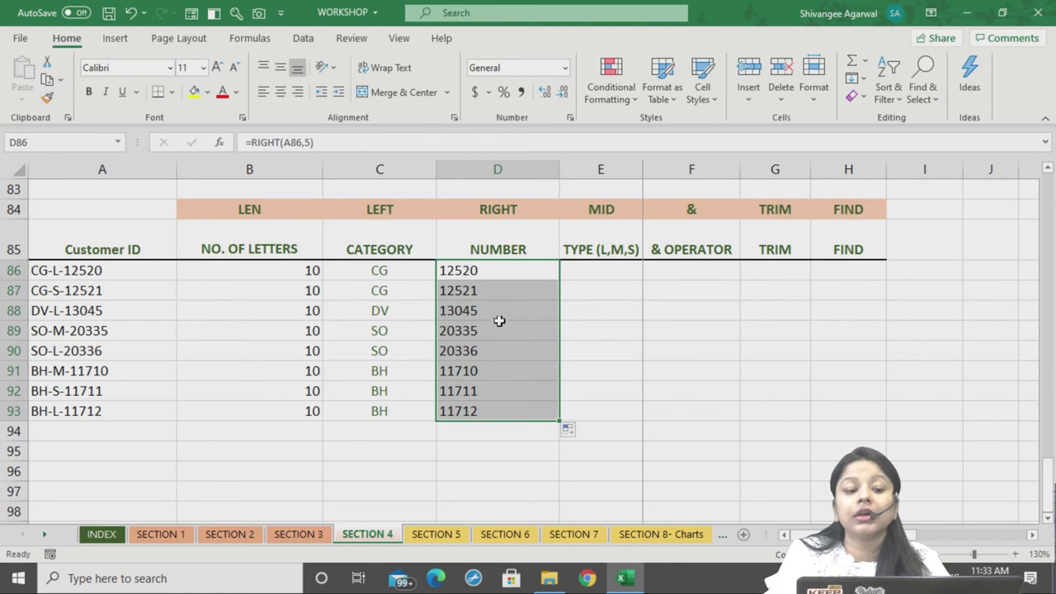
{"action": "left_click_drag", "start_coordinate": [388, 274], "coordinate": [410, 413]}
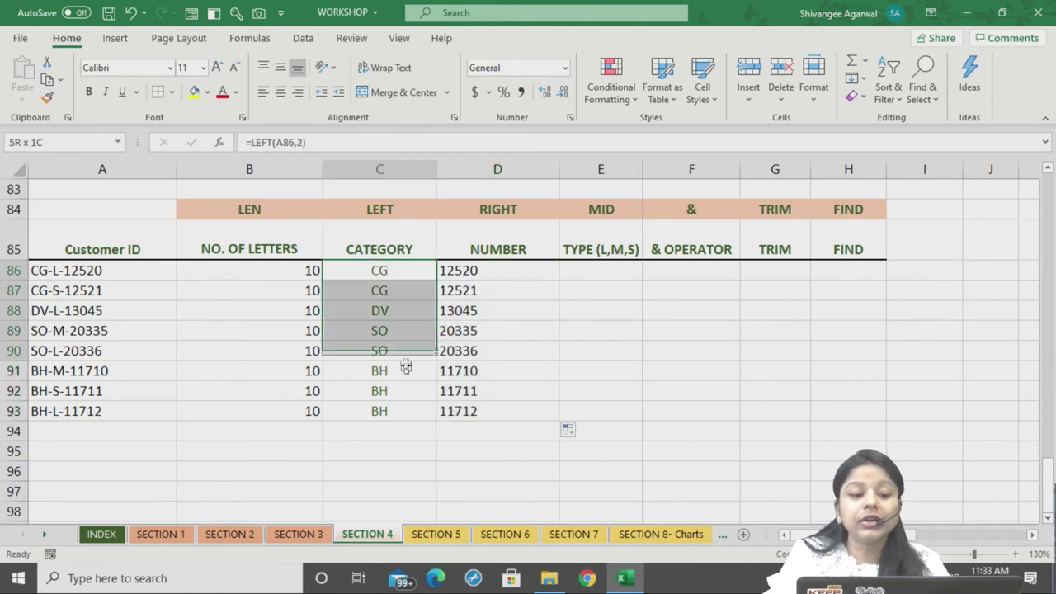
{"action": "left_click", "coordinate": [264, 91]}
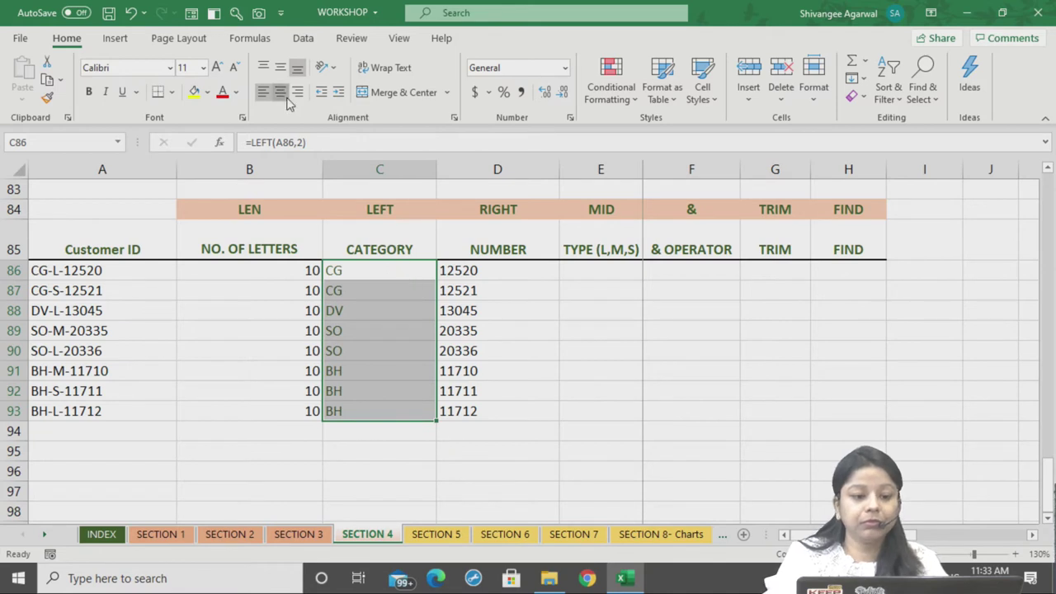
{"action": "key", "text": "ctrl+z"}
{"action": "left_click", "coordinate": [498, 272]}
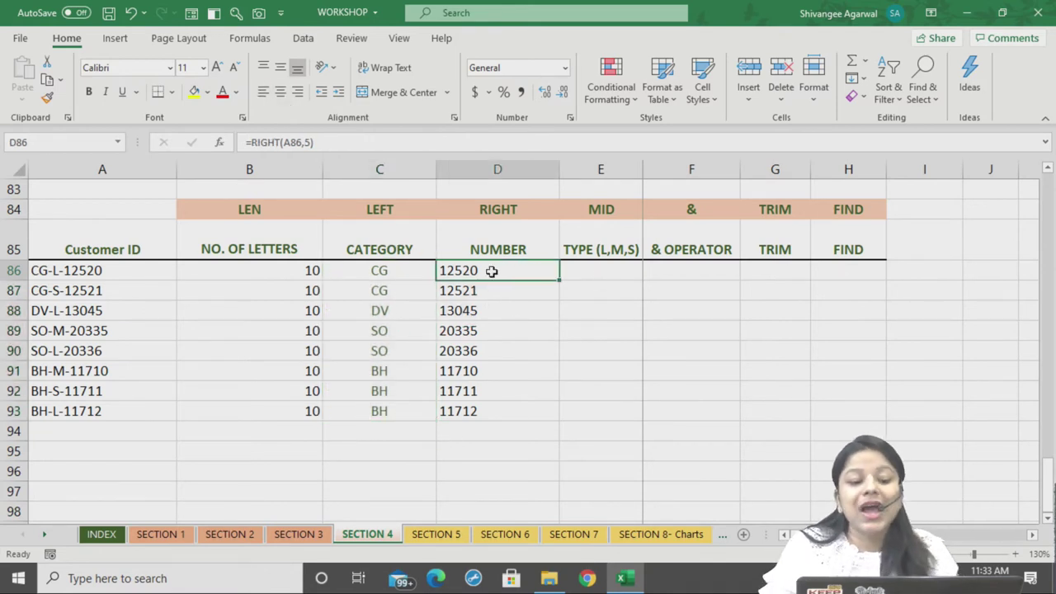
{"action": "left_click", "coordinate": [586, 273]}
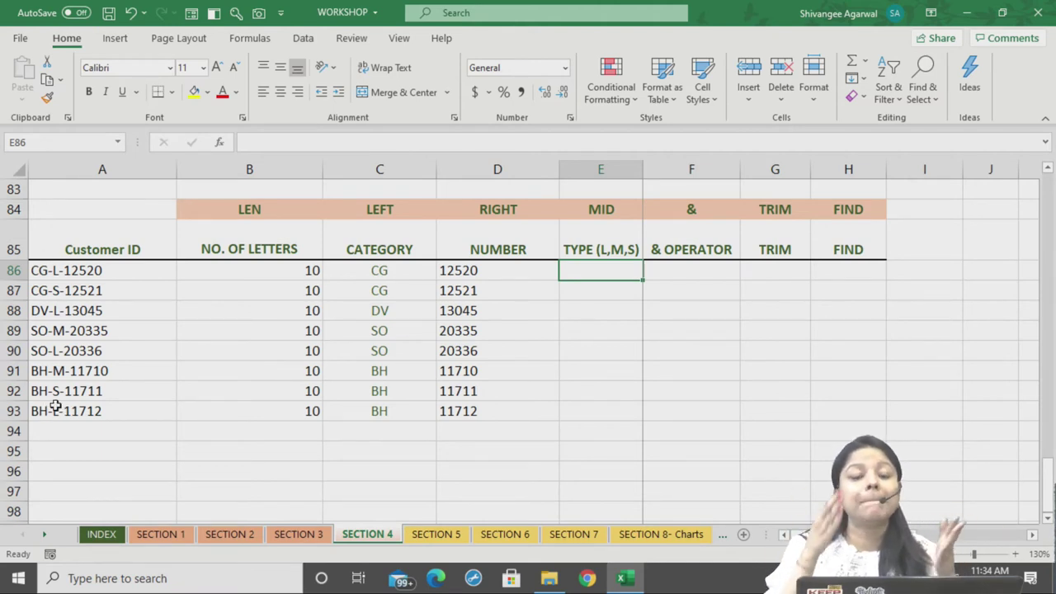
{"action": "double_click", "coordinate": [88, 270]}
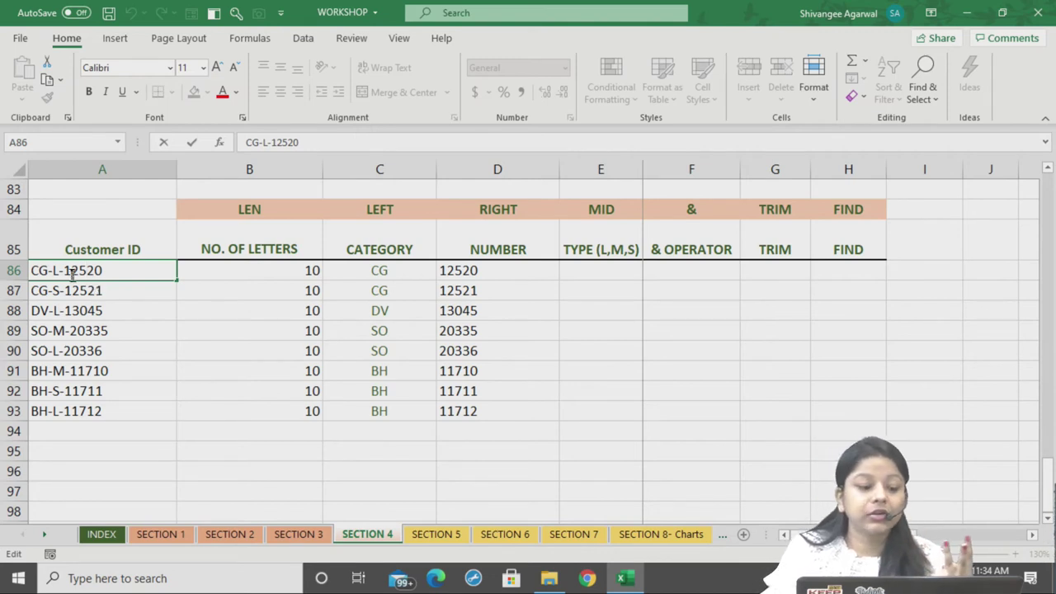
{"action": "left_click", "coordinate": [337, 274]}
{"action": "type", "text": "=LEFT(A86,2)"}
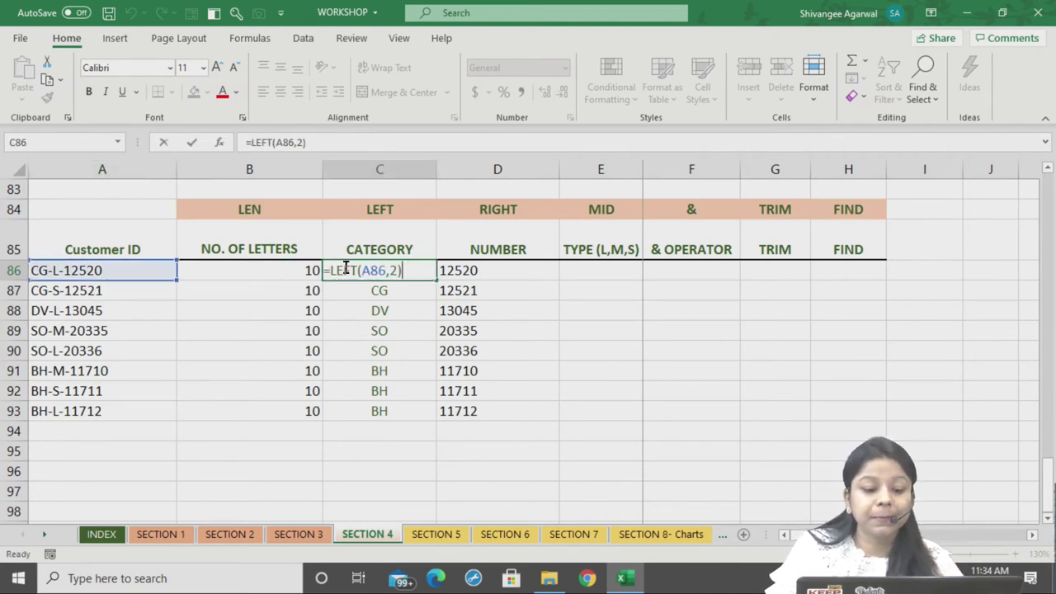
{"action": "left_click", "coordinate": [395, 269]}
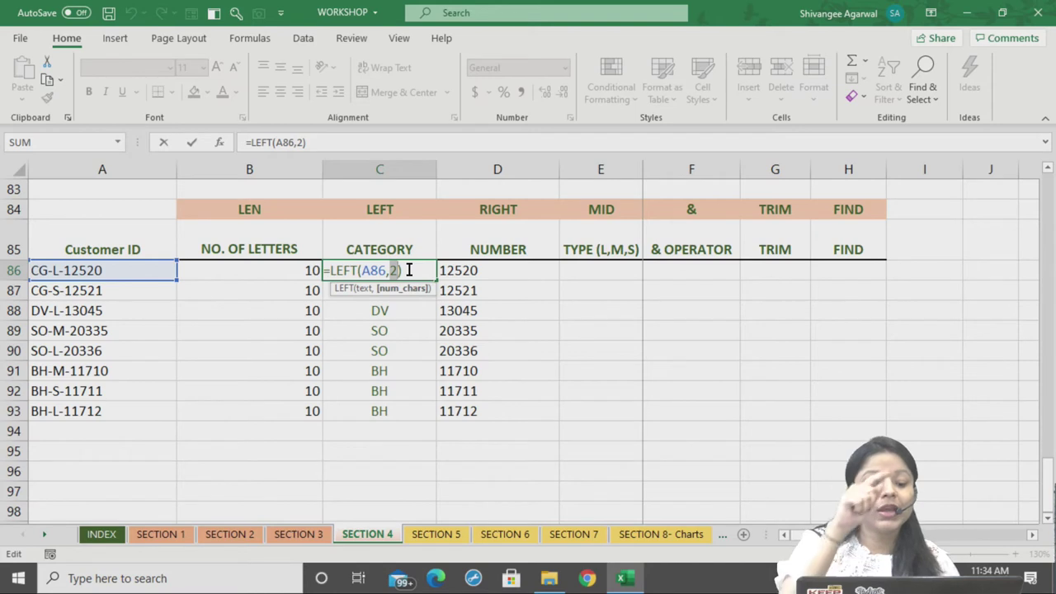
{"action": "key", "text": "BackSpace"}
{"action": "type", "text": "3"}
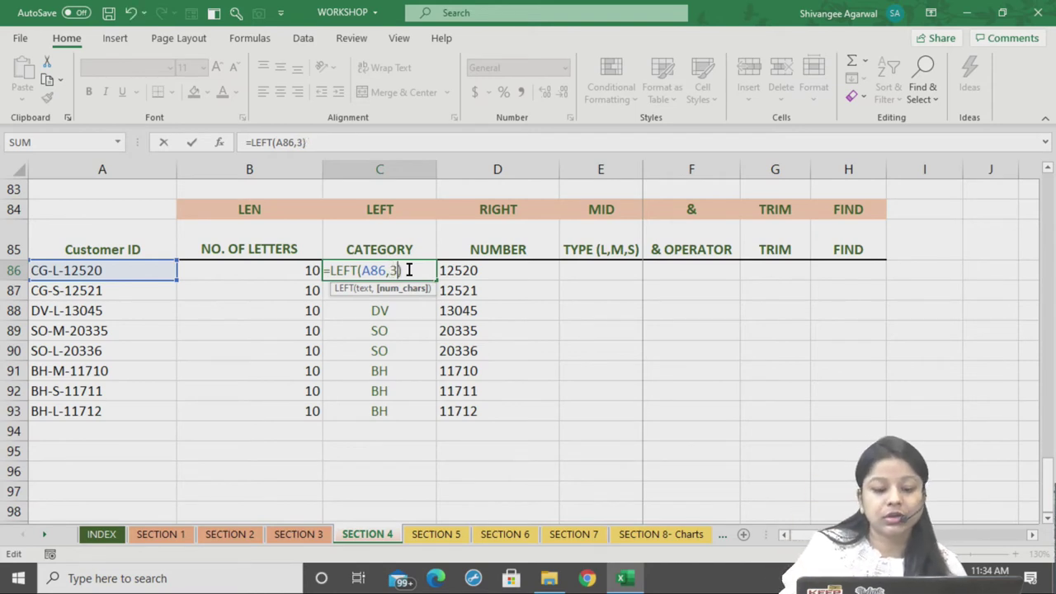
{"action": "key", "text": "Return"}
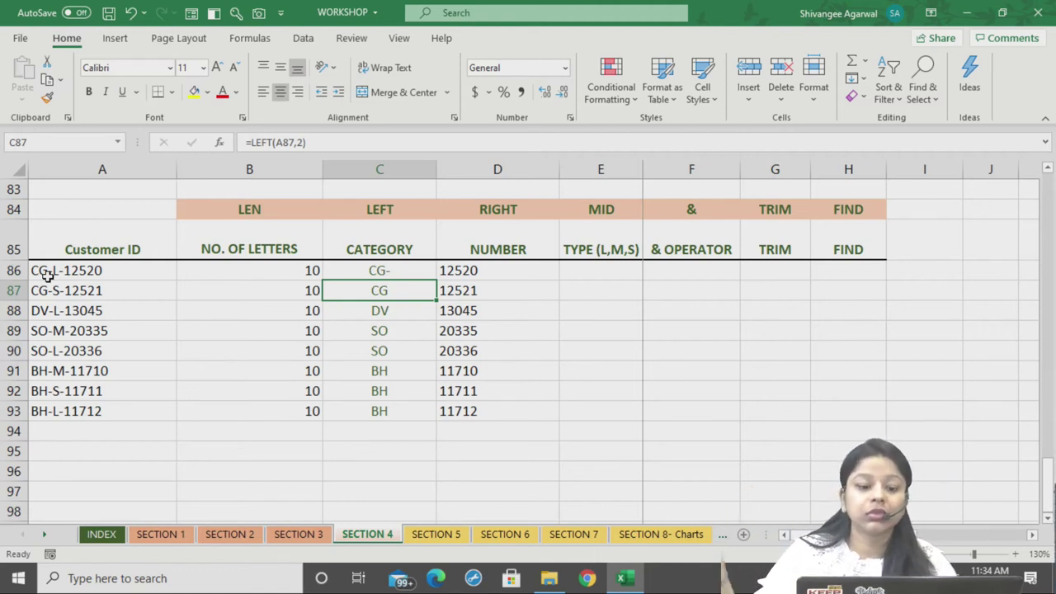
{"action": "left_click", "coordinate": [376, 268]}
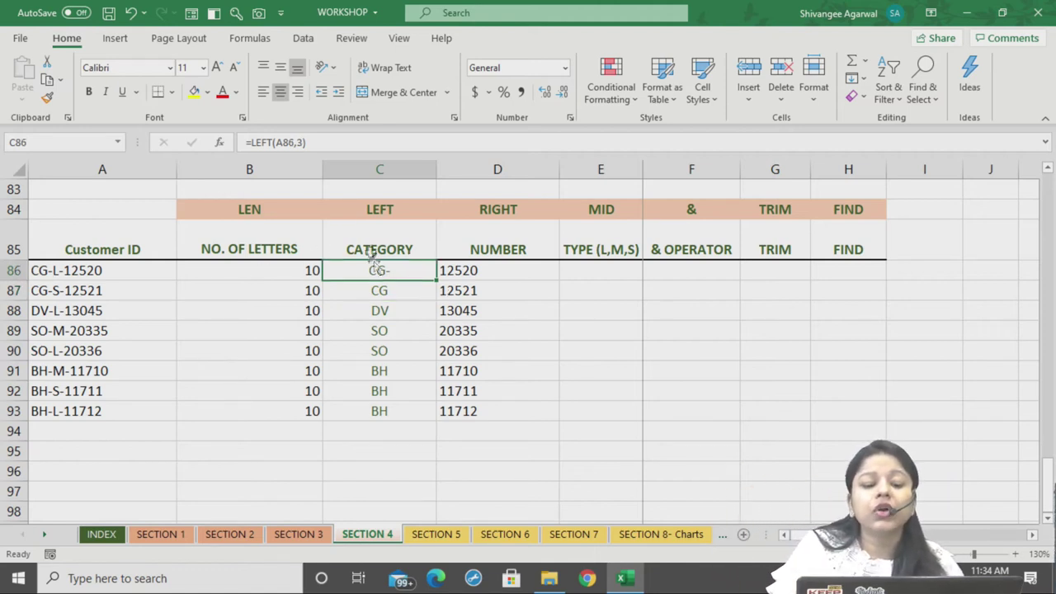
{"action": "left_click", "coordinate": [302, 143]}
{"action": "key", "text": "BackSpace"}
{"action": "type", "text": "3"}
{"action": "key", "text": "BackSpace"}
{"action": "type", "text": "2"}
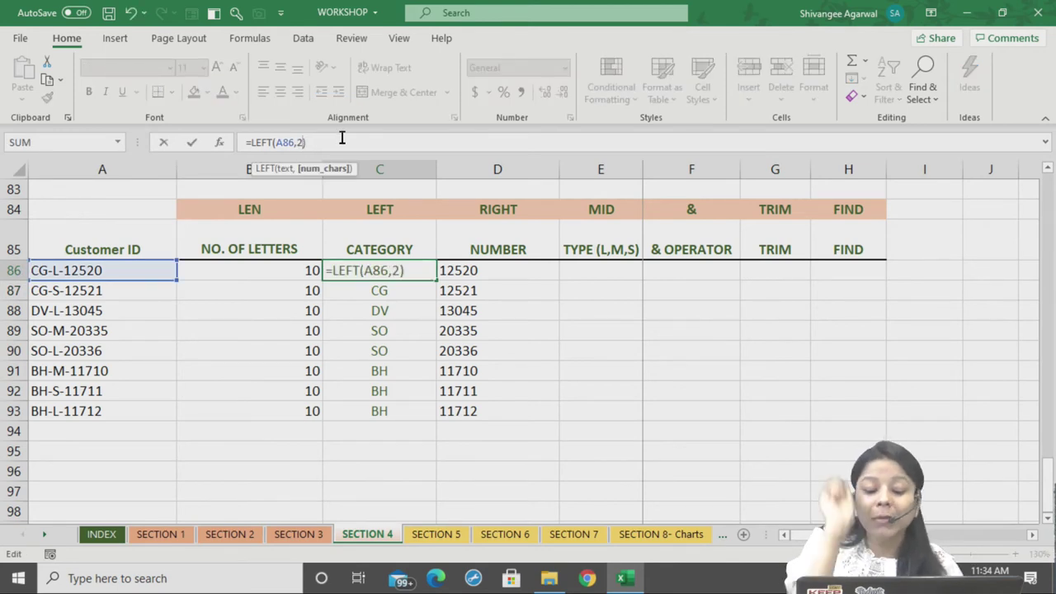
{"action": "key", "text": "Return"}
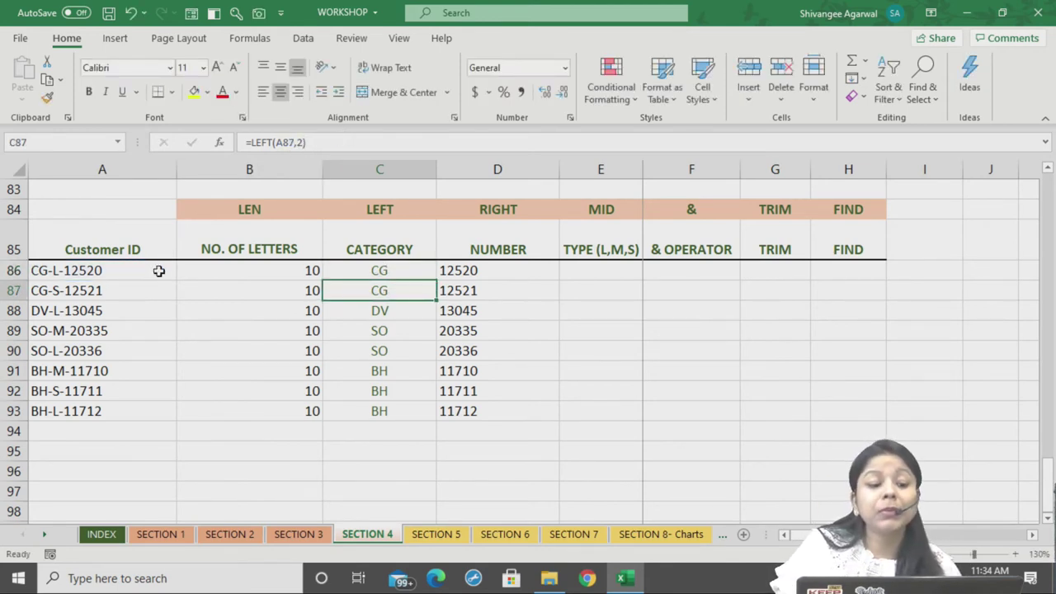
{"action": "left_click", "coordinate": [160, 271]}
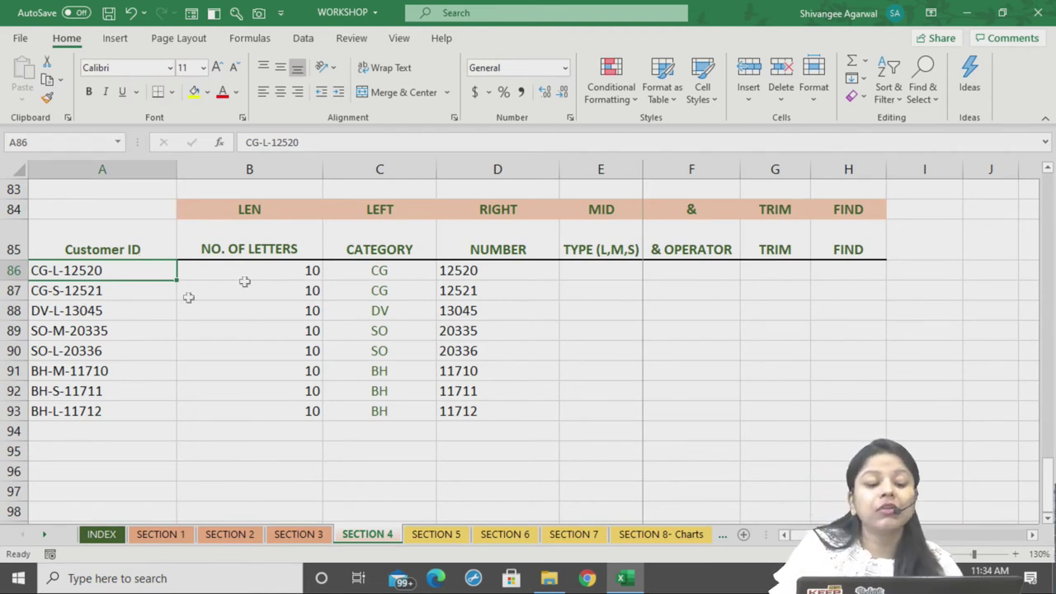
{"action": "left_click", "coordinate": [581, 270]}
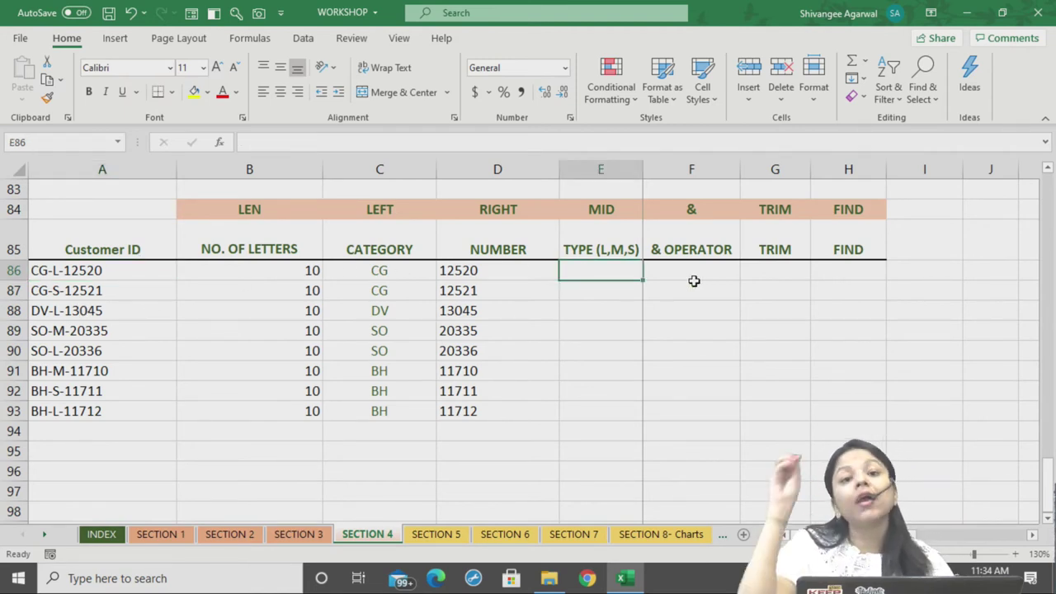
Start the type-column formula in E86 as =MID(A86, using the Customer ID as text
{"action": "type", "text": "="}
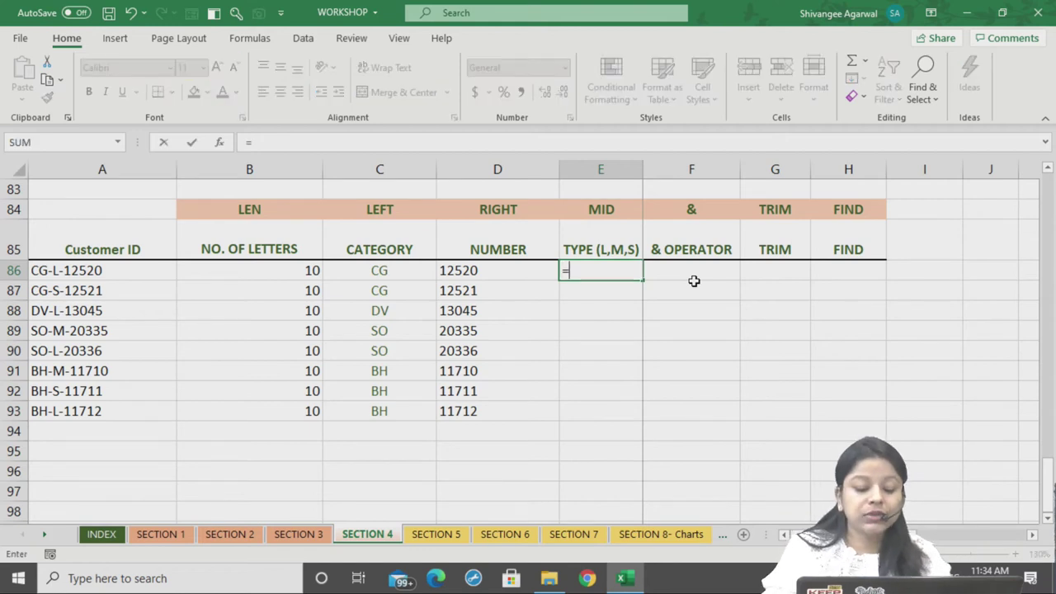
{"action": "type", "text": "MID("}
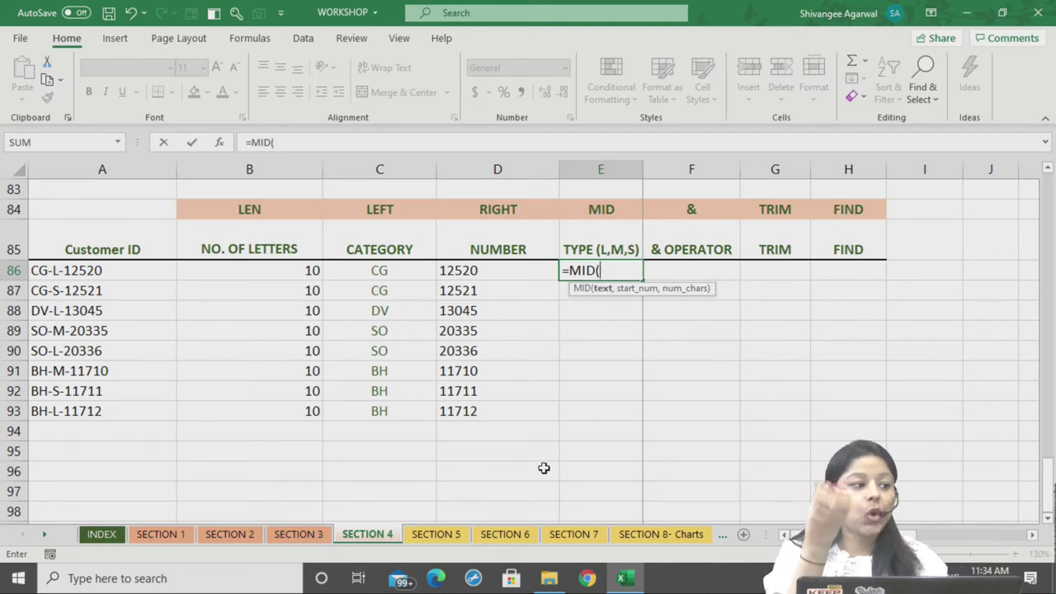
{"action": "left_click", "coordinate": [141, 271]}
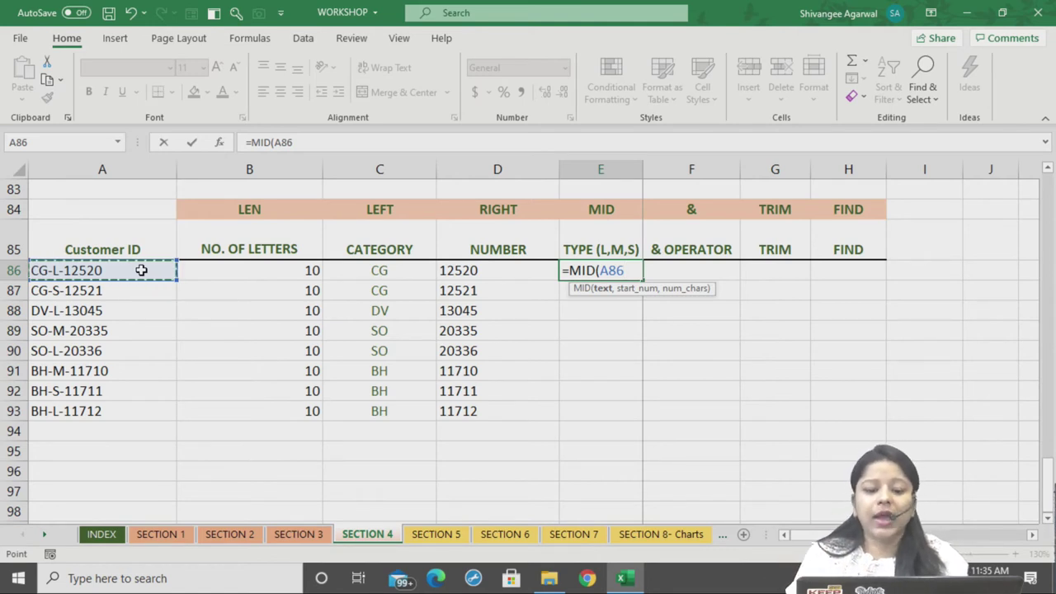
{"action": "type", "text": ",4,1"}
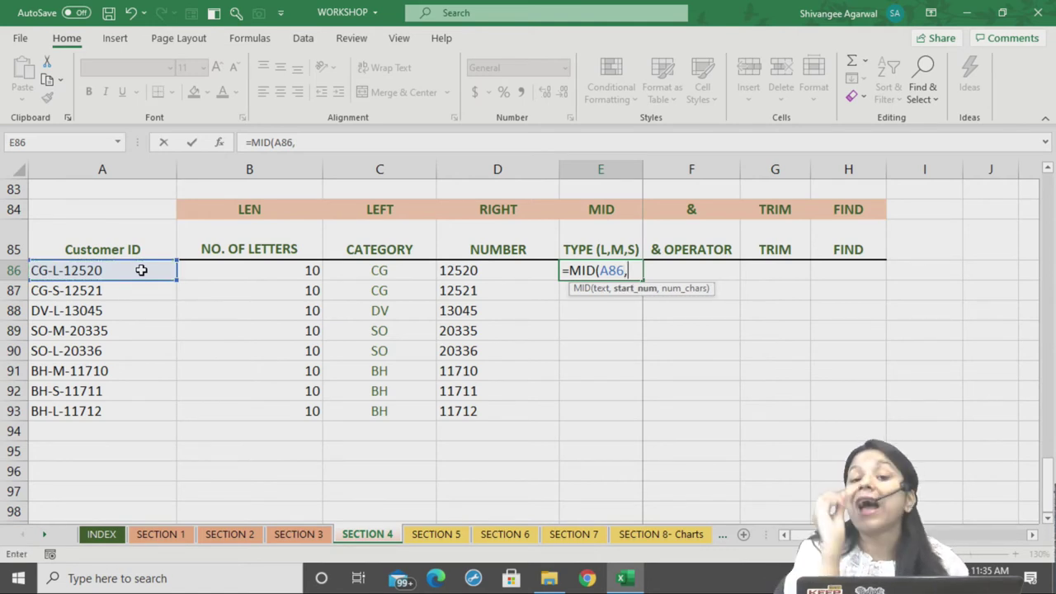
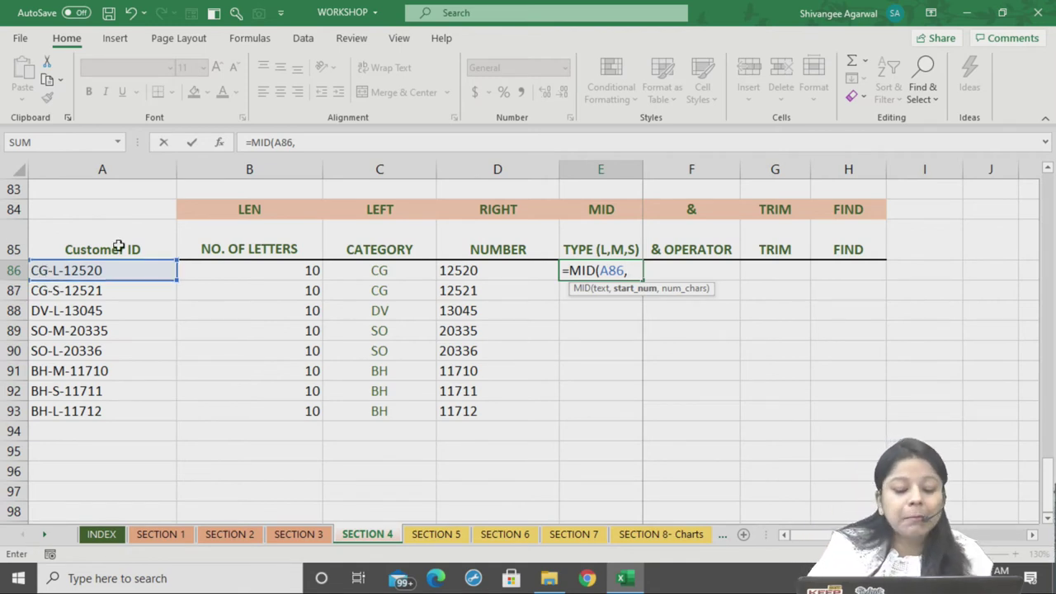
Complete =MID(A86,4,1) in E86 to extract the fourth character of the customer ID
{"action": "type", "text": "4,"}
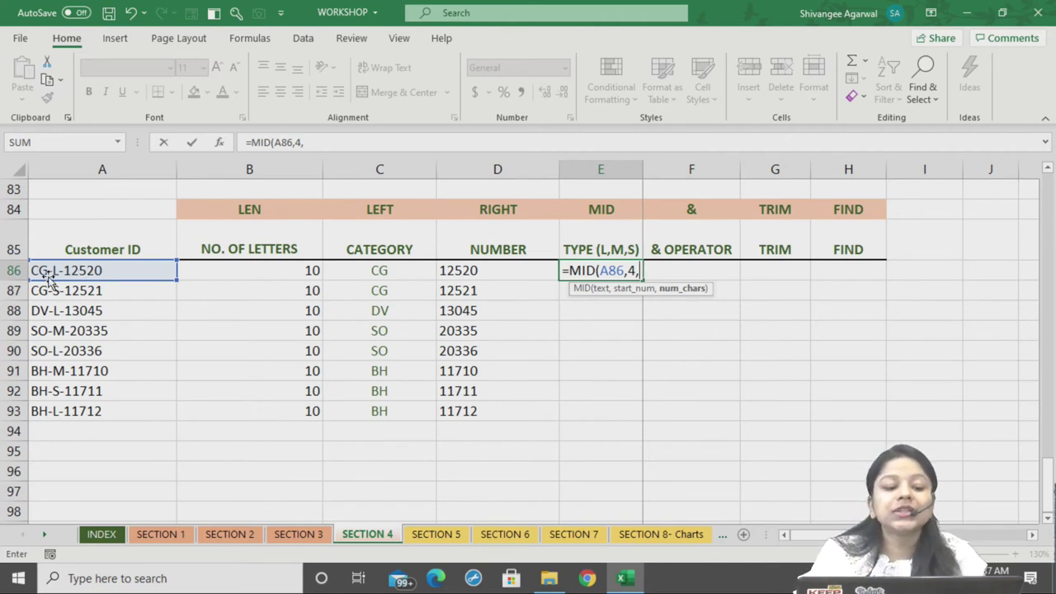
{"action": "type", "text": "1"}
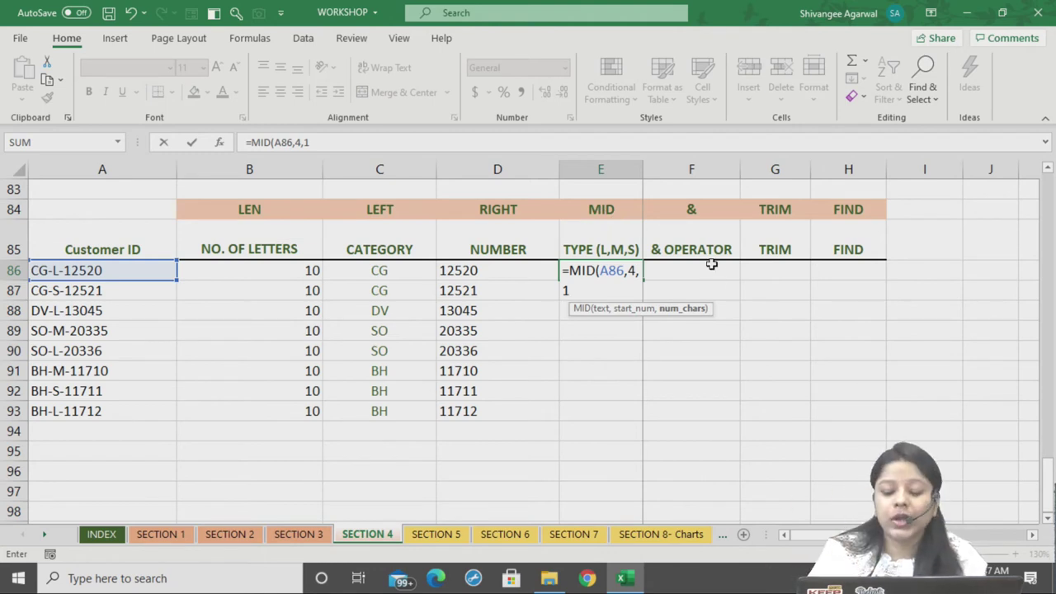
{"action": "type", "text": ")"}
{"action": "key", "text": "Return"}
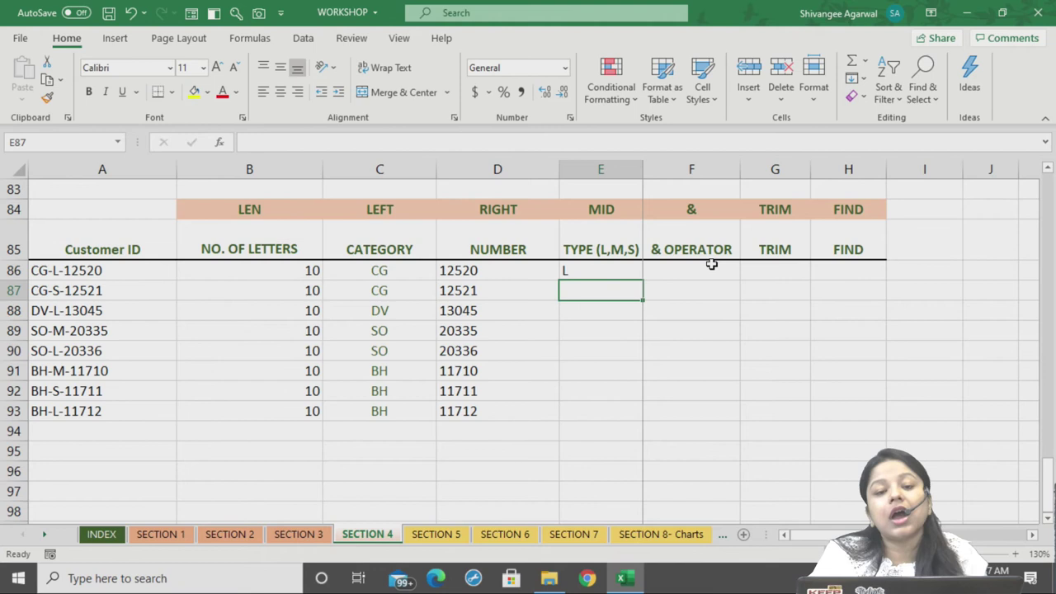
Fill the MID formula down to E93, showing L, S, L, M, L, M, S, L
{"action": "left_click", "coordinate": [619, 265]}
{"action": "left_click_drag", "start_coordinate": [642, 281], "coordinate": [674, 412]}
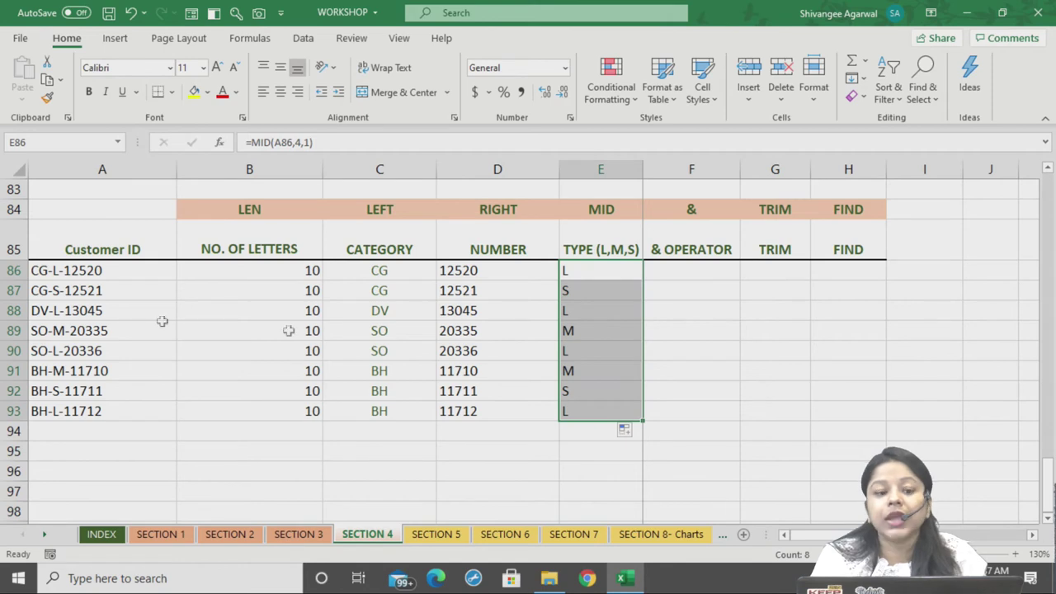
{"action": "left_click", "coordinate": [75, 270]}
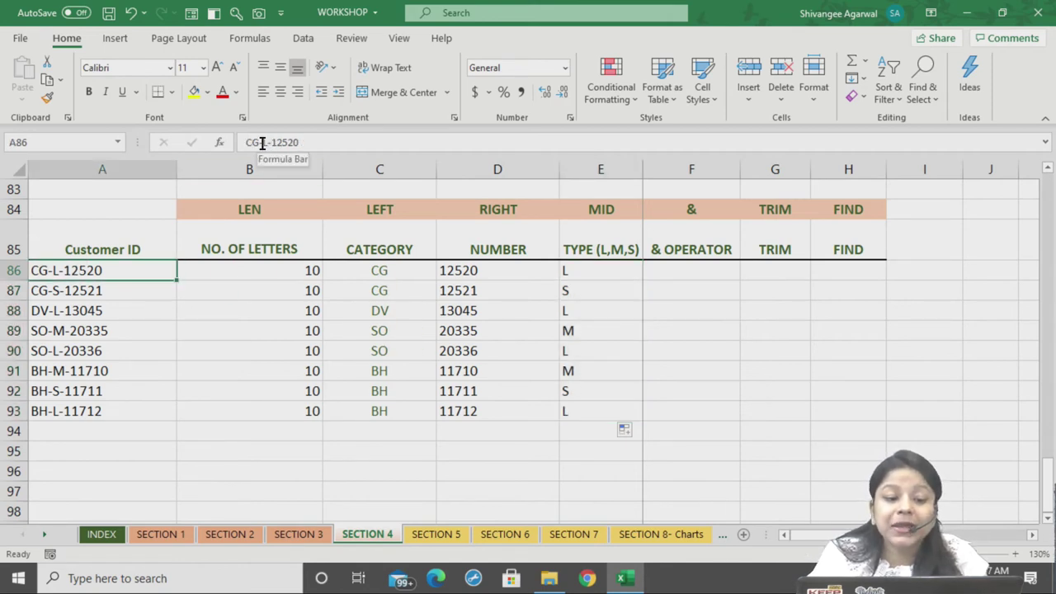
{"action": "left_click", "coordinate": [262, 143]}
{"action": "key", "text": "BackSpace"}
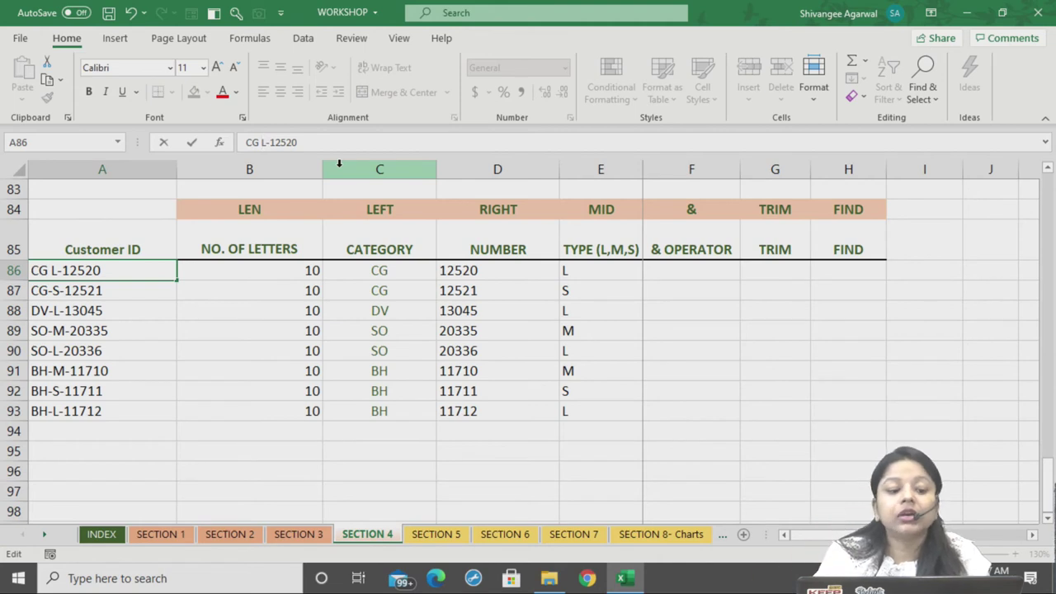
{"action": "key", "text": "Return"}
{"action": "left_click", "coordinate": [592, 270]}
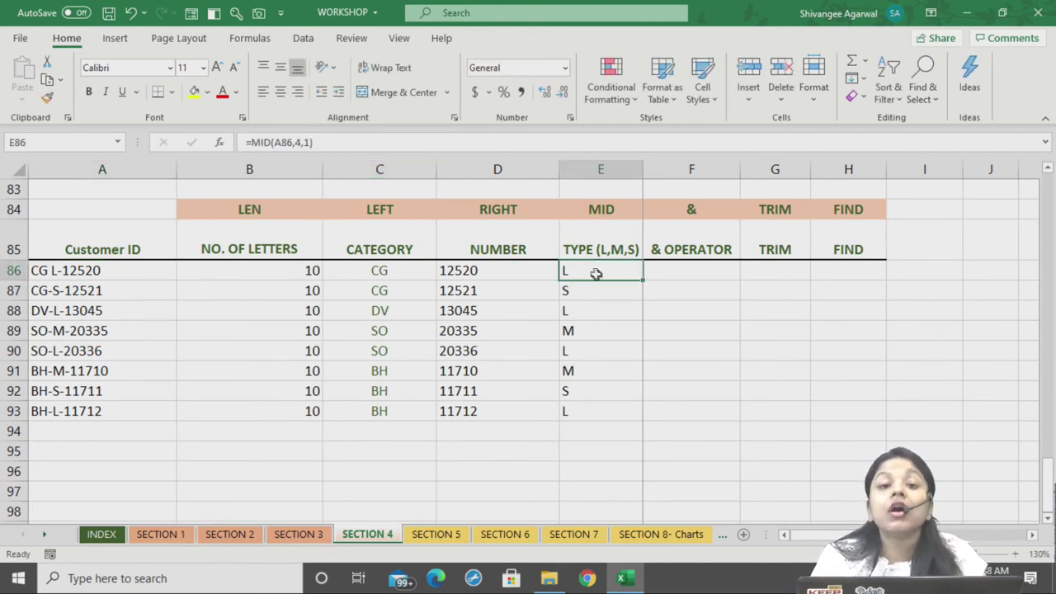
{"action": "double_click", "coordinate": [595, 273]}
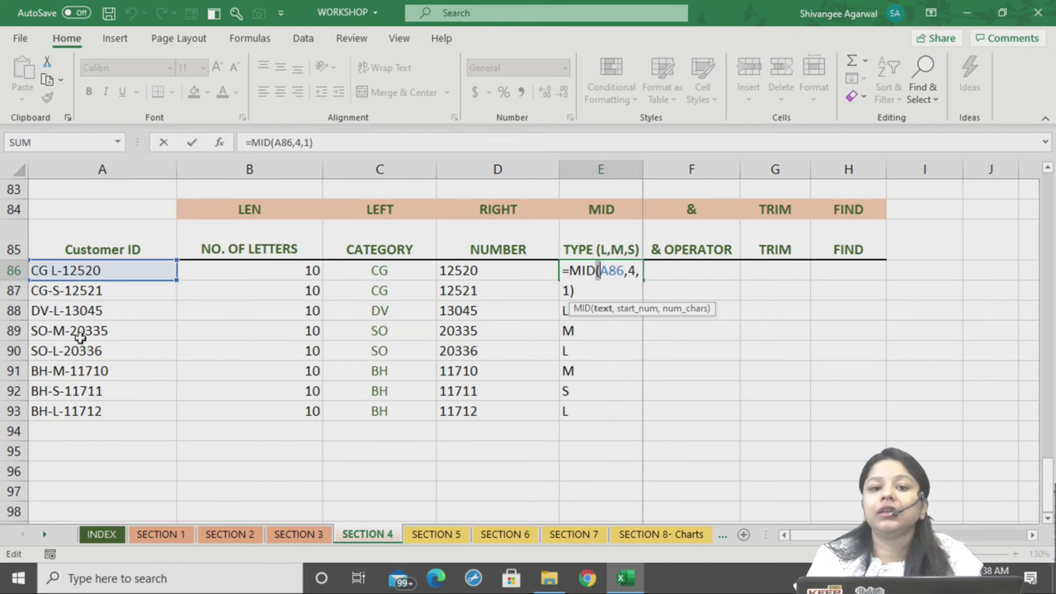
{"action": "left_click", "coordinate": [639, 270]}
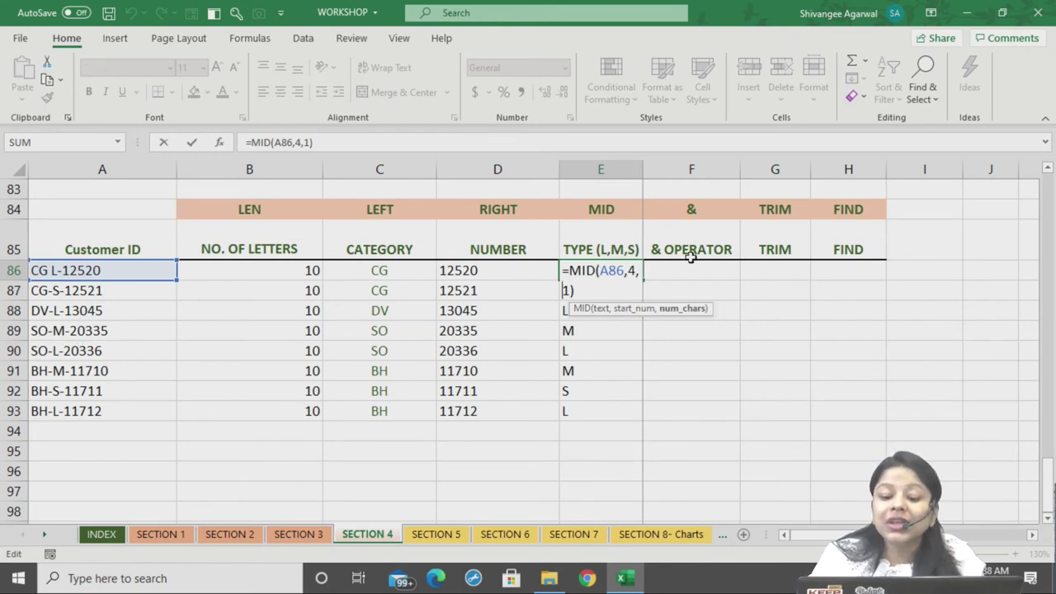
{"action": "key", "text": "Left"}
{"action": "key", "text": "BackSpace"}
{"action": "type", "text": "5"}
{"action": "key", "text": "Return"}
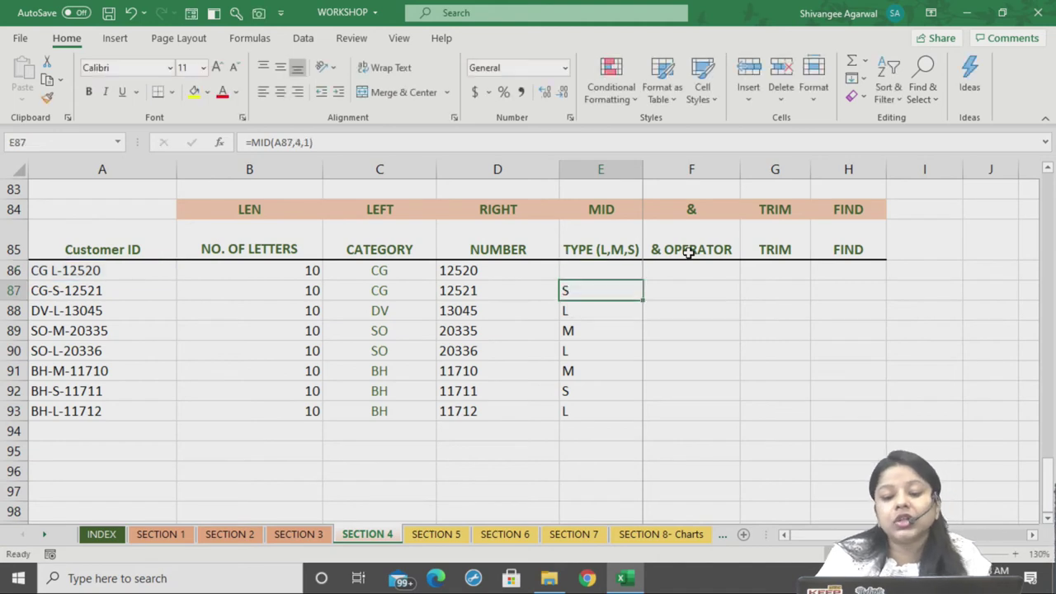
{"action": "double_click", "coordinate": [600, 269]}
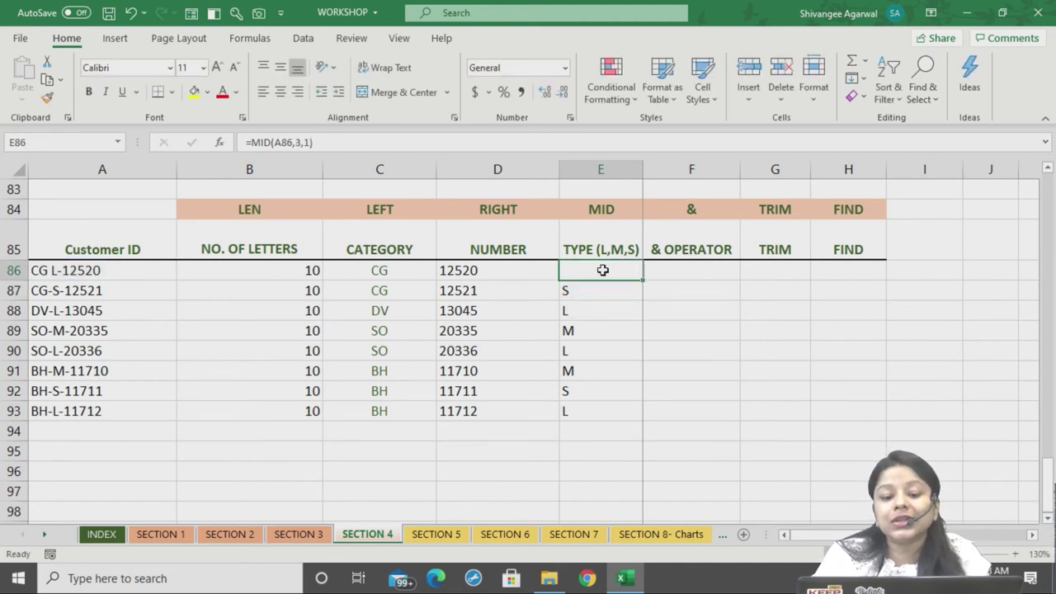
{"action": "key", "text": "Return"}
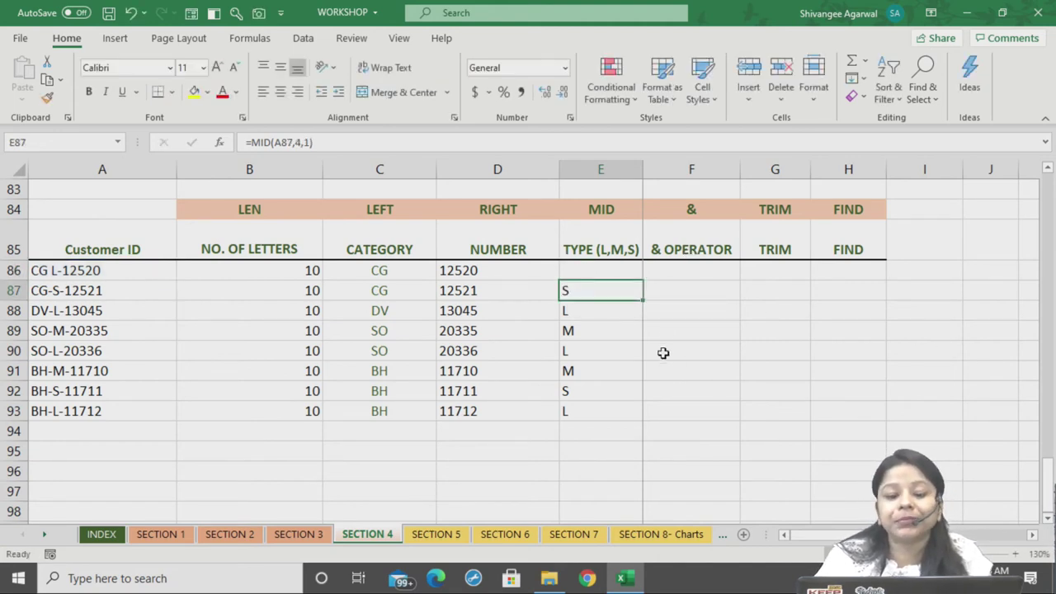
{"action": "double_click", "coordinate": [585, 270]}
{"action": "left_click", "coordinate": [635, 272]}
{"action": "key", "text": "BackSpace"}
{"action": "type", "text": "4,1)"}
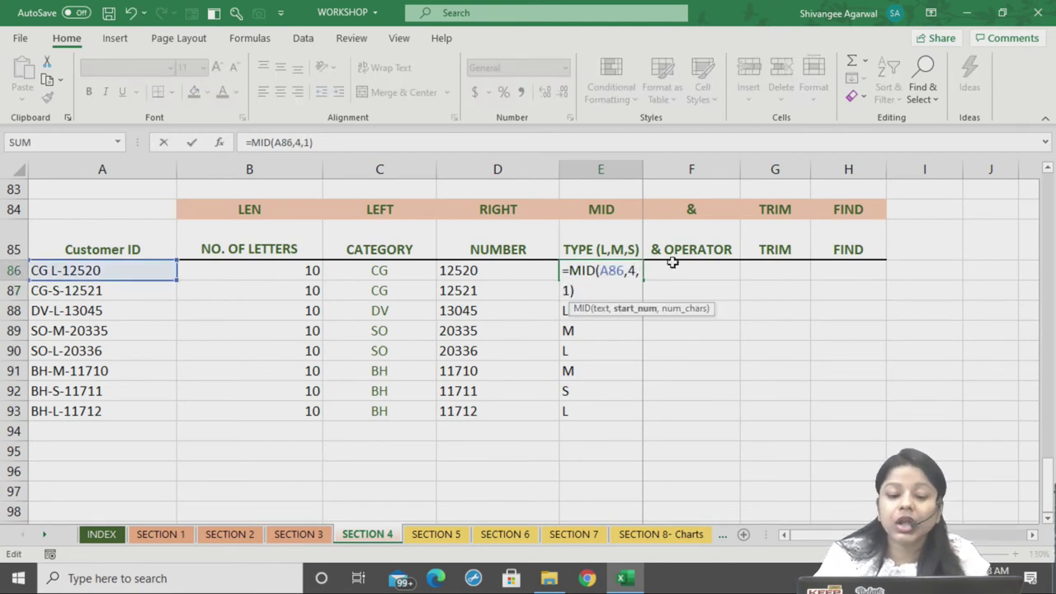
{"action": "key", "text": "Return"}
{"action": "left_click", "coordinate": [70, 272]}
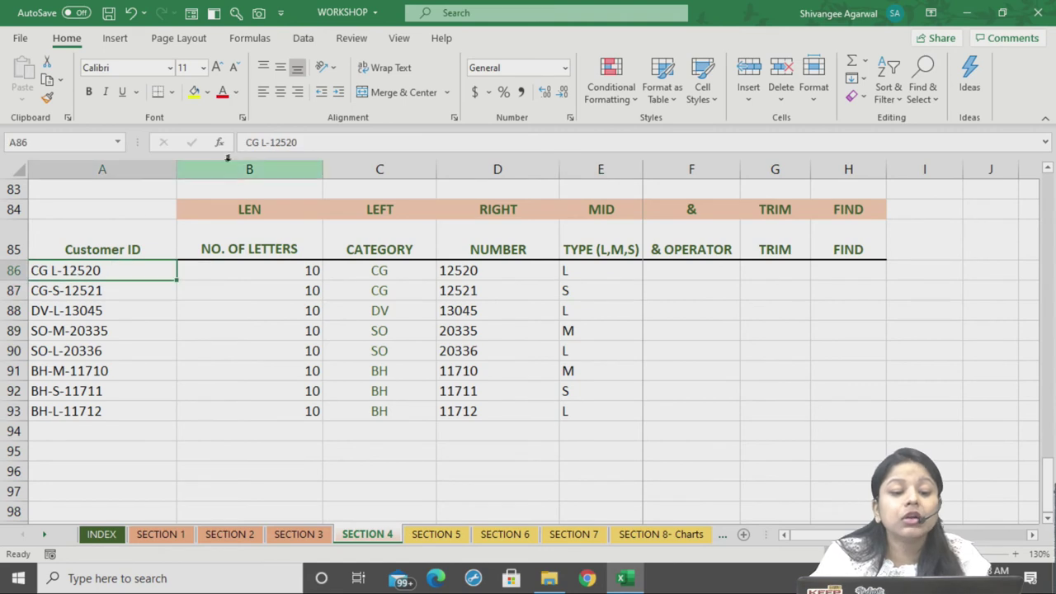
{"action": "left_click", "coordinate": [261, 141]}
{"action": "key", "text": "BackSpace"}
{"action": "type", "text": "-"}
{"action": "key", "text": "Return"}
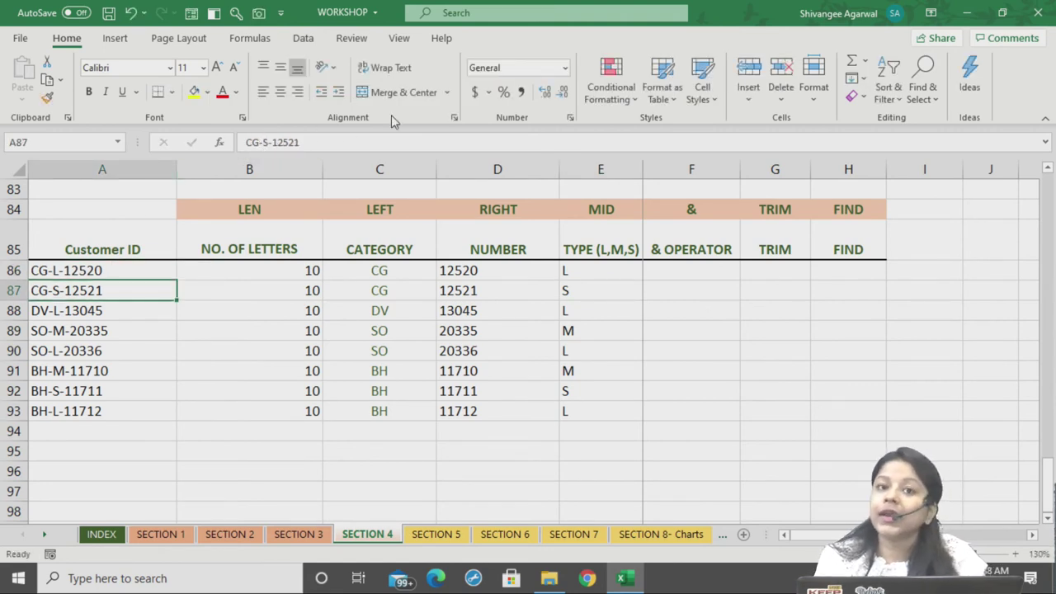
{"action": "left_click", "coordinate": [685, 269]}
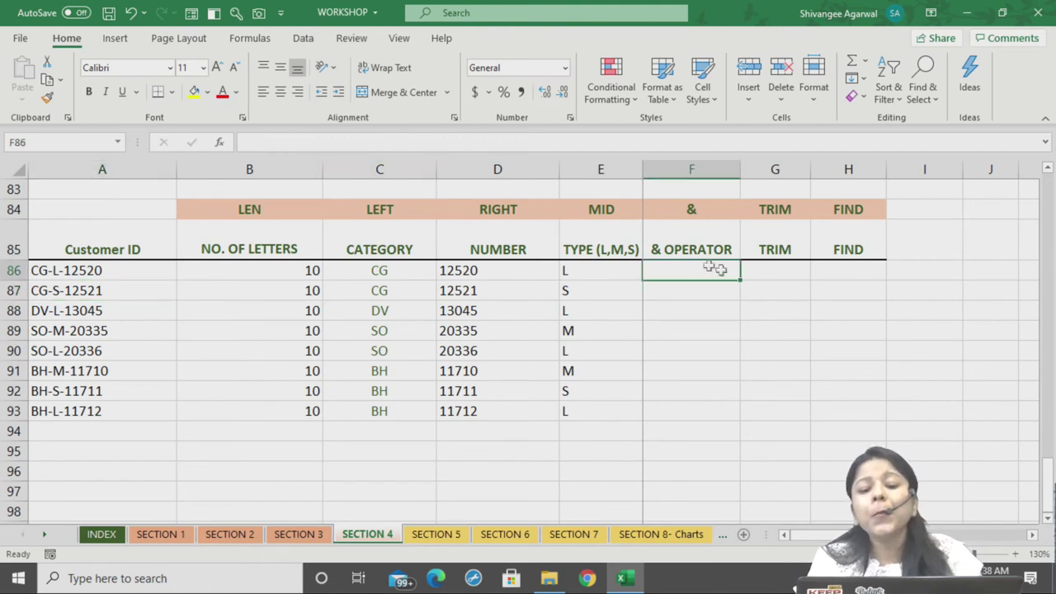
{"action": "mouse_move", "coordinate": [396, 248]}
{"action": "left_mouse_down"}
{"action": "mouse_move", "coordinate": [592, 244]}
{"action": "mouse_move", "coordinate": [622, 403]}
{"action": "left_mouse_up"}
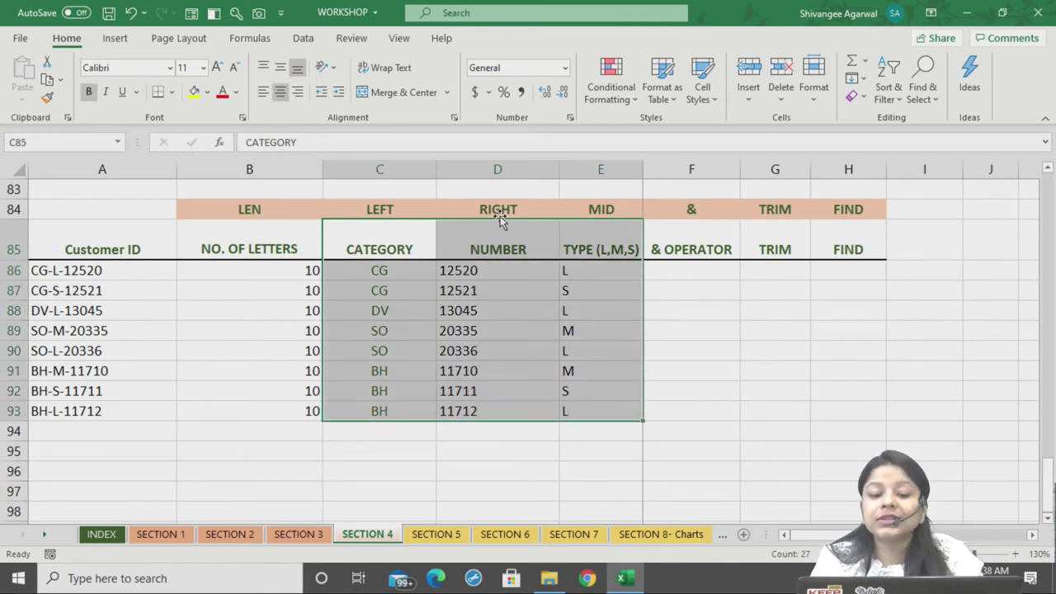
{"action": "left_click_drag", "start_coordinate": [118, 270], "coordinate": [118, 430]}
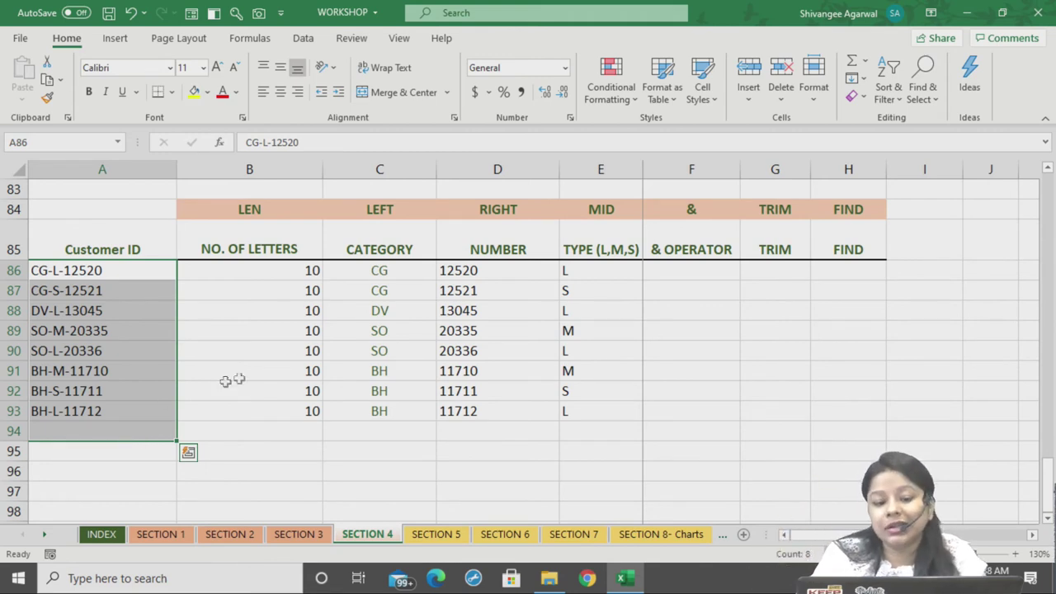
{"action": "left_click_drag", "start_coordinate": [341, 249], "coordinate": [385, 393]}
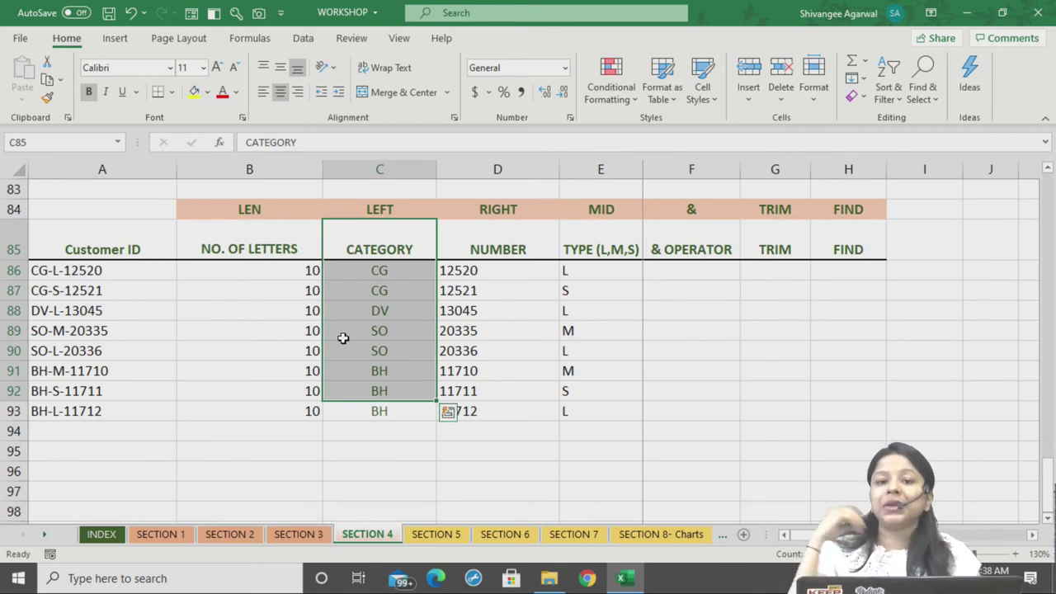
{"action": "left_click", "coordinate": [340, 312]}
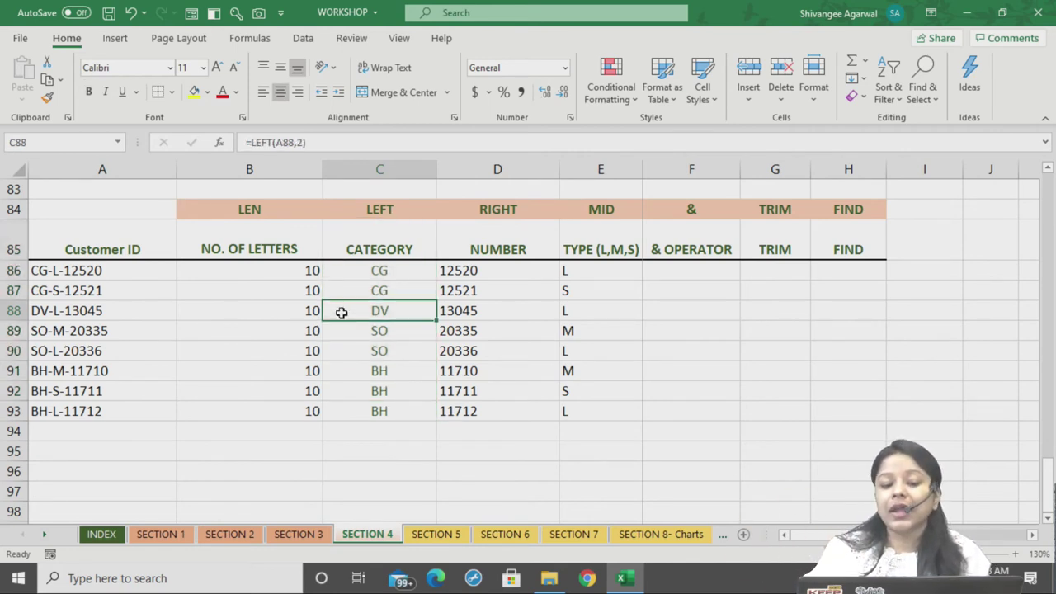
{"action": "left_click", "coordinate": [495, 293]}
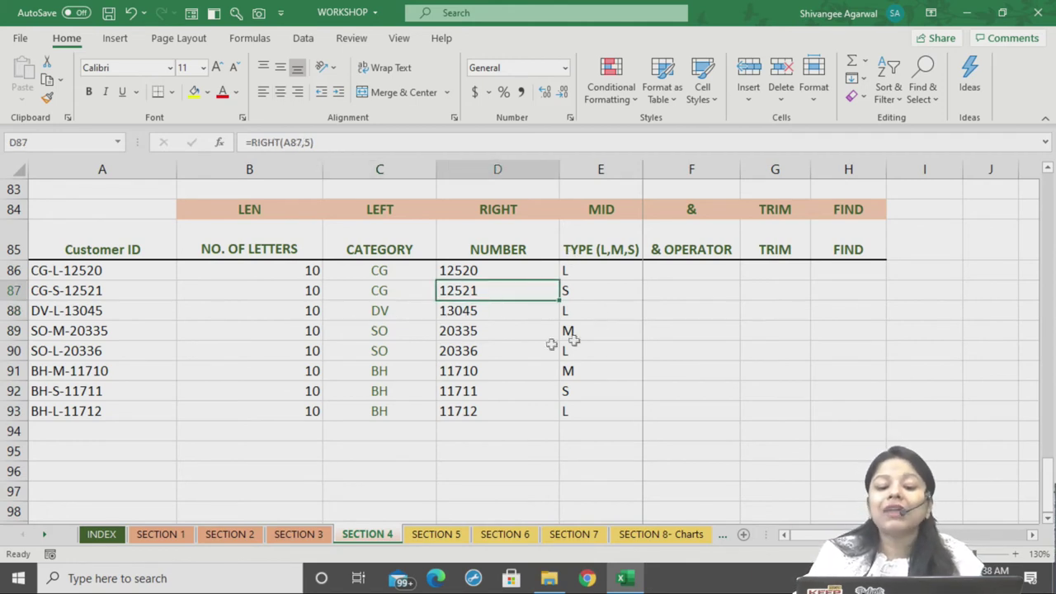
{"action": "left_click", "coordinate": [586, 287]}
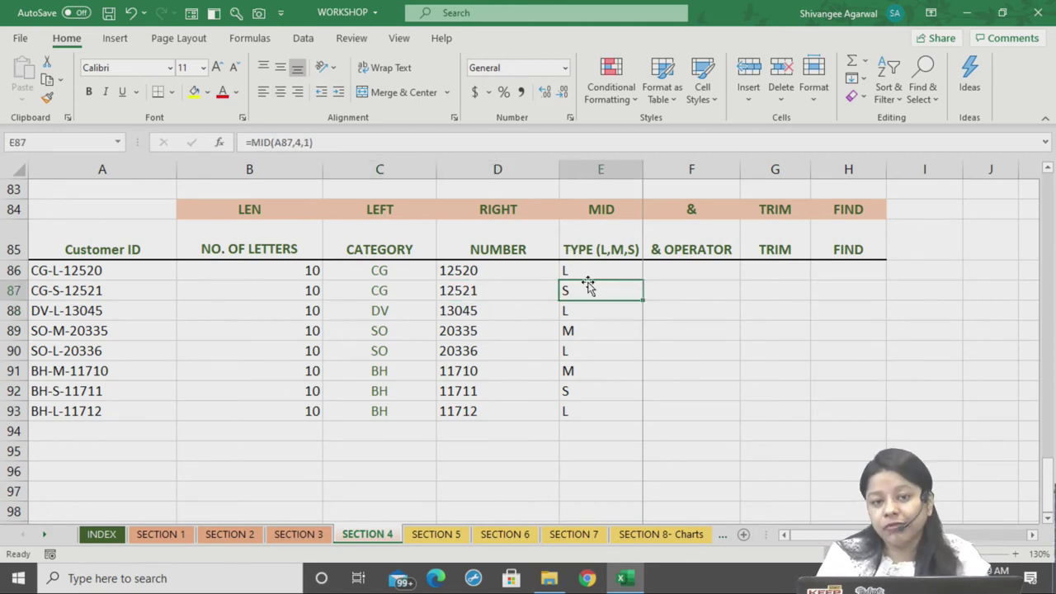
{"action": "left_click_drag", "start_coordinate": [371, 248], "coordinate": [612, 429]}
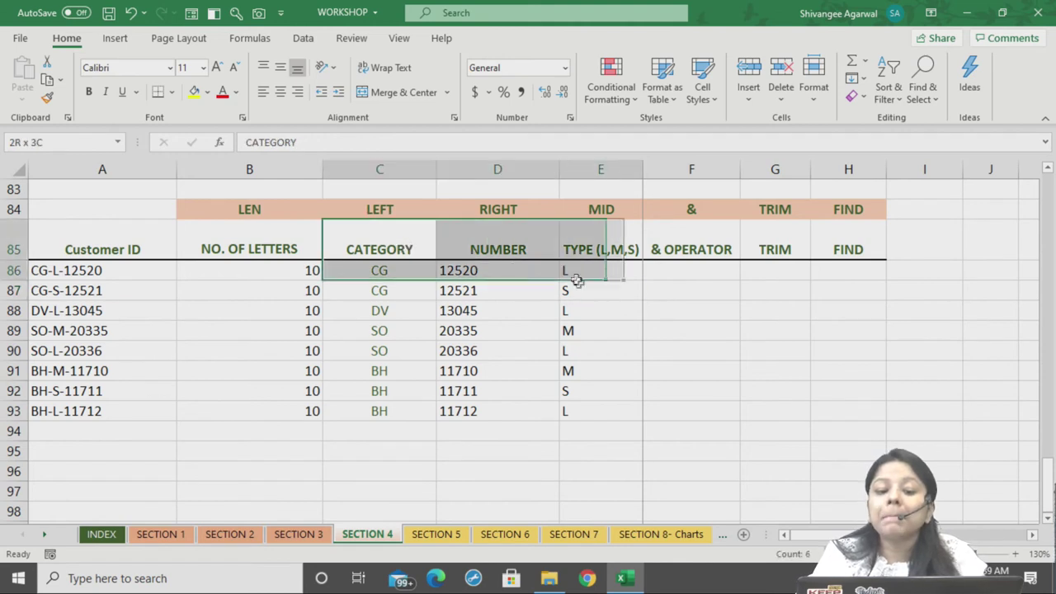
{"action": "left_click_drag", "start_coordinate": [92, 252], "coordinate": [97, 411]}
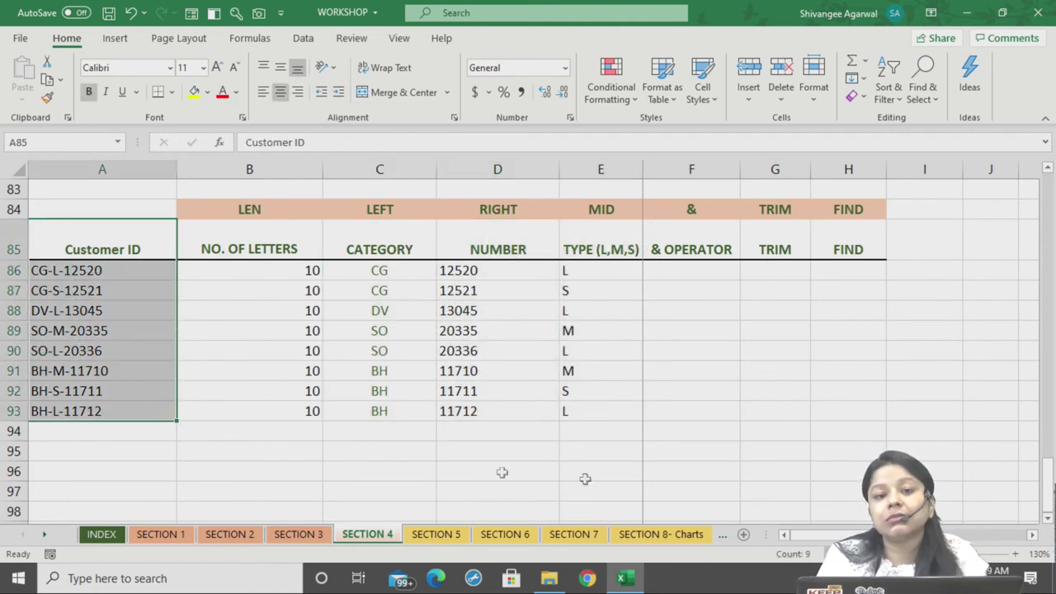
{"action": "left_click", "coordinate": [700, 279]}
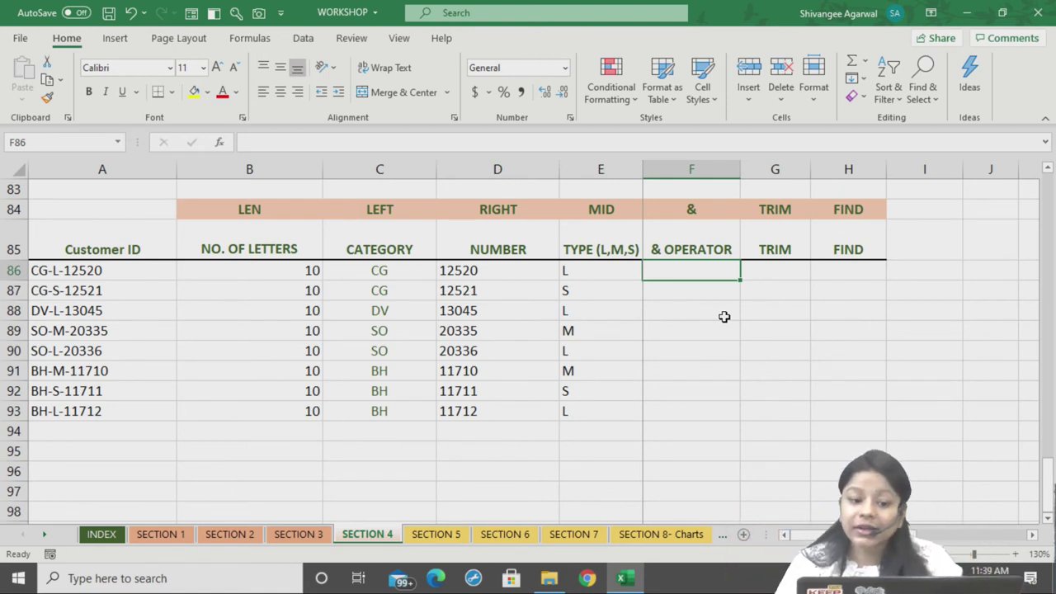
{"action": "left_click_drag", "start_coordinate": [392, 290], "coordinate": [387, 409]}
{"action": "left_click_drag", "start_coordinate": [458, 291], "coordinate": [462, 410]}
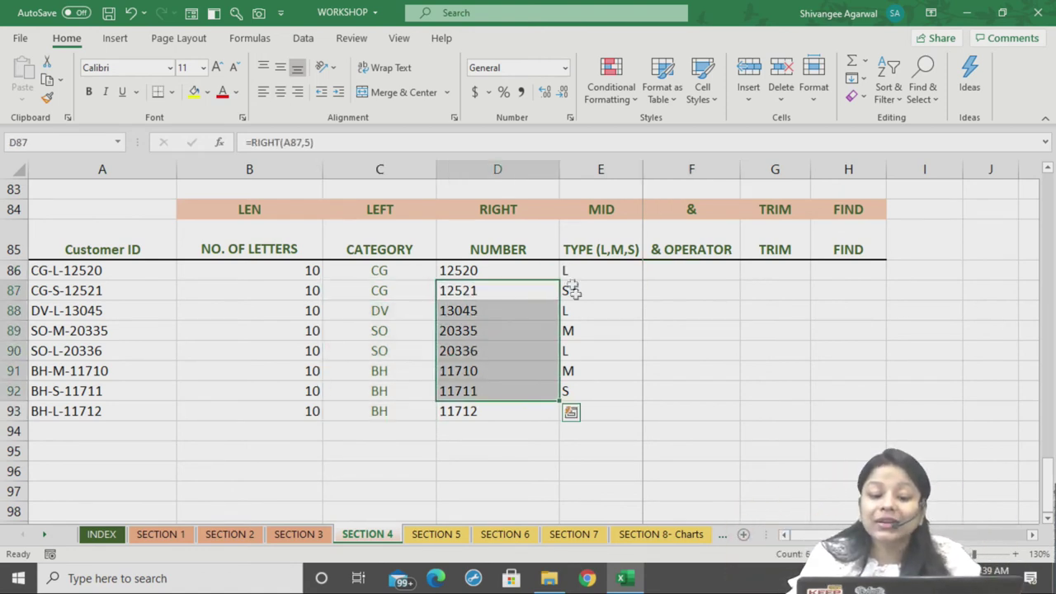
{"action": "left_click_drag", "start_coordinate": [577, 310], "coordinate": [594, 366]}
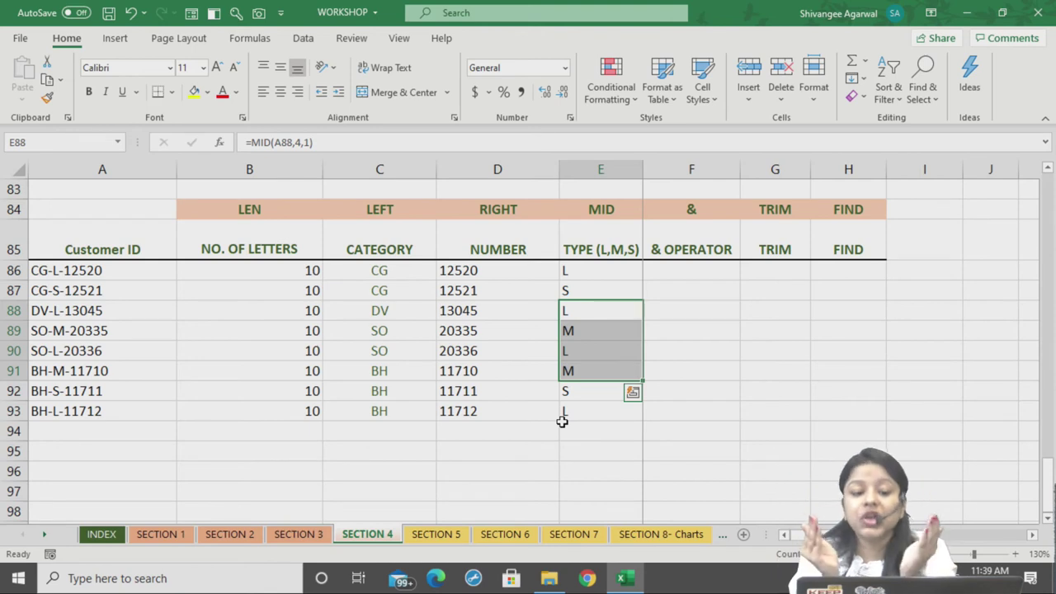
{"action": "left_click", "coordinate": [711, 277]}
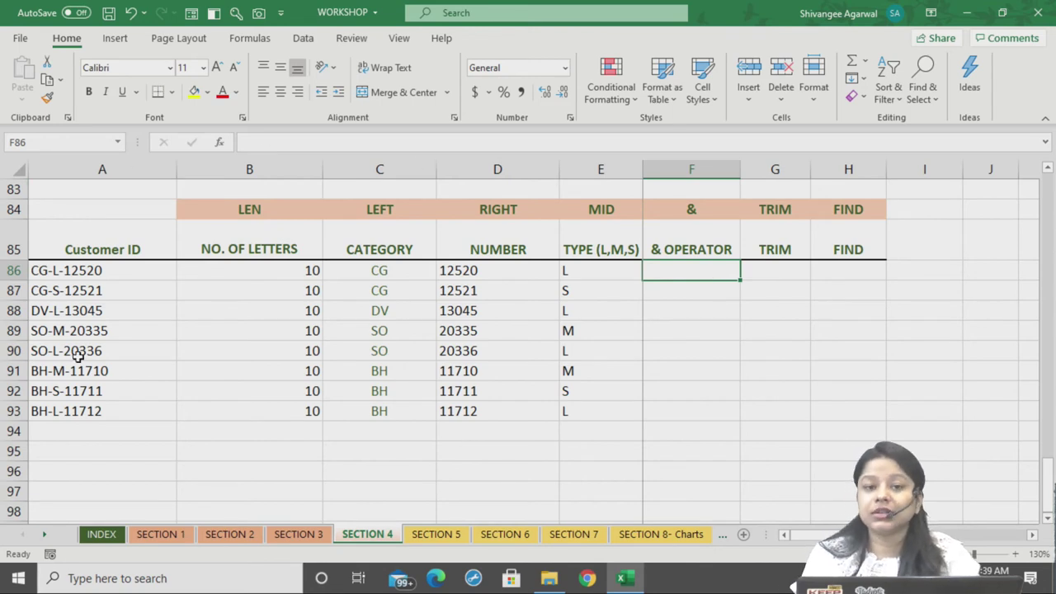
Enter =C86&"-"&E86&"-"&D86 in F86, joining category, type and number as CG-L-12520
{"action": "type", "text": "="}
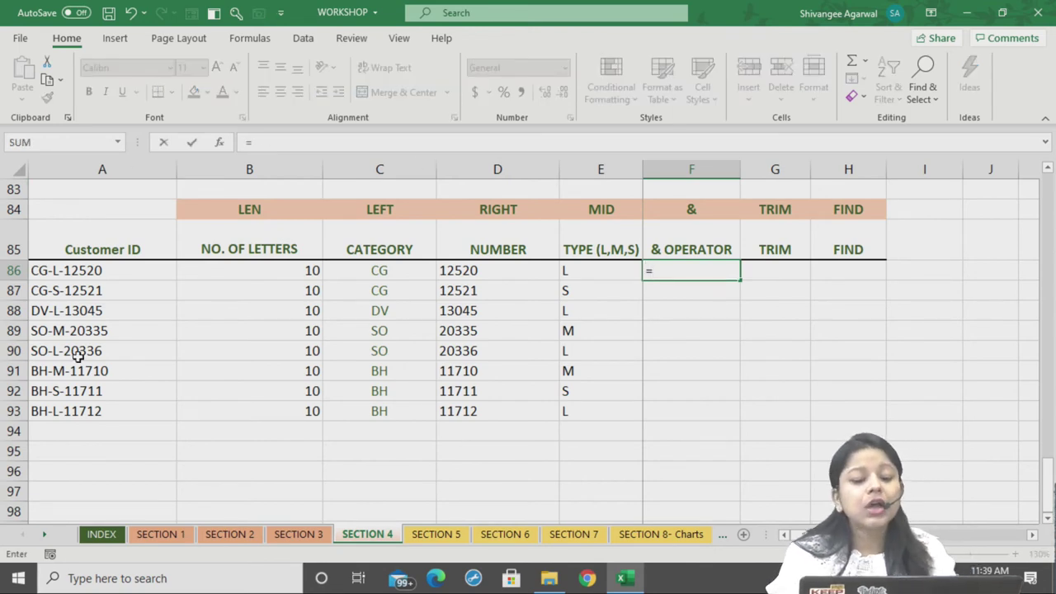
{"action": "left_click", "coordinate": [410, 274]}
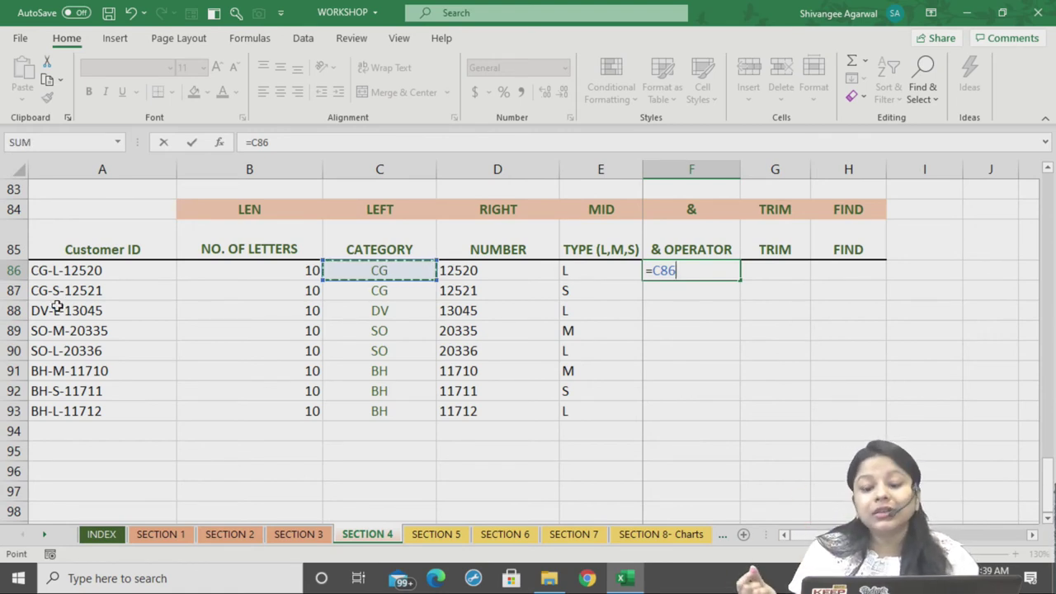
{"action": "type", "text": "-"}
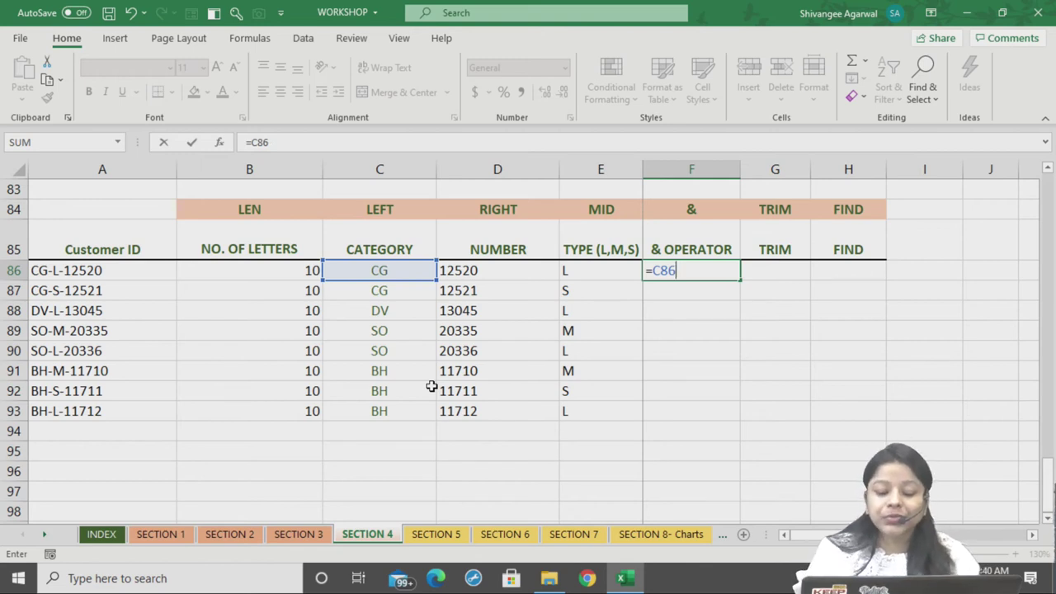
{"action": "type", "text": "&"}
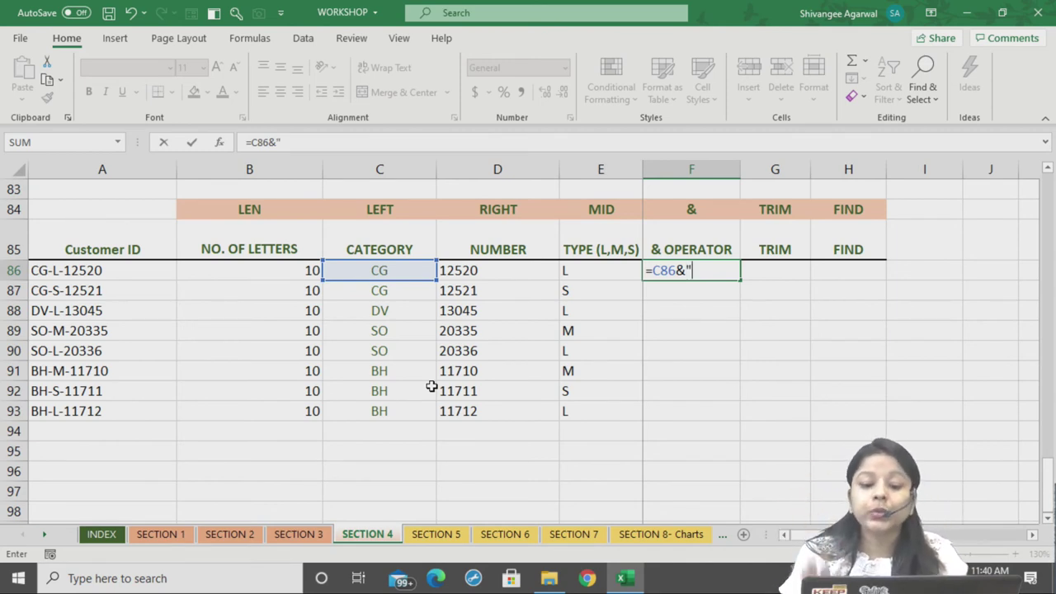
{"action": "type", "text": "-\""}
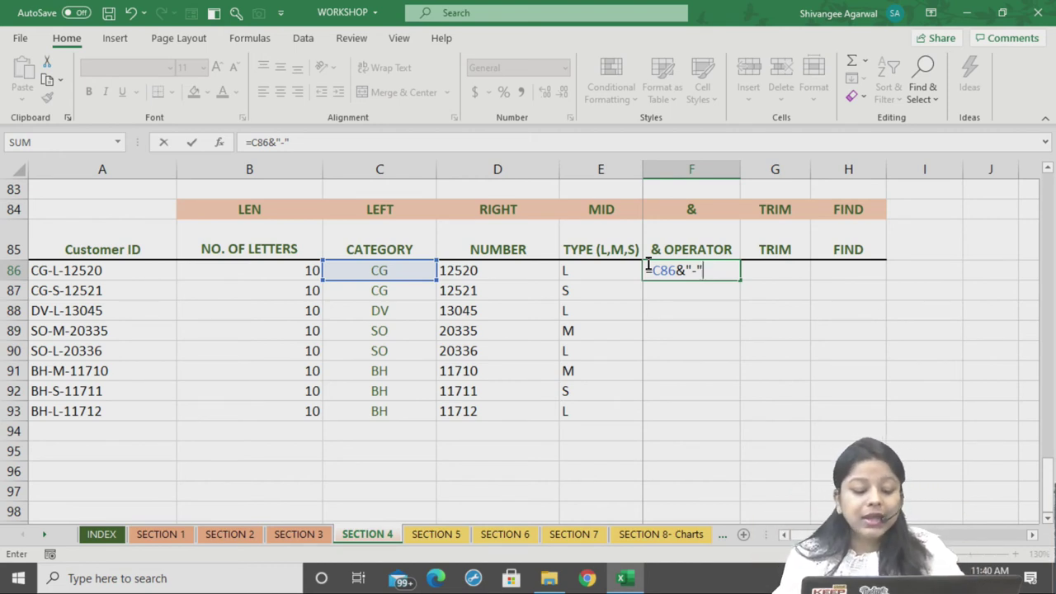
{"action": "type", "text": "&"}
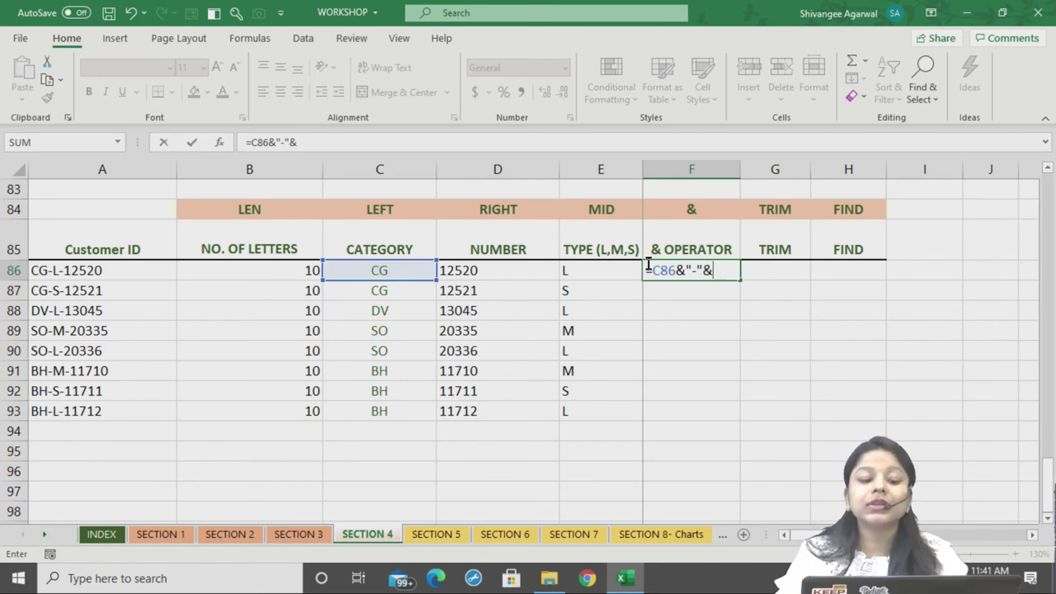
{"action": "left_click", "coordinate": [587, 270]}
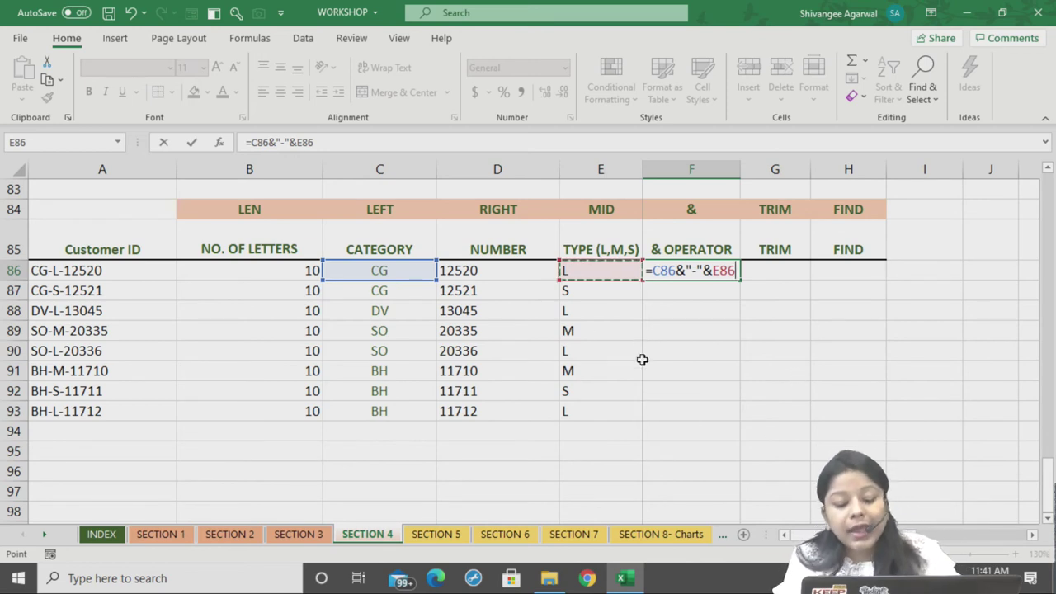
{"action": "type", "text": "&\"-"}
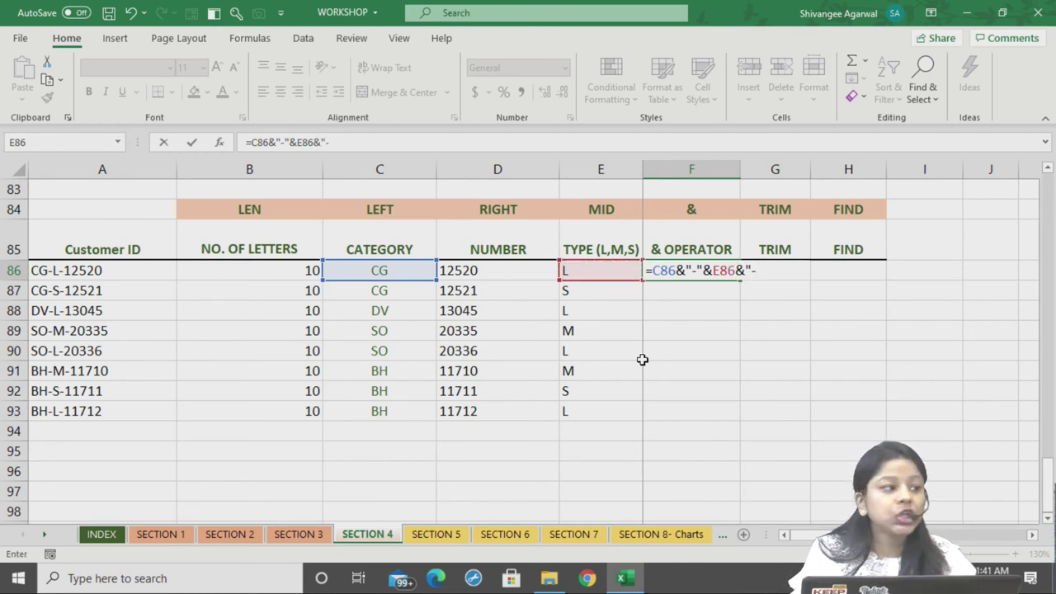
{"action": "type", "text": "\""}
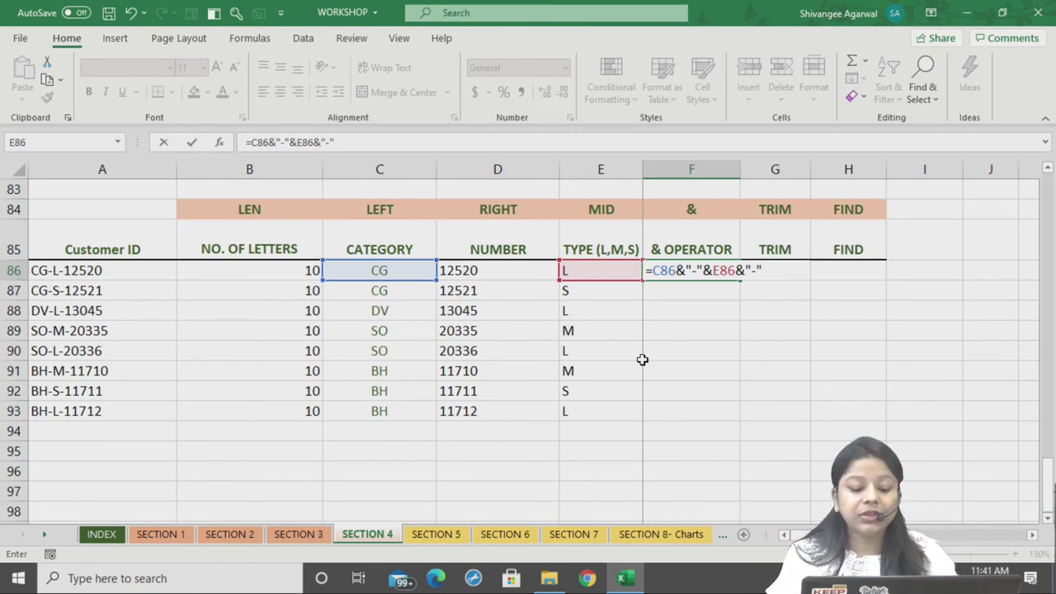
{"action": "type", "text": "&"}
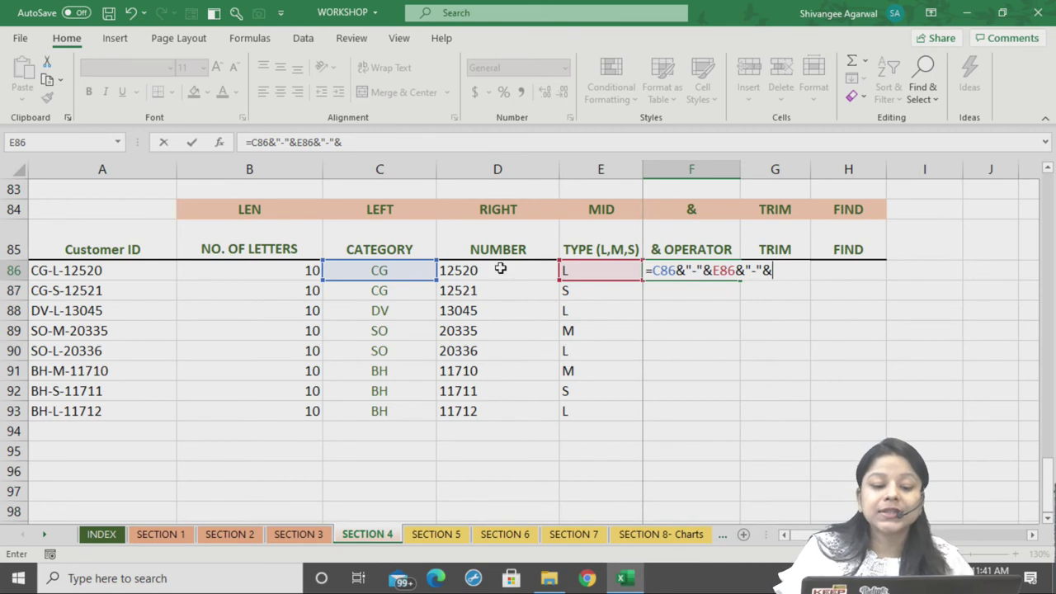
{"action": "left_click", "coordinate": [503, 272]}
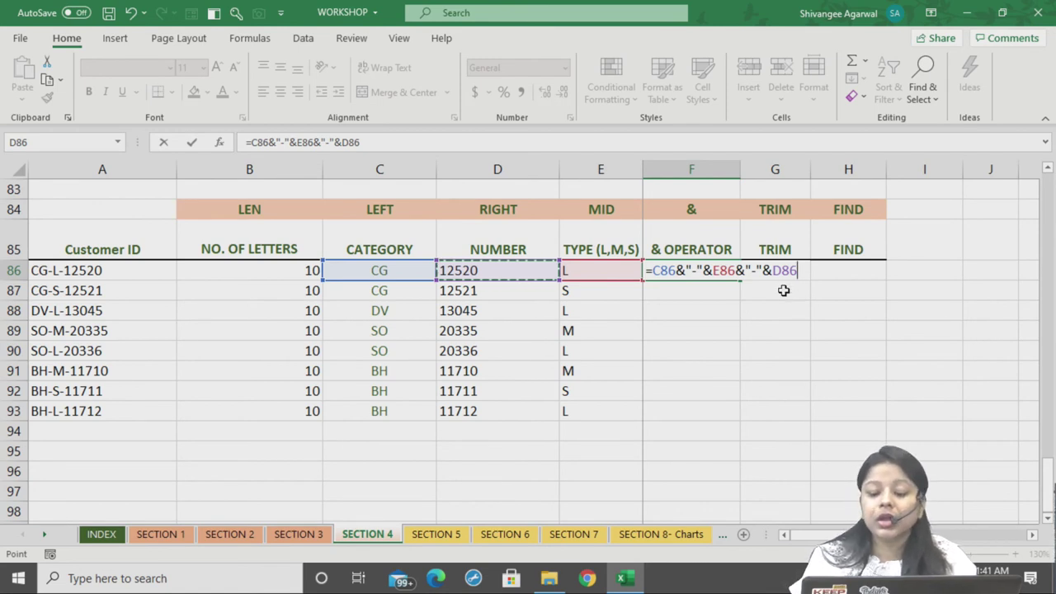
{"action": "key", "text": "Return"}
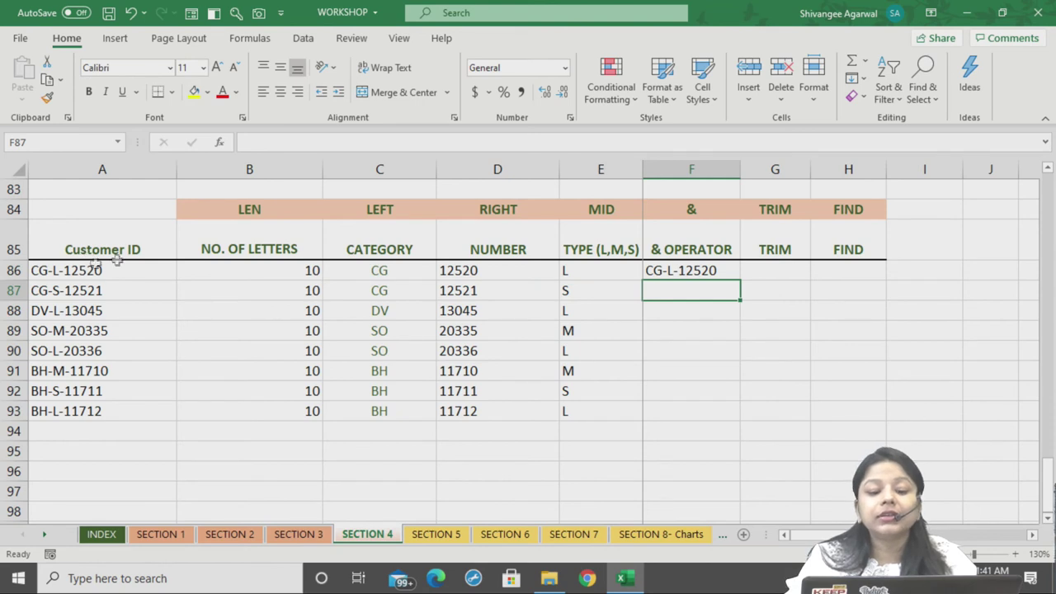
Copy the F86 joining formula down to F93, rebuilding IDs CG-L-12520 through BH-L-11712
{"action": "left_click", "coordinate": [728, 272]}
{"action": "left_click_drag", "start_coordinate": [741, 281], "coordinate": [764, 422]}
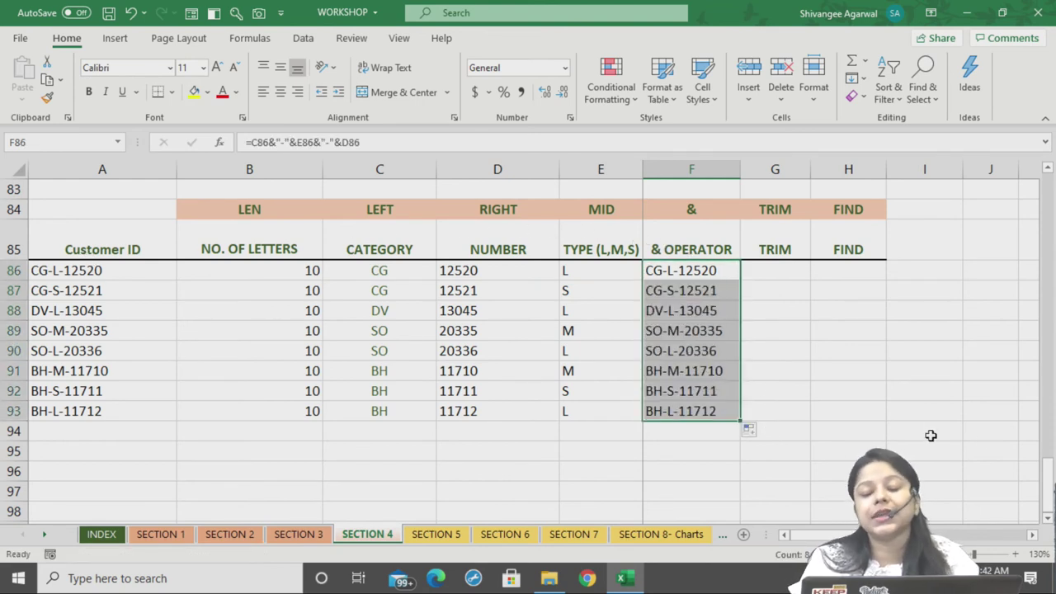
{"action": "left_click", "coordinate": [683, 269]}
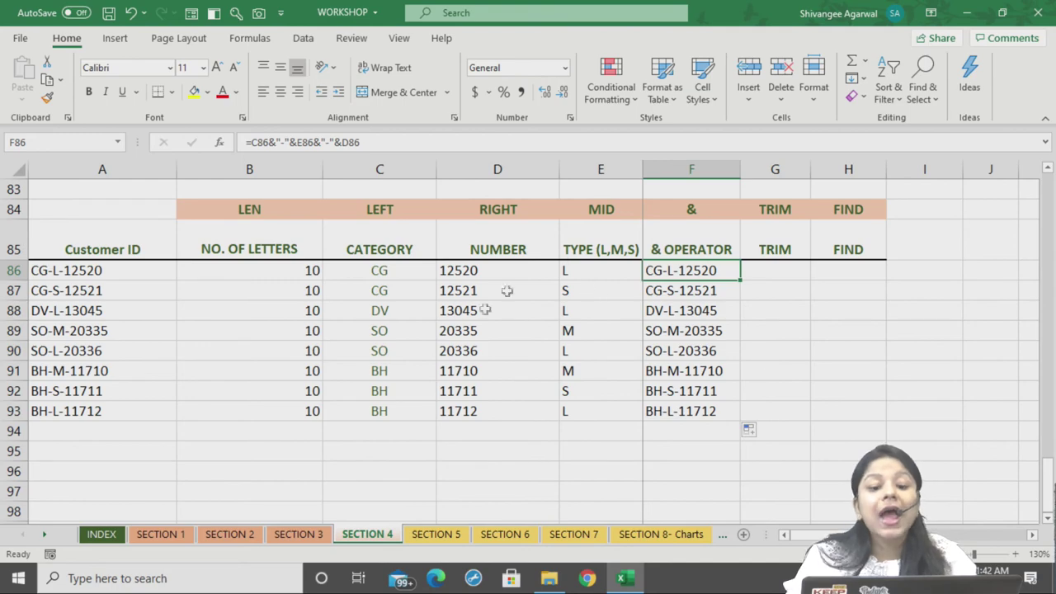
{"action": "scroll", "coordinate": [472, 290], "scroll_direction": "up", "scroll_amount": 1}
{"action": "scroll", "coordinate": [479, 294], "scroll_direction": "up", "scroll_amount": 1}
{"action": "scroll", "coordinate": [481, 314], "scroll_direction": "down", "scroll_amount": 1}
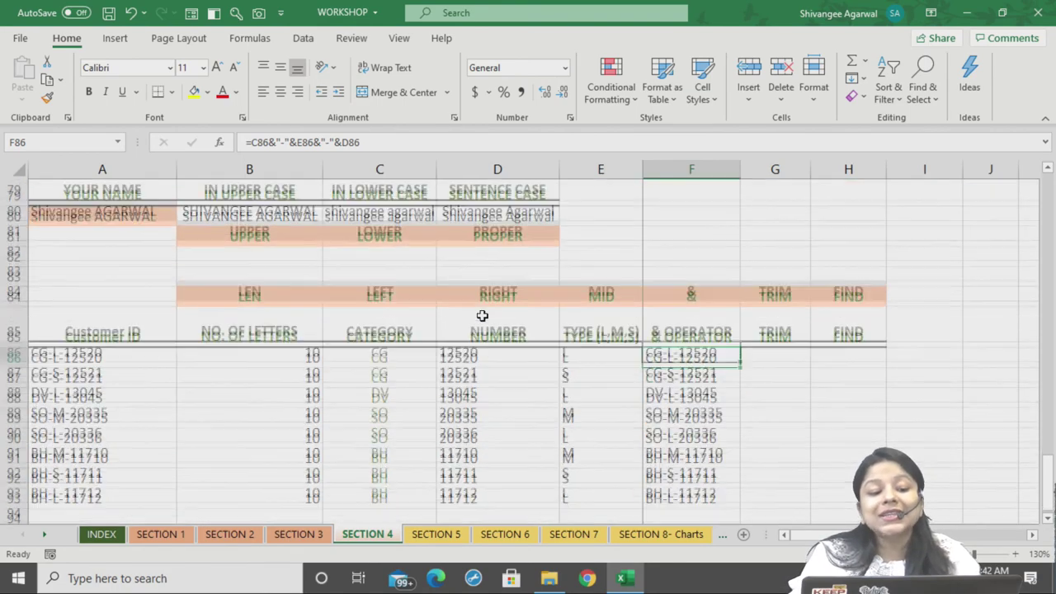
{"action": "scroll", "coordinate": [481, 316], "scroll_direction": "down", "scroll_amount": 1}
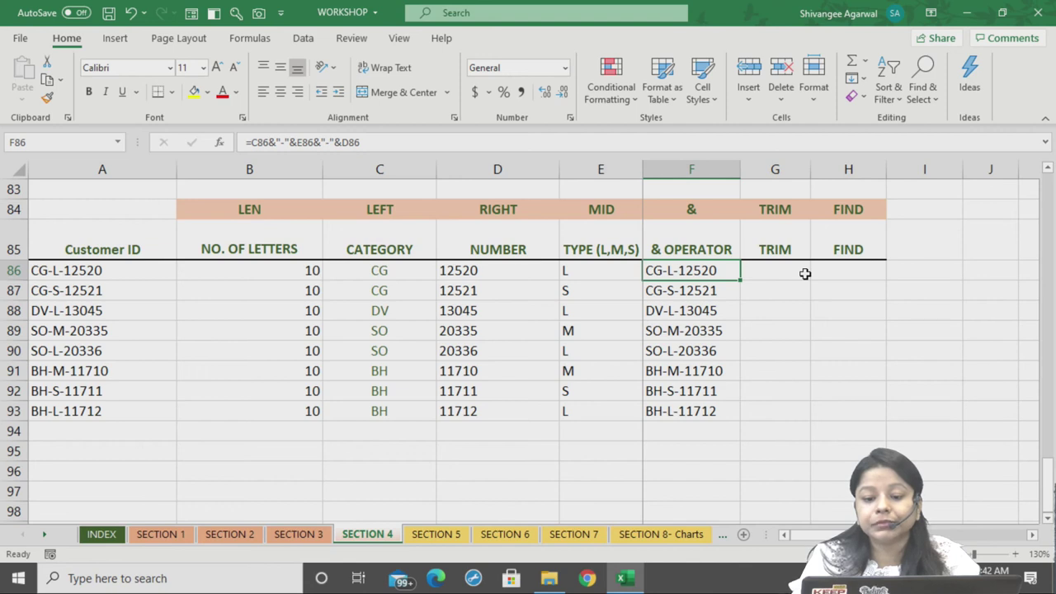
{"action": "left_click", "coordinate": [805, 274]}
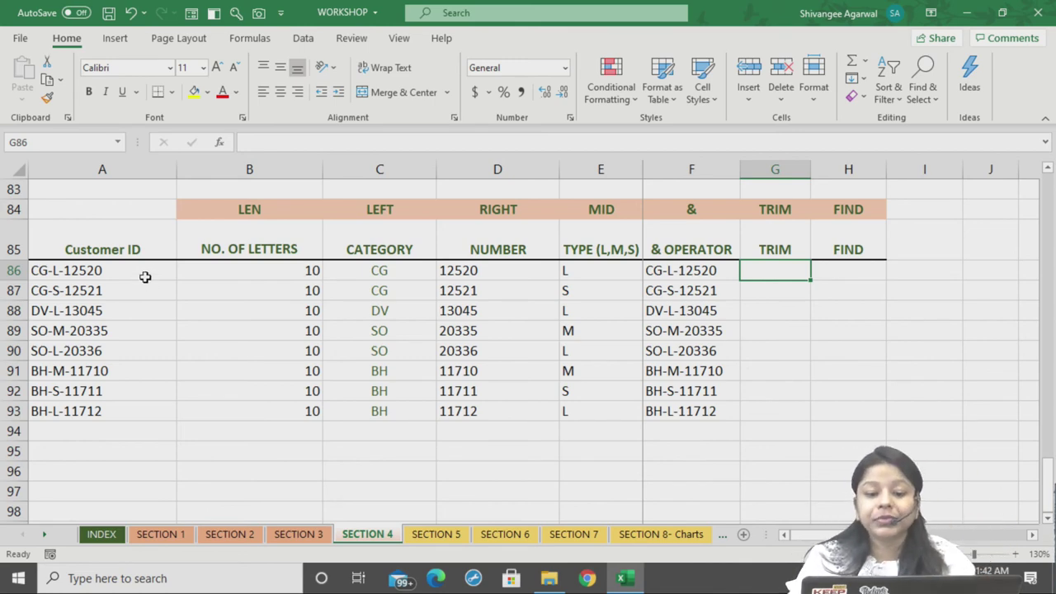
{"action": "scroll", "coordinate": [722, 305], "scroll_direction": "up", "scroll_amount": 1}
{"action": "left_click", "coordinate": [794, 248]}
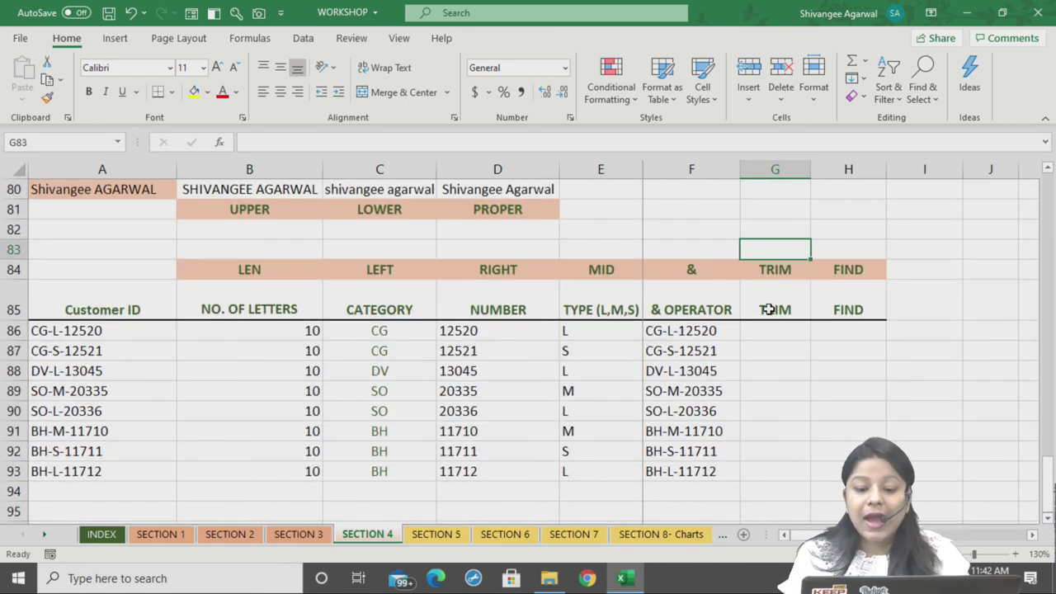
{"action": "type", "text": "="}
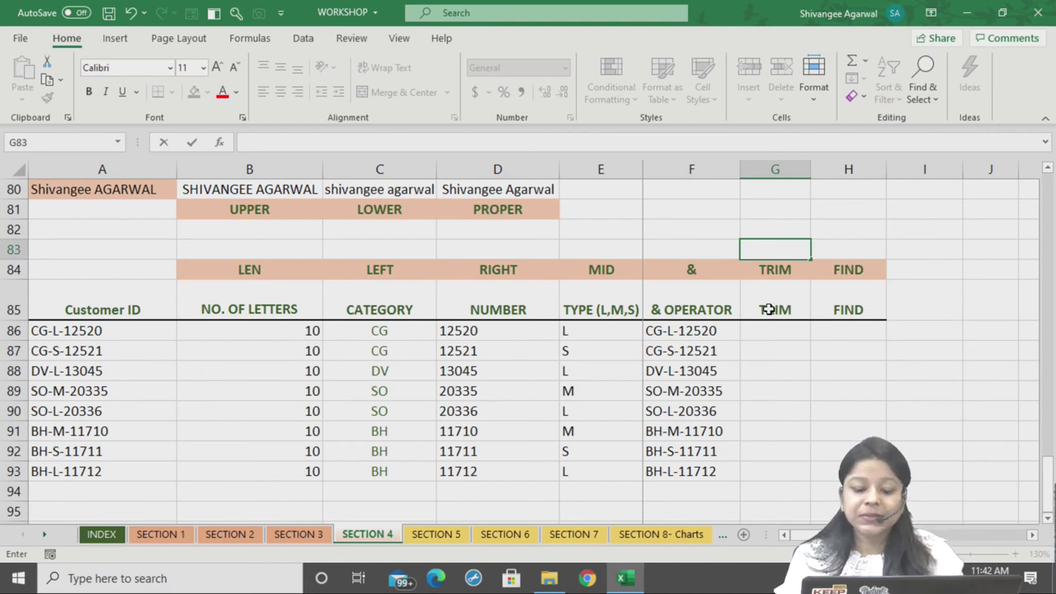
{"action": "type", "text": "cat"}
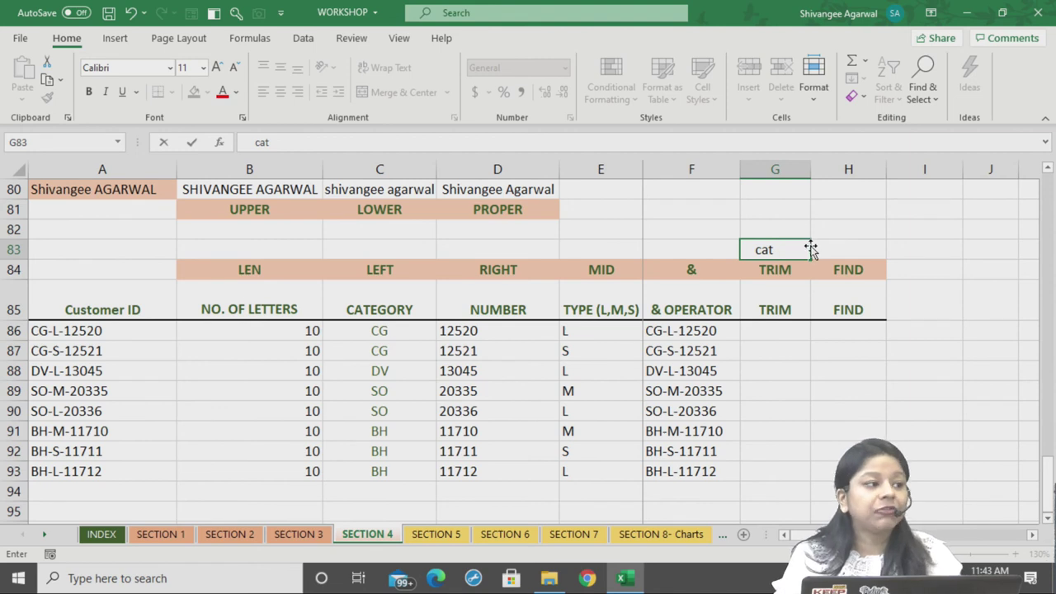
{"action": "key", "text": "Return"}
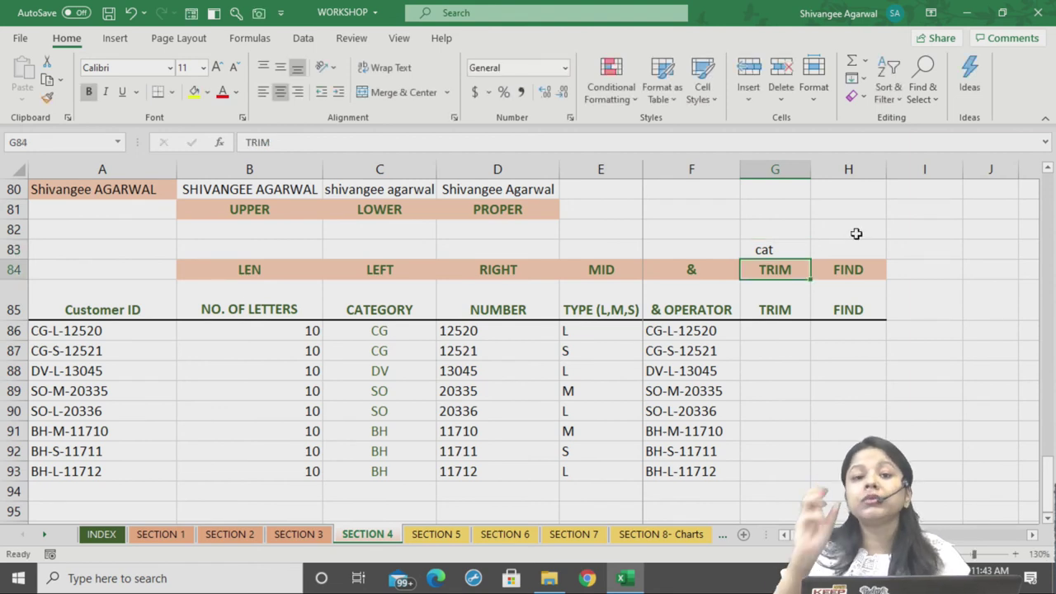
{"action": "left_click", "coordinate": [791, 333]}
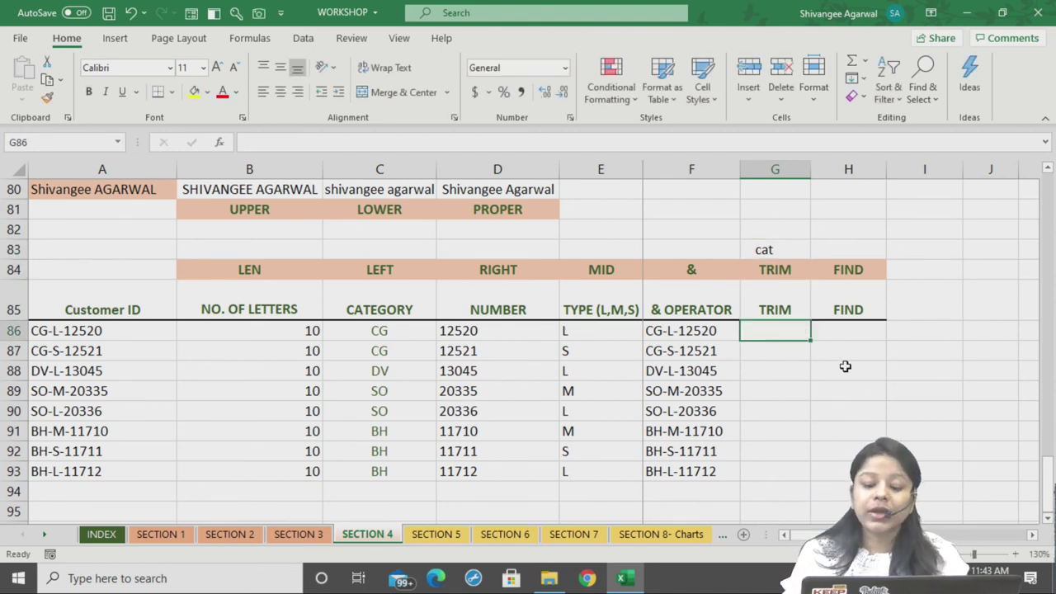
{"action": "type", "text": "=trim"}
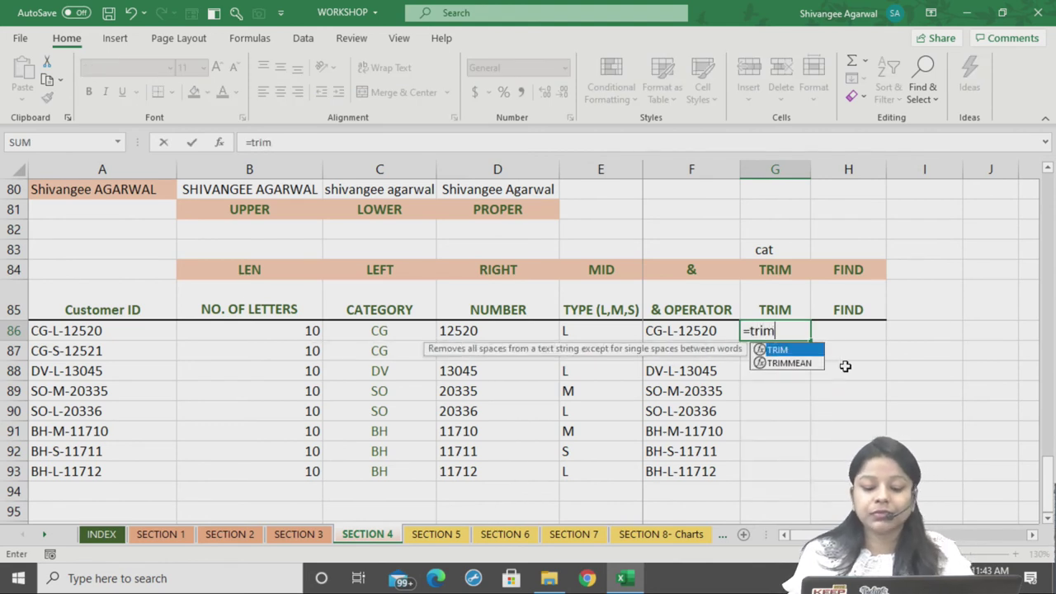
{"action": "type", "text": "("}
Enter =TRIM(G83) in G86, returning 'cat', and recheck the formula
{"action": "left_click", "coordinate": [782, 246]}
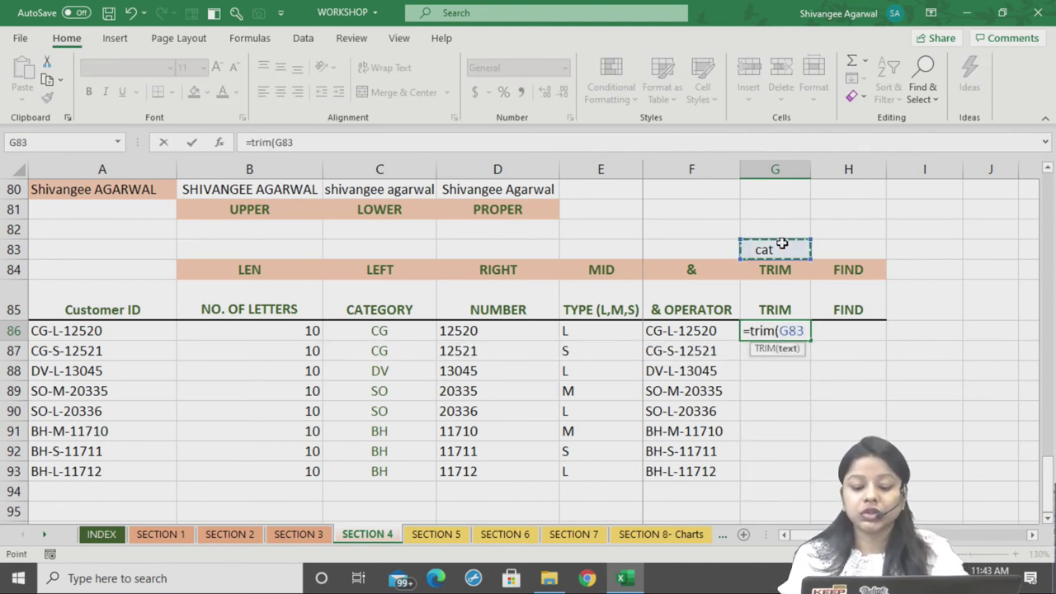
{"action": "key", "text": "Return"}
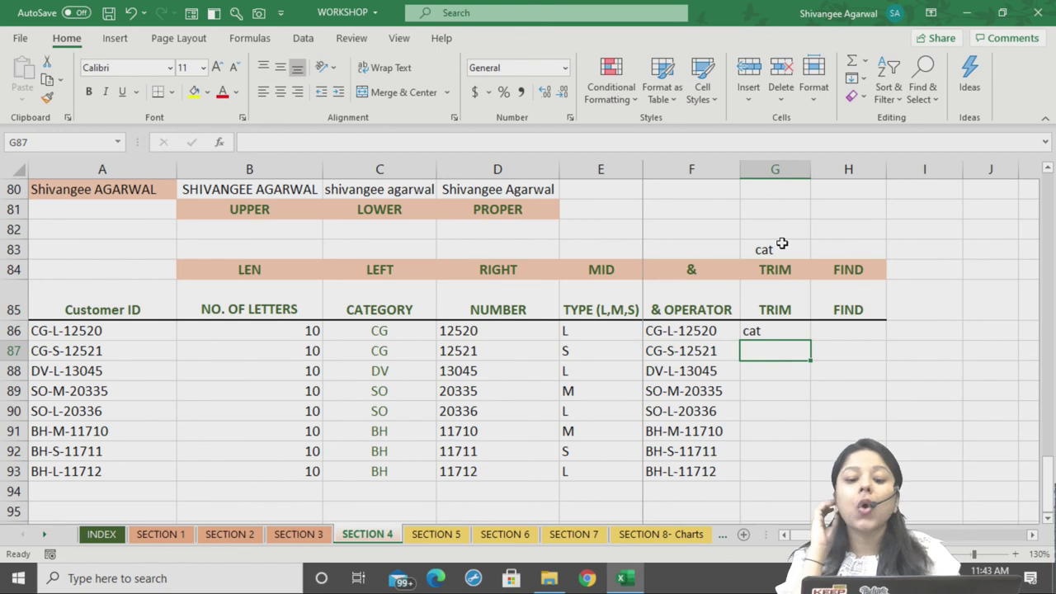
{"action": "double_click", "coordinate": [766, 332]}
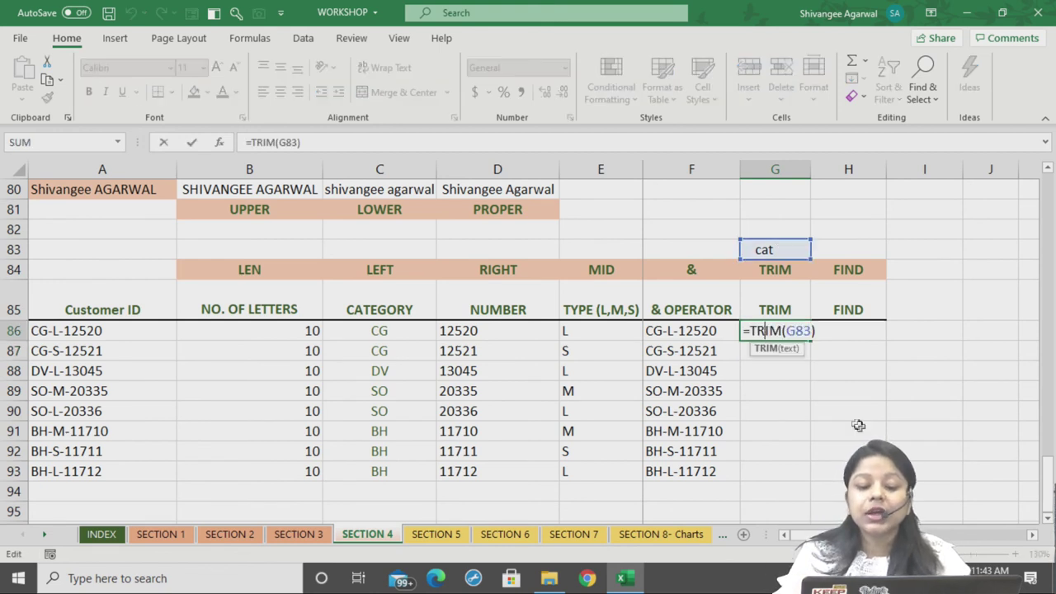
{"action": "key", "text": "Return"}
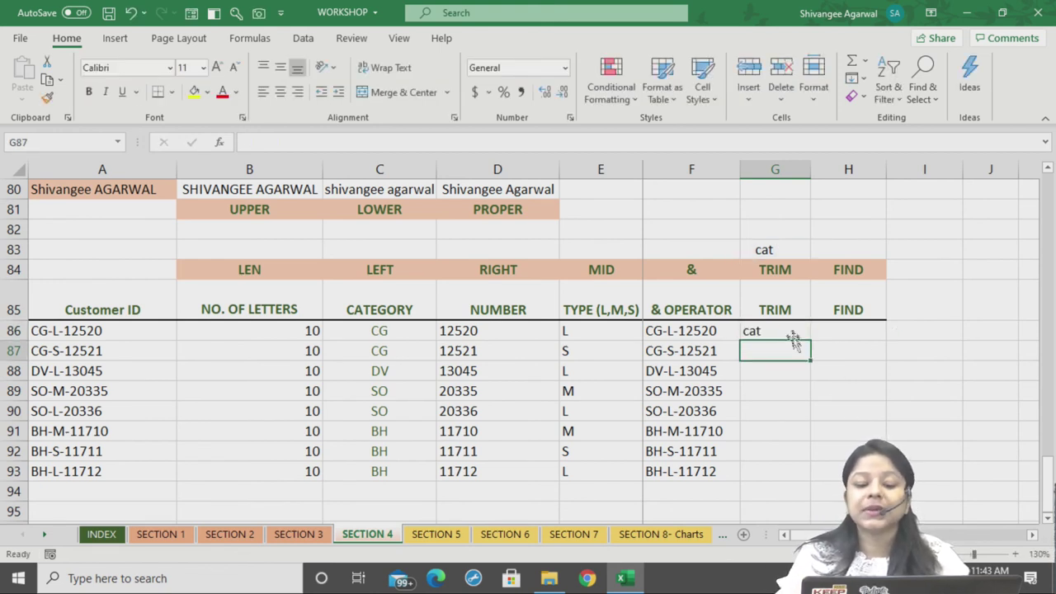
{"action": "left_click", "coordinate": [766, 332]}
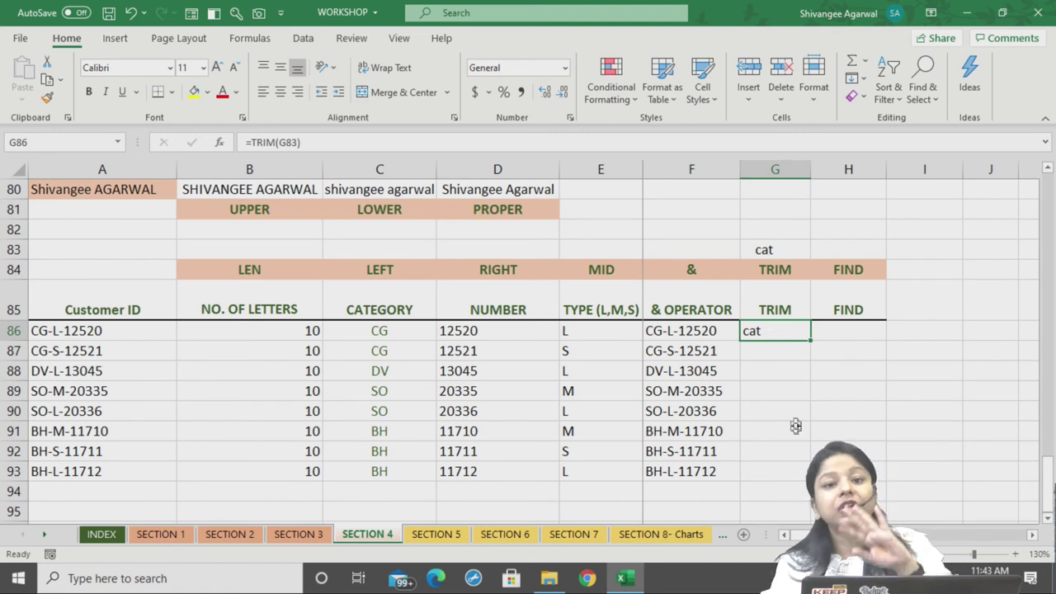
Append 'kitten' to the sample text in G83
{"action": "left_click", "coordinate": [767, 249]}
{"action": "left_click", "coordinate": [292, 141]}
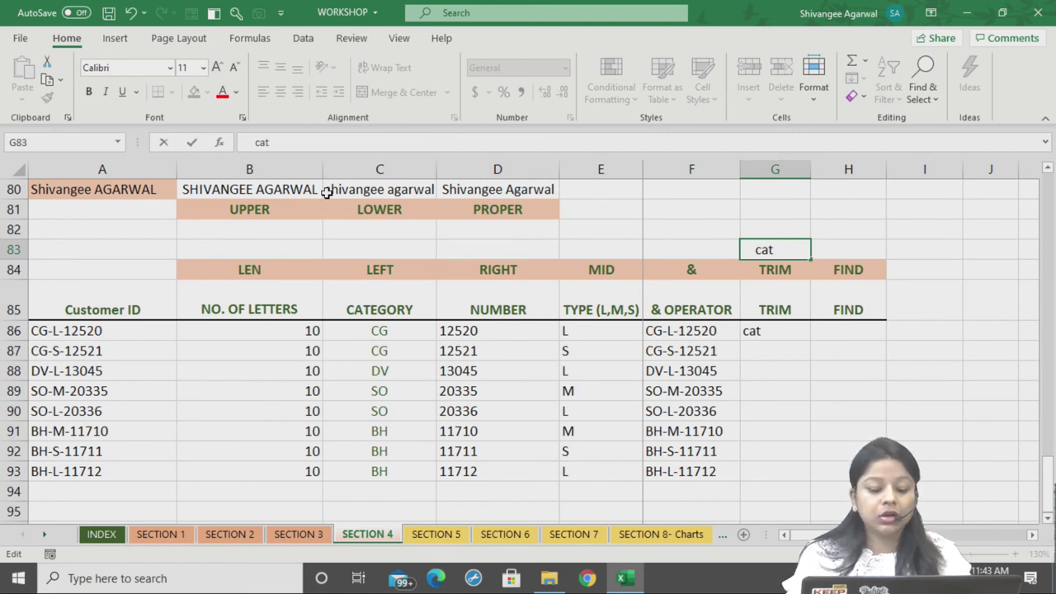
{"action": "type", "text": " kitten"}
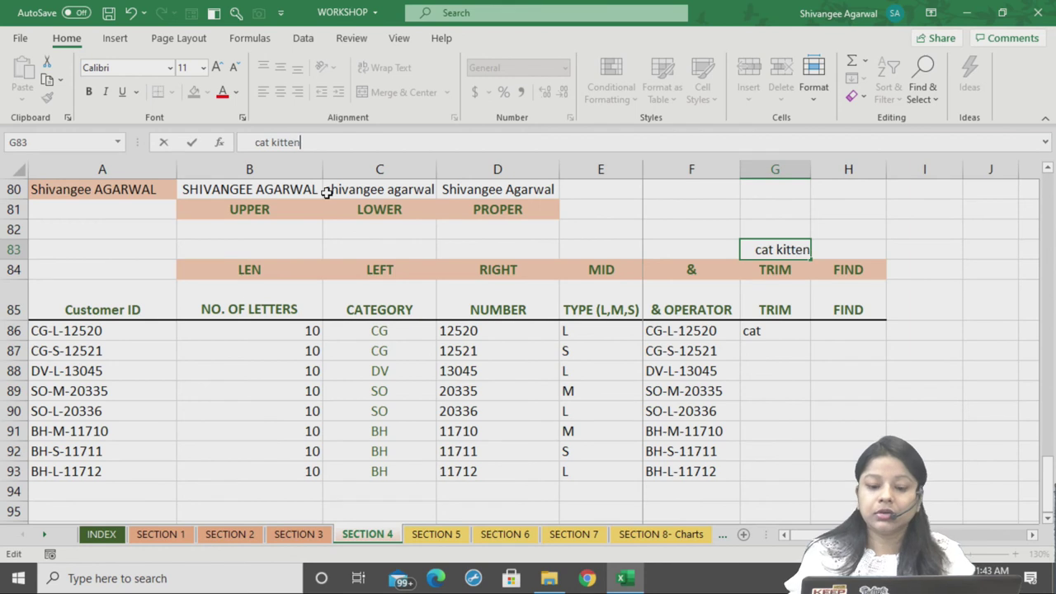
Put extra spaces between 'cat' and 'kitten' in G83 so G86's TRIM shows 'cat kitten'
{"action": "key", "text": "Return"}
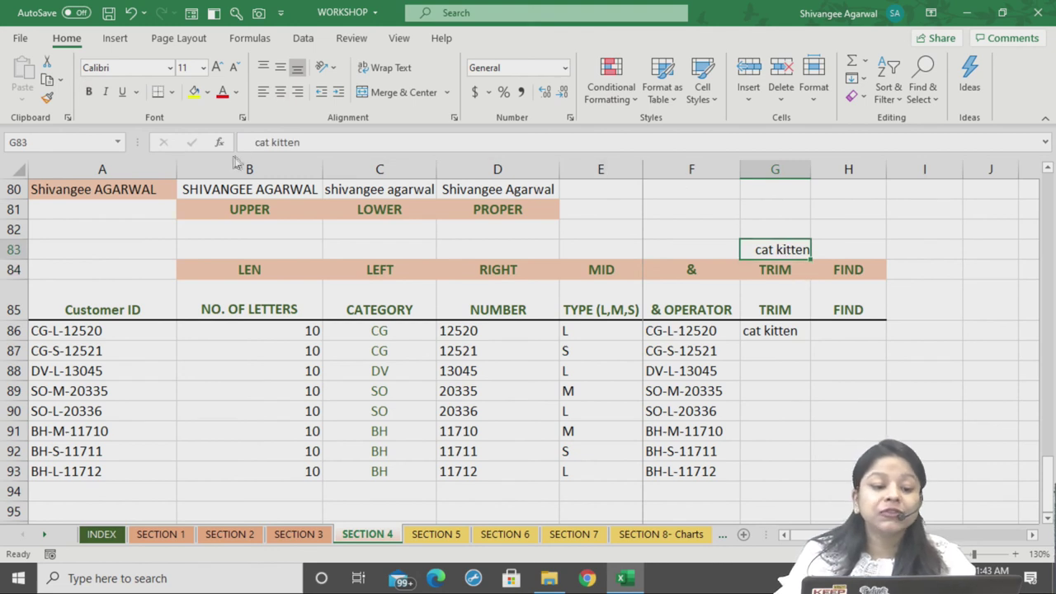
{"action": "double_click", "coordinate": [280, 142]}
{"action": "key", "text": "Left"}
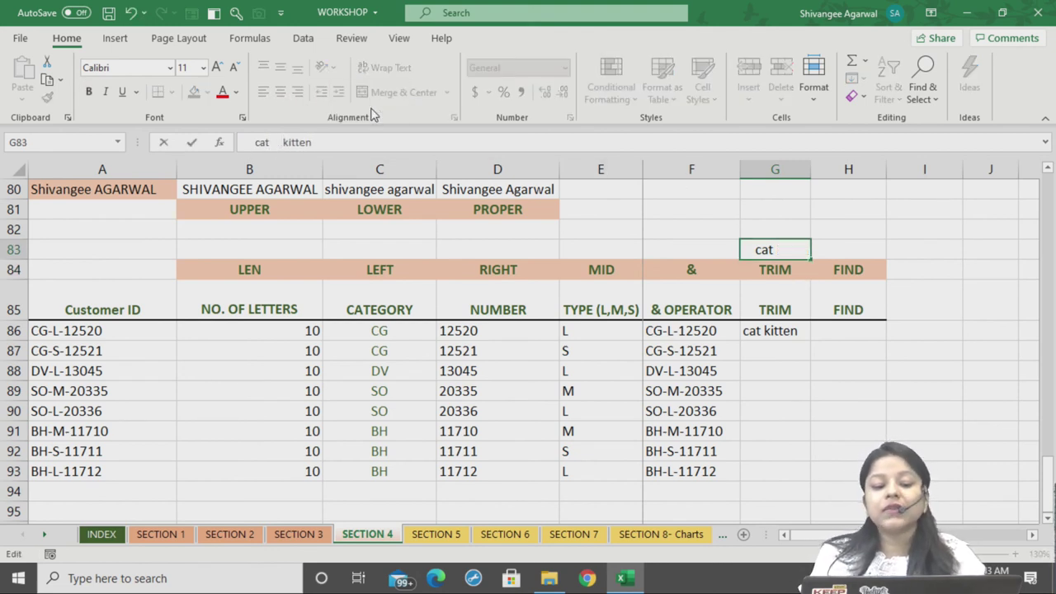
{"action": "key", "text": "Return"}
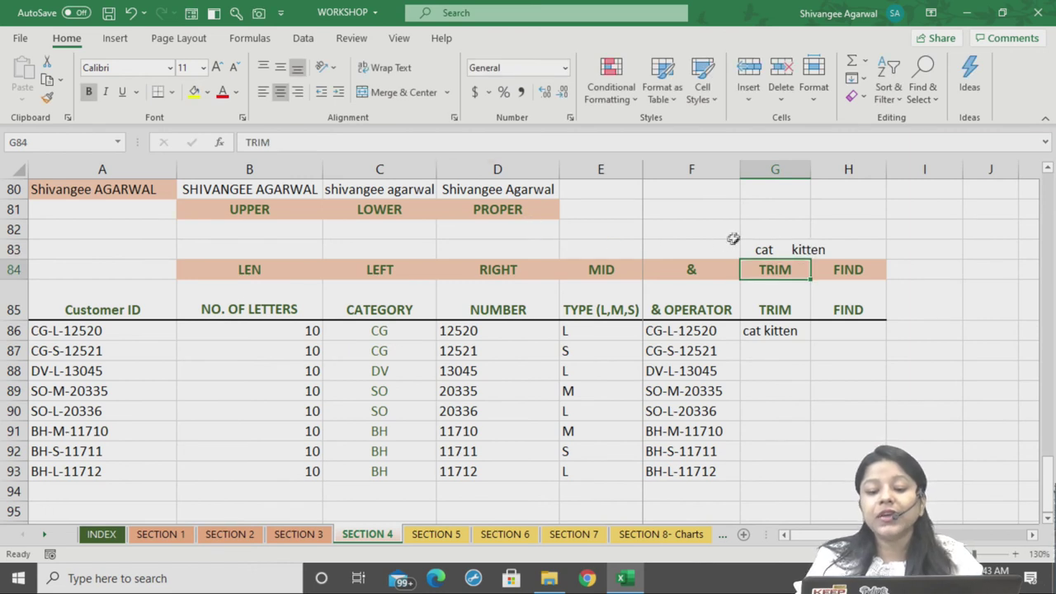
{"action": "double_click", "coordinate": [794, 330]}
{"action": "key", "text": "Return"}
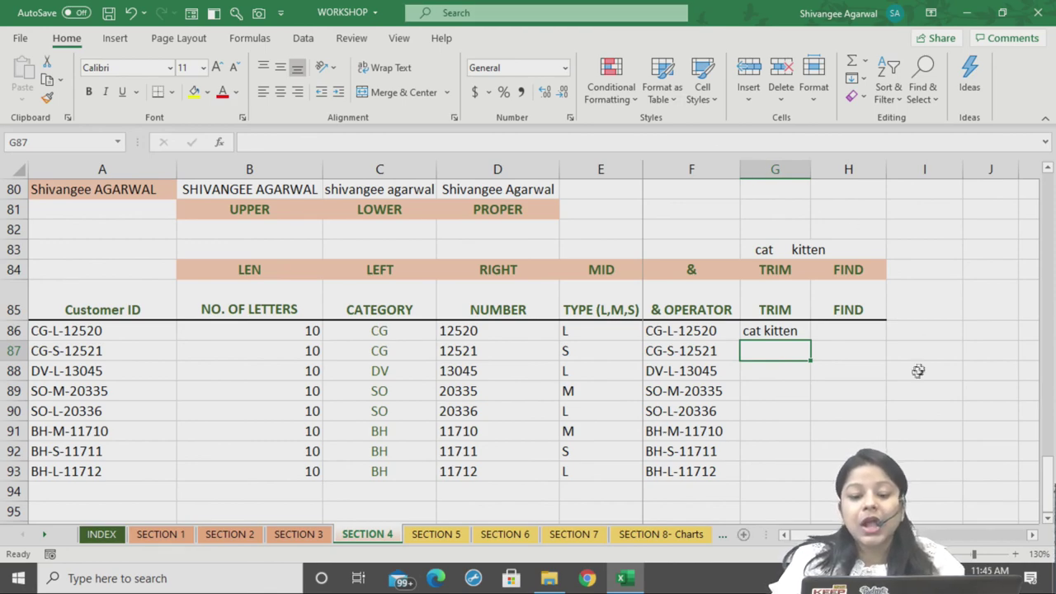
{"action": "left_click", "coordinate": [841, 332]}
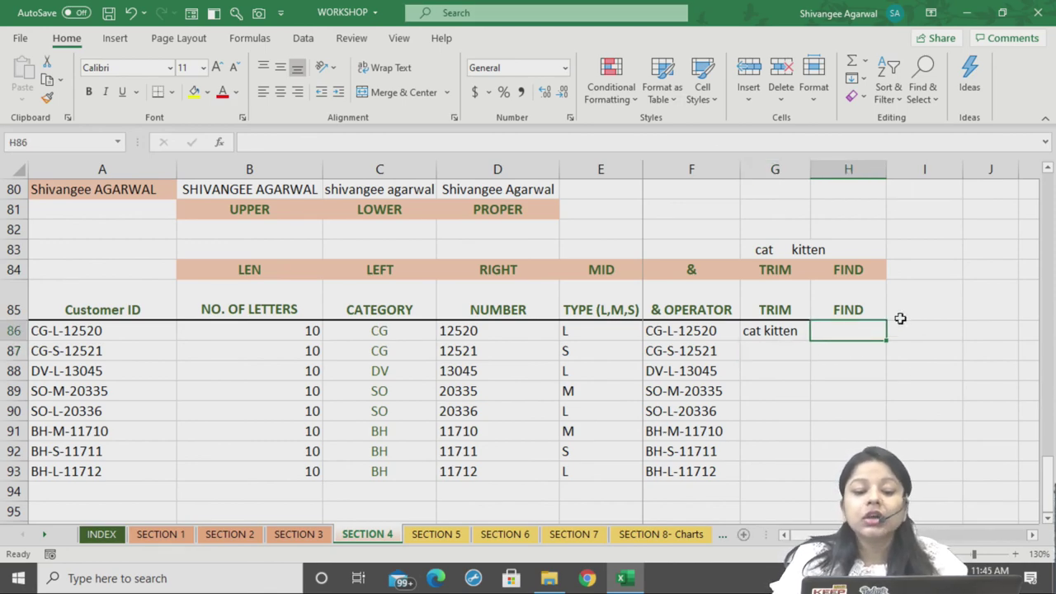
Enter =FIND(C86,A86) in H86, returning 1 as the category code's position
{"action": "scroll", "coordinate": [895, 314], "scroll_direction": "up", "scroll_amount": 1}
{"action": "scroll", "coordinate": [892, 315], "scroll_direction": "down", "scroll_amount": 1}
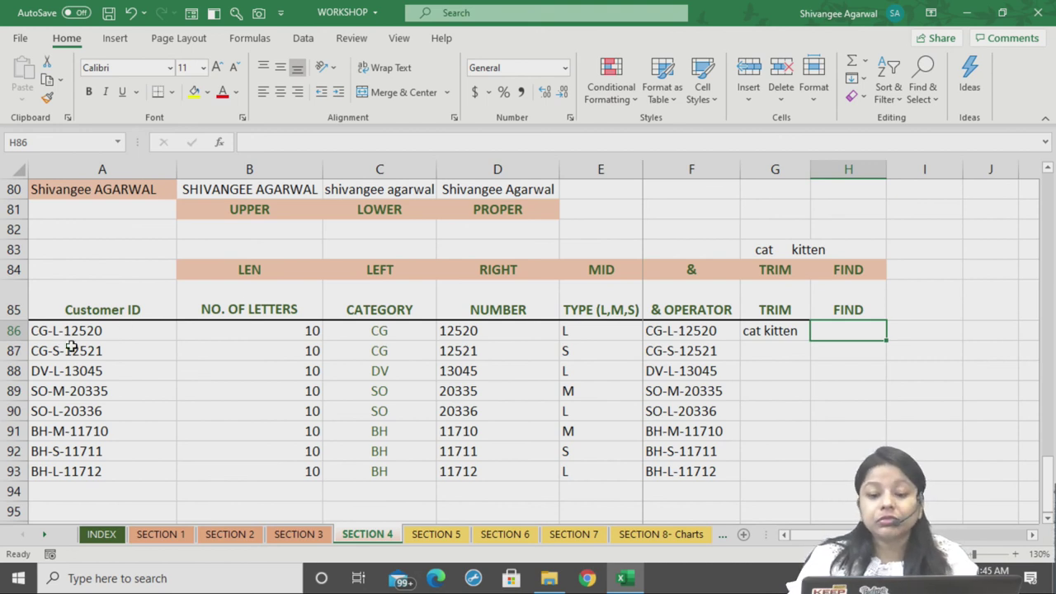
{"action": "type", "text": "="}
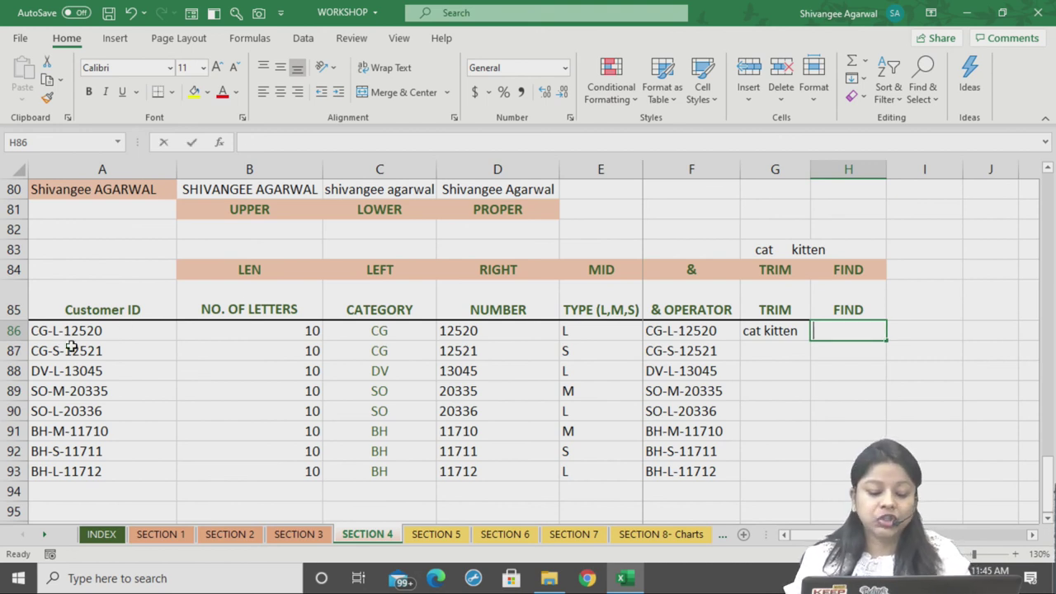
{"action": "type", "text": "FIN"}
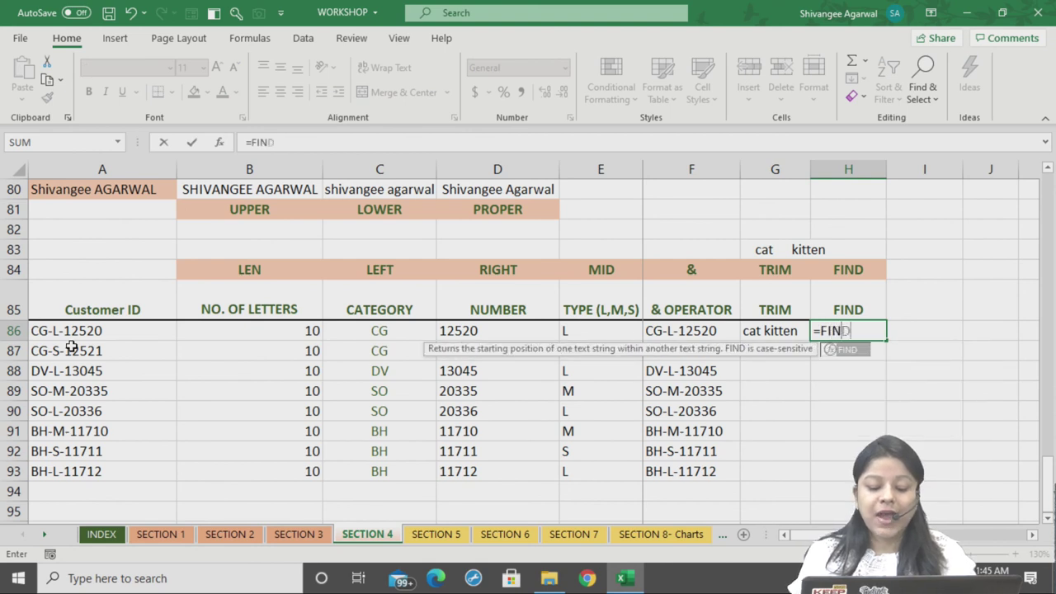
{"action": "type", "text": "D("}
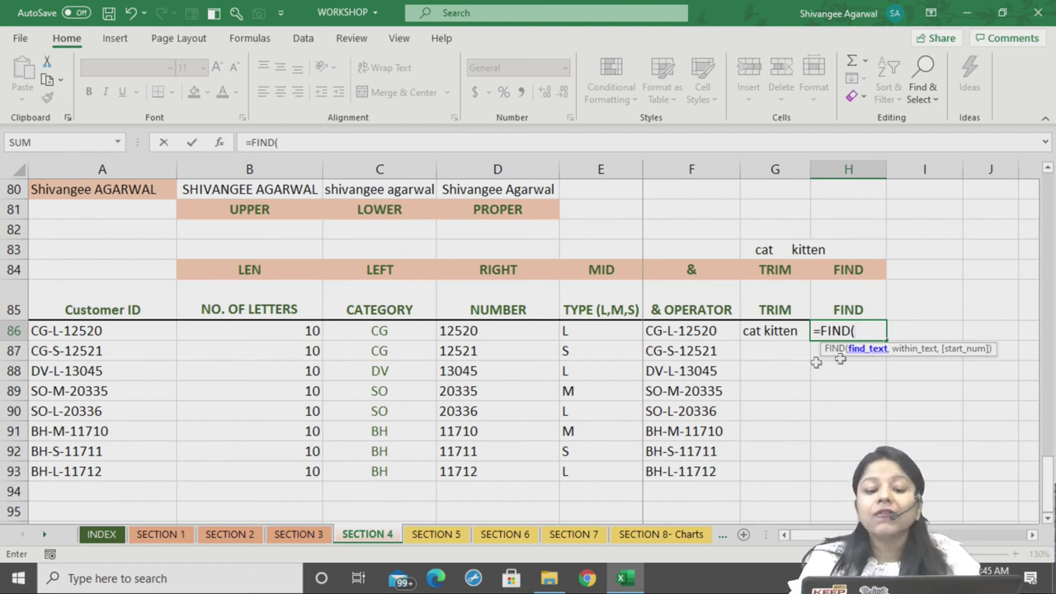
{"action": "left_click", "coordinate": [404, 336]}
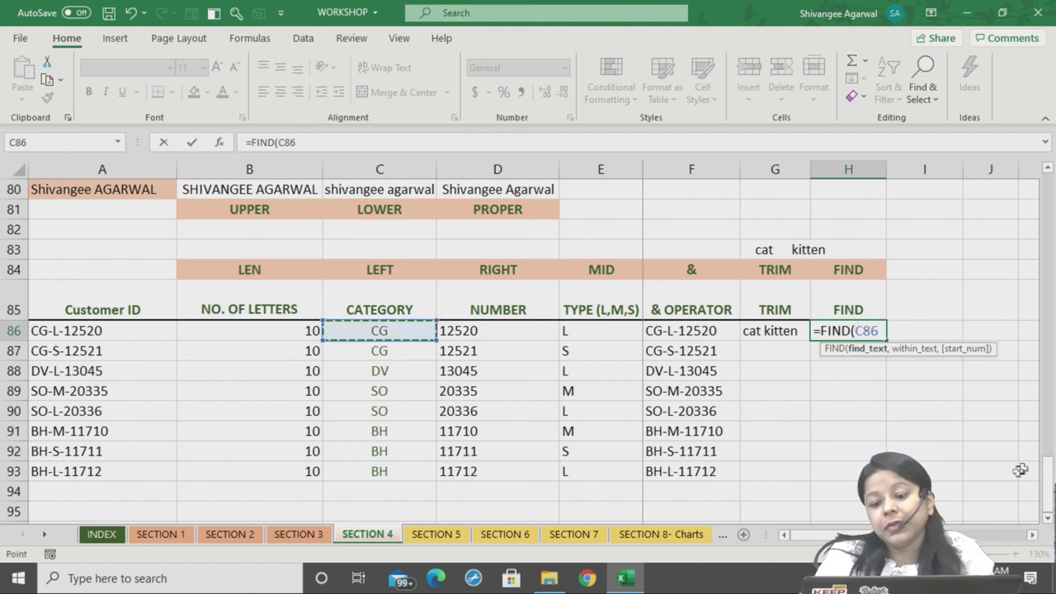
{"action": "type", "text": ","}
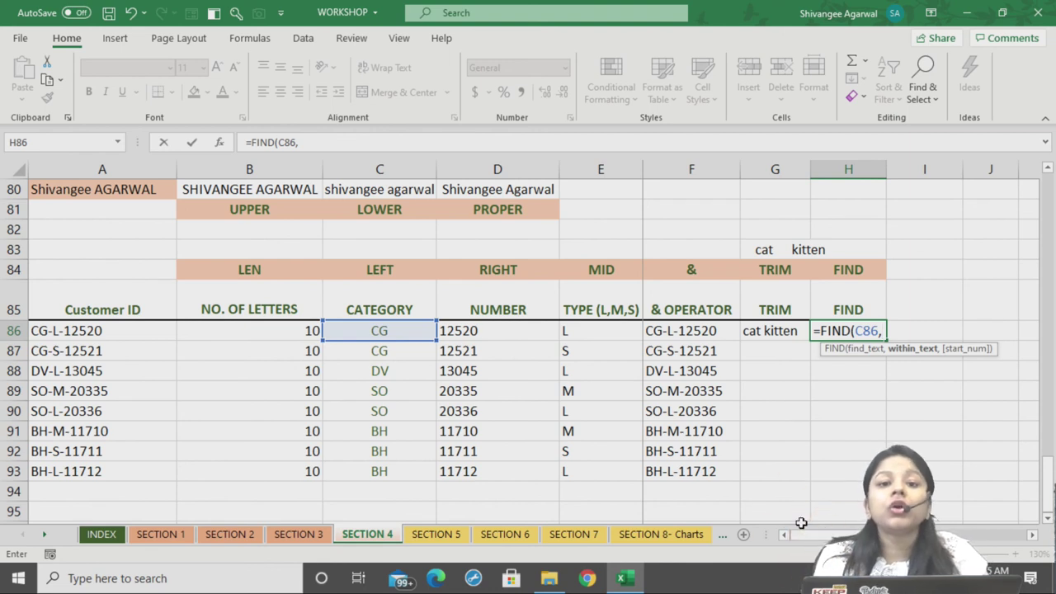
{"action": "left_click", "coordinate": [114, 334]}
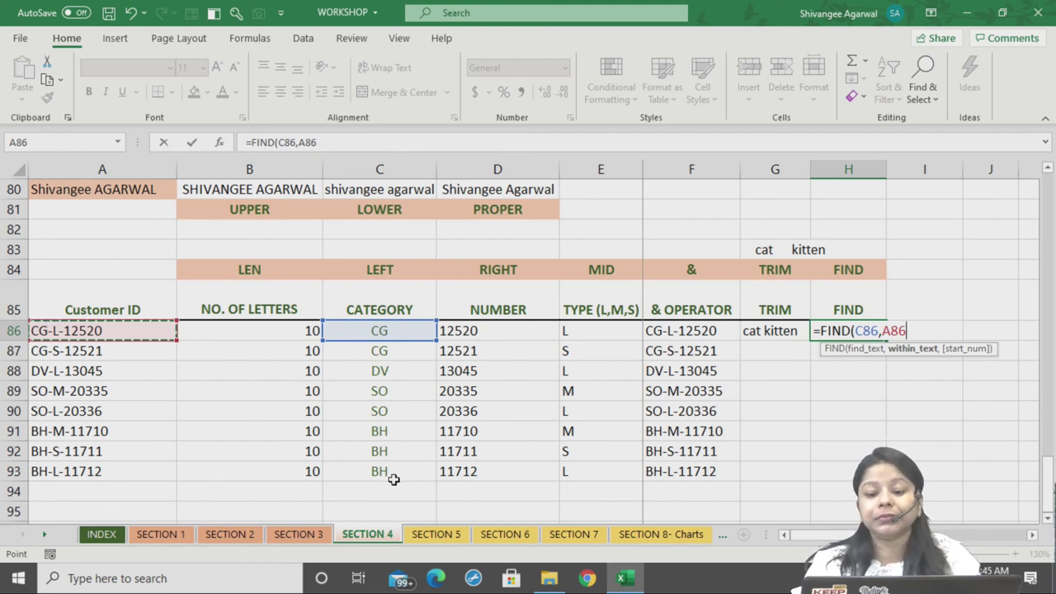
{"action": "type", "text": ","}
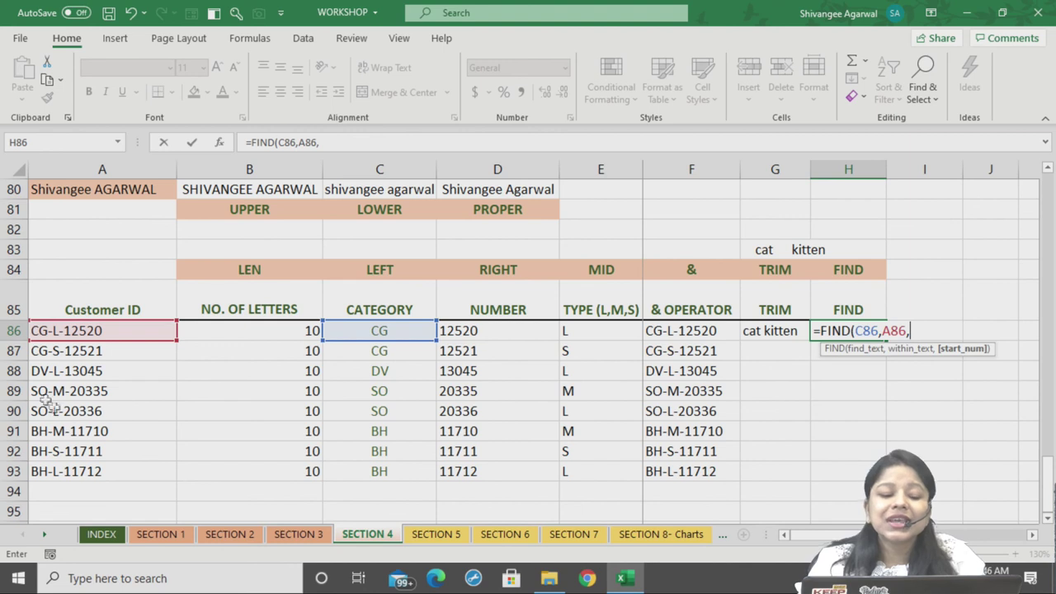
{"action": "key", "text": "BackSpace"}
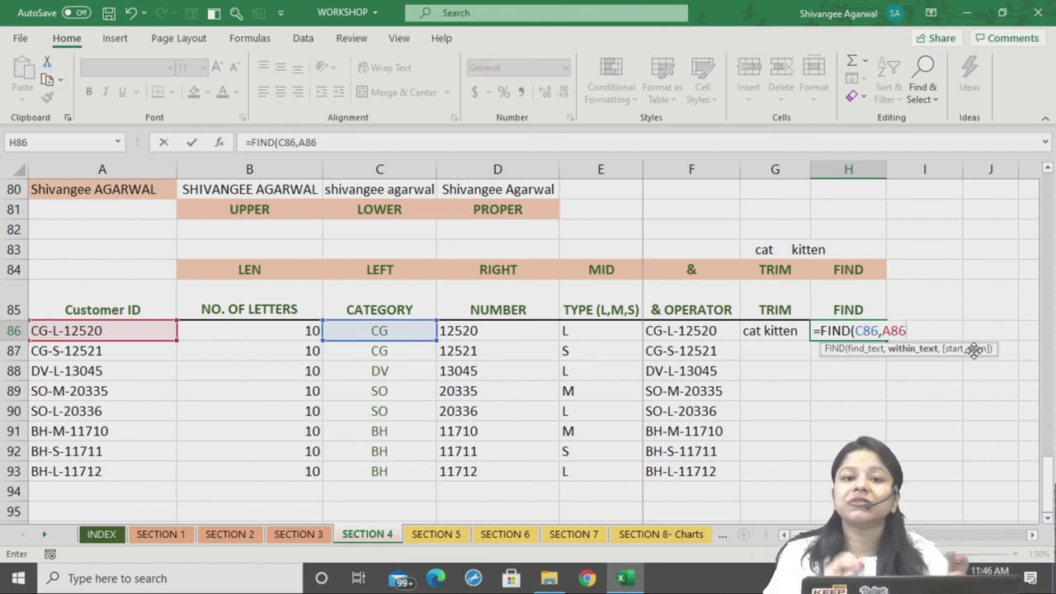
{"action": "type", "text": ")"}
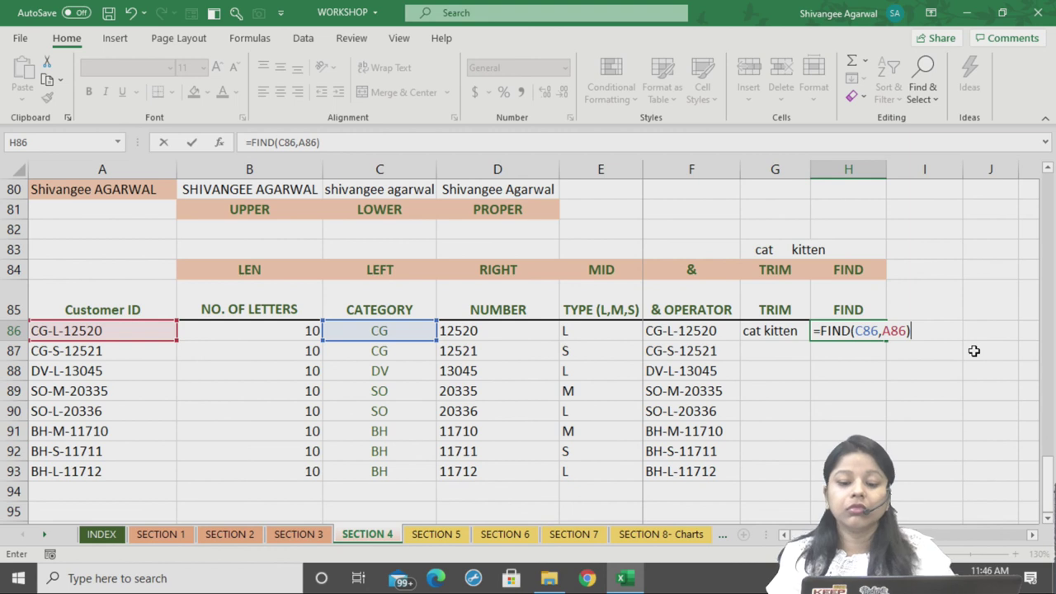
{"action": "key", "text": "Return"}
{"action": "left_click", "coordinate": [825, 334]}
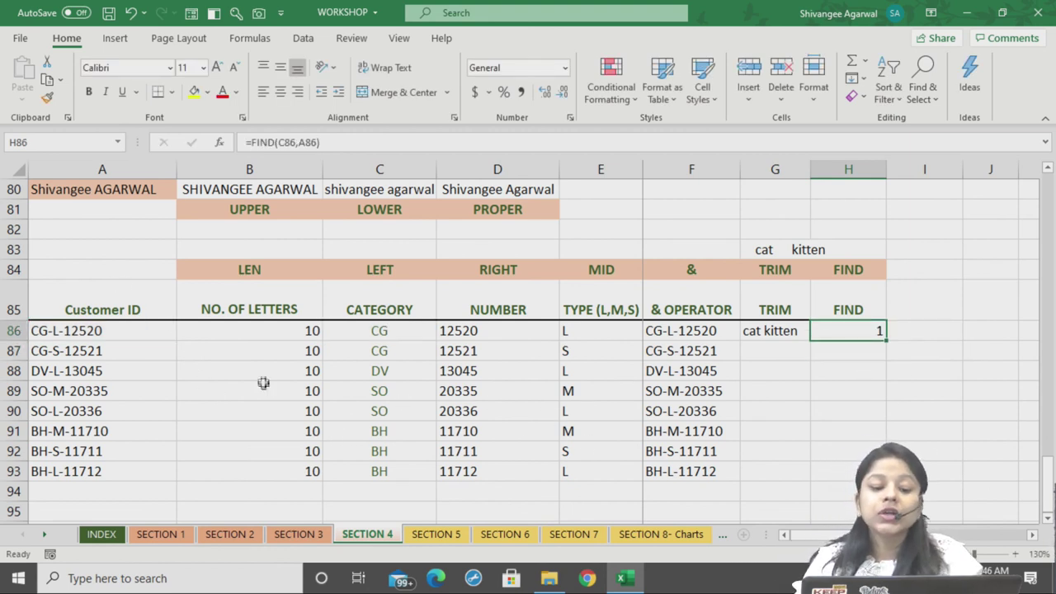
{"action": "left_click", "coordinate": [351, 334]}
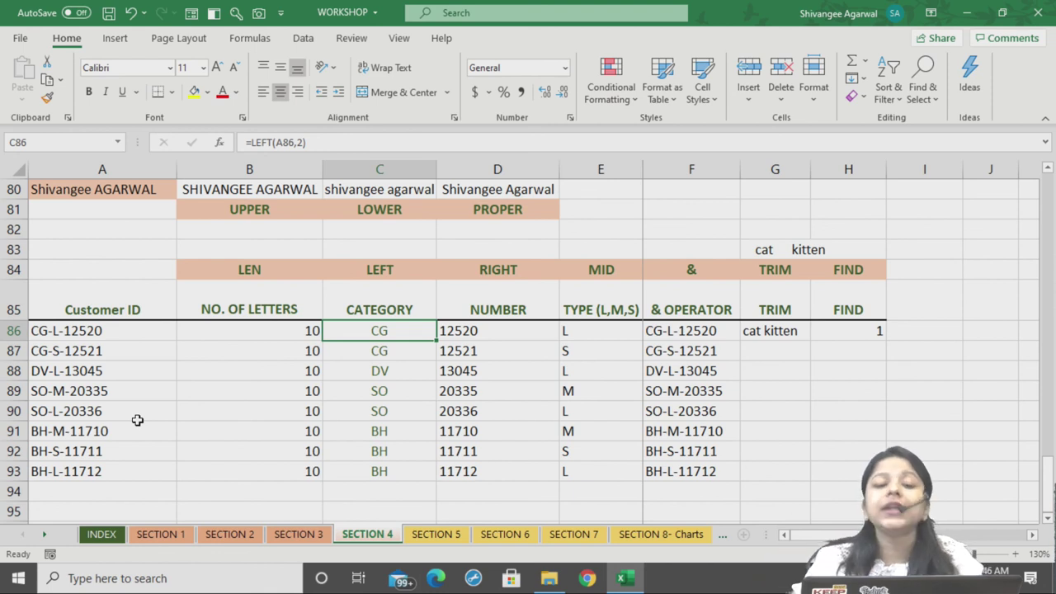
Append '-CG' to the first customer ID in A86, making it CG-L-12520-CG
{"action": "left_click", "coordinate": [77, 330]}
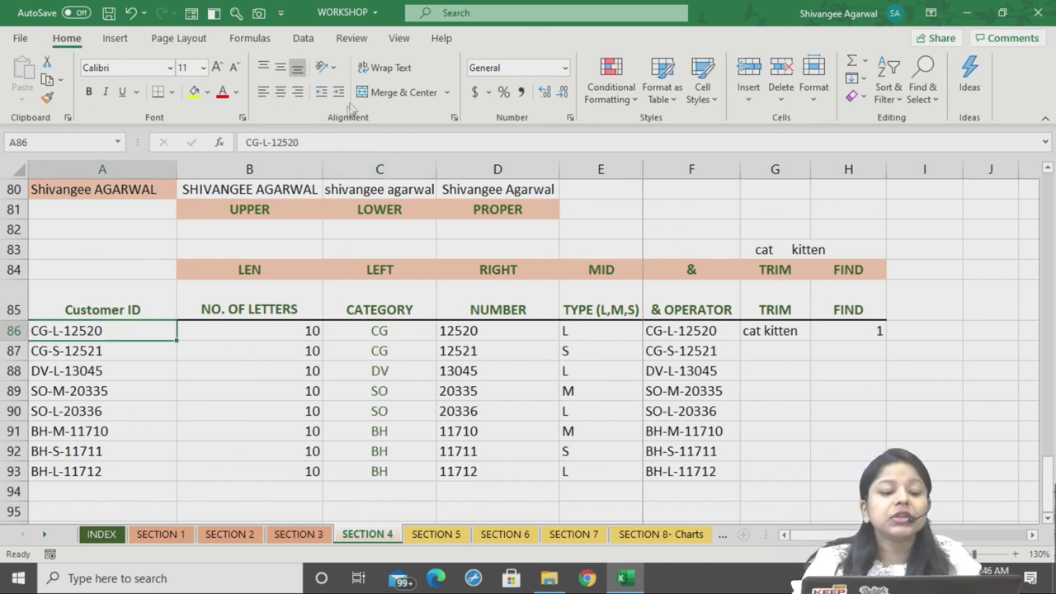
{"action": "left_click", "coordinate": [331, 137]}
{"action": "type", "text": "-CG"}
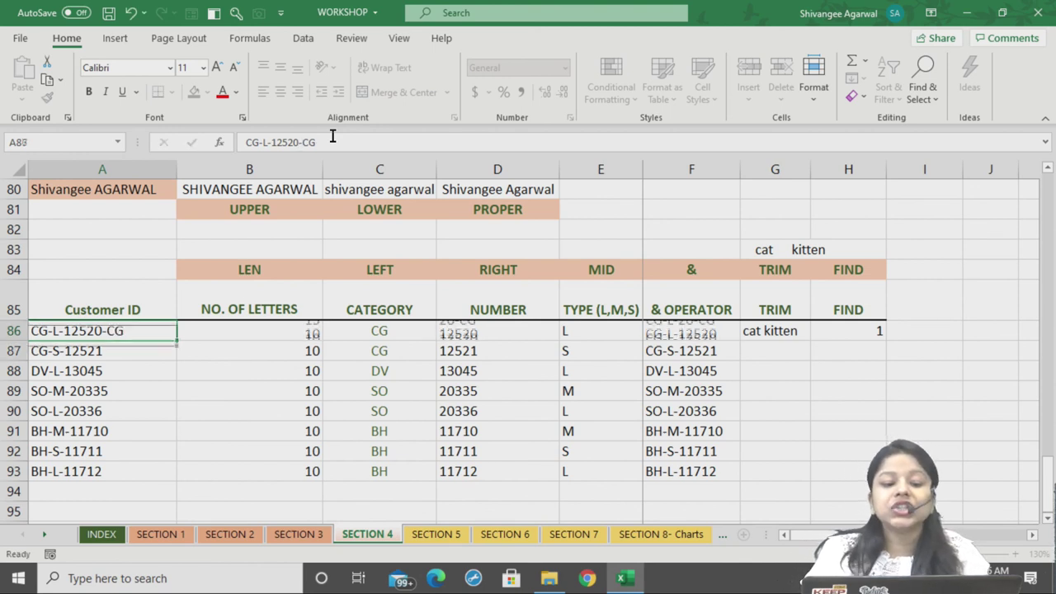
{"action": "key", "text": "Return"}
{"action": "left_click", "coordinate": [140, 330]}
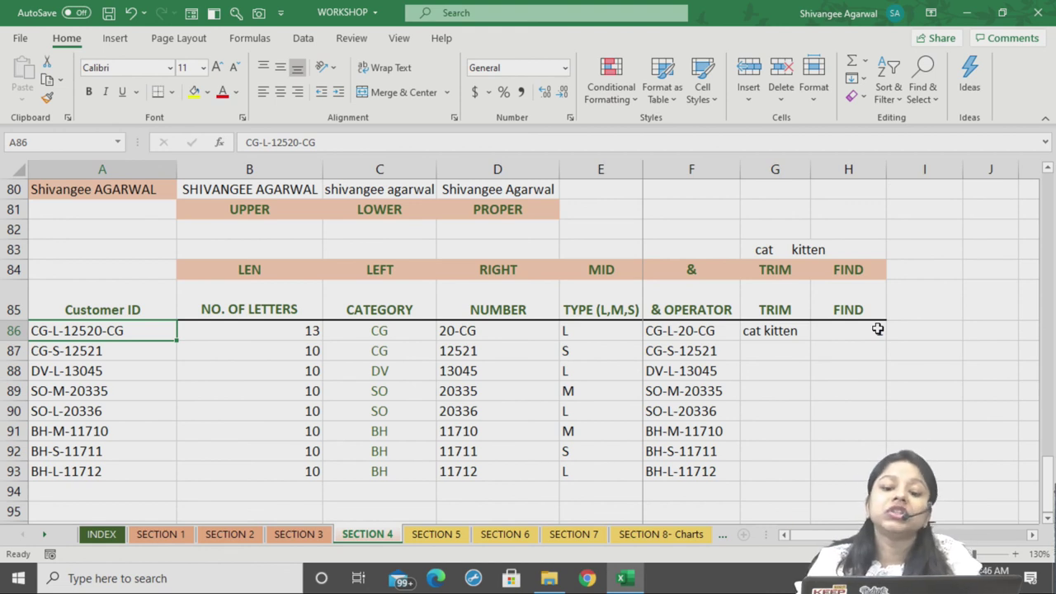
{"action": "double_click", "coordinate": [837, 324]}
{"action": "type", "text": "=FIND(C86,A86"}
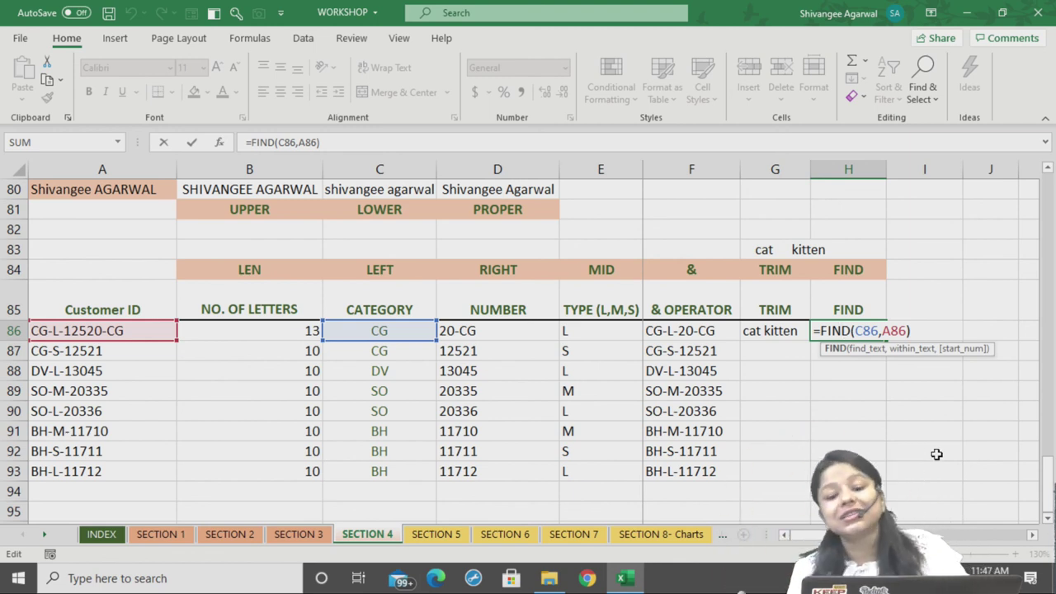
Add start position 3 so H86 reads =FIND(C86,A86,3) and returns 12
{"action": "type", "text": ","}
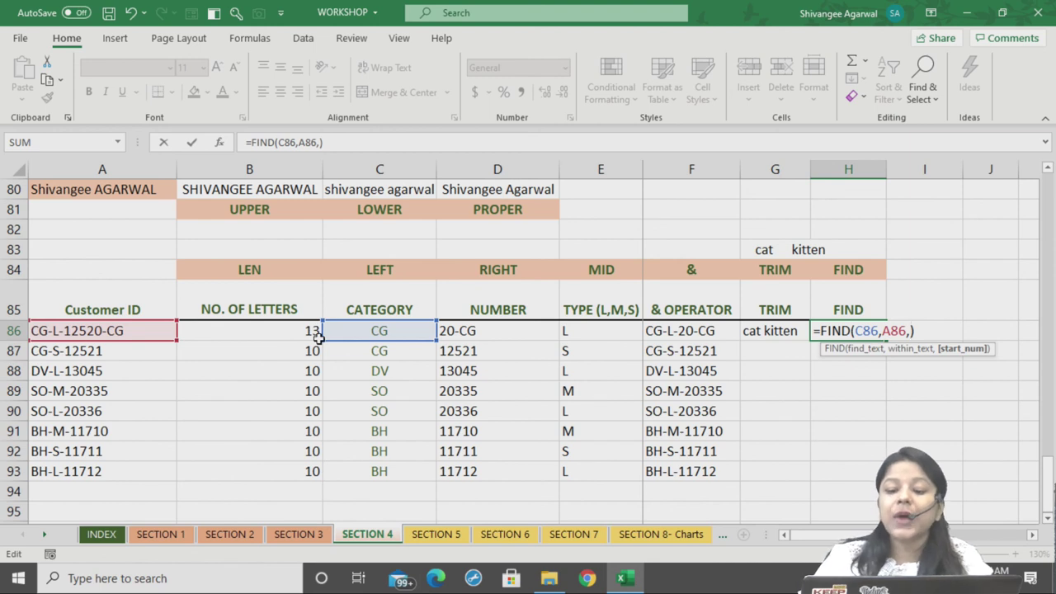
{"action": "type", "text": "3"}
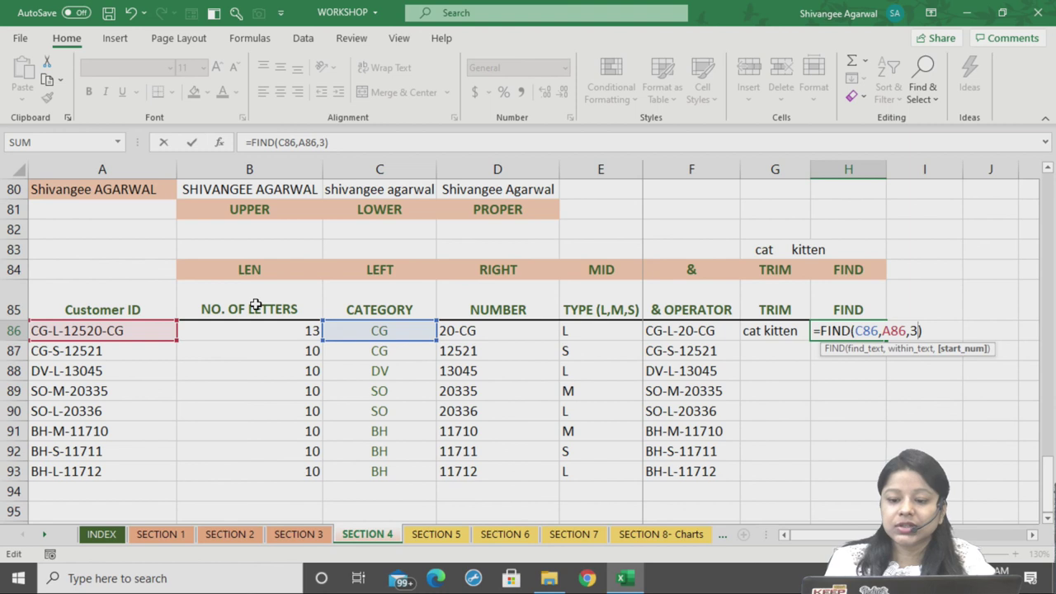
{"action": "key", "text": "Return"}
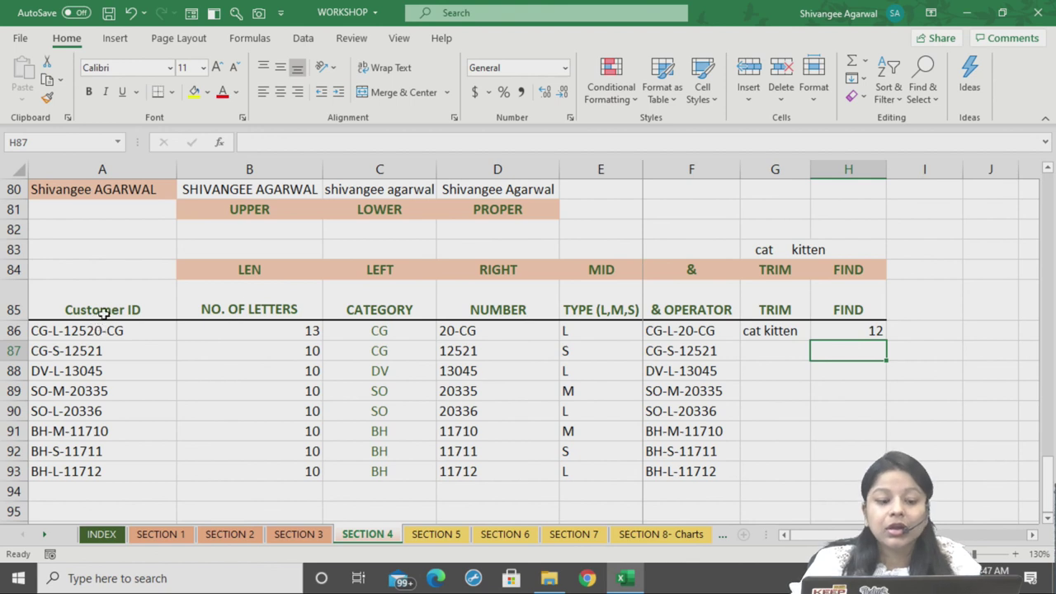
Count character positions in CG-L-12520-CG, marking the digits 12520 and the trailing CG
{"action": "double_click", "coordinate": [78, 330]}
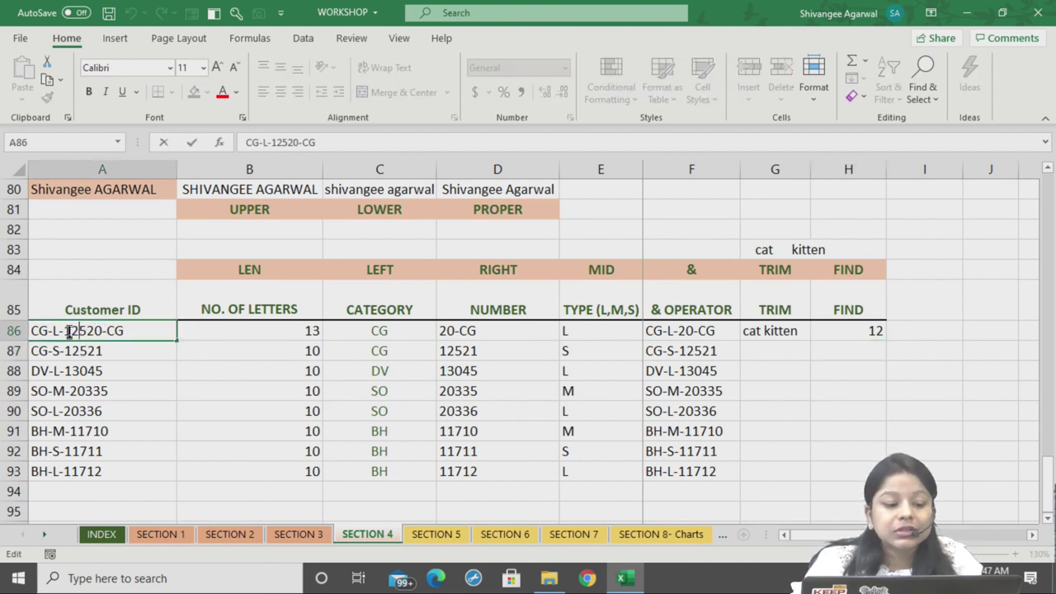
{"action": "left_click_drag", "start_coordinate": [39, 330], "coordinate": [67, 329]}
{"action": "left_click", "coordinate": [67, 329]}
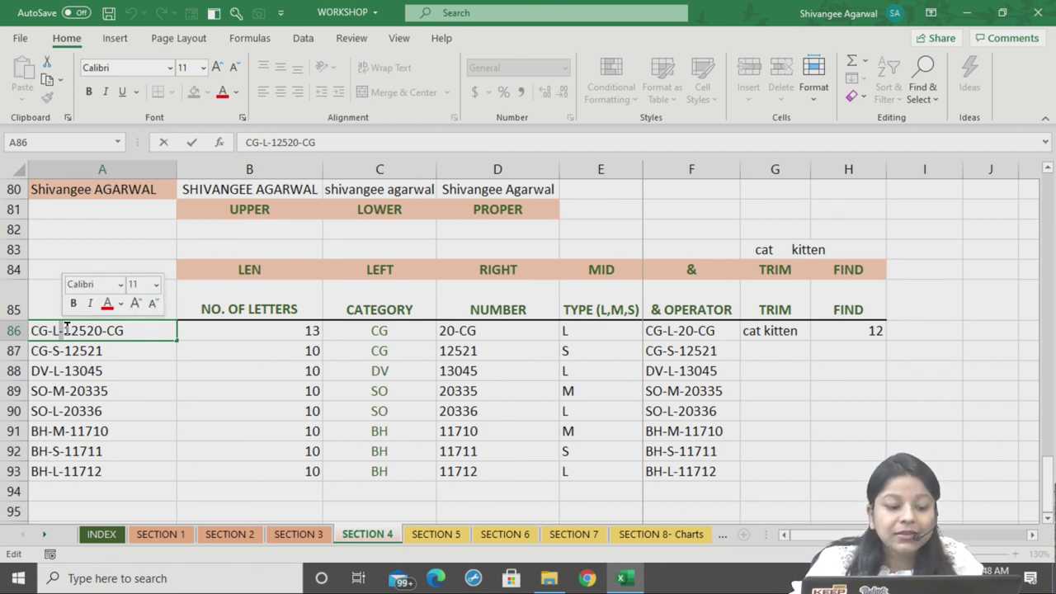
{"action": "left_click_drag", "start_coordinate": [84, 330], "coordinate": [105, 331]}
{"action": "left_click", "coordinate": [98, 329]}
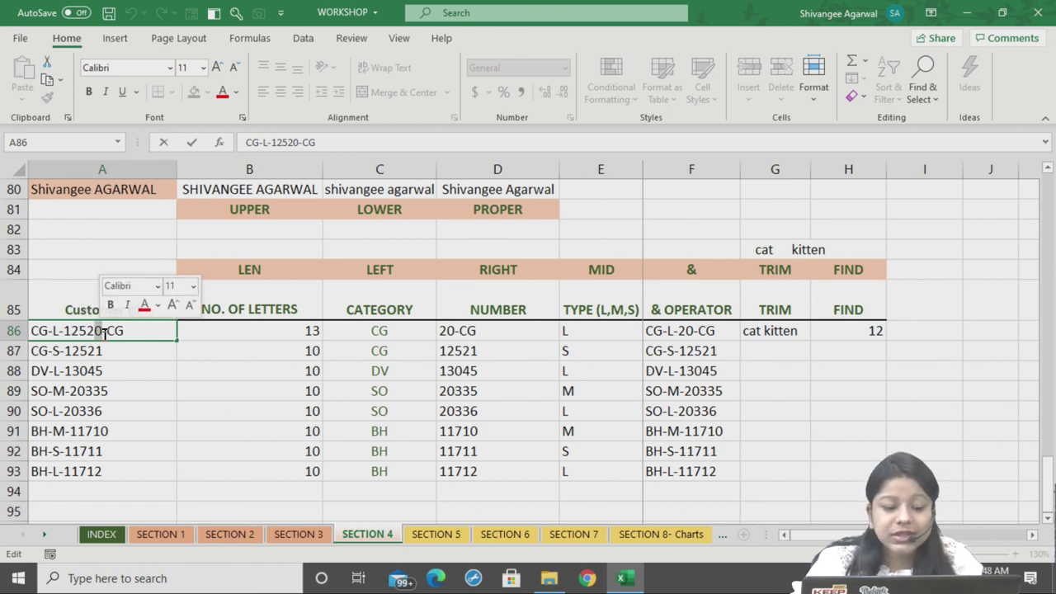
{"action": "left_click", "coordinate": [102, 331]}
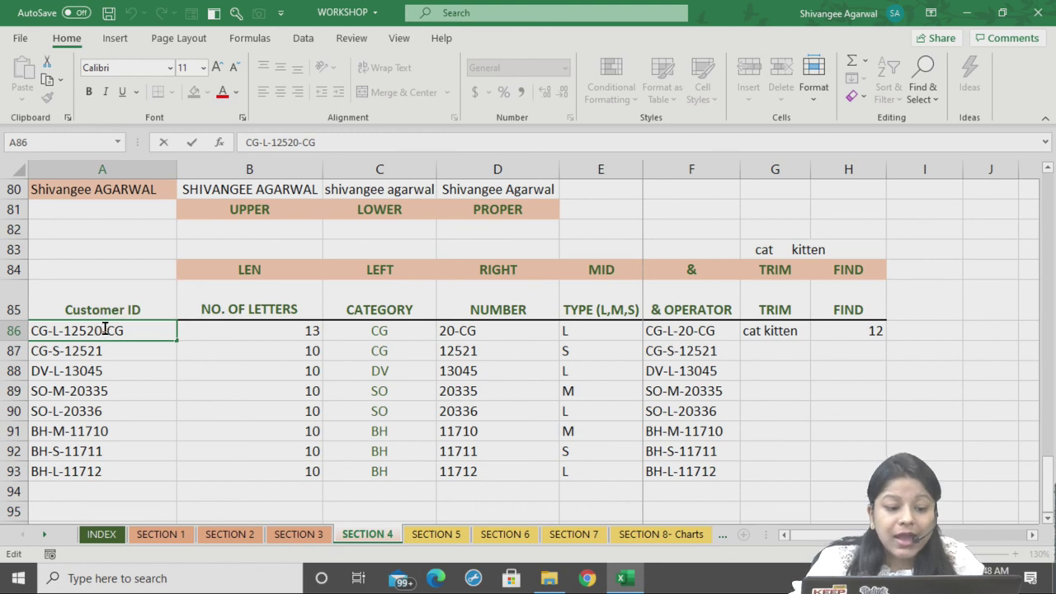
{"action": "left_click", "coordinate": [109, 330]}
{"action": "left_click_drag", "start_coordinate": [111, 327], "coordinate": [112, 328]}
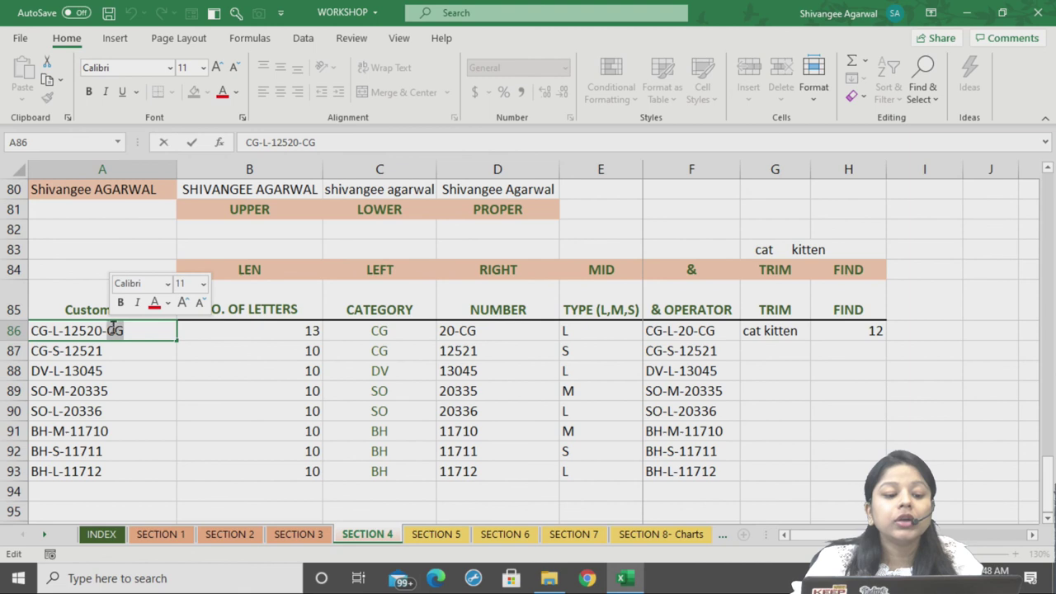
{"action": "left_click", "coordinate": [114, 330]}
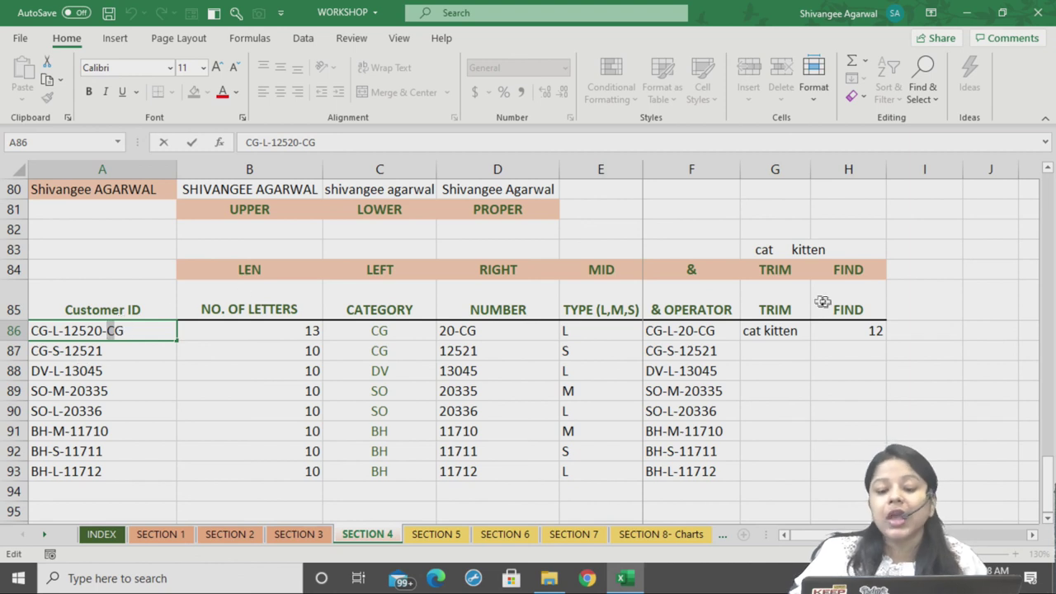
{"action": "double_click", "coordinate": [837, 331]}
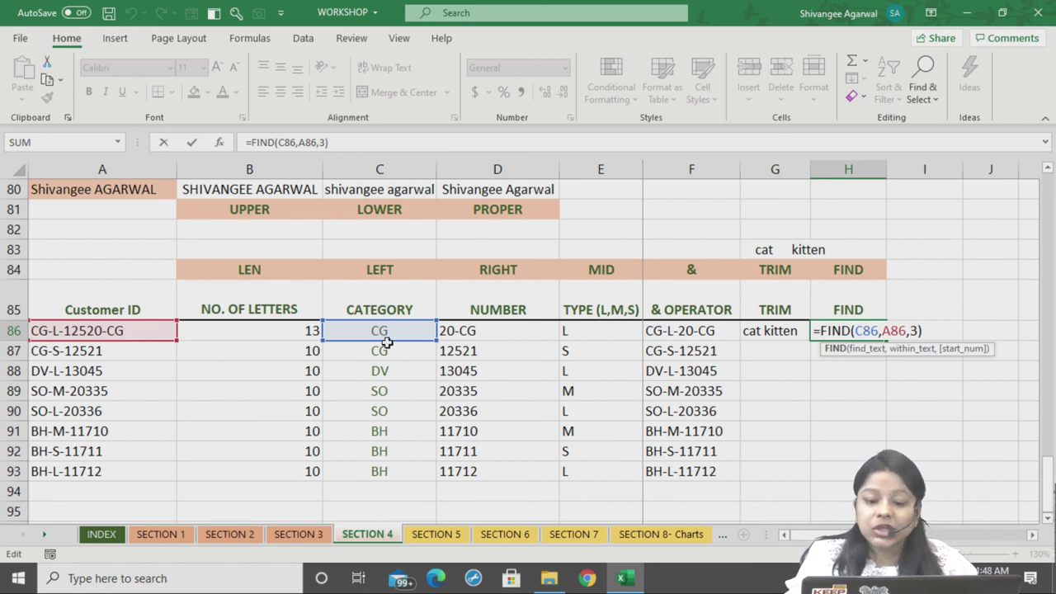
Revert H86 to =FIND(C86,A86), showing 1 for CG-L-12520-CG
{"action": "left_click", "coordinate": [904, 330]}
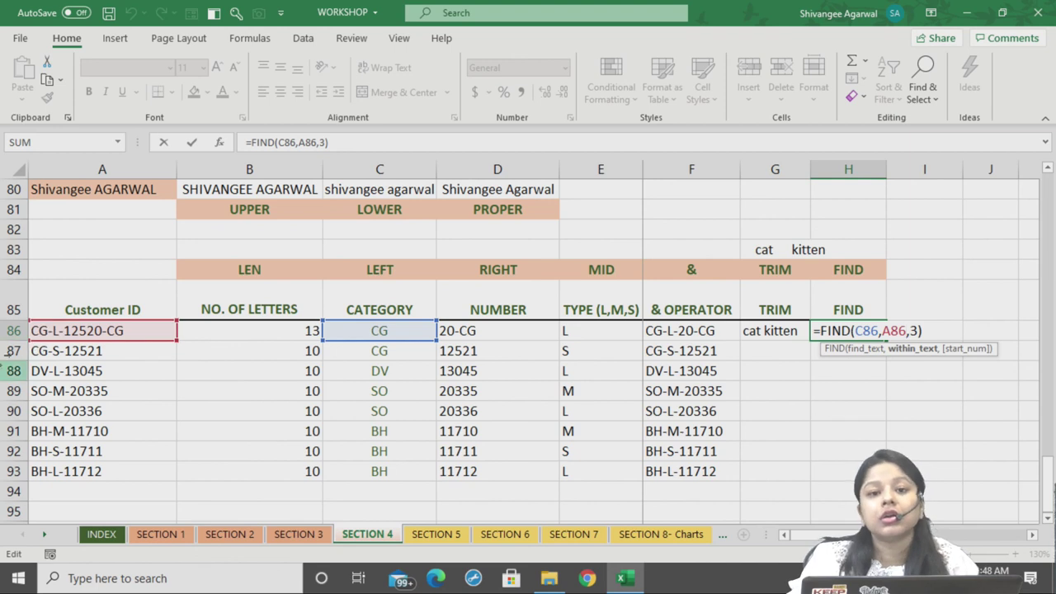
{"action": "left_click", "coordinate": [917, 330]}
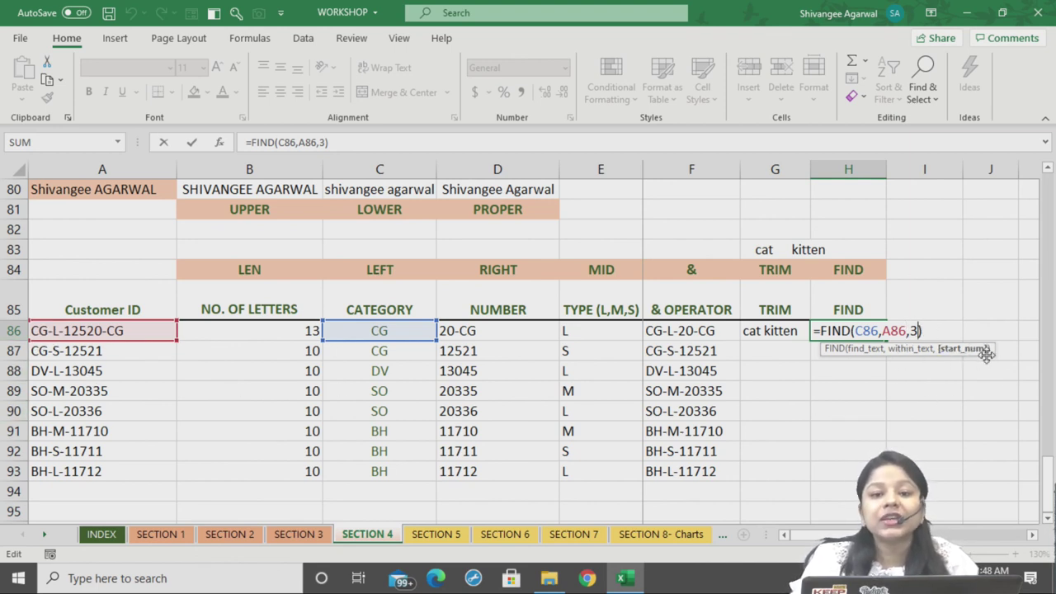
{"action": "key", "text": "BackSpace"}
{"action": "key", "text": "BackSpace"}
{"action": "key", "text": "Return"}
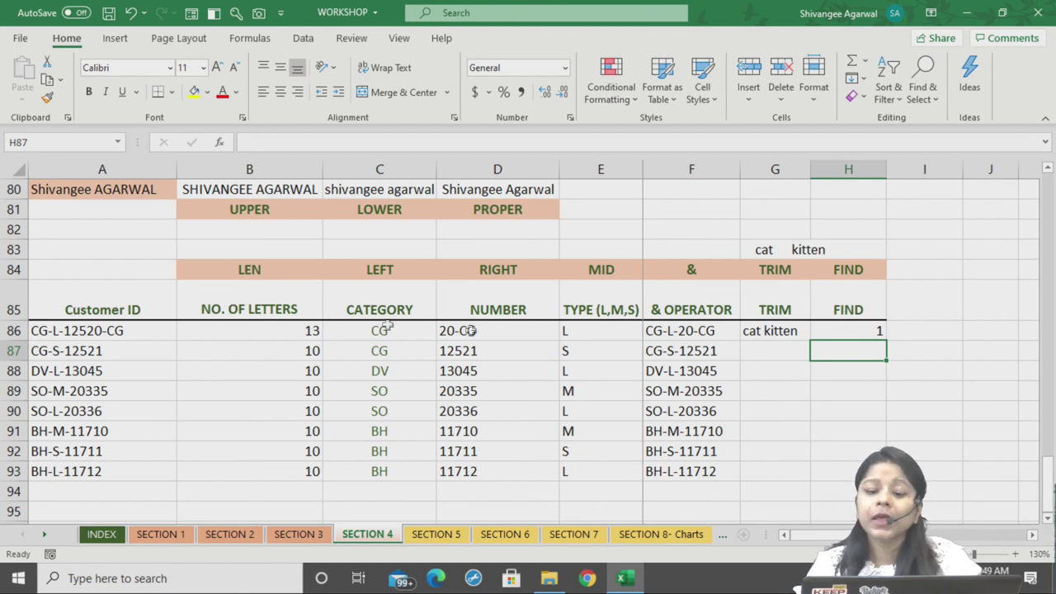
Copy the FIND formula from H86 down through H93, giving 1 in H87–H93
{"action": "double_click", "coordinate": [872, 330]}
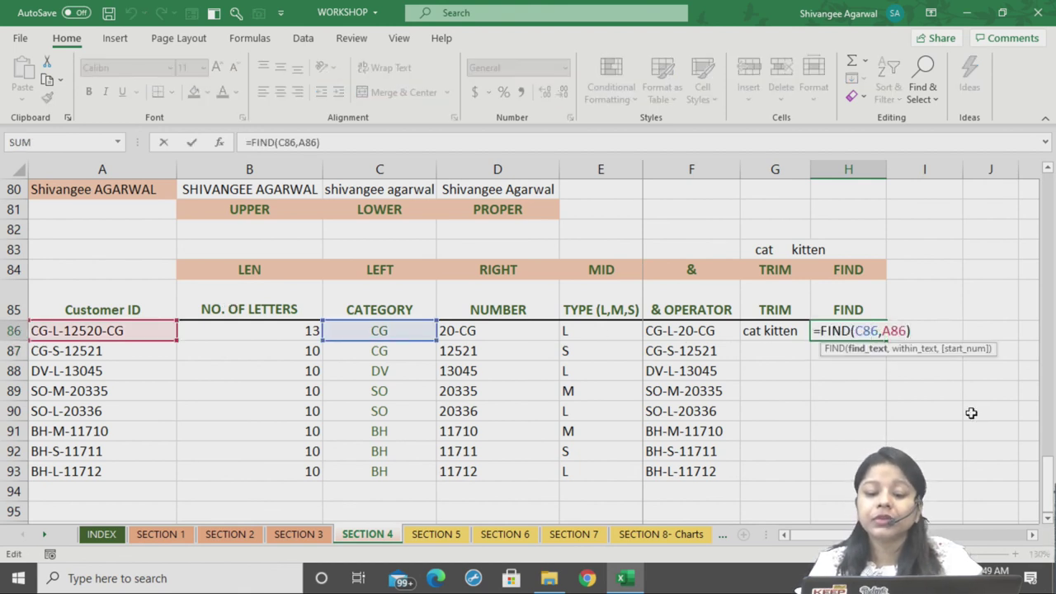
{"action": "key", "text": "Return"}
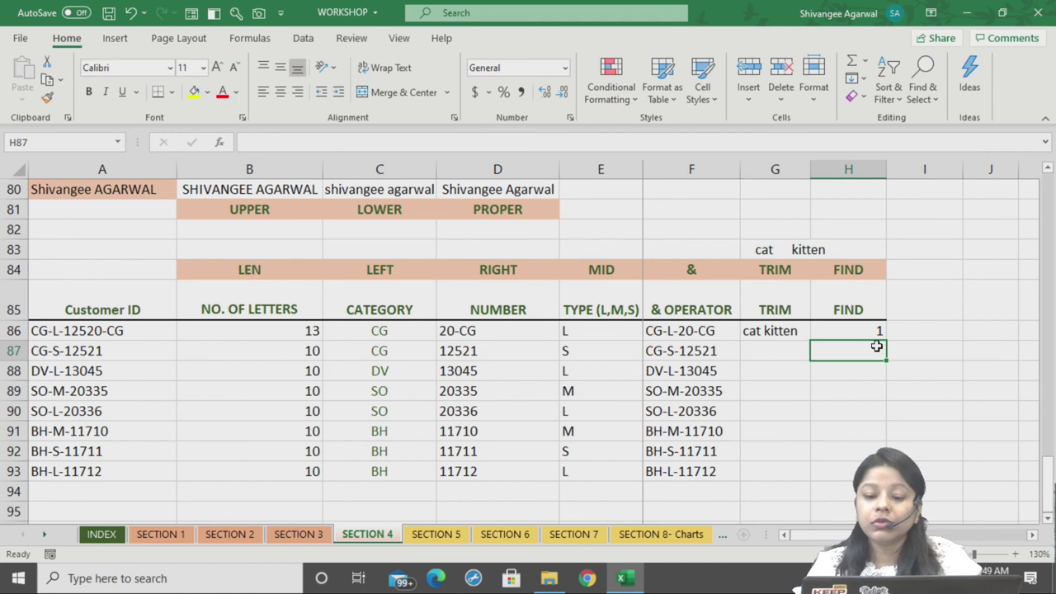
{"action": "left_click", "coordinate": [876, 331]}
{"action": "double_click", "coordinate": [877, 331]}
{"action": "key", "text": "Return"}
{"action": "left_click", "coordinate": [844, 331]}
{"action": "mouse_move", "coordinate": [885, 340]}
{"action": "left_mouse_down"}
{"action": "mouse_move", "coordinate": [924, 456]}
{"action": "mouse_move", "coordinate": [891, 474]}
{"action": "left_mouse_up"}
Add start position 3 after A86 in H86's FIND formula so it returns 12 again
{"action": "double_click", "coordinate": [877, 329]}
{"action": "left_click", "coordinate": [905, 330]}
{"action": "type", "text": ",3"}
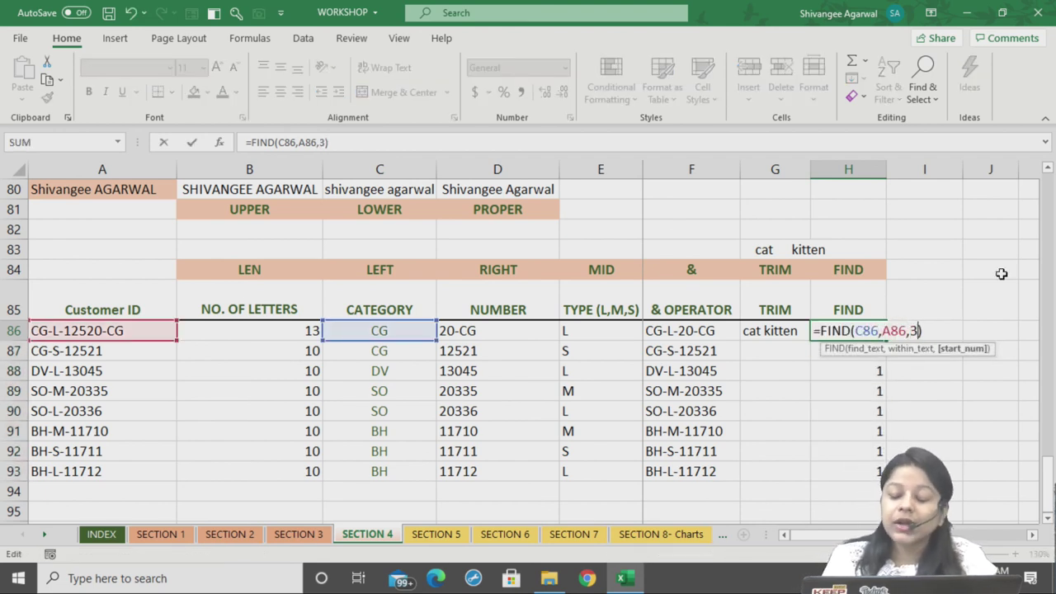
{"action": "key", "text": "Return"}
{"action": "left_click", "coordinate": [879, 330]}
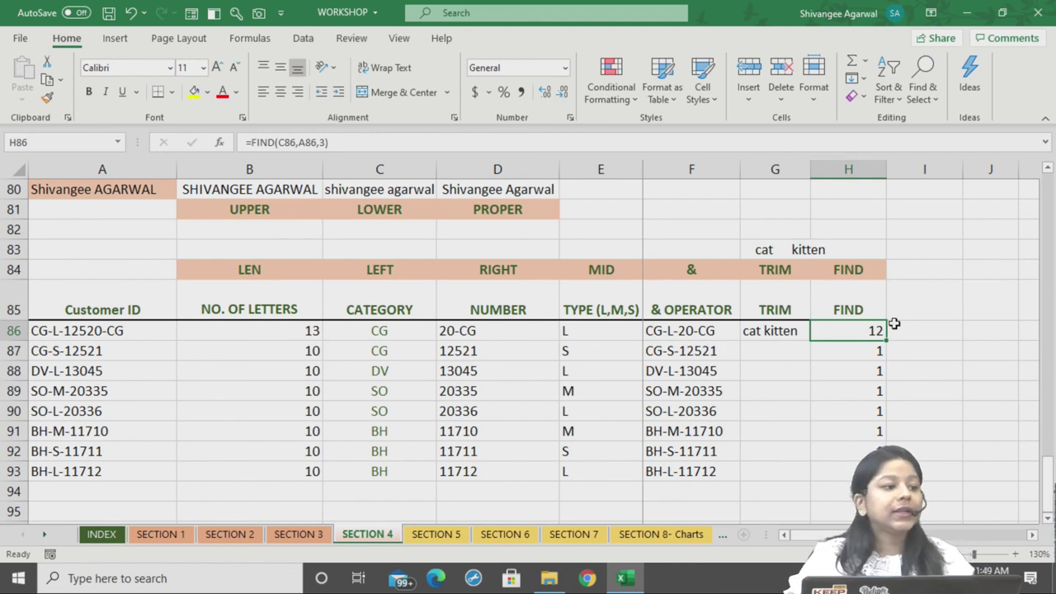
{"action": "scroll", "coordinate": [970, 396], "scroll_direction": "down", "scroll_amount": 1}
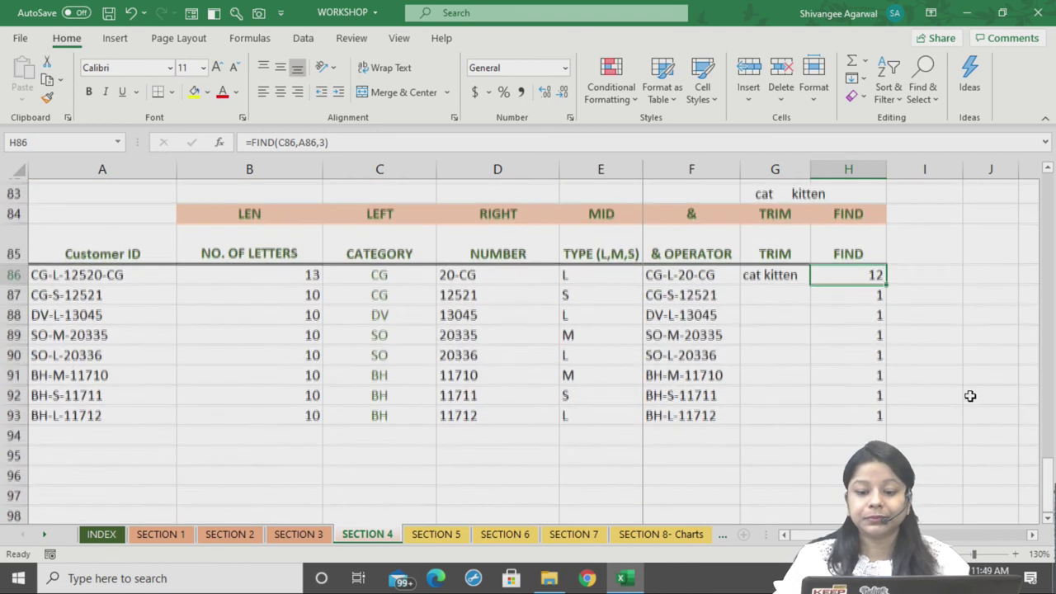